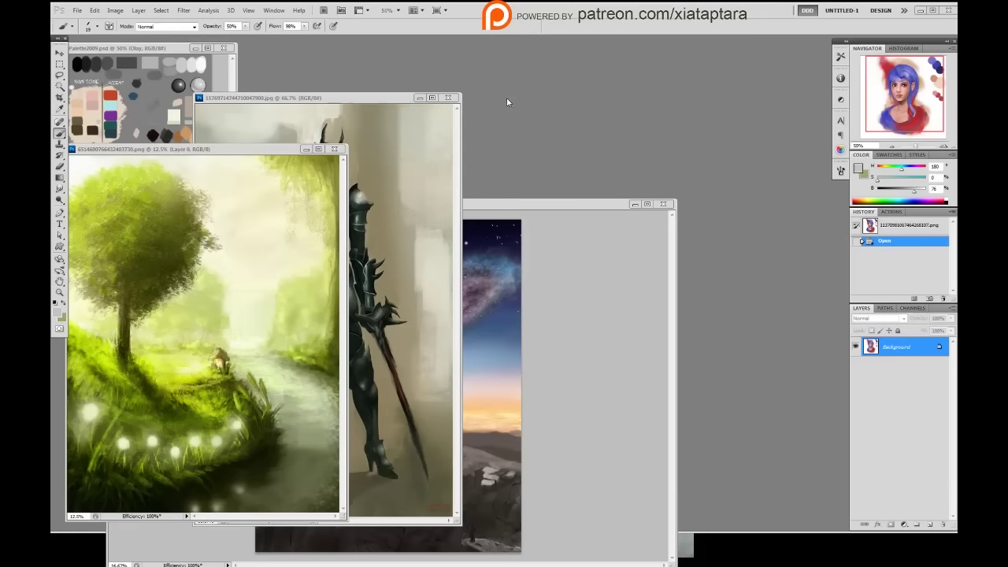
- Close the blue-haired portrait image, and move and enlarge the window of the green landscape painting
{"action": "left_click_drag", "start_coordinate": [507, 93], "coordinate": [506, 94]}
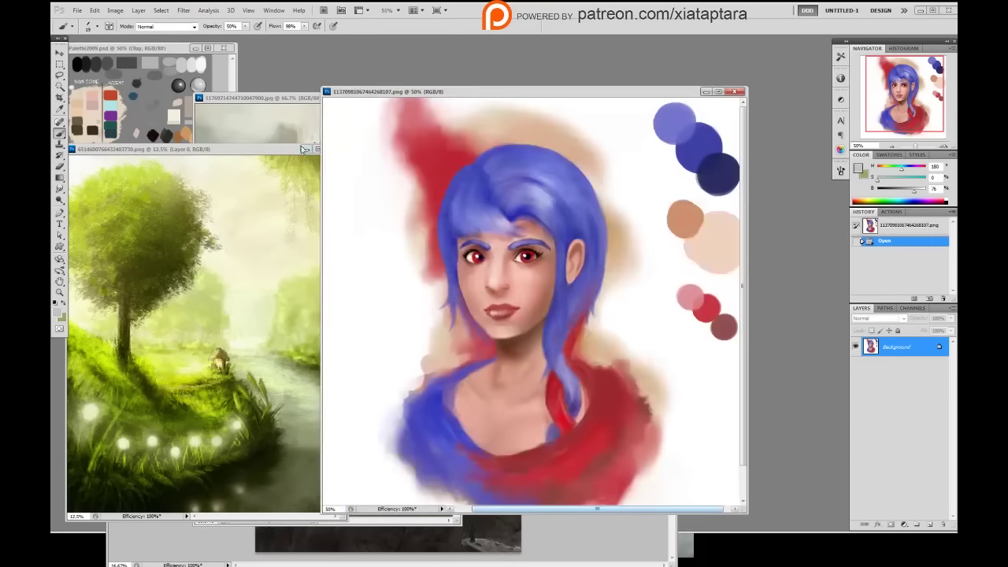
{"action": "left_click_drag", "start_coordinate": [271, 150], "coordinate": [351, 130]}
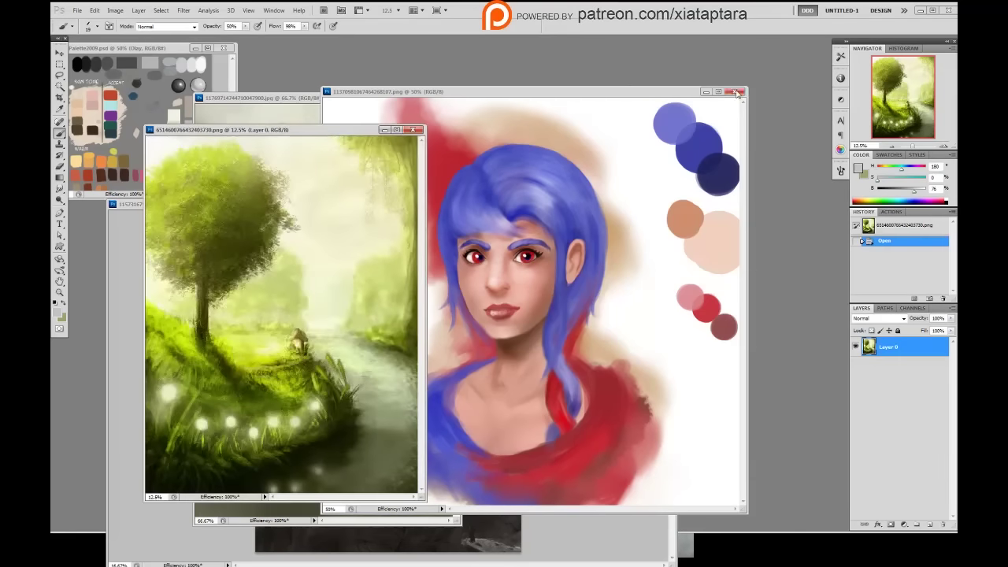
{"action": "left_click_drag", "start_coordinate": [343, 137], "coordinate": [546, 69]}
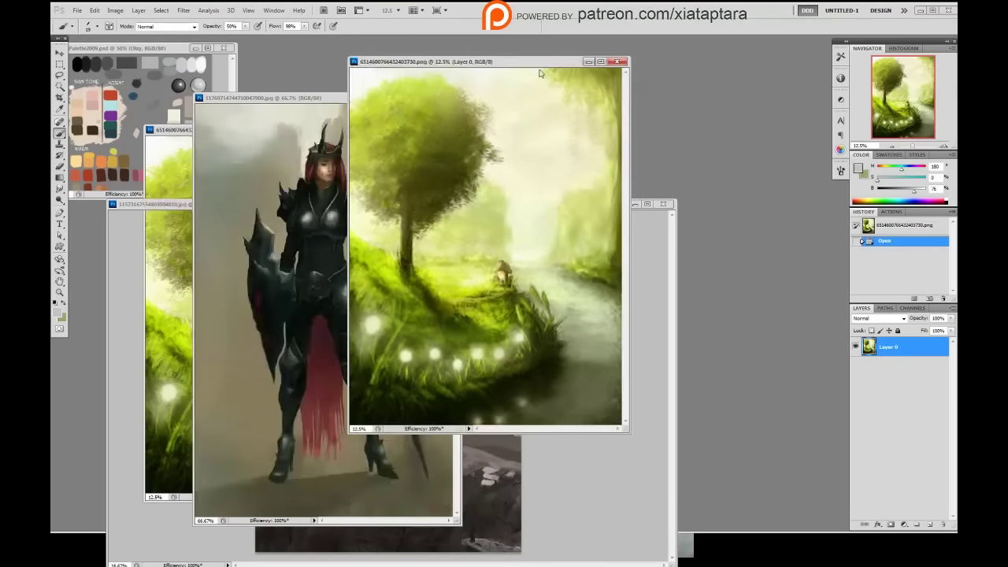
{"action": "left_click_drag", "start_coordinate": [626, 429], "coordinate": [825, 488]}
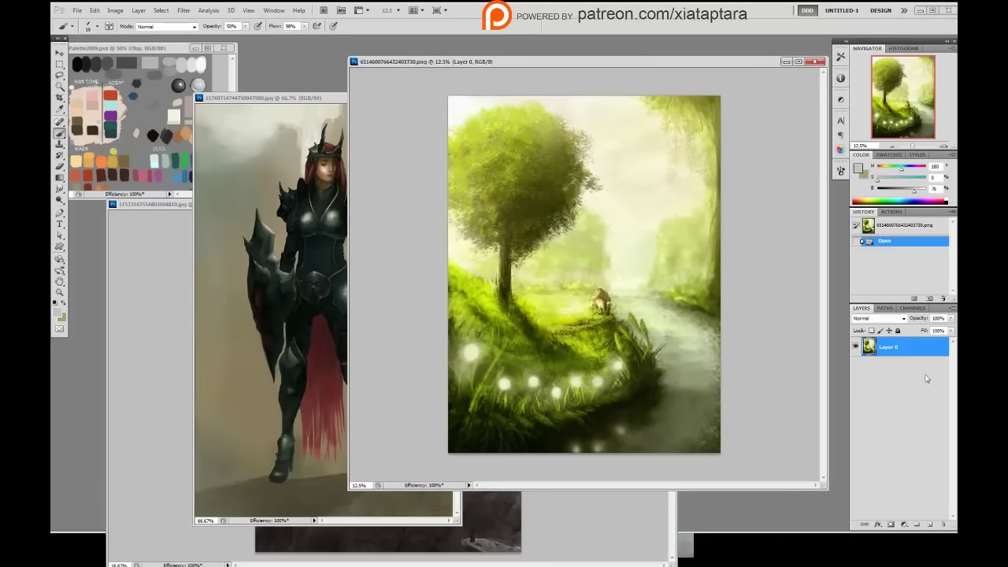
- Duplicate the landscape layer and place the copy inside a new layer group
{"action": "left_click_drag", "start_coordinate": [930, 524], "coordinate": [930, 524]}
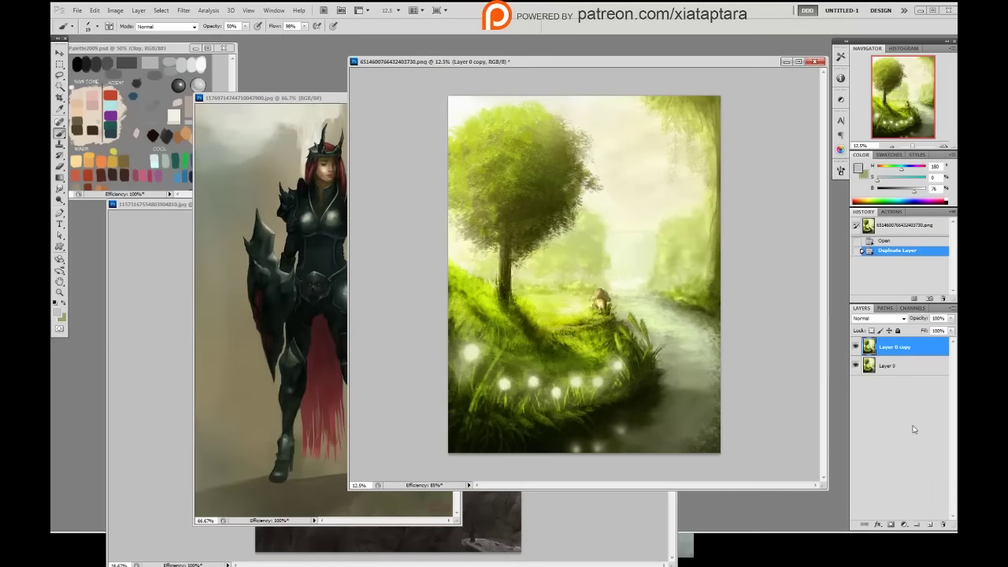
{"action": "left_click", "coordinate": [916, 524]}
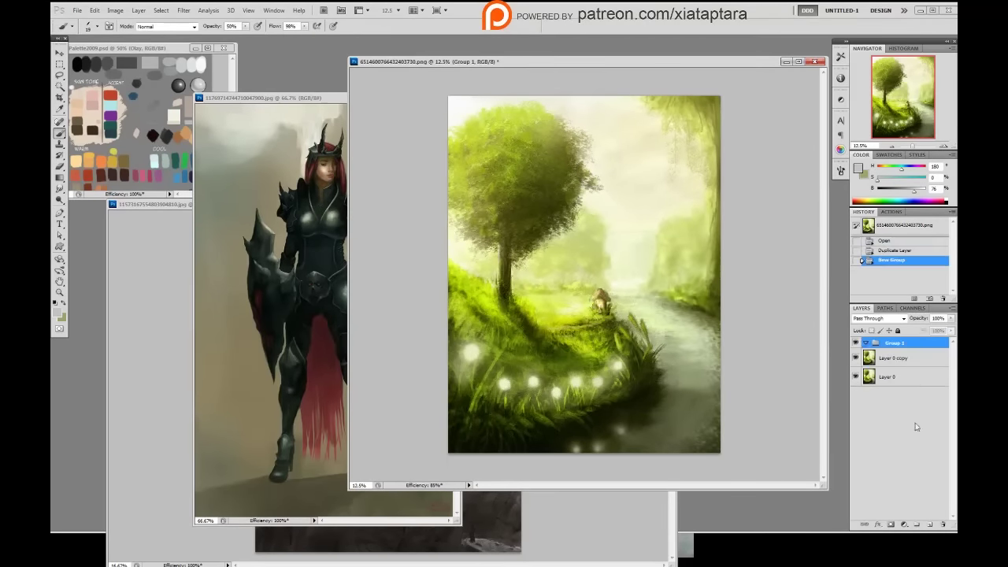
{"action": "left_click_drag", "start_coordinate": [914, 369], "coordinate": [913, 348]}
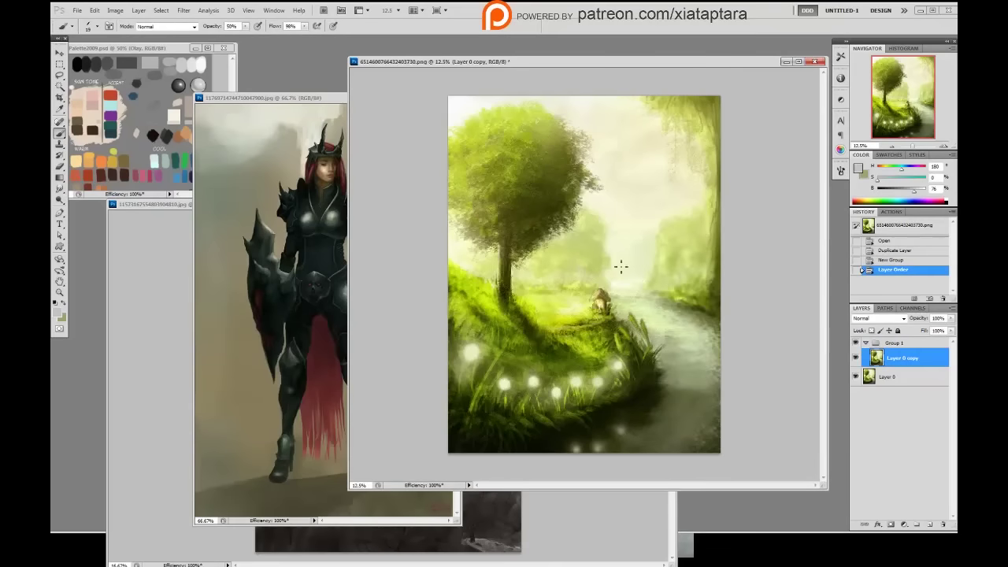
- Zoom the painting out to 8.33% and move and widen its window to leave space around the canvas
{"action": "key", "text": "ctrl+minus"}
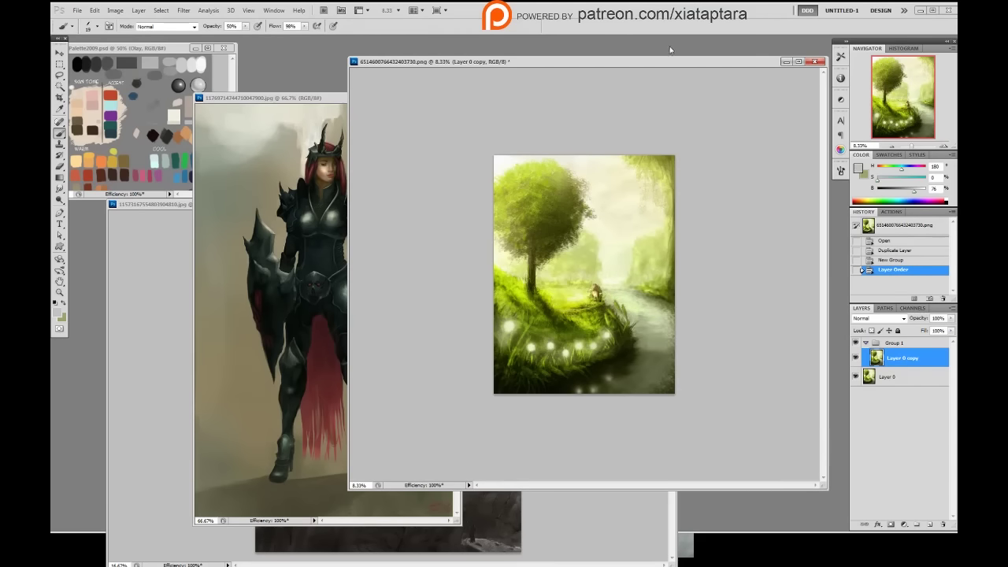
{"action": "left_click_drag", "start_coordinate": [631, 68], "coordinate": [523, 56]}
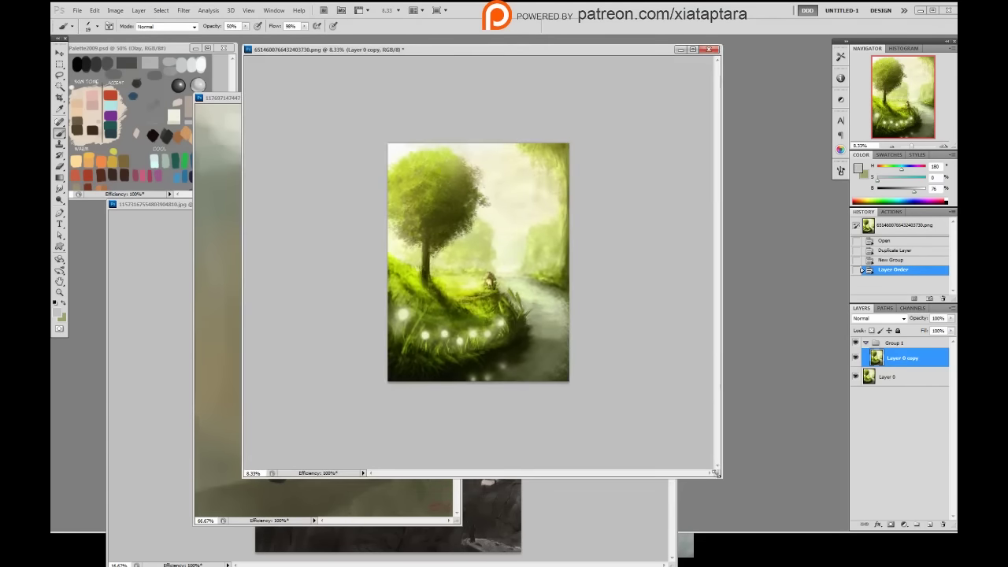
{"action": "left_click_drag", "start_coordinate": [721, 478], "coordinate": [819, 483]}
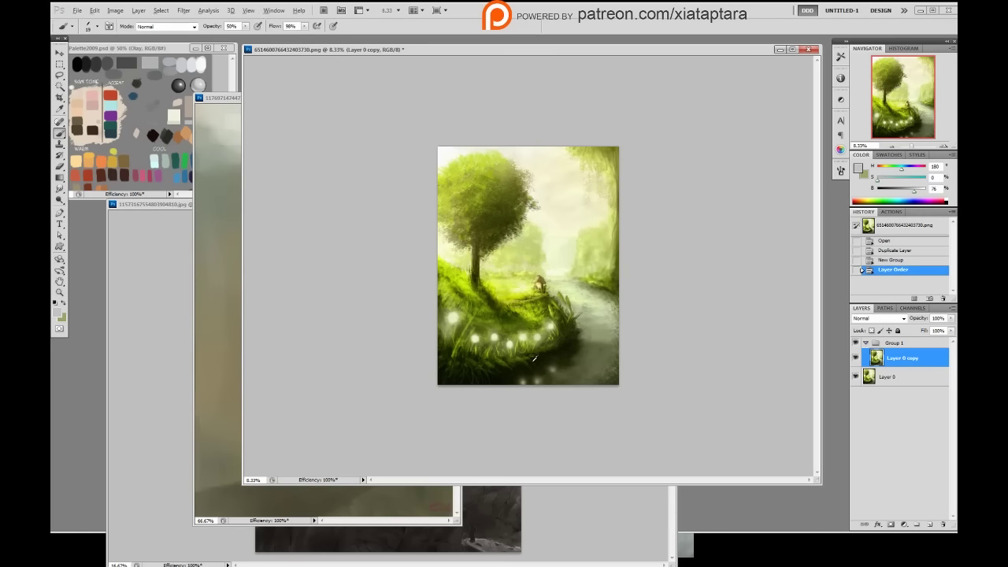
- Add an empty layer above Group 1 and save the document in Photoshop PSD format with its layers
{"action": "left_click", "coordinate": [903, 344]}
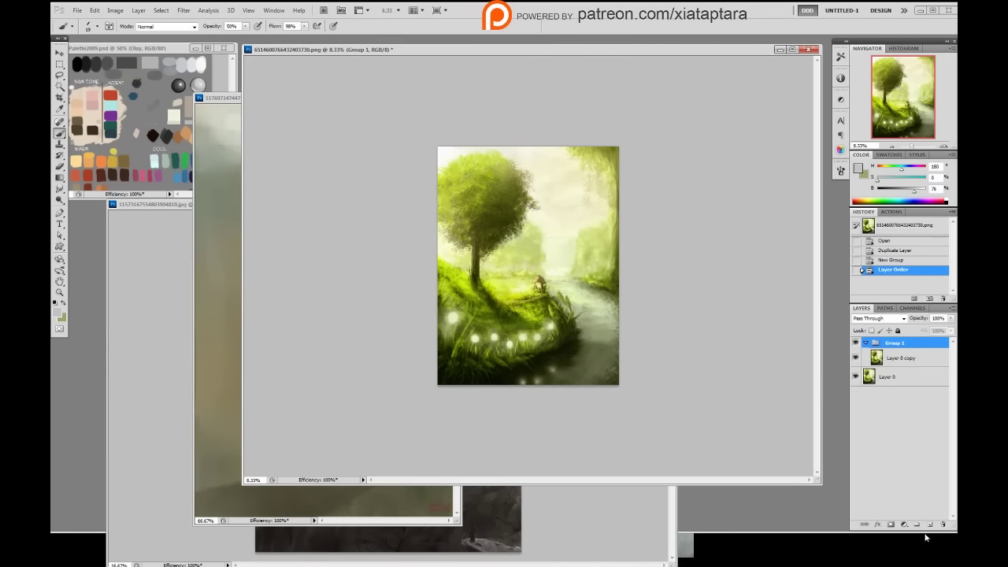
{"action": "left_click", "coordinate": [929, 524]}
{"action": "left_click_drag", "start_coordinate": [894, 356], "coordinate": [902, 345]}
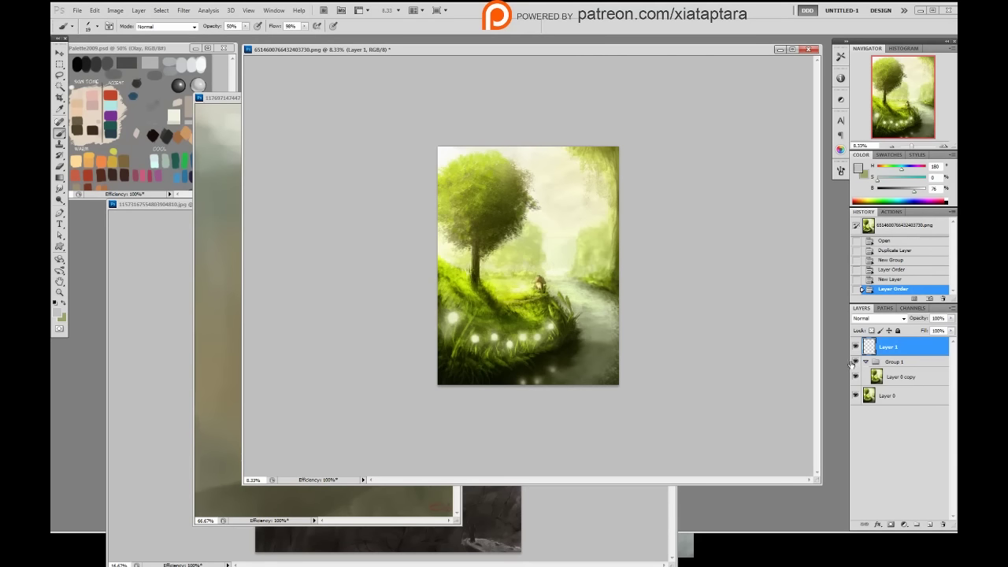
{"action": "key", "text": "ctrl+shift+s"}
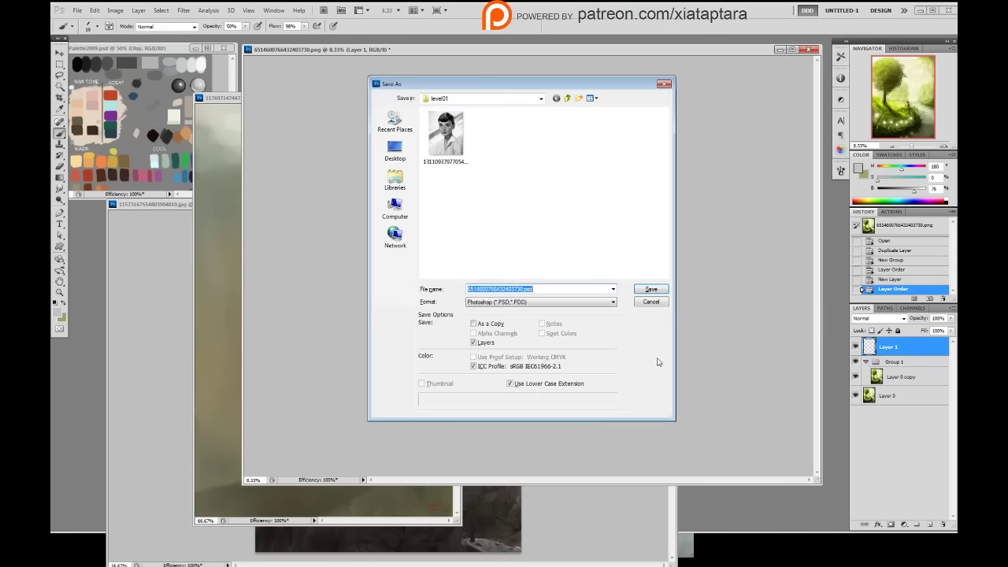
{"action": "left_click", "coordinate": [651, 290]}
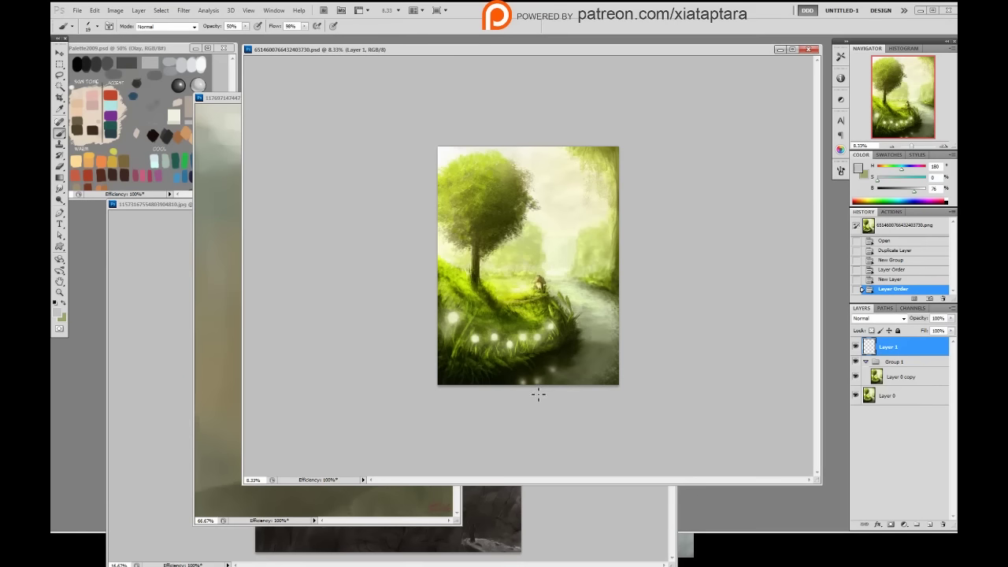
- Sample the dark red palette swatch and trace the river's curved edges with the brush at 100% opacity, converging where the river ends
{"action": "left_click", "coordinate": [561, 248], "text": "alt"}
{"action": "left_click", "coordinate": [542, 248], "text": "alt"}
{"action": "left_click", "coordinate": [88, 175], "text": "alt"}
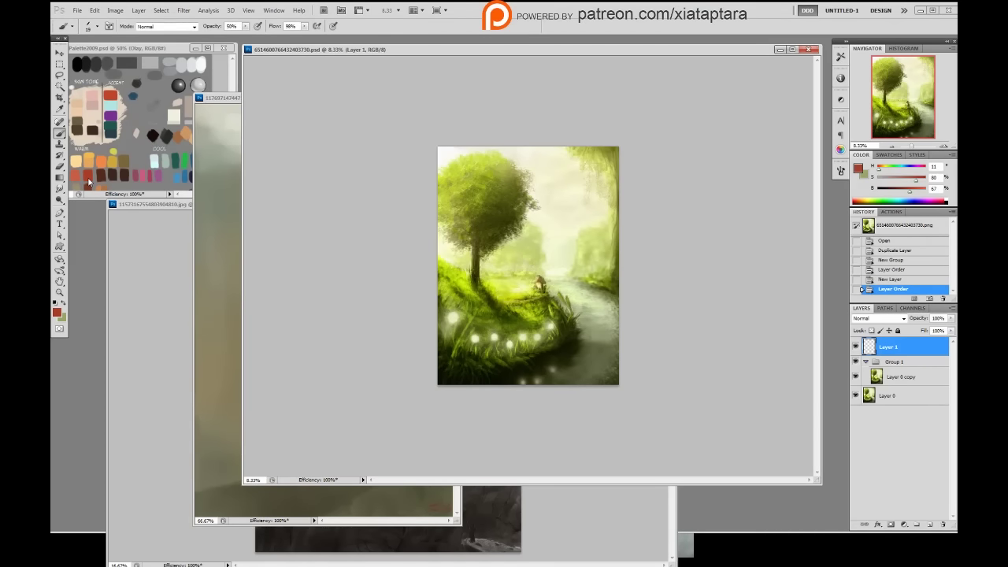
{"action": "left_click", "coordinate": [573, 285]}
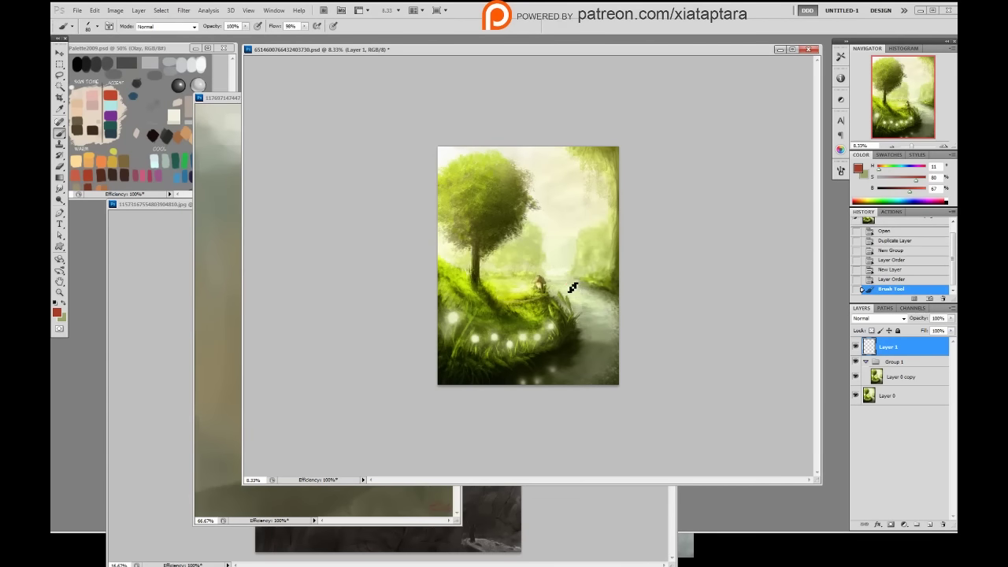
{"action": "mouse_move", "coordinate": [573, 285]}
{"action": "left_mouse_down"}
{"action": "mouse_move", "coordinate": [576, 367]}
{"action": "mouse_move", "coordinate": [525, 382]}
{"action": "left_mouse_up"}
{"action": "mouse_move", "coordinate": [574, 281]}
{"action": "left_mouse_down"}
{"action": "mouse_move", "coordinate": [615, 324]}
{"action": "mouse_move", "coordinate": [574, 414]}
{"action": "left_mouse_up"}
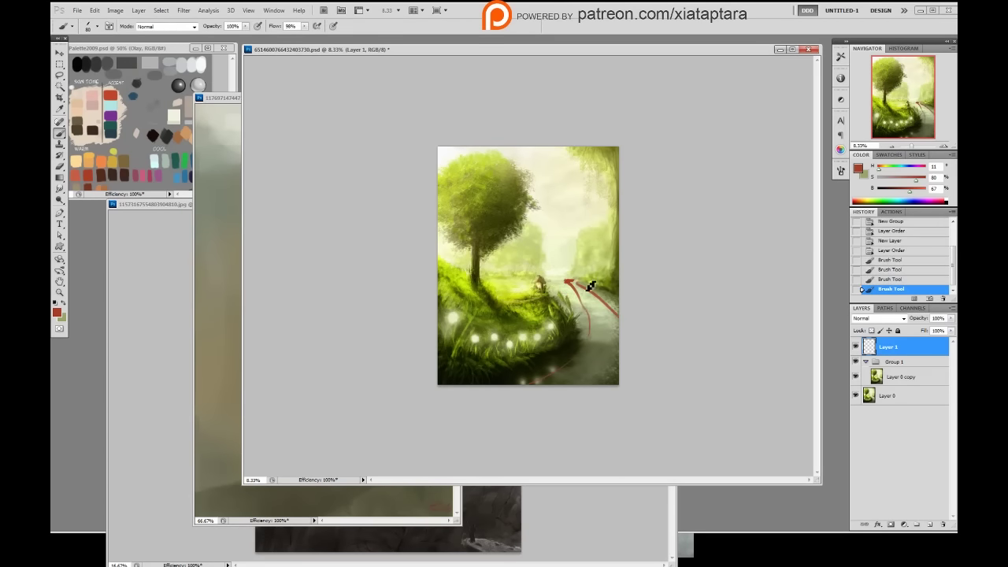
{"action": "mouse_move", "coordinate": [575, 283]}
{"action": "left_mouse_down"}
{"action": "mouse_move", "coordinate": [486, 385]}
{"action": "mouse_move", "coordinate": [584, 329]}
{"action": "mouse_move", "coordinate": [578, 284]}
{"action": "left_mouse_up"}
{"action": "key", "text": "ctrl+z"}
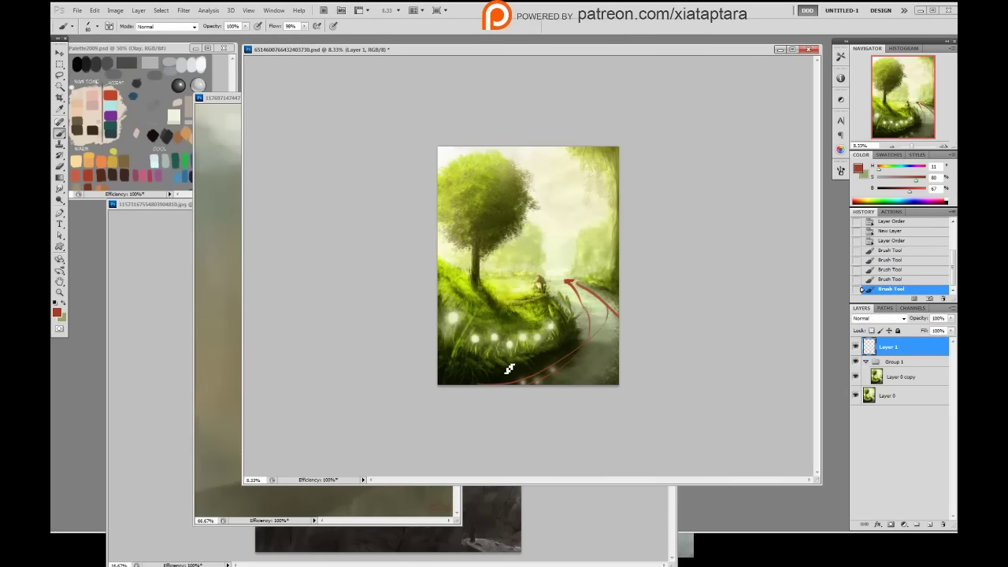
- Mark the glowing orbs in the grass and the small house with red brush strokes
{"action": "left_click_drag", "start_coordinate": [454, 317], "coordinate": [477, 343]}
{"action": "left_click", "coordinate": [555, 327]}
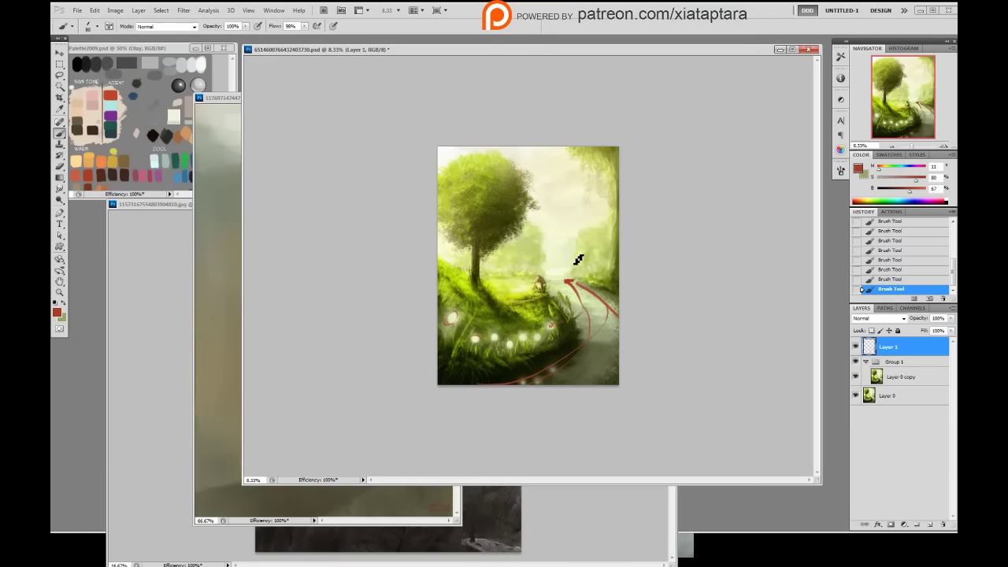
{"action": "left_click_drag", "start_coordinate": [543, 292], "coordinate": [545, 290]}
- Add a new layer named Norm and draw two straight red horizontal lines dividing the painting into thirds
{"action": "key", "text": "ctrl+shift+n"}
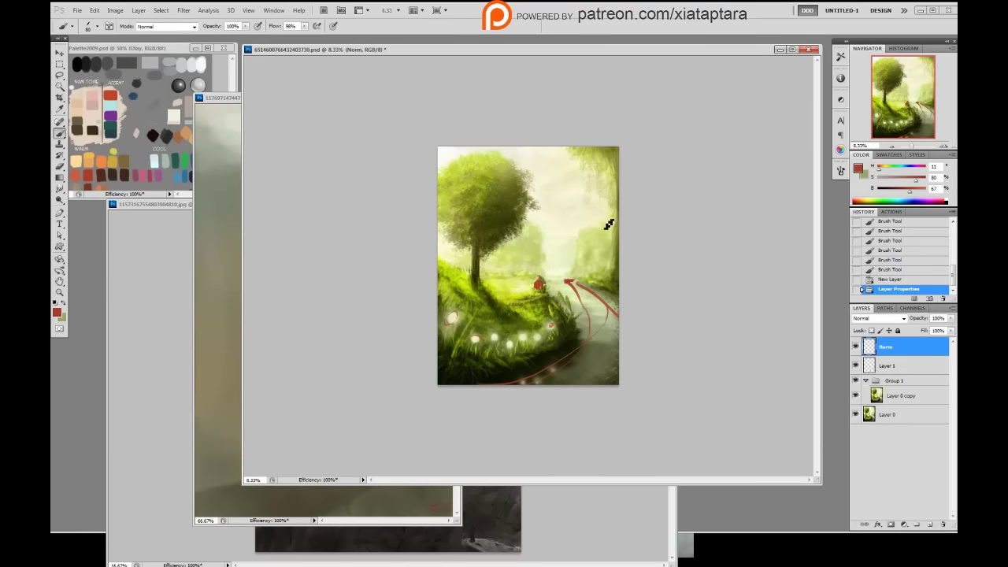
{"action": "left_click", "coordinate": [663, 244]}
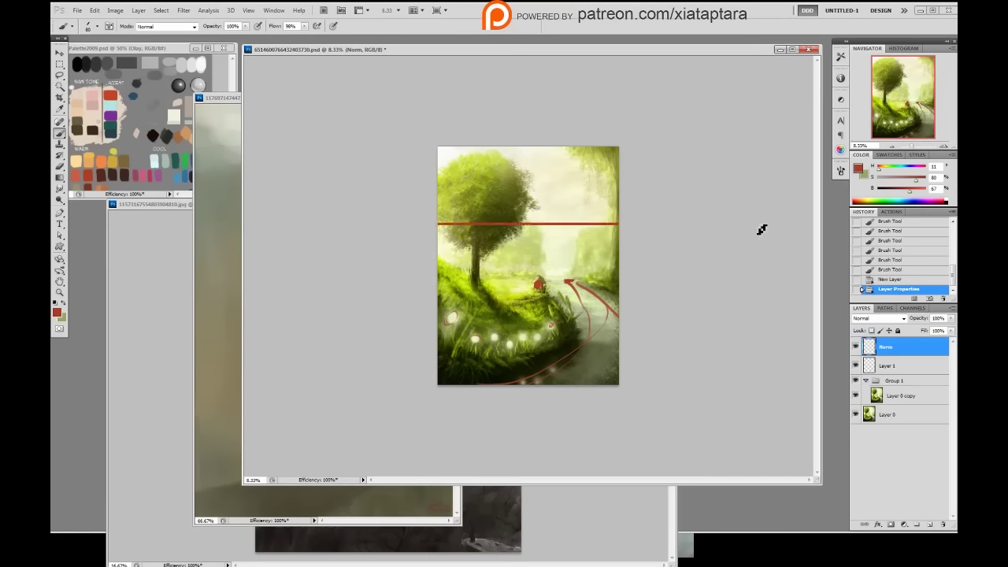
{"action": "left_click", "coordinate": [439, 224]}
{"action": "left_click", "coordinate": [760, 225], "text": "shift"}
{"action": "left_click", "coordinate": [426, 301]}
{"action": "left_click", "coordinate": [770, 300], "text": "shift"}
{"action": "left_click", "coordinate": [563, 145]}
{"action": "left_click", "coordinate": [565, 414], "text": "shift"}
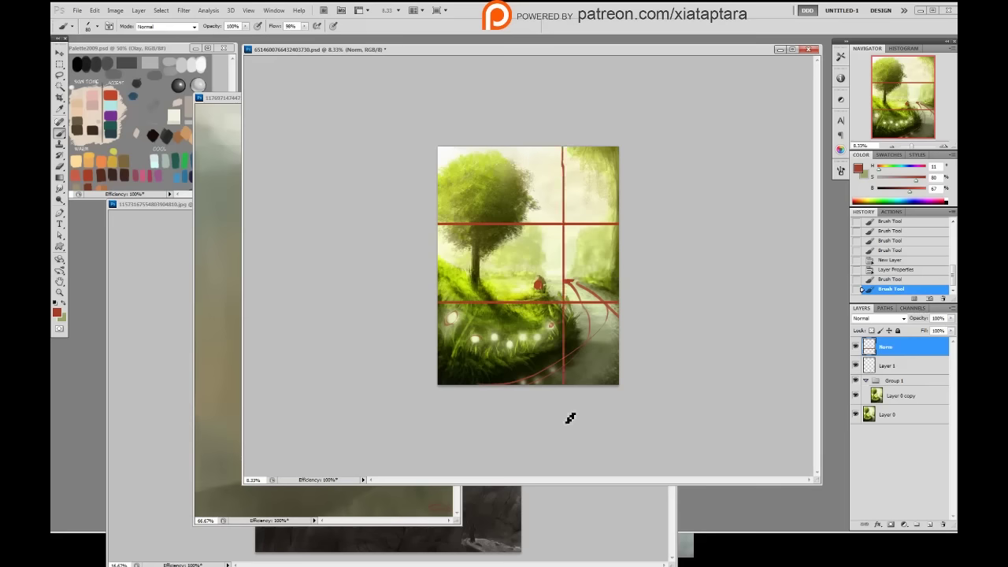
{"action": "key", "text": "ctrl+z"}
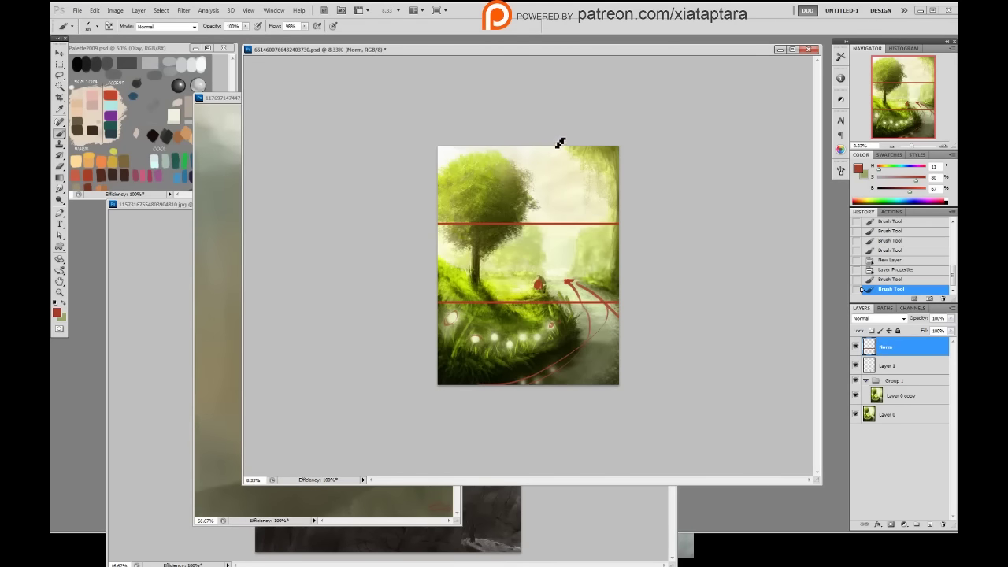
- Draw two straight red vertical lines across the painting to complete a rule-of-thirds grid, and mark its intersections
{"action": "left_click_drag", "start_coordinate": [563, 171], "coordinate": [559, 418]}
{"action": "mouse_move", "coordinate": [494, 148]}
{"action": "left_mouse_down"}
{"action": "mouse_move", "coordinate": [508, 209]}
{"action": "mouse_move", "coordinate": [516, 428]}
{"action": "left_mouse_up"}
{"action": "left_click_drag", "start_coordinate": [567, 310], "coordinate": [560, 304]}
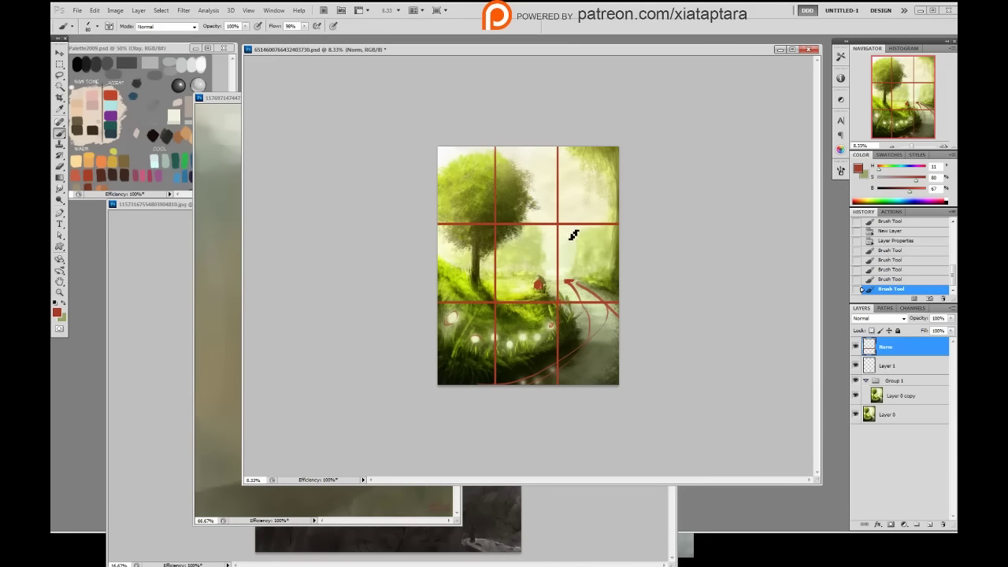
{"action": "left_click_drag", "start_coordinate": [560, 224], "coordinate": [499, 228]}
{"action": "left_click_drag", "start_coordinate": [501, 307], "coordinate": [498, 308]}
- Stretch the grid layer slightly beyond both sides of the canvas with Free Transform to even out the columns
{"action": "key", "text": "ctrl+t"}
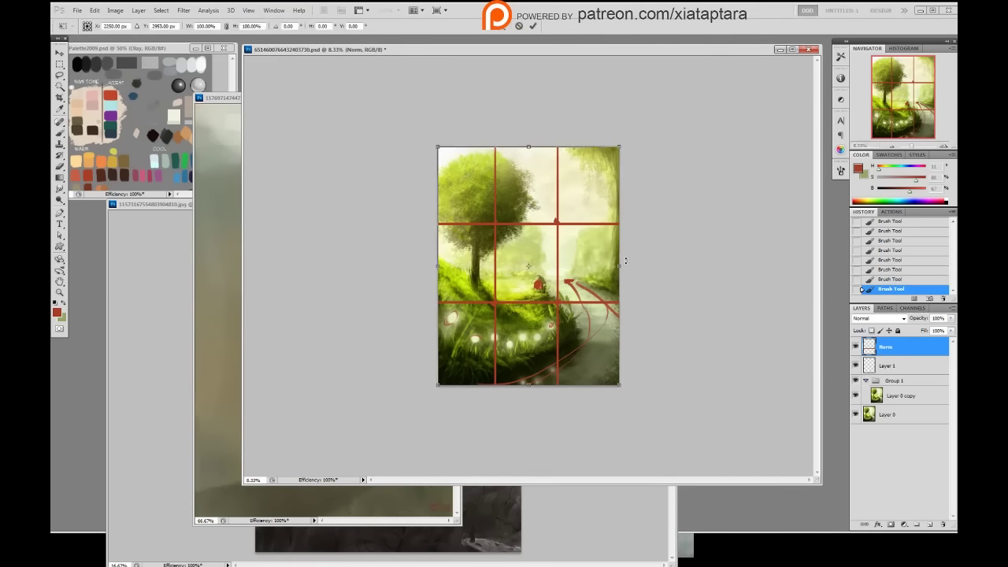
{"action": "left_click_drag", "start_coordinate": [622, 265], "coordinate": [629, 266]}
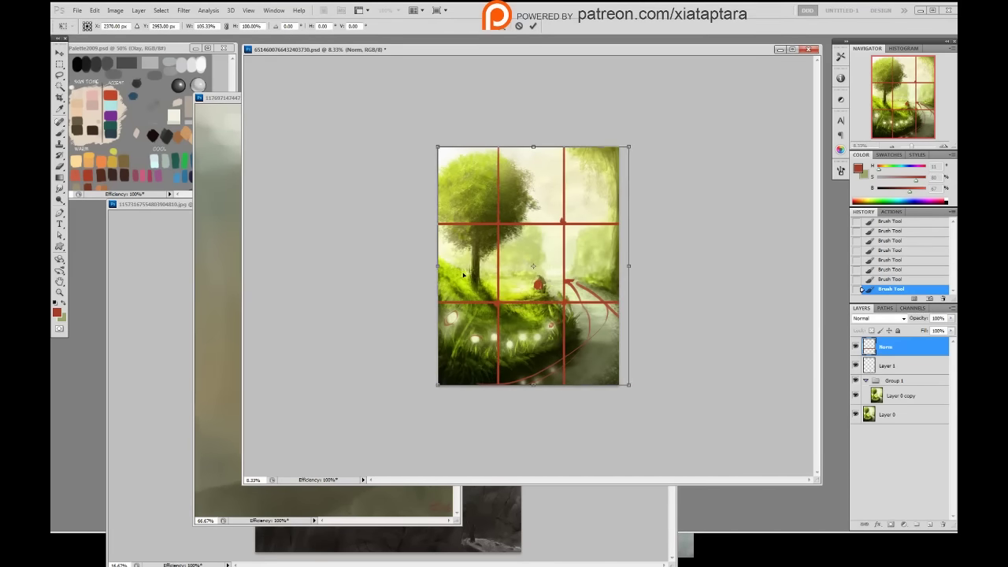
{"action": "left_click_drag", "start_coordinate": [437, 267], "coordinate": [431, 268]}
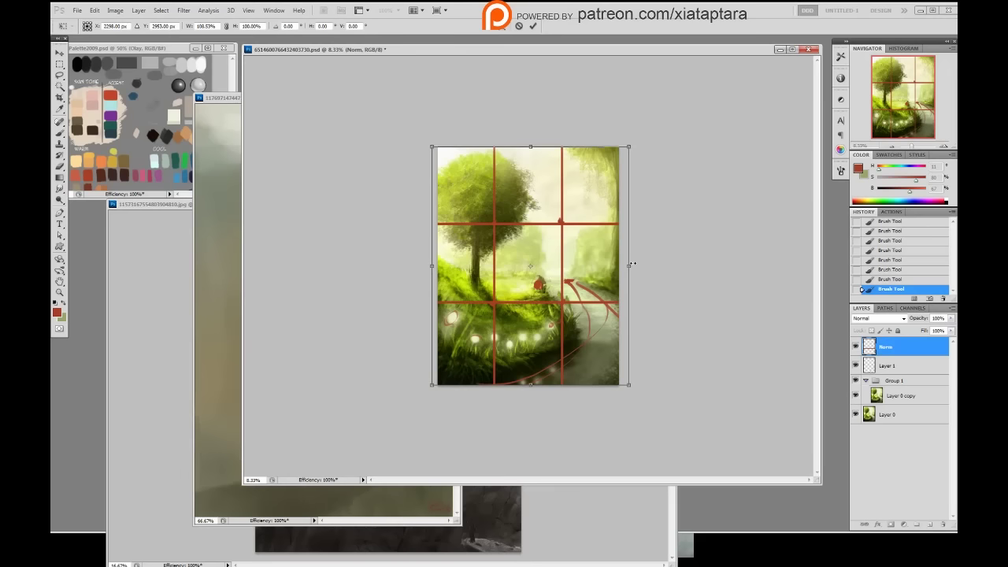
{"action": "left_click_drag", "start_coordinate": [632, 264], "coordinate": [623, 265]}
{"action": "left_click_drag", "start_coordinate": [432, 267], "coordinate": [435, 267]}
{"action": "key", "text": "Return"}
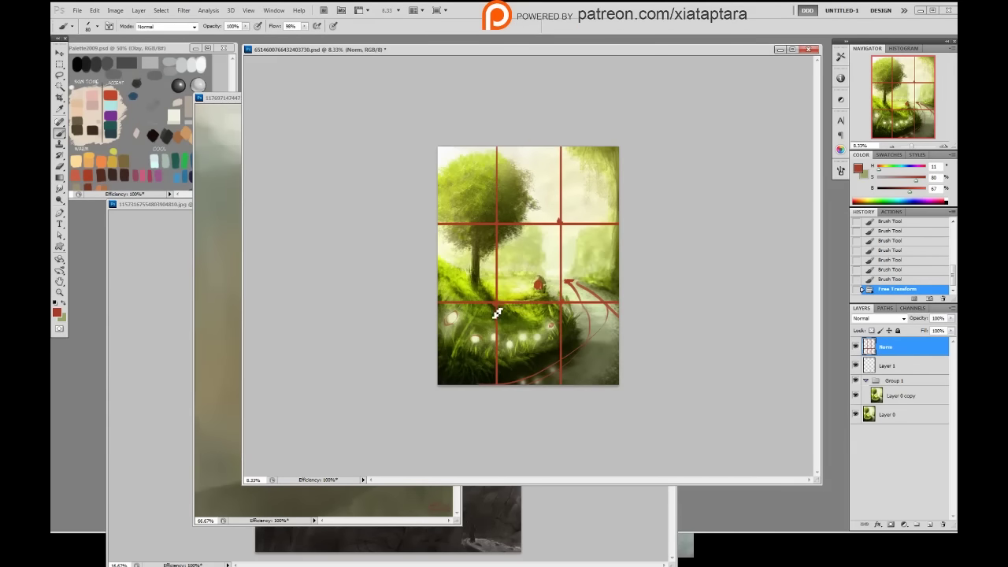
- Scribble a red figure at the grid's lower-left intersection, and hide the grid layer and Layer 1
{"action": "mouse_move", "coordinate": [493, 301]}
{"action": "left_mouse_down"}
{"action": "mouse_move", "coordinate": [487, 277]}
{"action": "mouse_move", "coordinate": [482, 307]}
{"action": "mouse_move", "coordinate": [485, 291]}
{"action": "mouse_move", "coordinate": [492, 304]}
{"action": "left_mouse_up"}
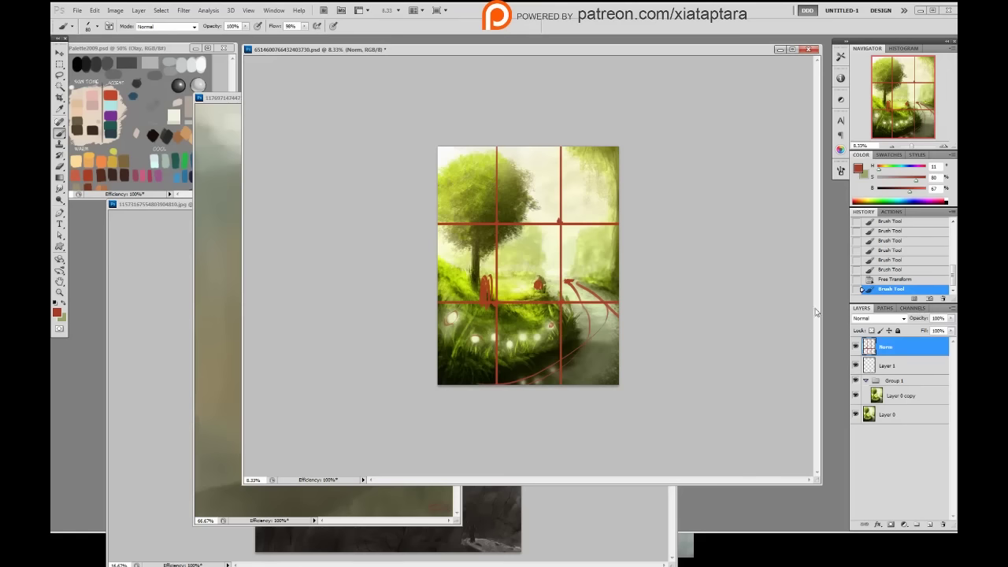
{"action": "left_click", "coordinate": [855, 347]}
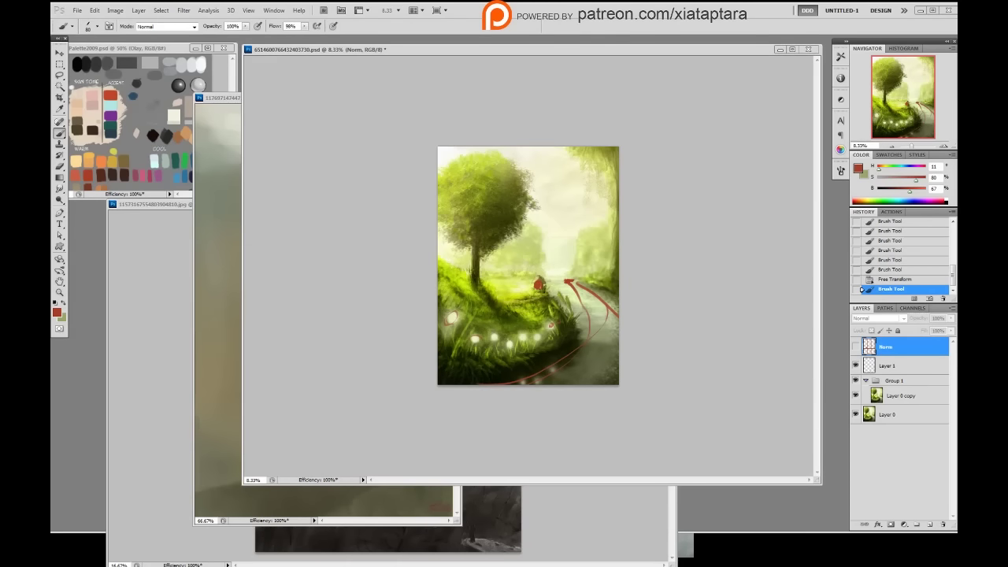
{"action": "left_click", "coordinate": [856, 347]}
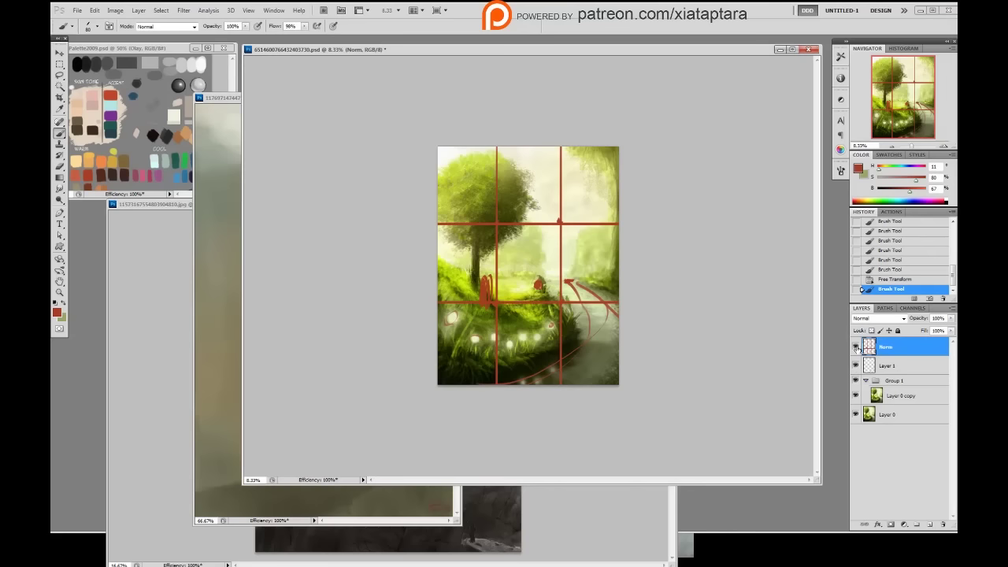
{"action": "left_click", "coordinate": [856, 347]}
{"action": "left_click", "coordinate": [856, 366]}
- With Layer 1 shown, add a layer named Norm above Layer 0 copy and draw a straight red horizon line through the tree trunk
{"action": "left_click", "coordinate": [892, 395]}
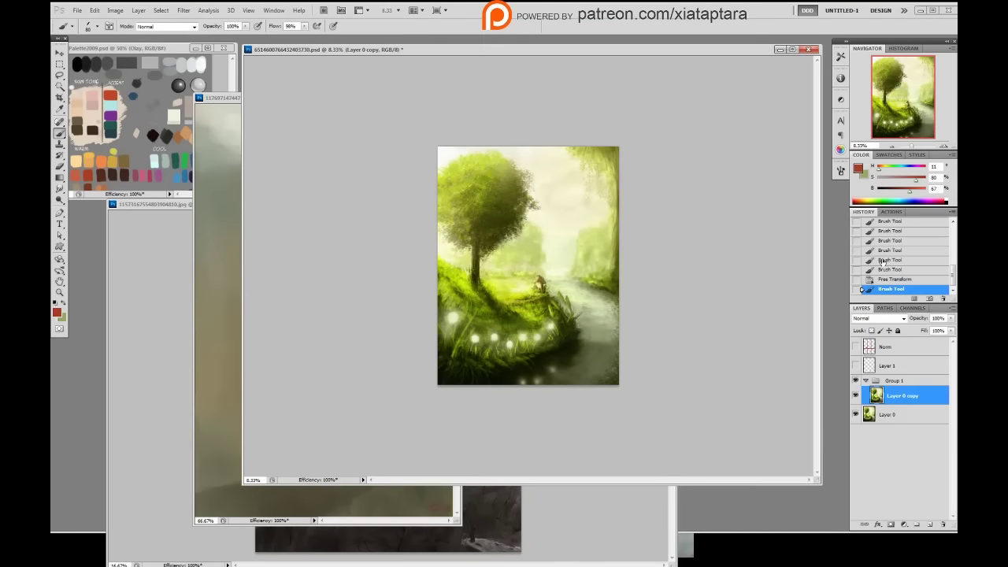
{"action": "key", "text": "F2"}
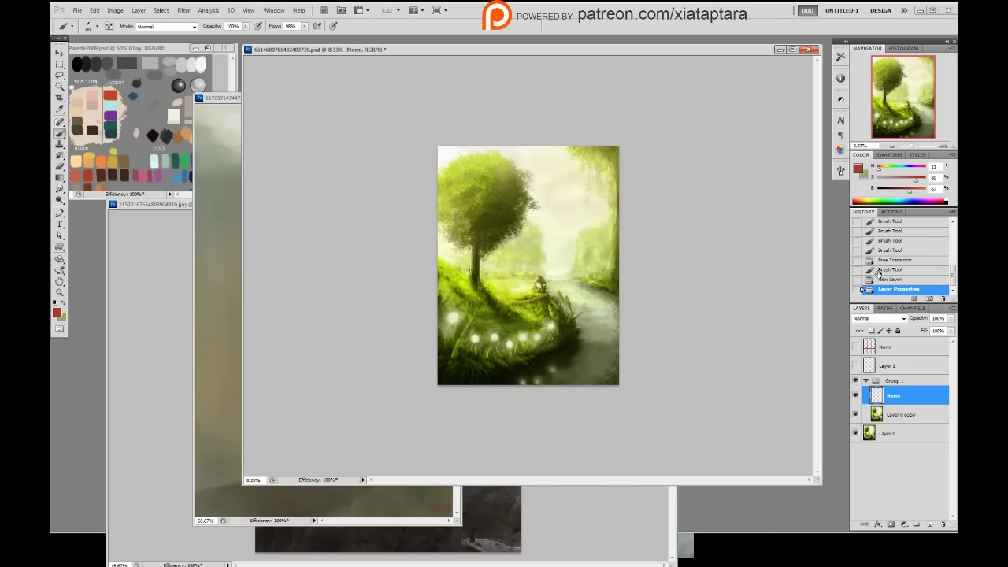
{"action": "left_click", "coordinate": [857, 366]}
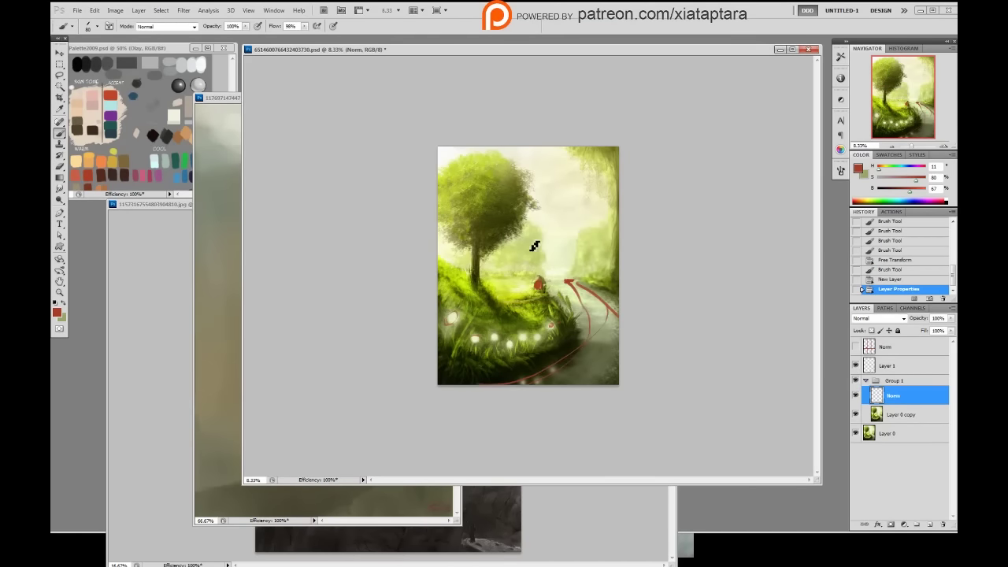
{"action": "mouse_move", "coordinate": [451, 256]}
{"action": "left_mouse_down"}
{"action": "mouse_move", "coordinate": [577, 274]}
{"action": "mouse_move", "coordinate": [672, 292]}
{"action": "left_mouse_up"}
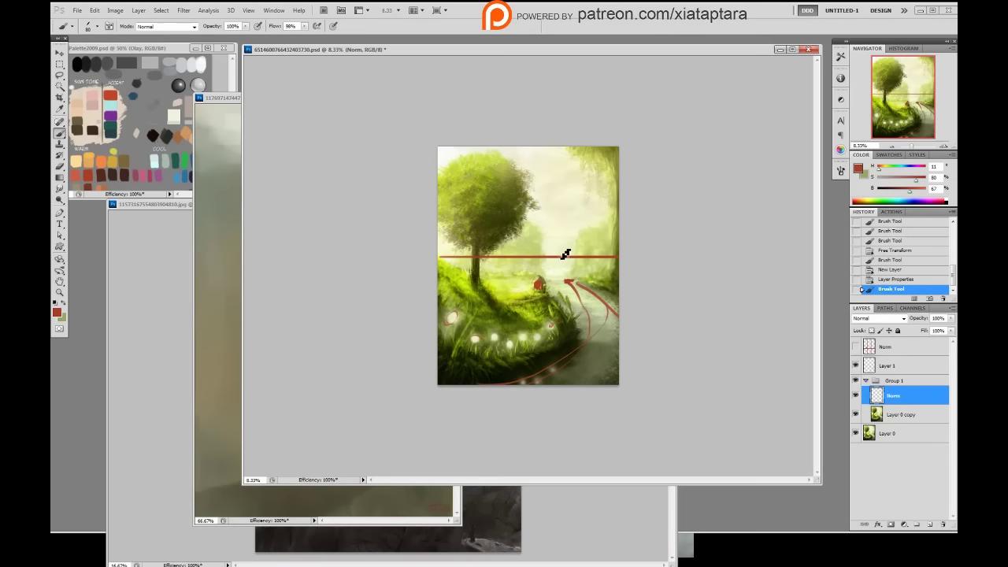
- Draw a red arrow up from the horizon line and a small one below it, each with a short handwritten label
{"action": "mouse_move", "coordinate": [561, 253]}
{"action": "left_mouse_down"}
{"action": "mouse_move", "coordinate": [559, 211]}
{"action": "mouse_move", "coordinate": [553, 226]}
{"action": "left_mouse_up"}
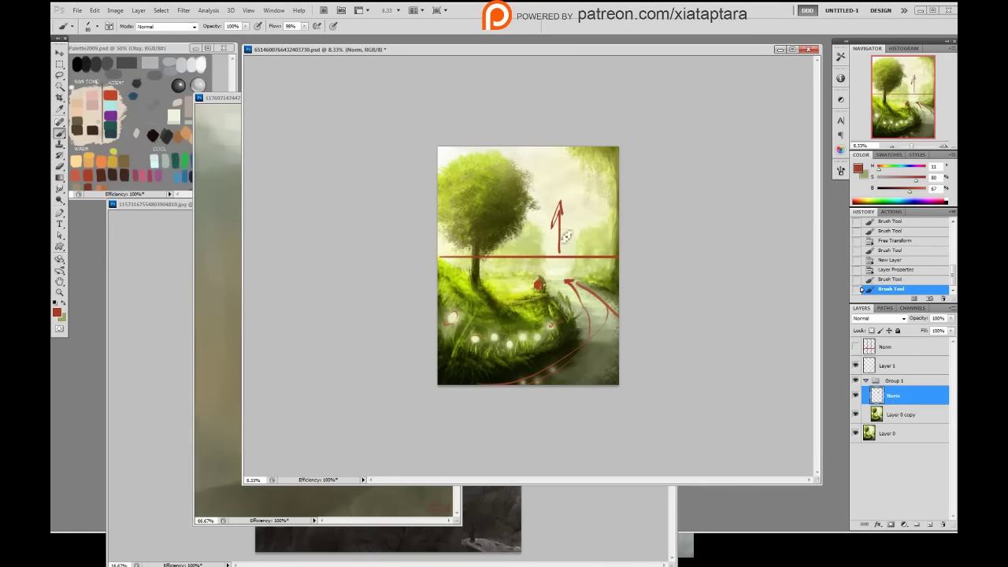
{"action": "left_click_drag", "start_coordinate": [551, 164], "coordinate": [583, 184]}
{"action": "mouse_move", "coordinate": [558, 269]}
{"action": "left_mouse_down"}
{"action": "mouse_move", "coordinate": [553, 293]}
{"action": "mouse_move", "coordinate": [564, 295]}
{"action": "mouse_move", "coordinate": [595, 277]}
{"action": "left_mouse_up"}
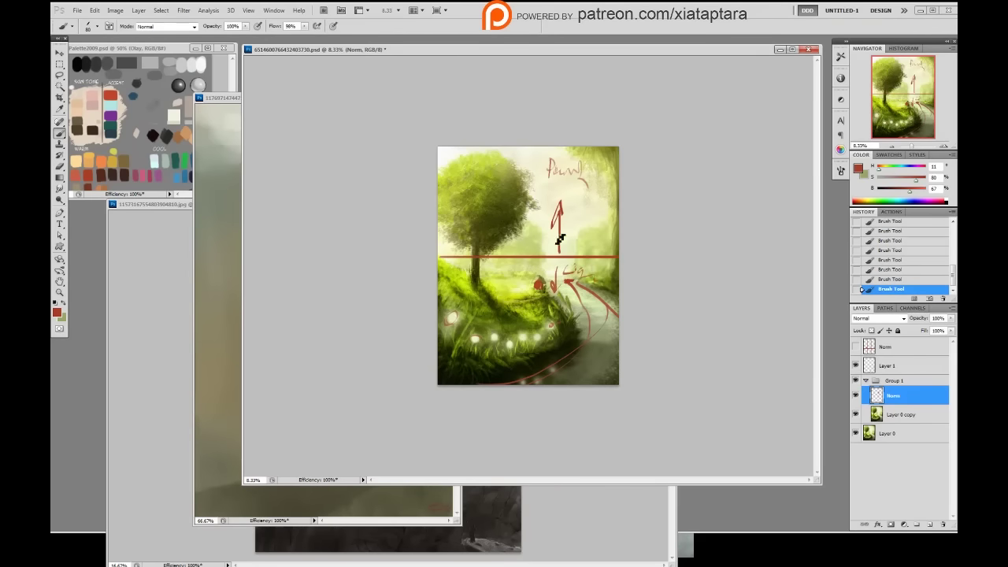
- Sample green and draw perspective lines radiating downward from a vanishing point on the horizon over the path
{"action": "left_click", "coordinate": [186, 162], "text": "alt"}
{"action": "mouse_move", "coordinate": [567, 257]}
{"action": "left_mouse_down"}
{"action": "mouse_move", "coordinate": [438, 324]}
{"action": "mouse_move", "coordinate": [532, 296]}
{"action": "mouse_move", "coordinate": [438, 373]}
{"action": "left_mouse_up"}
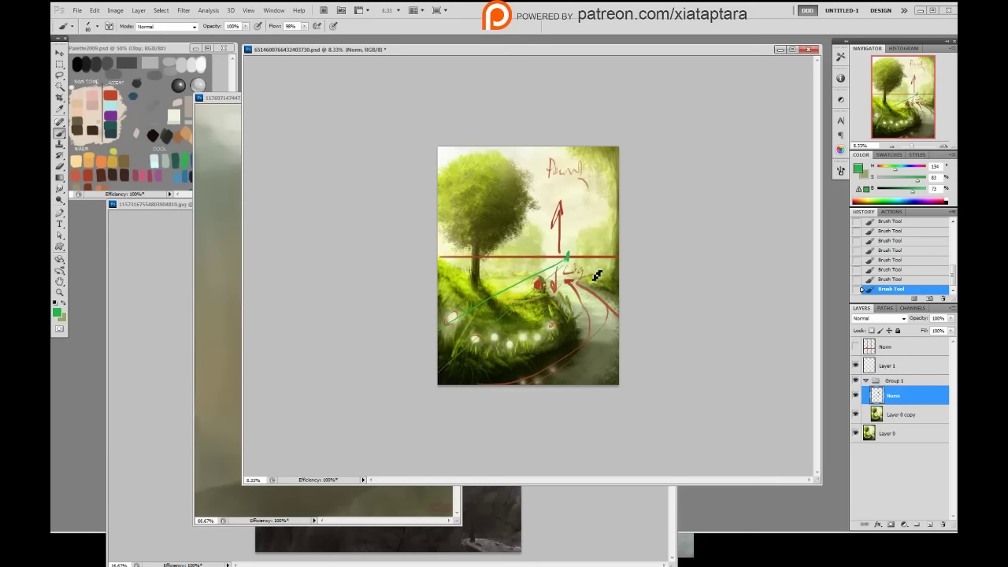
{"action": "left_click_drag", "start_coordinate": [568, 258], "coordinate": [521, 406]}
{"action": "left_click_drag", "start_coordinate": [569, 258], "coordinate": [612, 404]}
{"action": "mouse_move", "coordinate": [570, 257]}
{"action": "left_mouse_down"}
{"action": "mouse_move", "coordinate": [651, 356]}
{"action": "mouse_move", "coordinate": [417, 321]}
{"action": "left_mouse_up"}
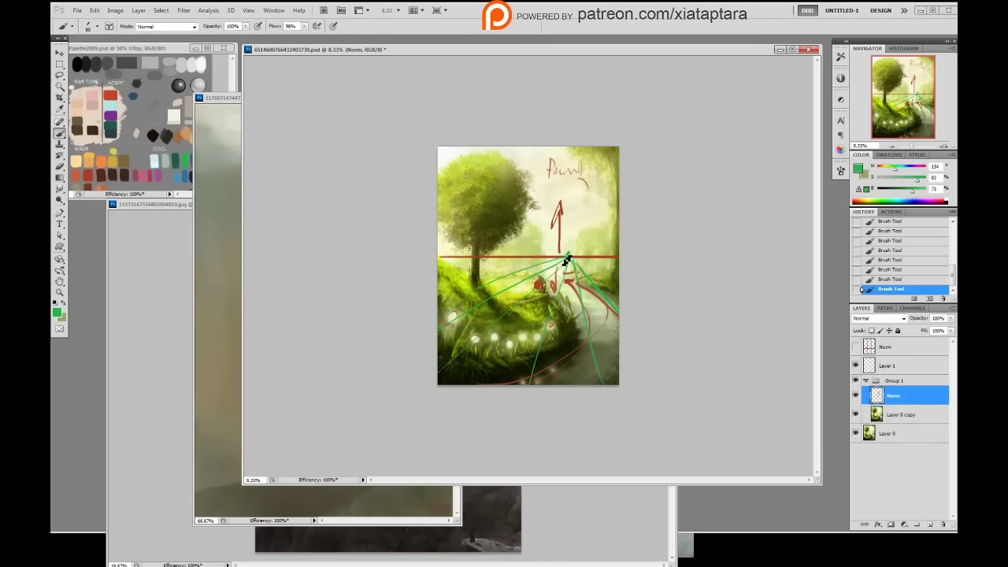
- Draw green perspective lines radiating up and sideways from the vanishing point, plus extra strokes along the horizon
{"action": "mouse_move", "coordinate": [564, 256]}
{"action": "left_mouse_down"}
{"action": "mouse_move", "coordinate": [434, 181]}
{"action": "mouse_move", "coordinate": [500, 179]}
{"action": "mouse_move", "coordinate": [465, 145]}
{"action": "mouse_move", "coordinate": [565, 146]}
{"action": "left_mouse_up"}
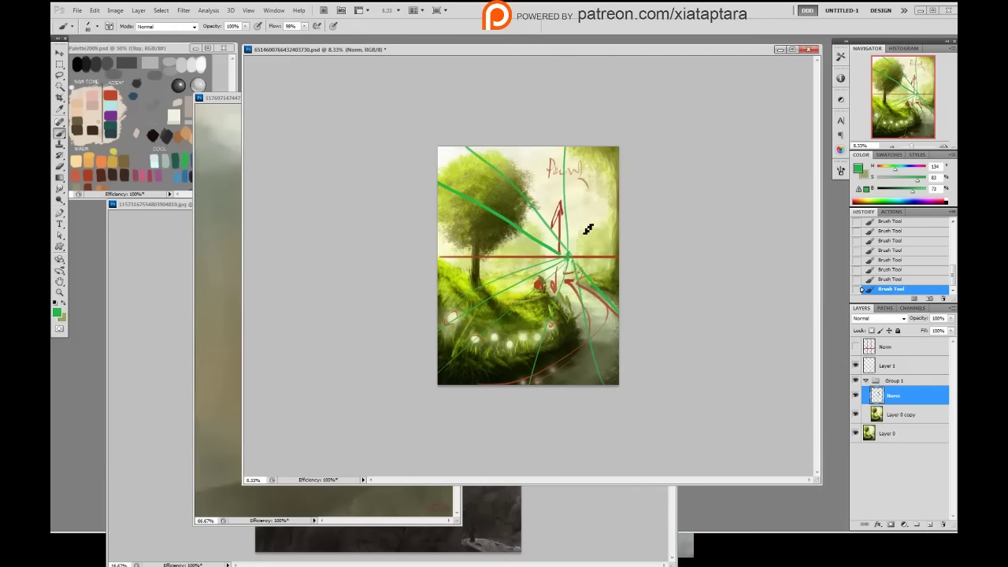
{"action": "mouse_move", "coordinate": [567, 256]}
{"action": "left_mouse_down"}
{"action": "mouse_move", "coordinate": [616, 181]}
{"action": "mouse_move", "coordinate": [665, 224]}
{"action": "left_mouse_up"}
{"action": "left_click_drag", "start_coordinate": [473, 251], "coordinate": [619, 251]}
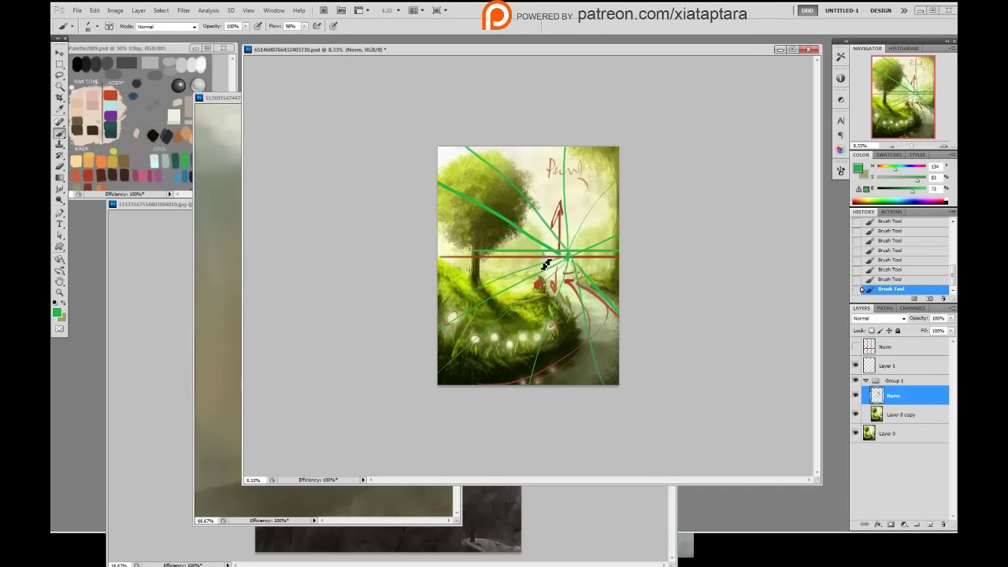
{"action": "left_click_drag", "start_coordinate": [542, 255], "coordinate": [506, 255]}
- Sample purple and draw two vertical lines with dots through the tree, spaced along the green perspective lines
{"action": "left_click_drag", "start_coordinate": [478, 155], "coordinate": [497, 324]}
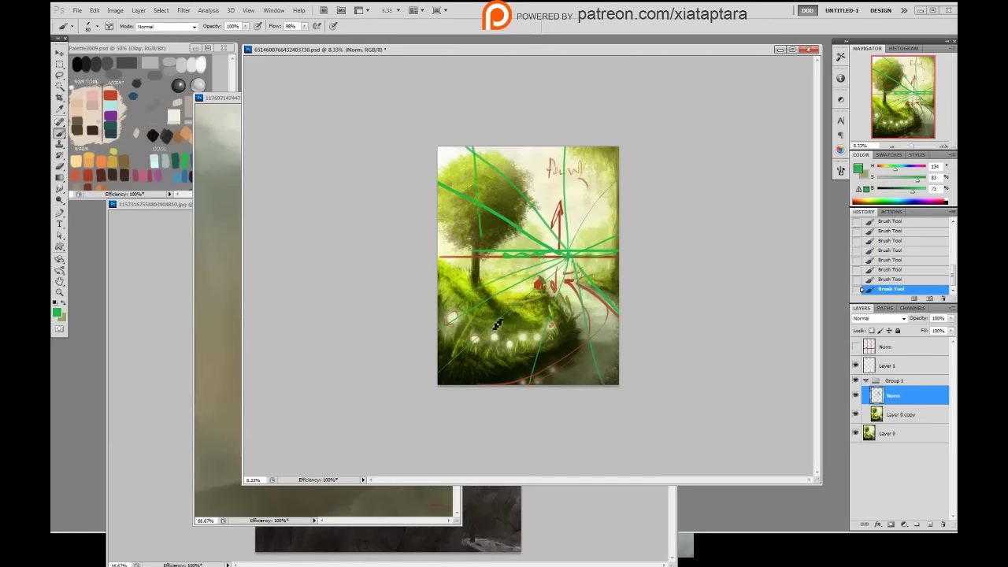
{"action": "left_click", "coordinate": [145, 172], "text": "alt"}
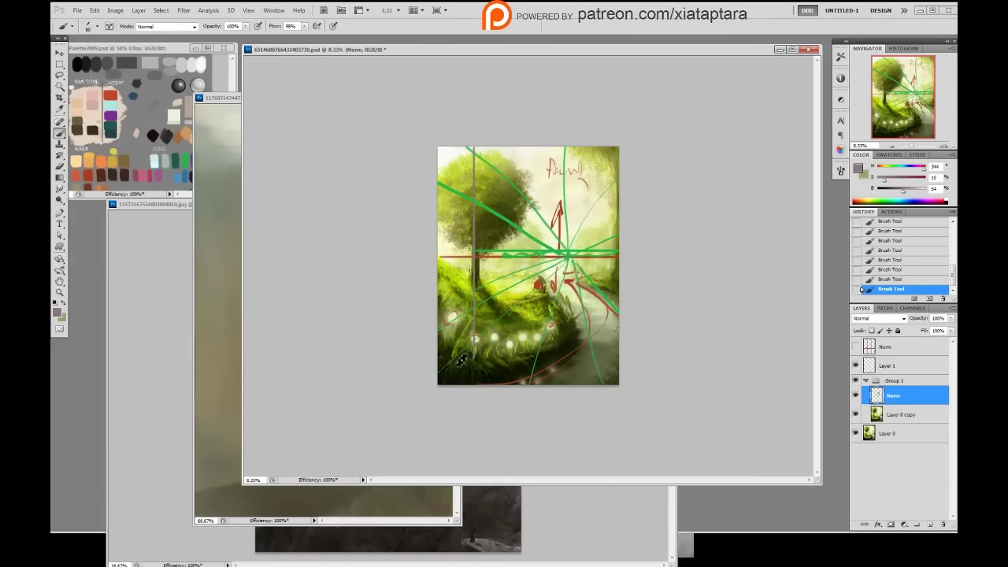
{"action": "left_click", "coordinate": [160, 176], "text": "alt"}
{"action": "mouse_move", "coordinate": [477, 148]}
{"action": "left_mouse_down"}
{"action": "mouse_move", "coordinate": [478, 375]}
{"action": "mouse_move", "coordinate": [478, 154]}
{"action": "mouse_move", "coordinate": [497, 167]}
{"action": "mouse_move", "coordinate": [514, 322]}
{"action": "left_mouse_up"}
{"action": "key", "text": "ctrl+z"}
{"action": "left_click_drag", "start_coordinate": [497, 167], "coordinate": [497, 318]}
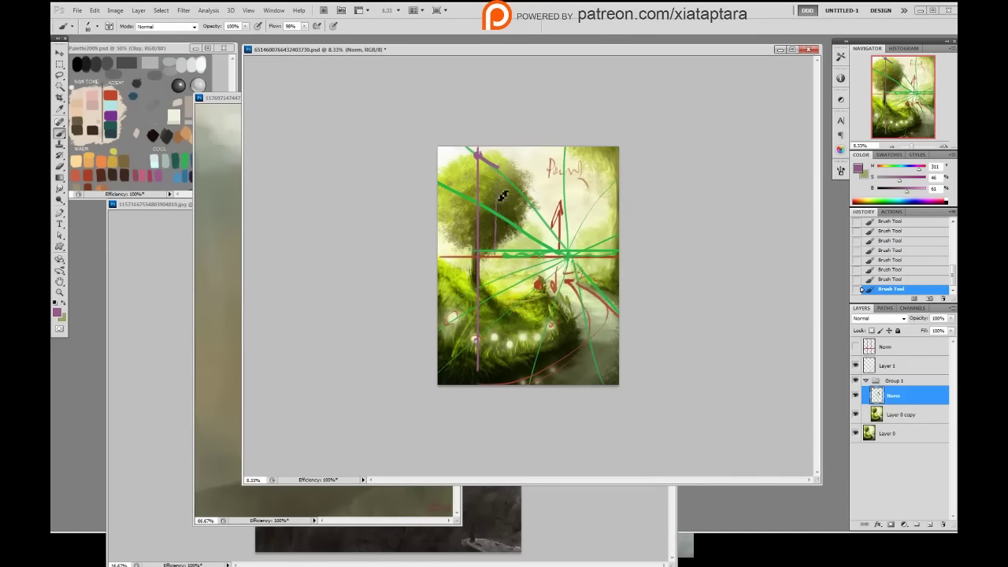
{"action": "left_click", "coordinate": [493, 334]}
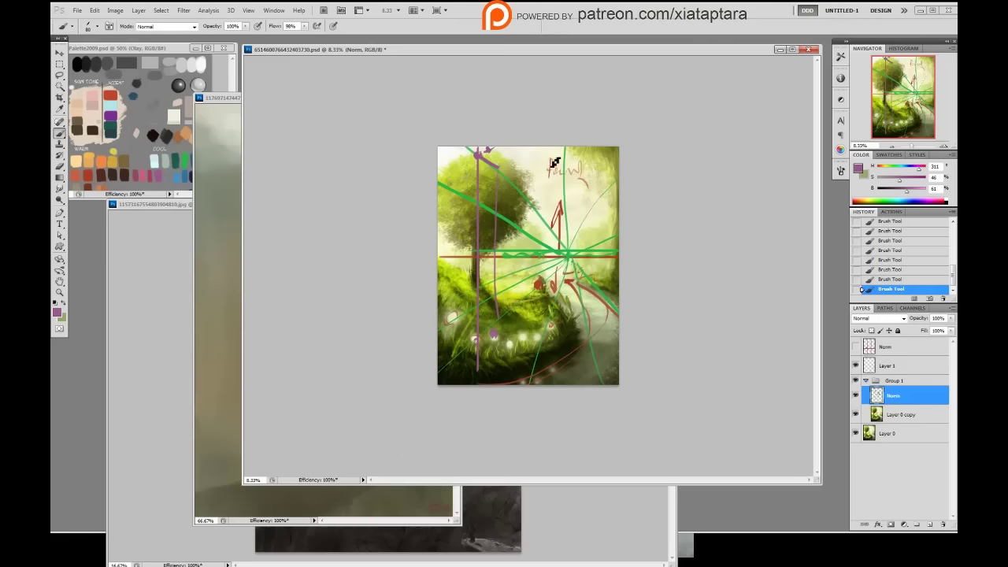
- Move the perspective layer Norm out of Group 1 above Layer 1, hide both, and add a new Norm layer above Layer 0 copy
{"action": "left_click", "coordinate": [856, 395]}
{"action": "left_click", "coordinate": [856, 394]}
{"action": "left_click_drag", "start_coordinate": [867, 404], "coordinate": [862, 356]}
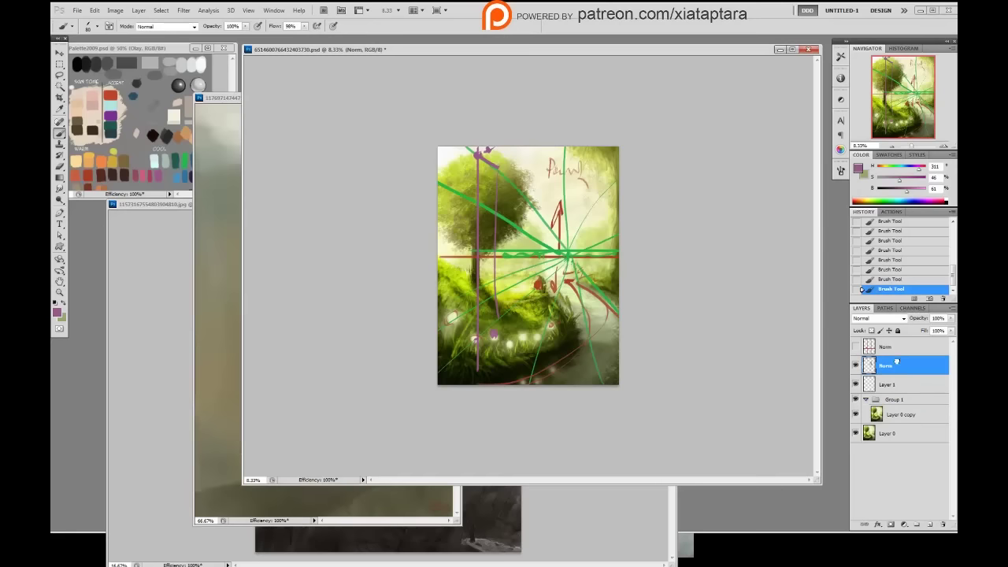
{"action": "left_click", "coordinate": [856, 366]}
{"action": "left_click", "coordinate": [856, 384]}
{"action": "left_click", "coordinate": [888, 414]}
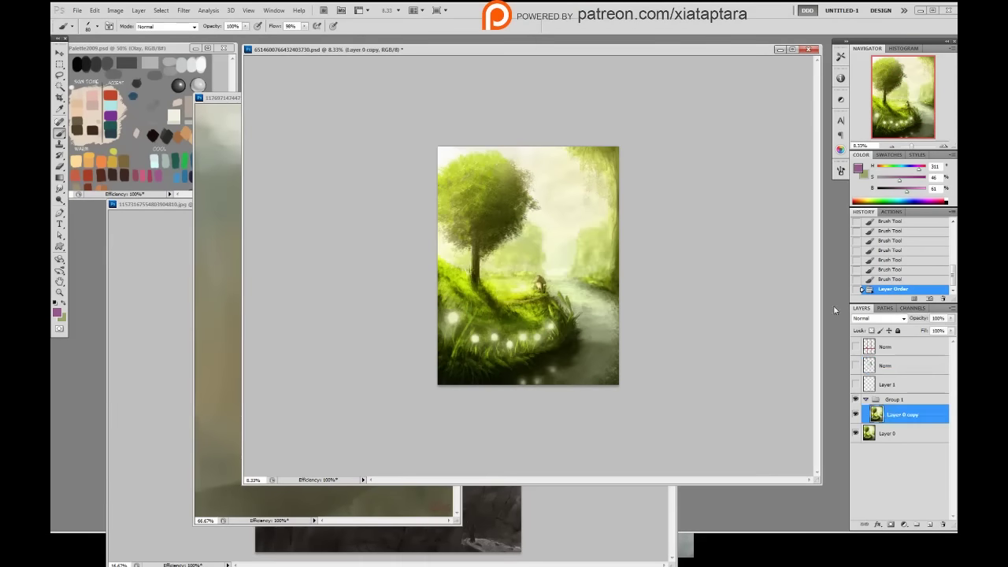
{"action": "key", "text": "ctrl+shift+alt+n"}
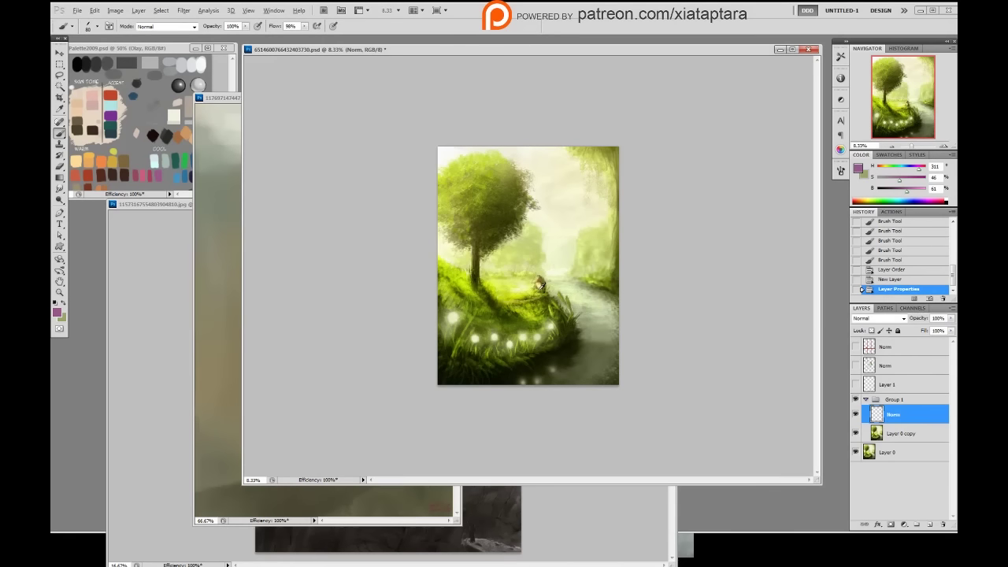
- Switch to the palette document's colour wheel, choose a 19 px brush and stroke along the wheel's green edge
{"action": "key", "text": "alt"}
{"action": "left_click", "coordinate": [151, 151]}
{"action": "left_click_drag", "start_coordinate": [234, 107], "coordinate": [234, 158]}
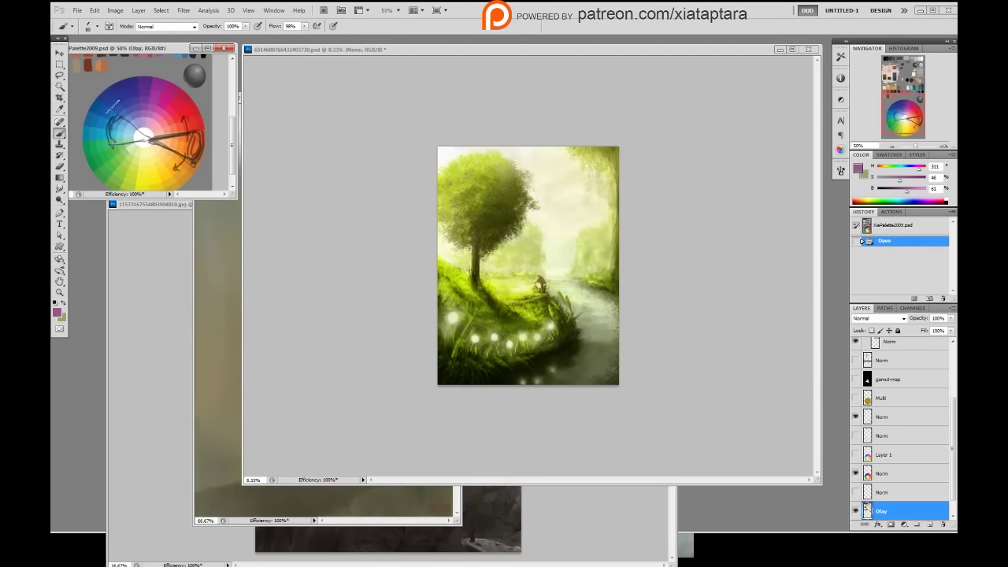
{"action": "right_click", "coordinate": [118, 99]}
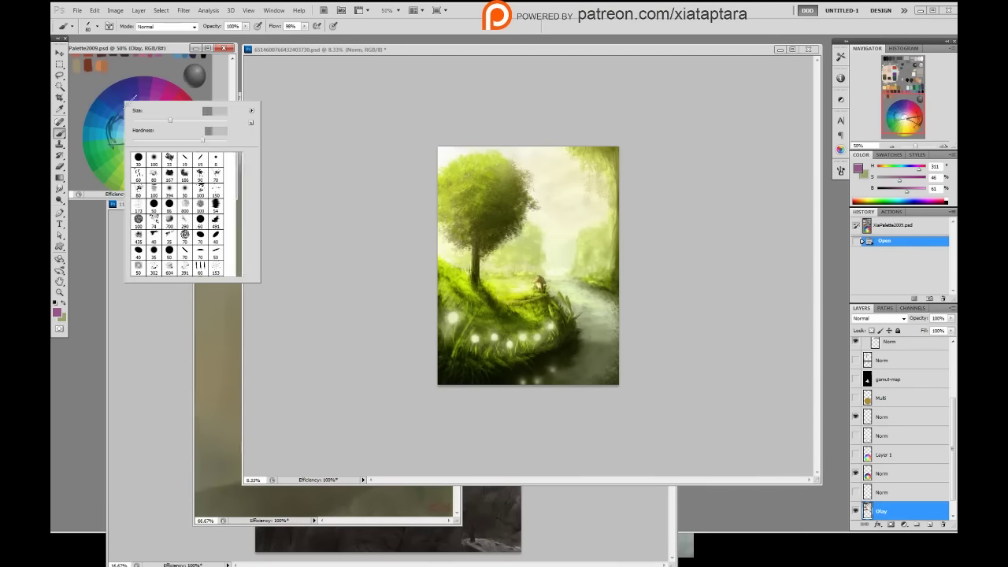
{"action": "double_click", "coordinate": [195, 156]}
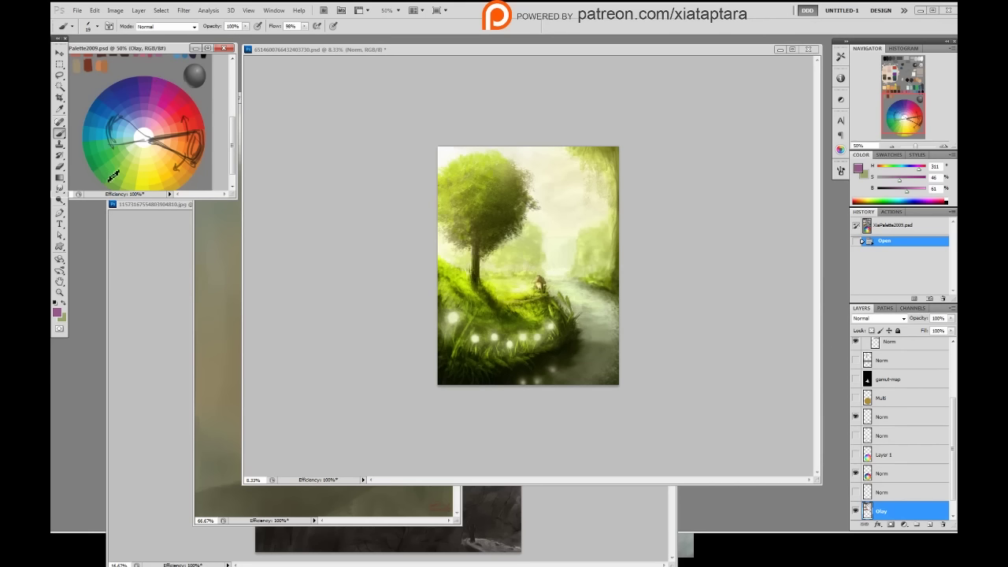
{"action": "left_click_drag", "start_coordinate": [107, 181], "coordinate": [101, 169]}
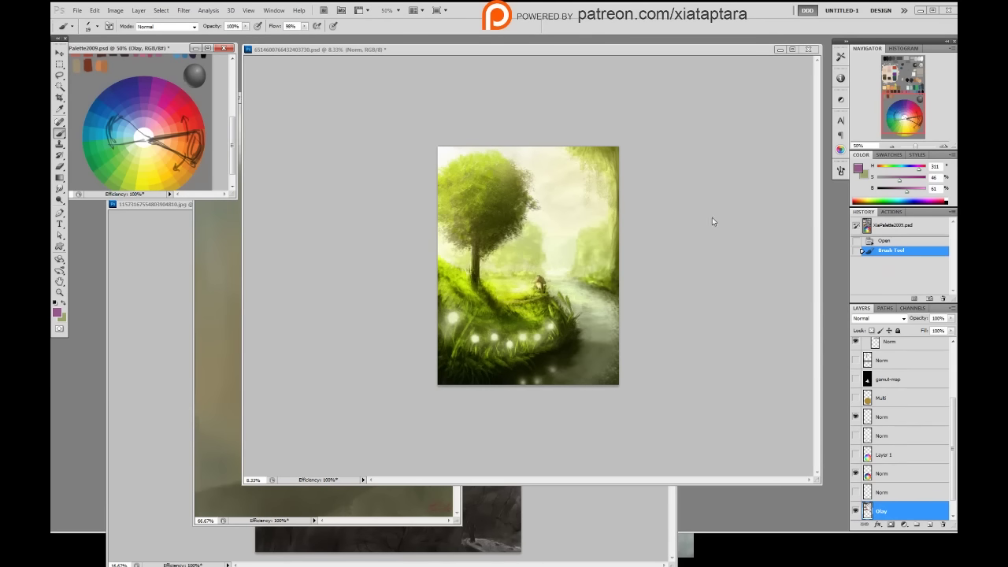
- Back in the painting, duplicate Layer 0 copy, sample the sky colour, shift its hue to 155, and choose the soft 100 px brush
{"action": "left_click", "coordinate": [711, 268]}
{"action": "left_click_drag", "start_coordinate": [876, 432], "coordinate": [926, 525]}
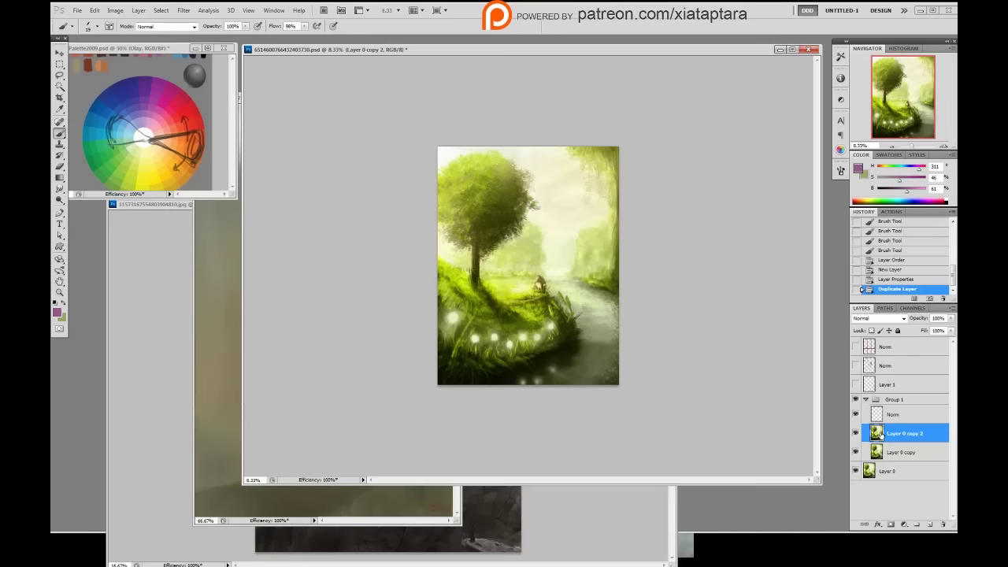
{"action": "left_click", "coordinate": [548, 154], "text": "alt"}
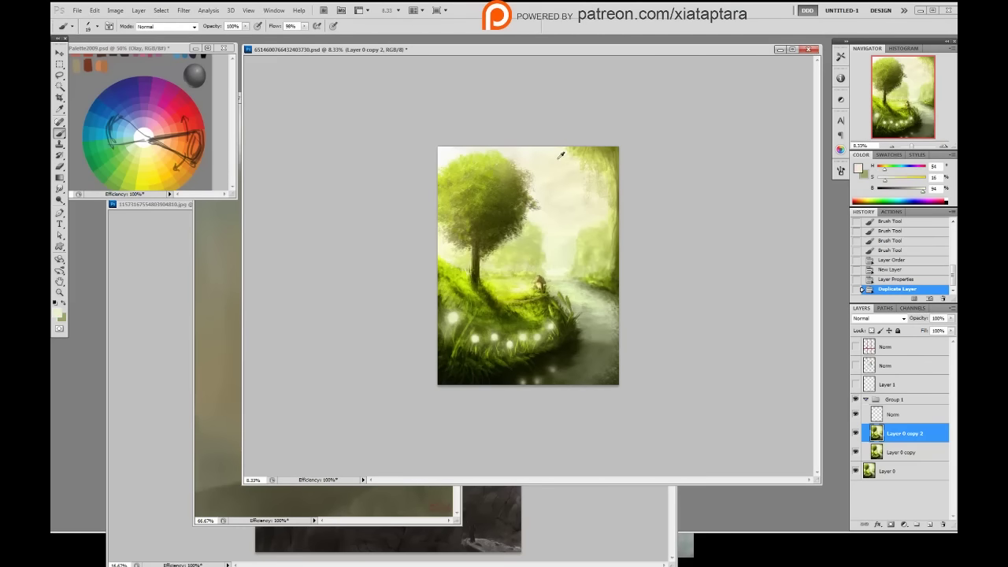
{"action": "left_click_drag", "start_coordinate": [886, 170], "coordinate": [899, 173]}
{"action": "right_click", "coordinate": [554, 240]}
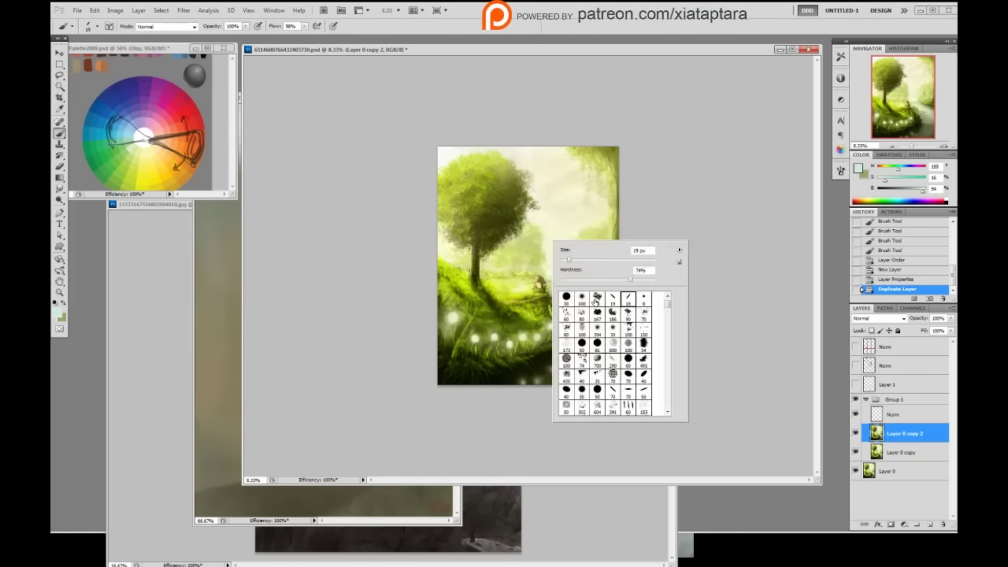
{"action": "left_click", "coordinate": [586, 300]}
{"action": "left_click", "coordinate": [679, 203]}
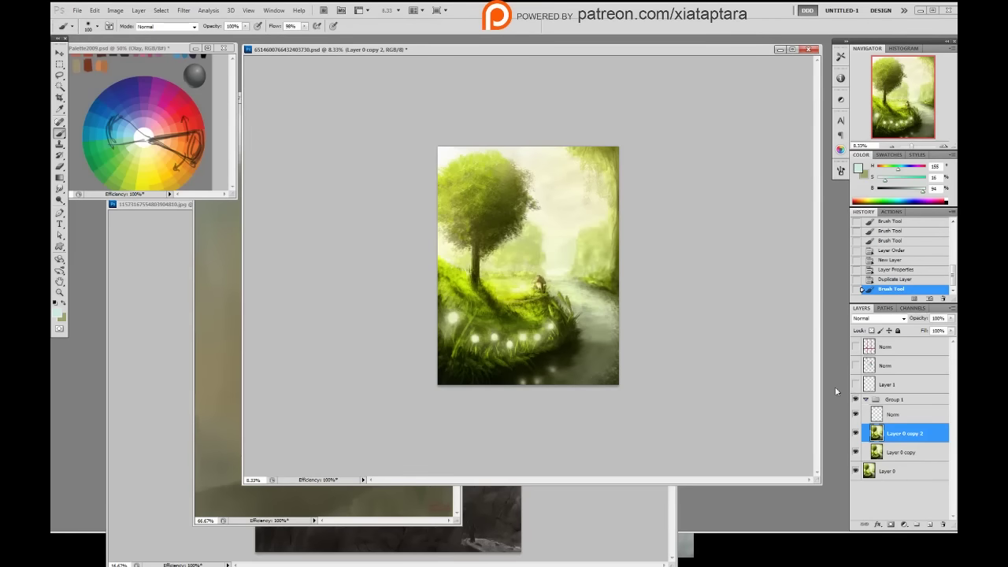
- Delete the duplicate layer, add a Multiply layer named Multi above Layer 0 copy, and set the brush opacity to 50%
{"action": "left_click", "coordinate": [942, 523]}
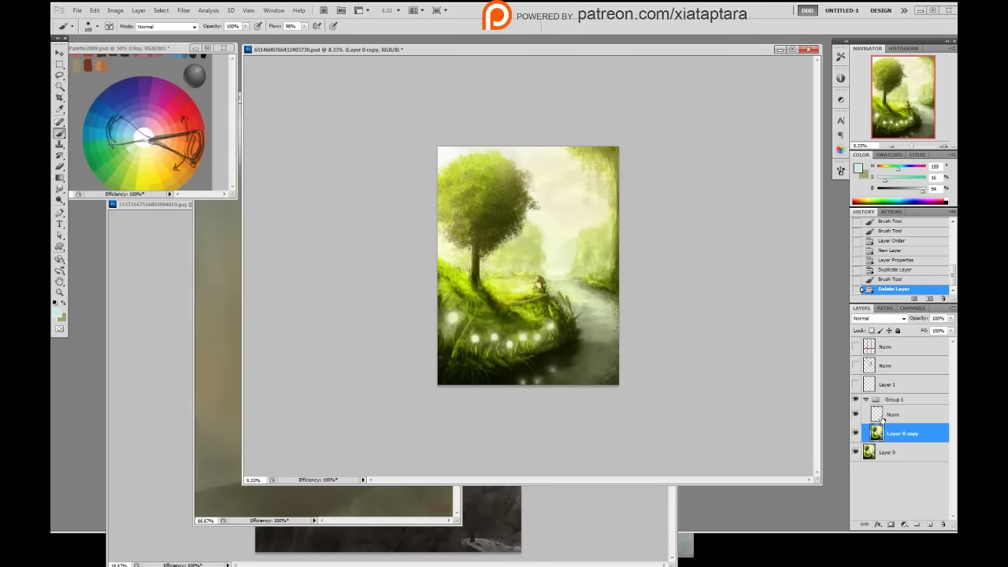
{"action": "key", "text": "F3"}
{"action": "key", "text": "5"}
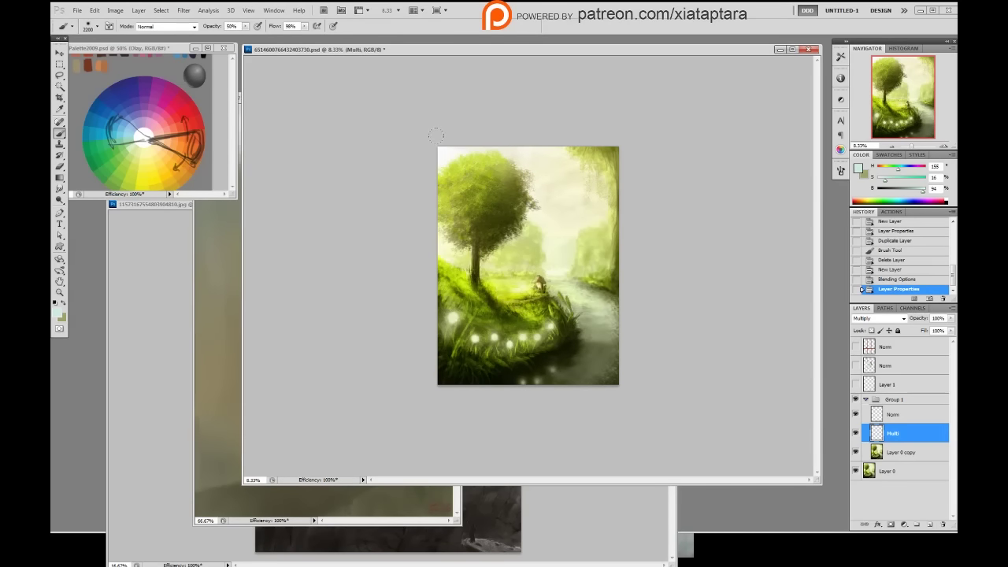
- Resize the image to 1500 pixels wide with proportions constrained
{"action": "key", "text": "ctrl+alt+i"}
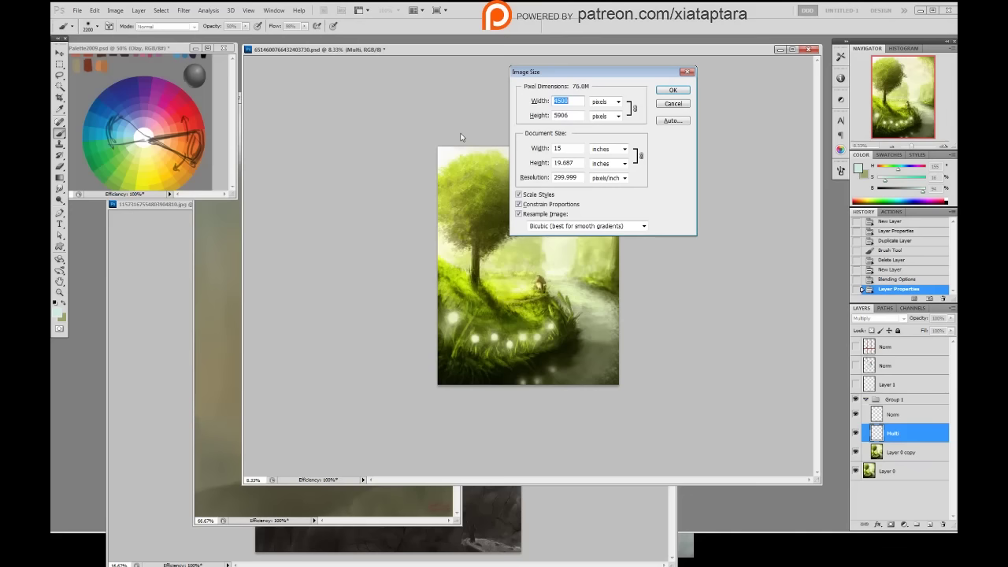
{"action": "type", "text": "2"}
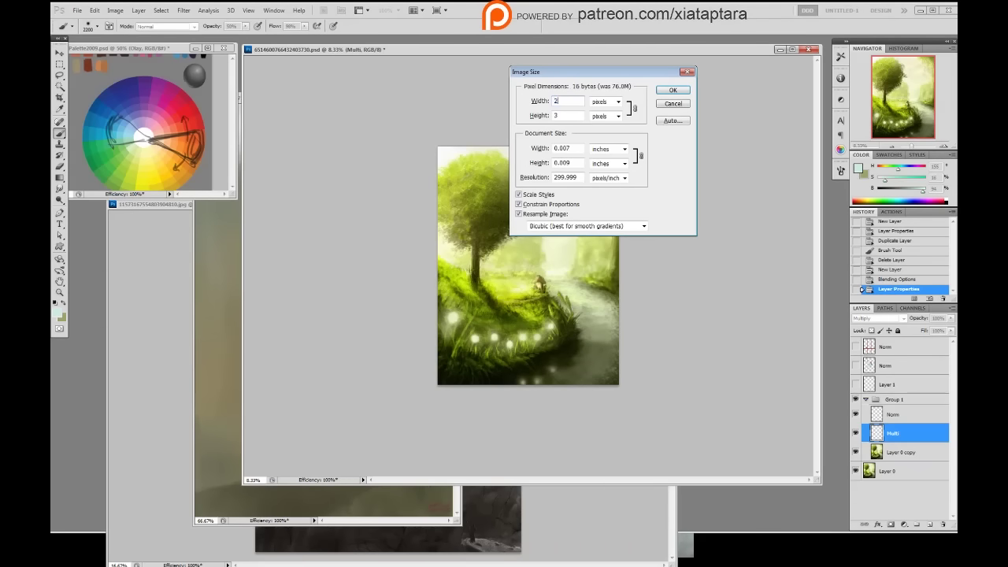
{"action": "key", "text": "BackSpace"}
{"action": "type", "text": "1500"}
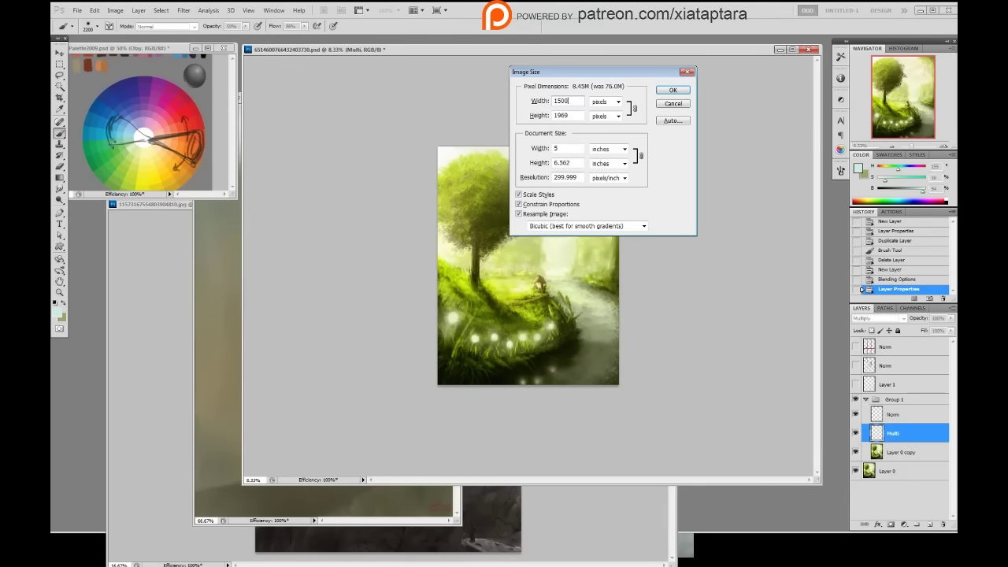
{"action": "key", "text": "Return"}
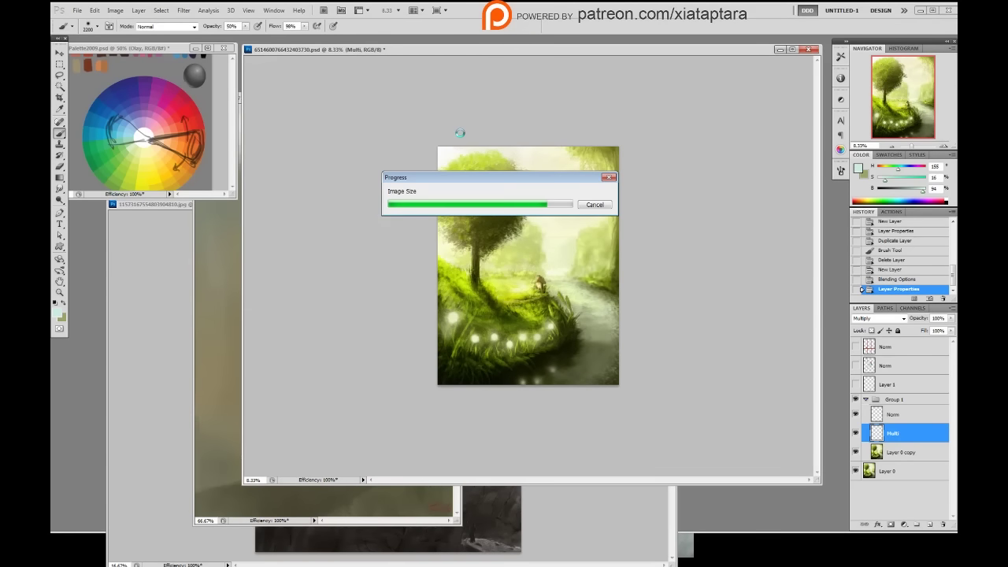
- Try tinting the sky on the Multi layer with soft teal and darker blue strokes, and delete that layer
{"action": "key", "text": "ctrl+plus"}
{"action": "key", "text": "ctrl+plus"}
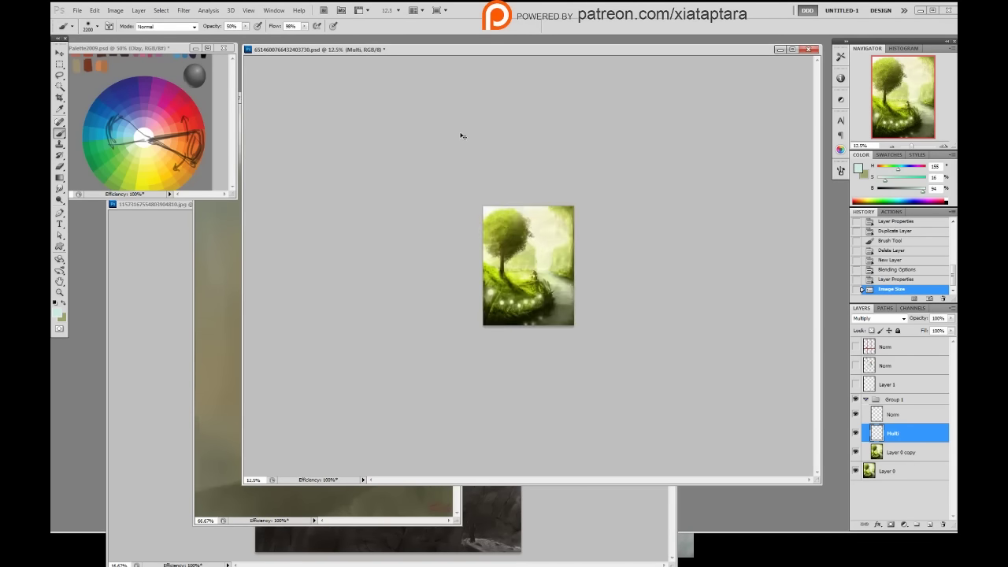
{"action": "key", "text": "ctrl+plus"}
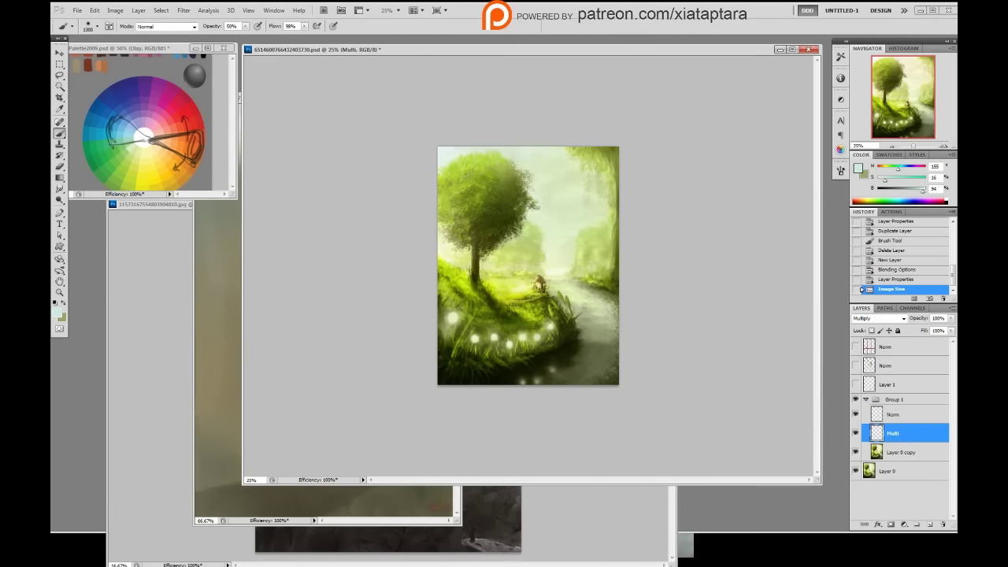
{"action": "left_click_drag", "start_coordinate": [472, 161], "coordinate": [578, 166]}
{"action": "left_click_drag", "start_coordinate": [912, 192], "coordinate": [902, 194]}
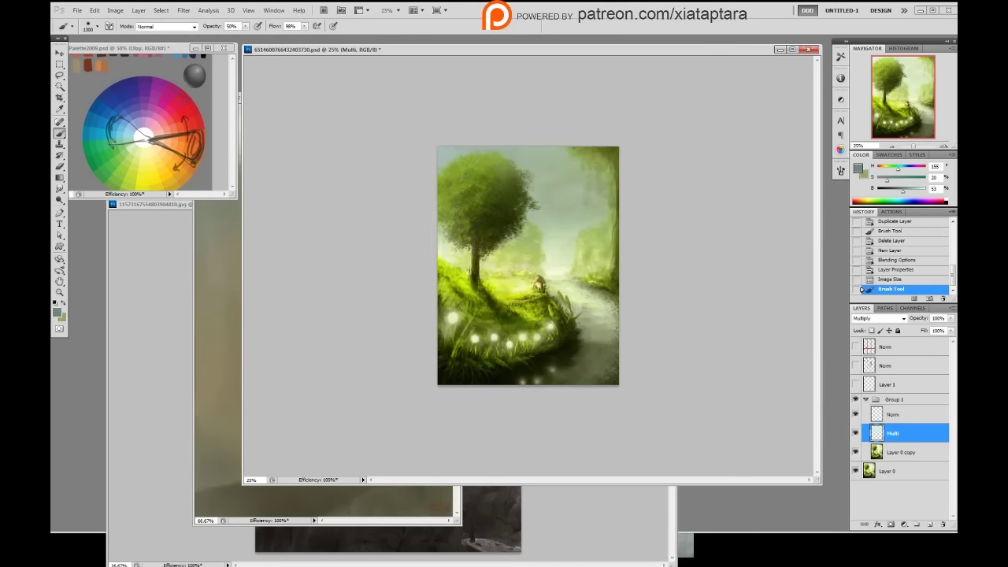
{"action": "left_click_drag", "start_coordinate": [893, 182], "coordinate": [905, 174]}
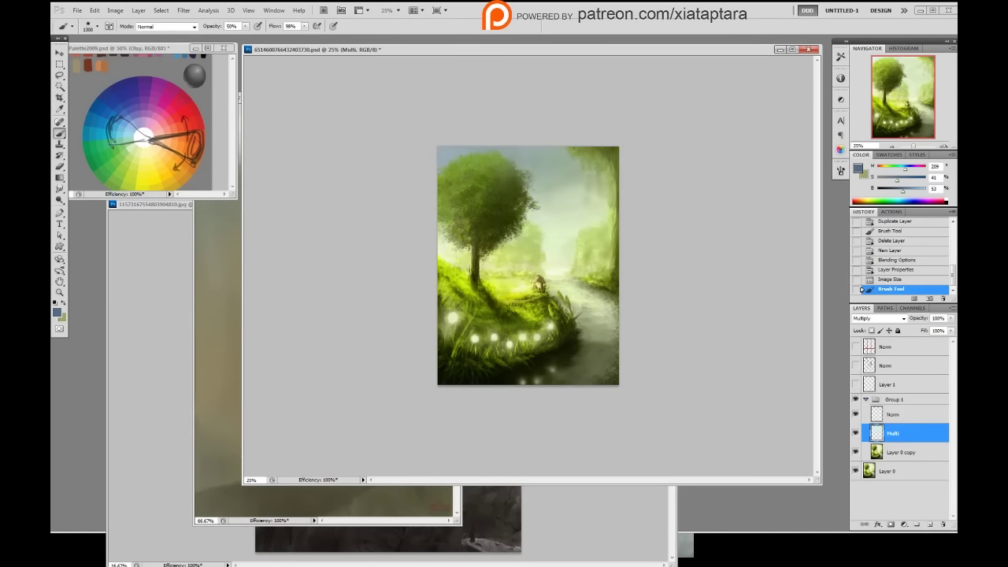
{"action": "left_click", "coordinate": [942, 523]}
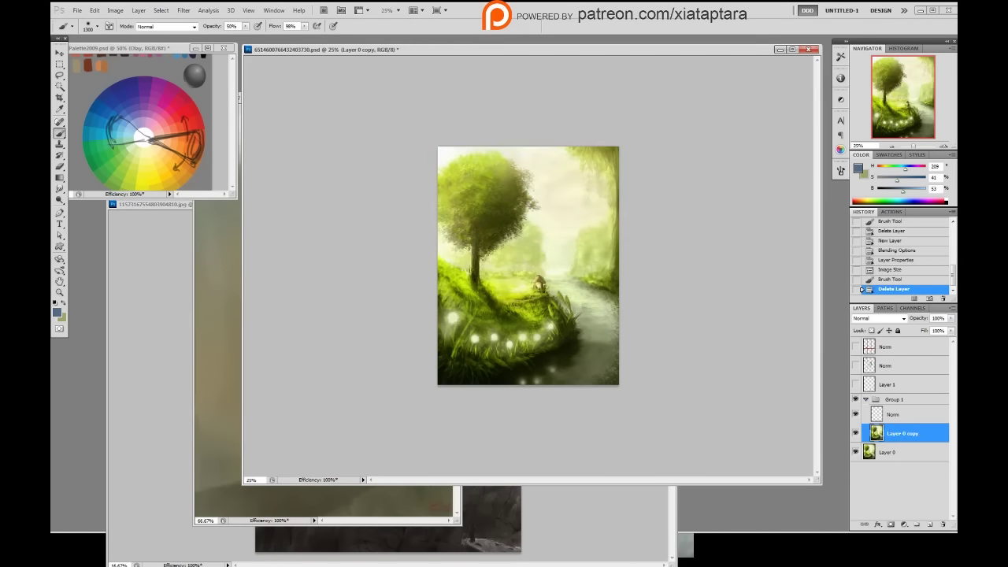
- Add a new Multiply layer named Multi, and try blue strokes of varying saturation and brightness across the top of the sky, undoing each
{"action": "key", "text": "F3"}
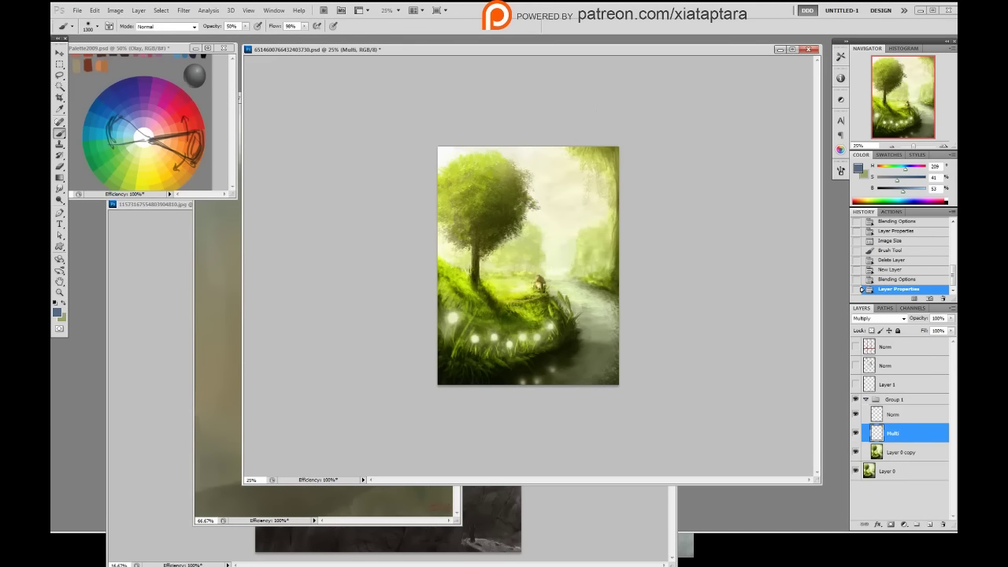
{"action": "left_click_drag", "start_coordinate": [903, 182], "coordinate": [902, 182]}
{"action": "left_click_drag", "start_coordinate": [378, 107], "coordinate": [630, 118]}
{"action": "key", "text": "ctrl+z"}
{"action": "left_click_drag", "start_coordinate": [901, 181], "coordinate": [910, 181]}
{"action": "left_click_drag", "start_coordinate": [394, 110], "coordinate": [630, 114]}
{"action": "key", "text": "ctrl+z"}
{"action": "left_click", "coordinate": [914, 190]}
{"action": "left_click_drag", "start_coordinate": [394, 110], "coordinate": [622, 118]}
{"action": "key", "text": "ctrl+z"}
- Set the brush colour to H 209, S 59, B 82 and brush a soft blue tint across the top of the sky
{"action": "left_click", "coordinate": [917, 191]}
{"action": "left_click", "coordinate": [914, 181]}
{"action": "left_click_drag", "start_coordinate": [914, 181], "coordinate": [905, 180]}
{"action": "left_click", "coordinate": [917, 191]}
{"action": "left_click_drag", "start_coordinate": [382, 114], "coordinate": [587, 109]}
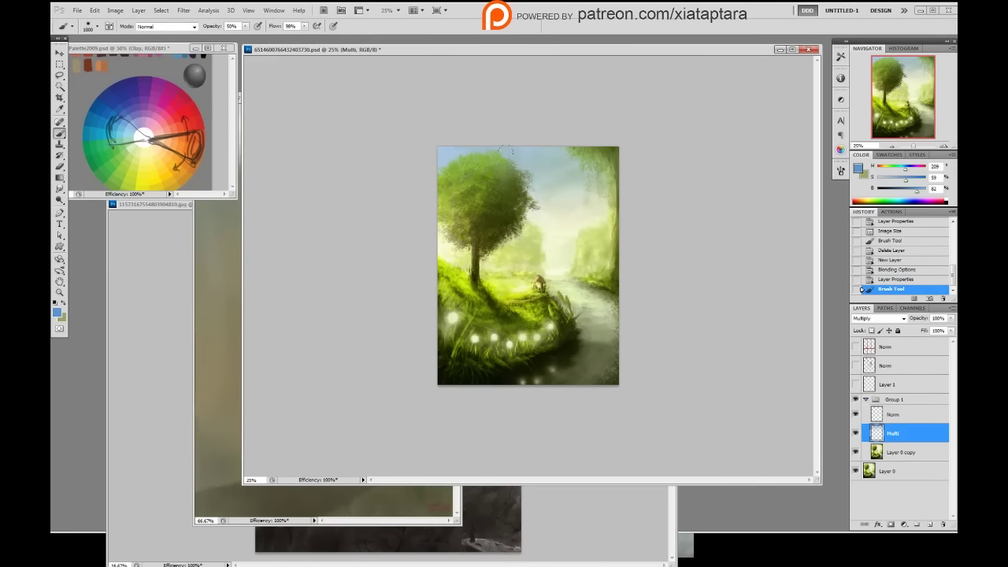
{"action": "key", "text": "["}
{"action": "left_click_drag", "start_coordinate": [541, 211], "coordinate": [589, 196]}
{"action": "key", "text": "ctrl+z"}
- Stretch the Multi layer's blue tint to 129% height, compare it with the layer hidden, and brush more blue across the sky's upper edge
{"action": "key", "text": "ctrl+t"}
{"action": "left_click_drag", "start_coordinate": [539, 258], "coordinate": [538, 285]}
{"action": "left_click_drag", "start_coordinate": [528, 174], "coordinate": [529, 141]}
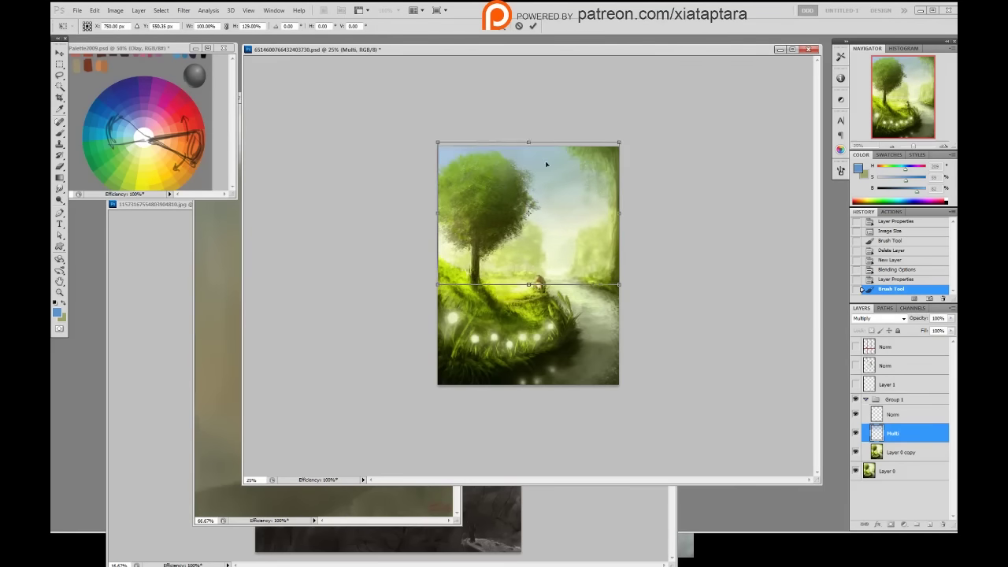
{"action": "key", "text": "Return"}
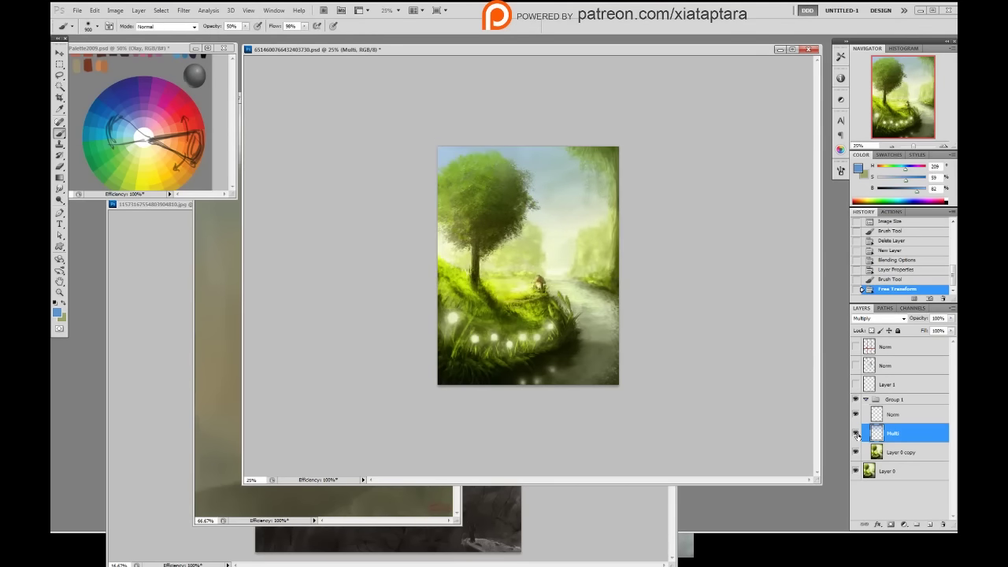
{"action": "left_click", "coordinate": [856, 435]}
{"action": "left_click", "coordinate": [856, 435]}
{"action": "left_click", "coordinate": [856, 435]}
{"action": "left_click", "coordinate": [856, 435]}
{"action": "mouse_move", "coordinate": [421, 109]}
{"action": "left_mouse_down"}
{"action": "mouse_move", "coordinate": [508, 110]}
{"action": "mouse_move", "coordinate": [630, 134]}
{"action": "left_mouse_up"}
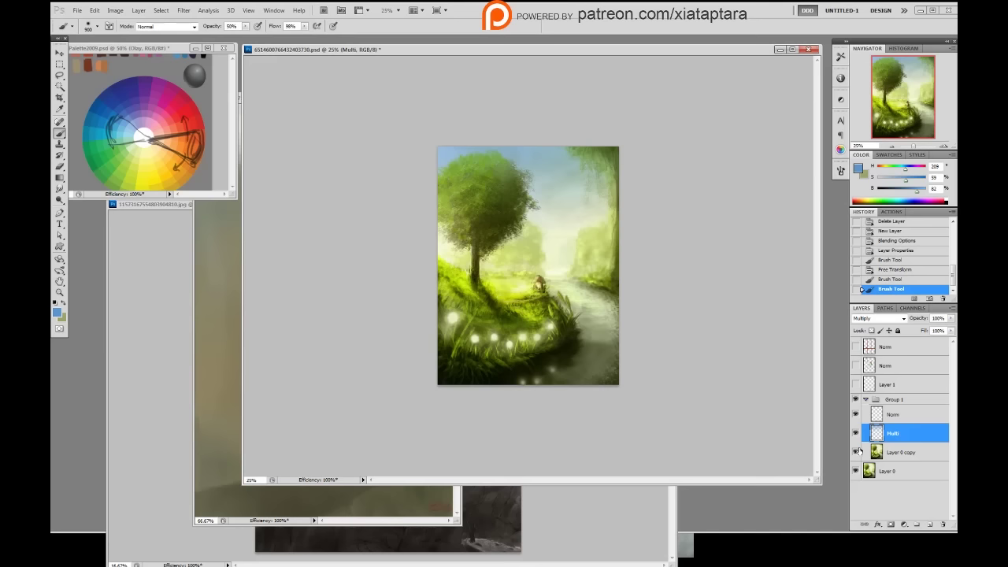
- Duplicate Layer 0 copy and merge the Multi tint layer down into the duplicate
{"action": "left_click_drag", "start_coordinate": [892, 450], "coordinate": [929, 523]}
{"action": "left_click", "coordinate": [885, 440]}
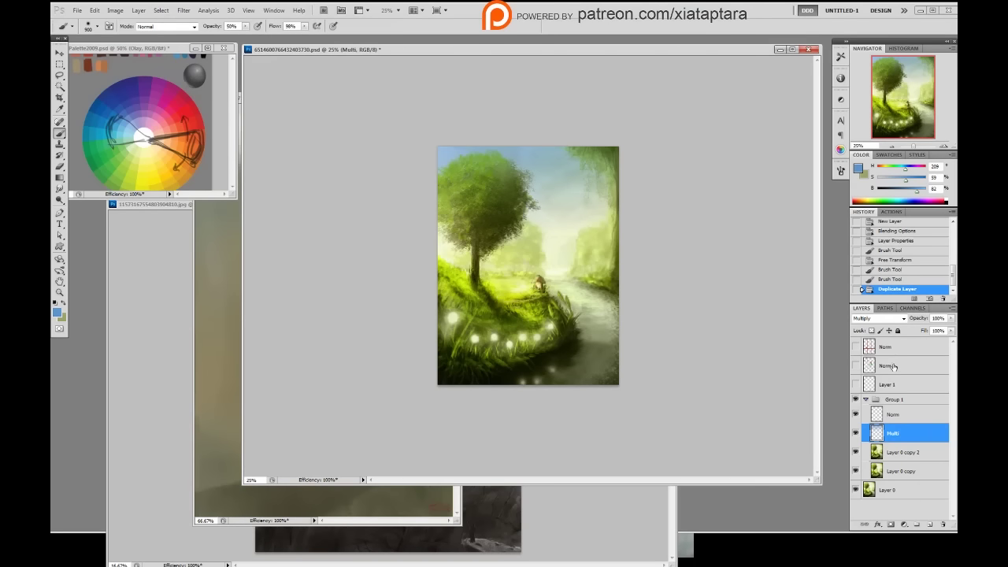
{"action": "key", "text": "ctrl+e"}
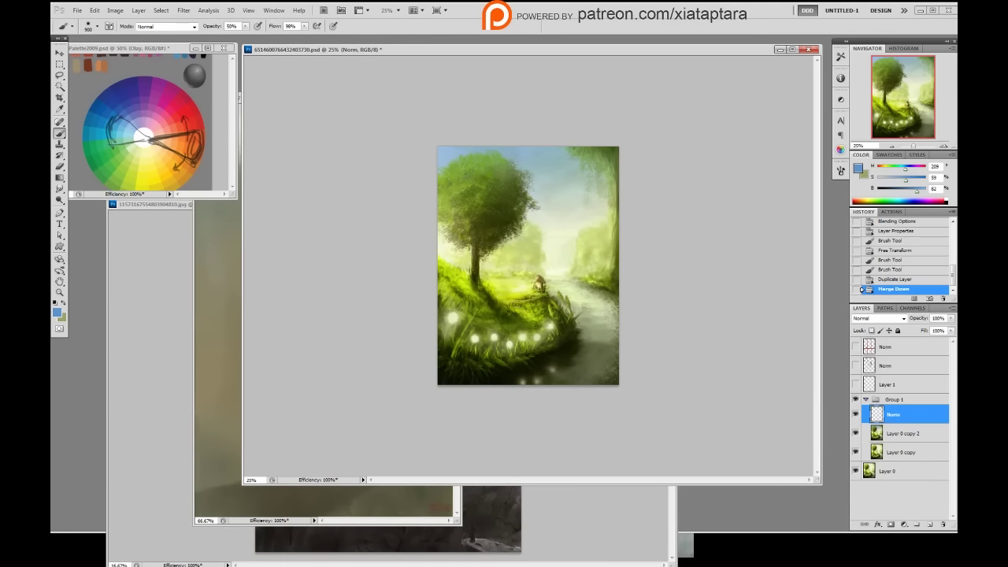
- Choose the 19 px brush preset, sample a light green from the distant foliage, and rename the Norm layer inside Group 1 as BG
{"action": "right_click", "coordinate": [527, 245]}
{"action": "left_click", "coordinate": [594, 306]}
{"action": "left_click", "coordinate": [605, 239]}
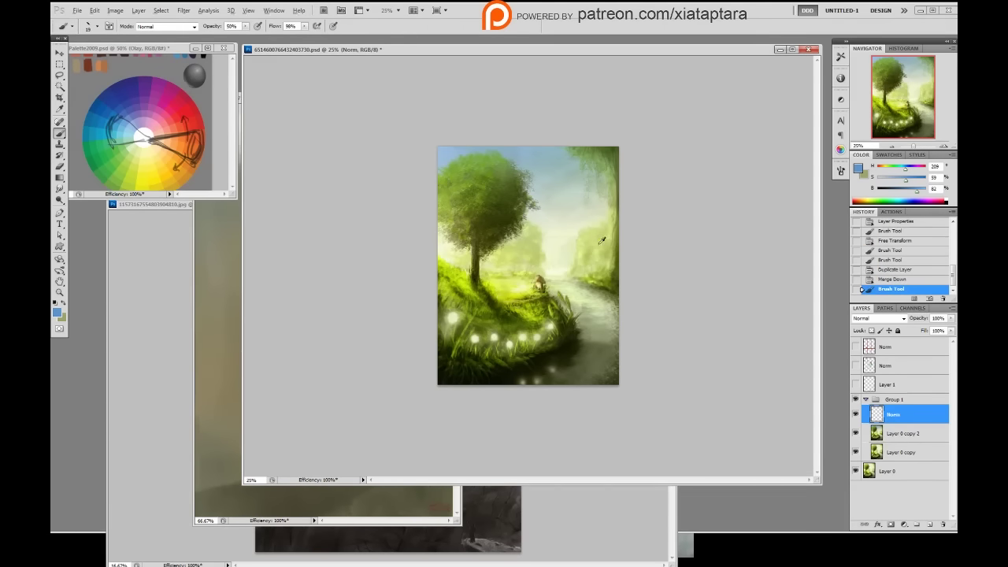
{"action": "left_click", "coordinate": [595, 245], "text": "alt"}
{"action": "double_click", "coordinate": [897, 415]}
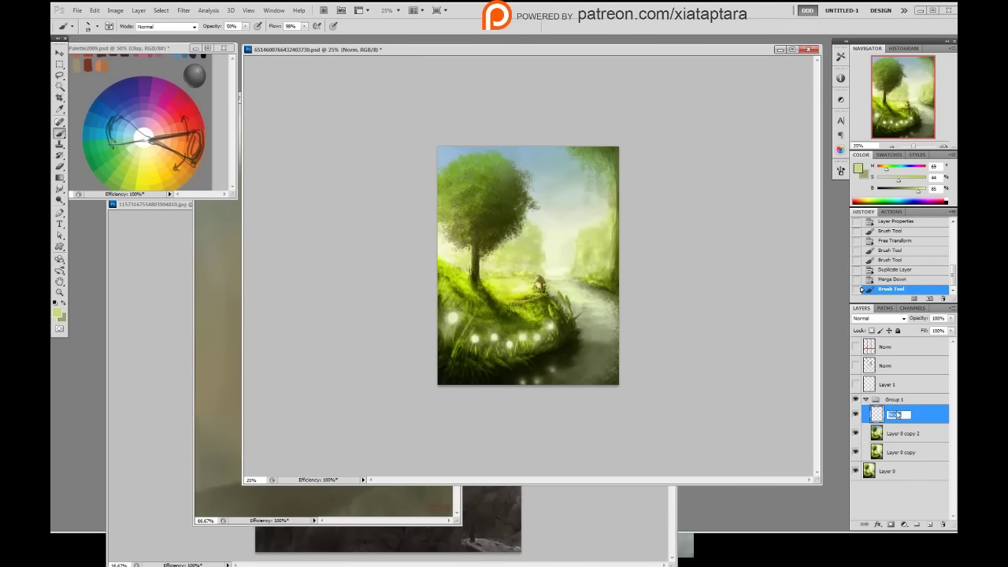
{"action": "key", "text": "Return"}
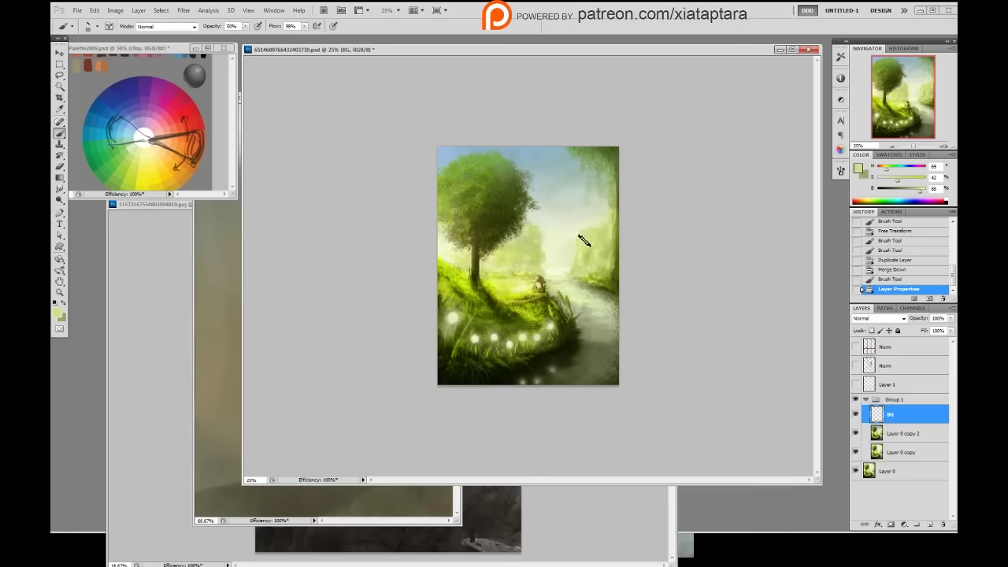
- Paint leafy clumps over the distant trees on the far riverbank with sampled yellow-greens at 100% opacity
{"action": "left_click", "coordinate": [591, 238], "text": "alt"}
{"action": "left_click_drag", "start_coordinate": [572, 236], "coordinate": [581, 253]}
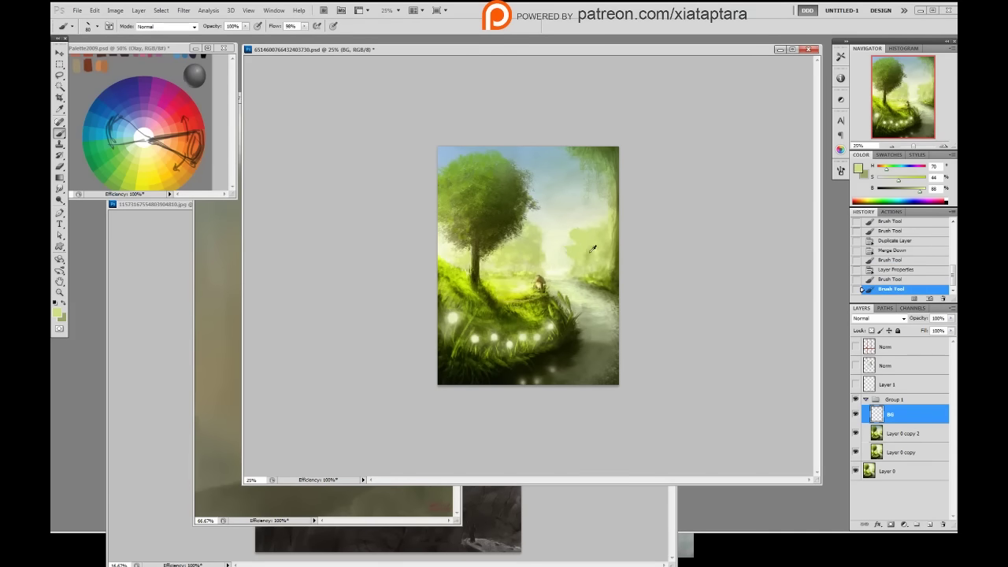
{"action": "left_click", "coordinate": [590, 243], "text": "alt"}
{"action": "left_click", "coordinate": [580, 254]}
{"action": "left_click", "coordinate": [577, 256], "text": "alt"}
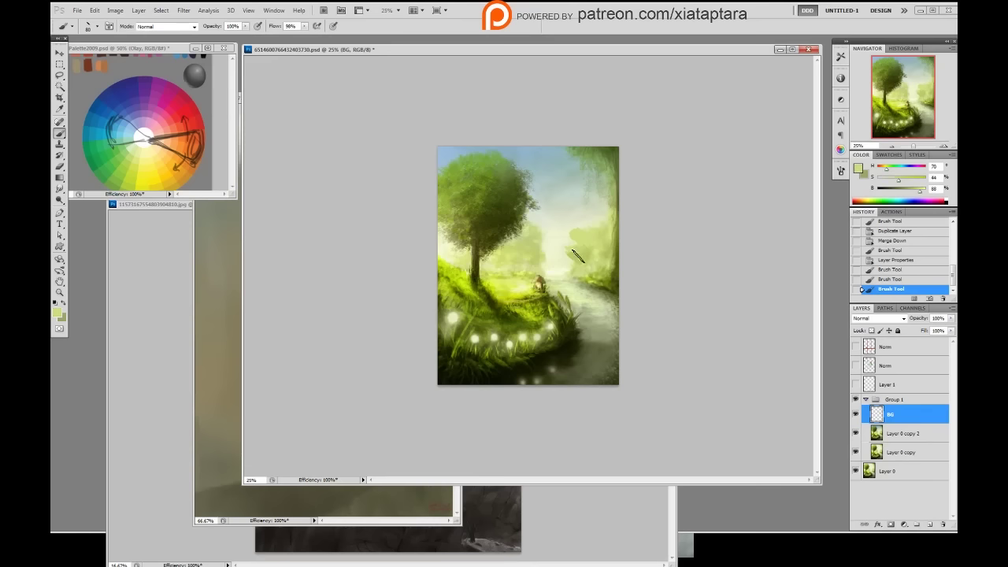
{"action": "left_click", "coordinate": [583, 243]}
{"action": "left_click", "coordinate": [585, 246], "text": "alt"}
{"action": "left_click_drag", "start_coordinate": [567, 255], "coordinate": [578, 255]}
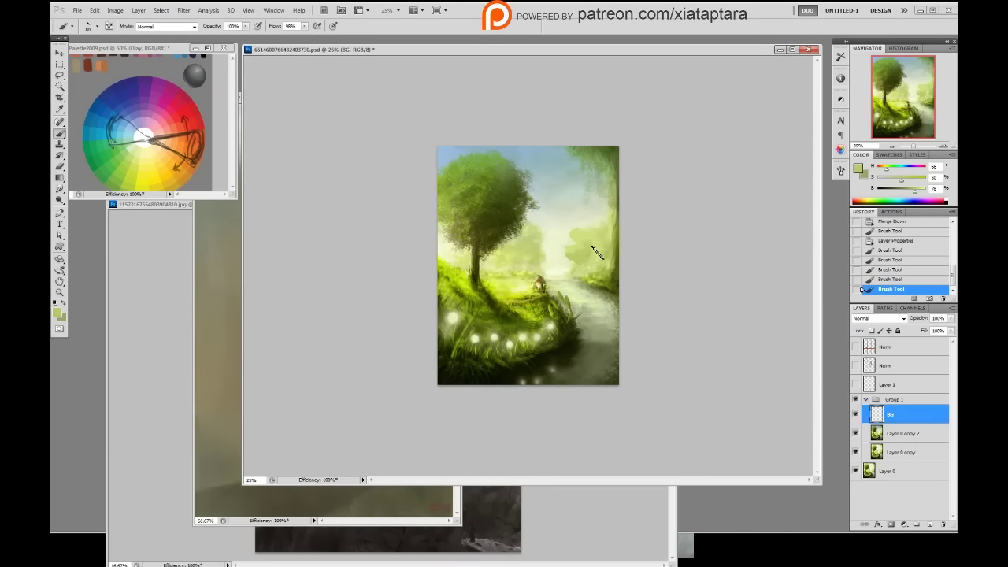
{"action": "left_click", "coordinate": [598, 252]}
{"action": "left_click", "coordinate": [581, 235], "text": "alt"}
{"action": "left_click", "coordinate": [577, 249]}
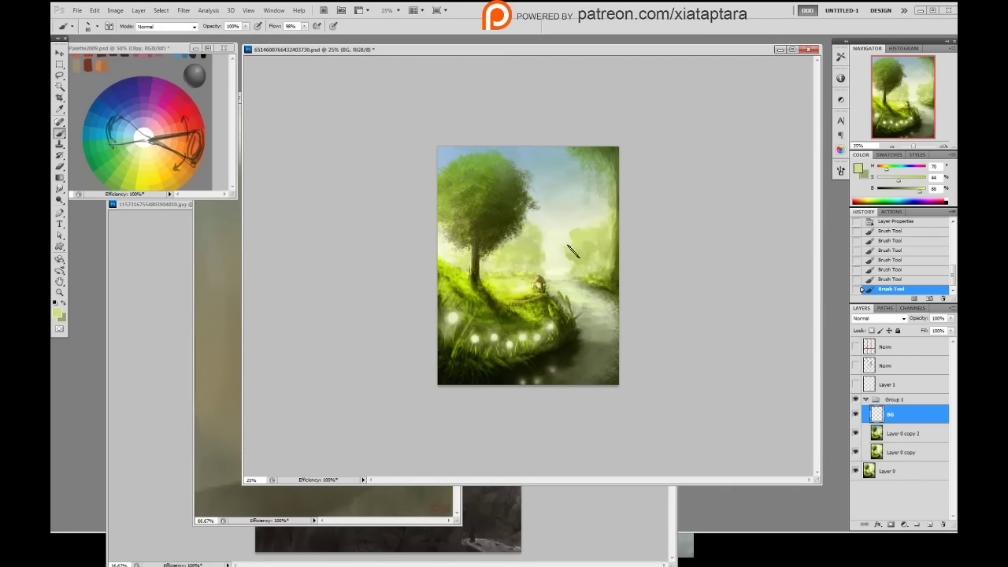
- Shape the crowns and edges of the far riverbank trees with repeatedly sampled light greens, mid greens and pale sky tones
{"action": "left_click", "coordinate": [575, 256], "text": "alt"}
{"action": "left_click", "coordinate": [585, 258], "text": "alt"}
{"action": "left_click", "coordinate": [589, 242], "text": "alt"}
{"action": "left_click", "coordinate": [604, 251], "text": "alt"}
{"action": "left_click", "coordinate": [598, 242], "text": "alt"}
{"action": "left_click", "coordinate": [588, 250], "text": "alt"}
{"action": "left_click", "coordinate": [595, 244], "text": "alt"}
{"action": "left_click", "coordinate": [594, 245], "text": "alt"}
{"action": "left_click", "coordinate": [588, 232], "text": "alt"}
{"action": "left_click", "coordinate": [577, 222], "text": "alt"}
{"action": "left_click", "coordinate": [565, 236], "text": "alt"}
{"action": "left_click", "coordinate": [583, 266], "text": "alt"}
{"action": "left_click", "coordinate": [598, 260], "text": "alt"}
{"action": "left_click", "coordinate": [598, 249], "text": "alt"}
{"action": "left_click", "coordinate": [592, 228], "text": "alt"}
- Switch to a different small brush and add leaf detail to the central and far riverbank background trees with sampled greens
{"action": "right_click", "coordinate": [587, 241]}
{"action": "double_click", "coordinate": [672, 296]}
{"action": "key", "text": "bracketright"}
{"action": "key", "text": "bracketright"}
{"action": "left_click_drag", "start_coordinate": [542, 237], "coordinate": [544, 234]}
{"action": "left_click", "coordinate": [538, 239], "text": "alt"}
{"action": "left_click", "coordinate": [532, 271], "text": "alt"}
{"action": "left_click", "coordinate": [573, 248], "text": "alt"}
{"action": "left_click", "coordinate": [580, 257], "text": "alt"}
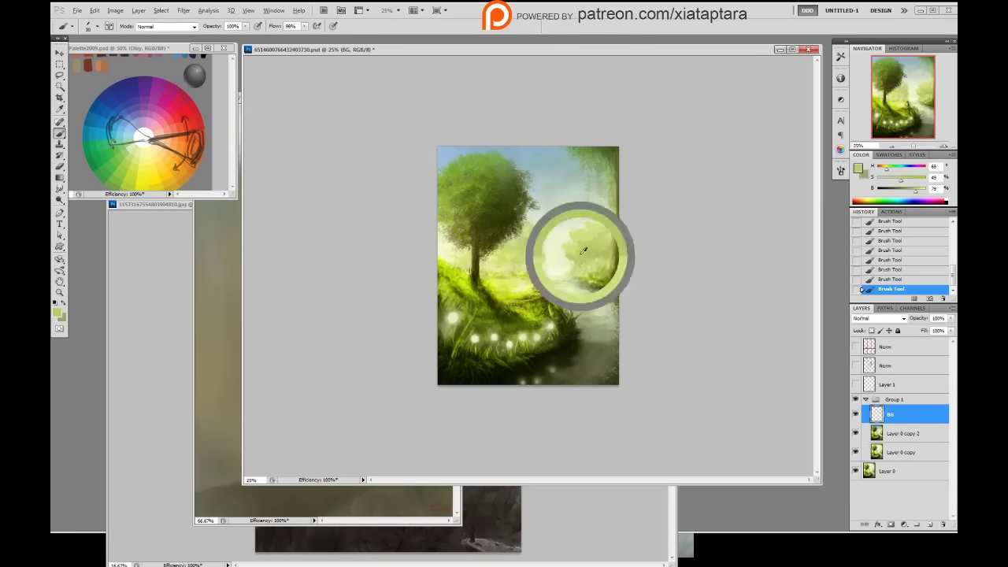
{"action": "left_click", "coordinate": [571, 252], "text": "alt"}
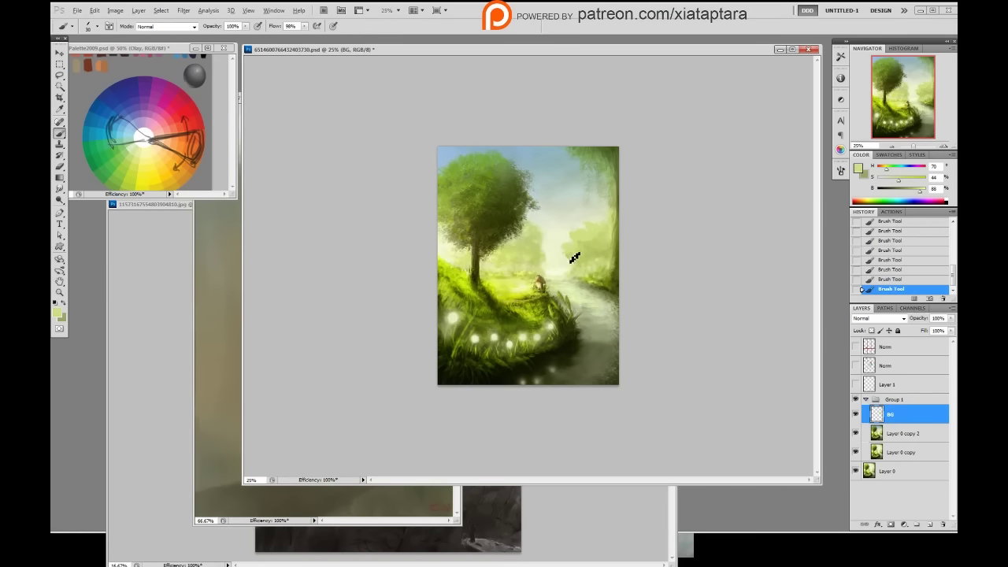
{"action": "left_click", "coordinate": [575, 258], "text": "alt"}
- Choose a 19 px brush preset and repaint the central background tree beside the large trunk with sampled light greens
{"action": "right_click", "coordinate": [596, 197]}
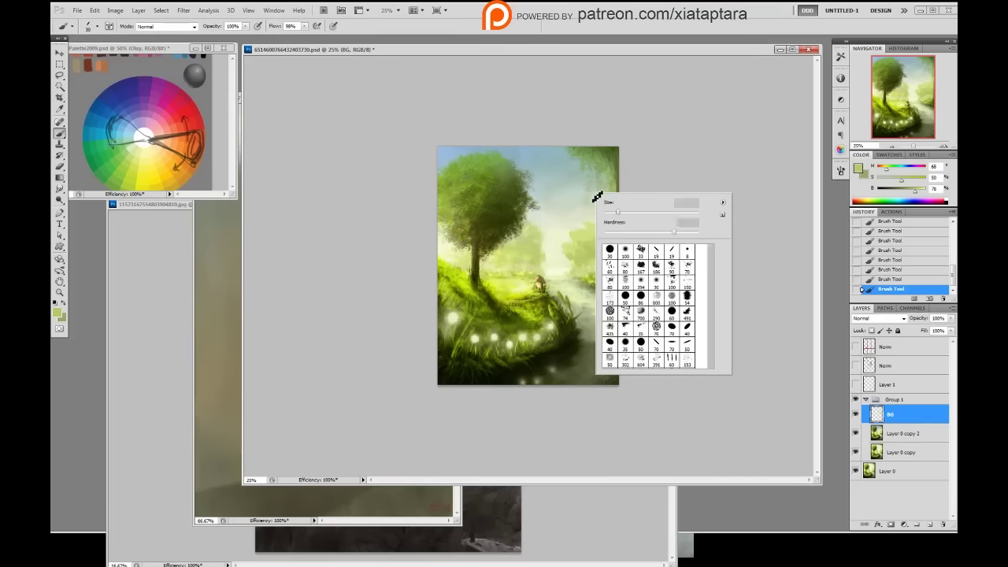
{"action": "double_click", "coordinate": [658, 253]}
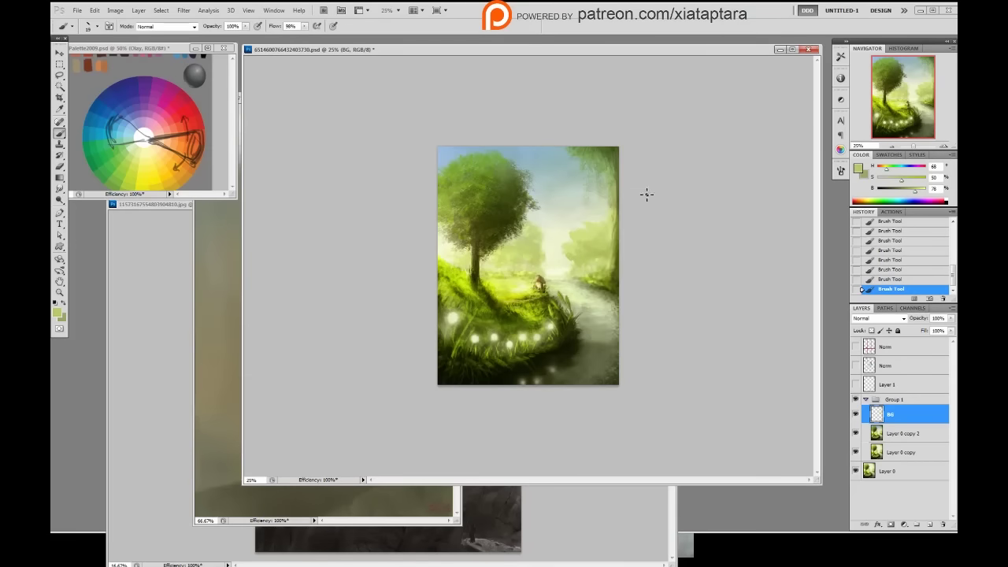
{"action": "left_click", "coordinate": [528, 251], "text": "alt"}
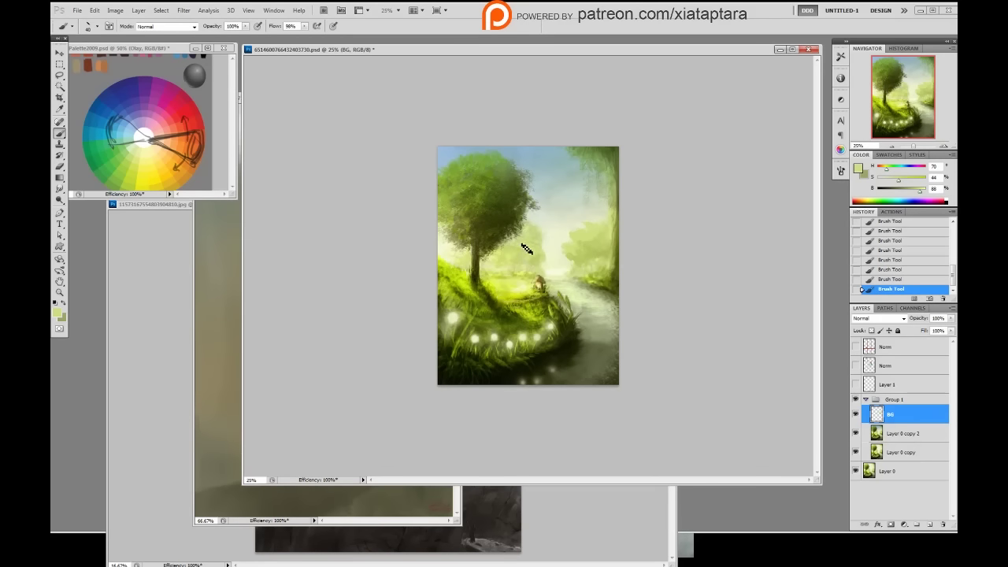
{"action": "left_click", "coordinate": [529, 260], "text": "alt"}
{"action": "left_click", "coordinate": [535, 262], "text": "alt"}
{"action": "left_click", "coordinate": [536, 263], "text": "alt"}
{"action": "left_click", "coordinate": [534, 250], "text": "alt"}
{"action": "left_click", "coordinate": [509, 249], "text": "alt"}
{"action": "left_click", "coordinate": [524, 253], "text": "alt"}
- Brush sampled pale sky tones into the gap between the background trees, switching to a larger brush for the open sky
{"action": "left_click", "coordinate": [543, 240], "text": "alt"}
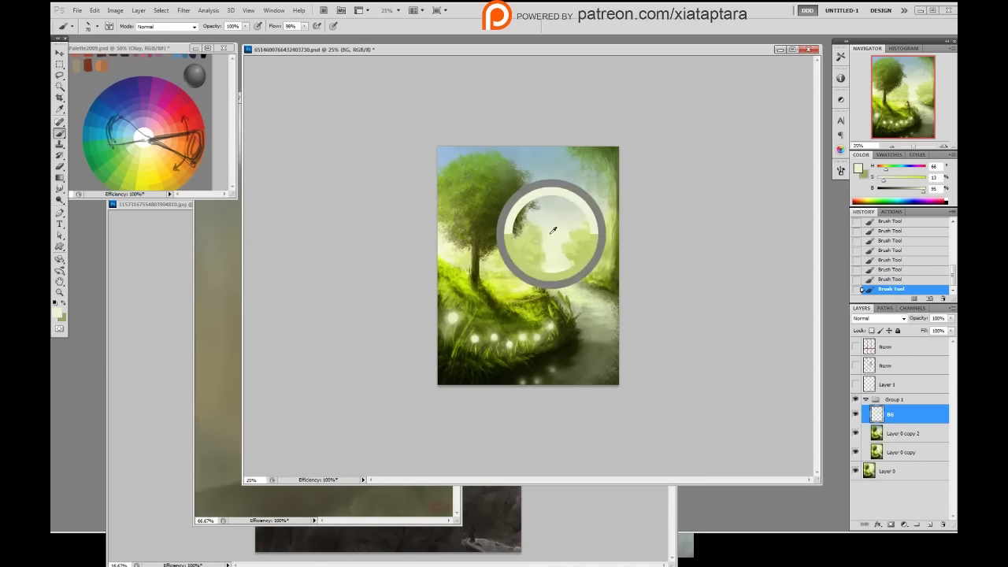
{"action": "left_click", "coordinate": [553, 238], "text": "alt"}
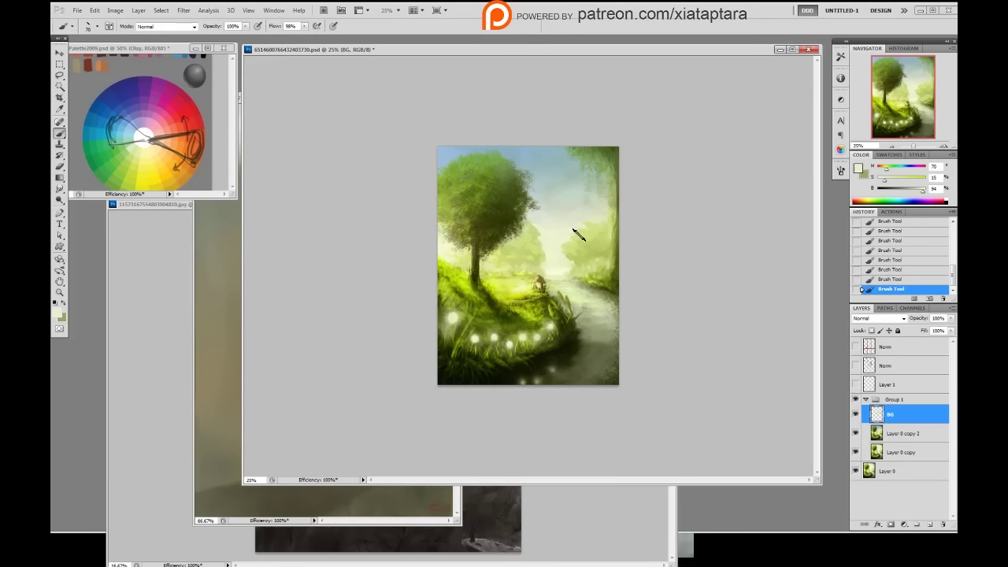
{"action": "left_click", "coordinate": [559, 230], "text": "alt"}
{"action": "left_click", "coordinate": [557, 236], "text": "alt"}
{"action": "right_click", "coordinate": [560, 223]}
{"action": "double_click", "coordinate": [578, 310]}
{"action": "left_click", "coordinate": [555, 208], "text": "alt"}
- Paint over the hanging foliage in the painting's upper right corner with sampled sky colours using the 435 px brush preset, lowering opacity to 50%
{"action": "right_click", "coordinate": [564, 217]}
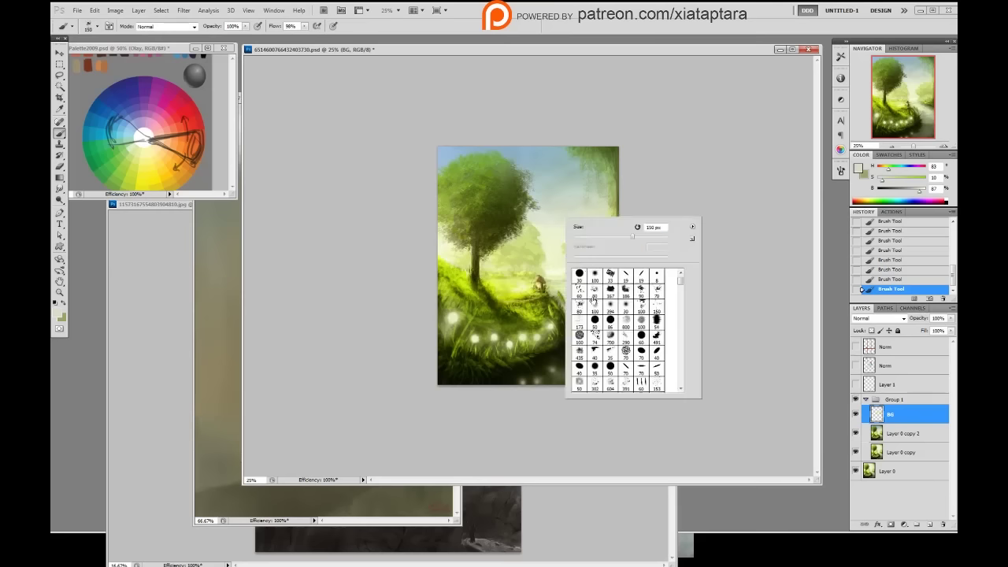
{"action": "double_click", "coordinate": [580, 352]}
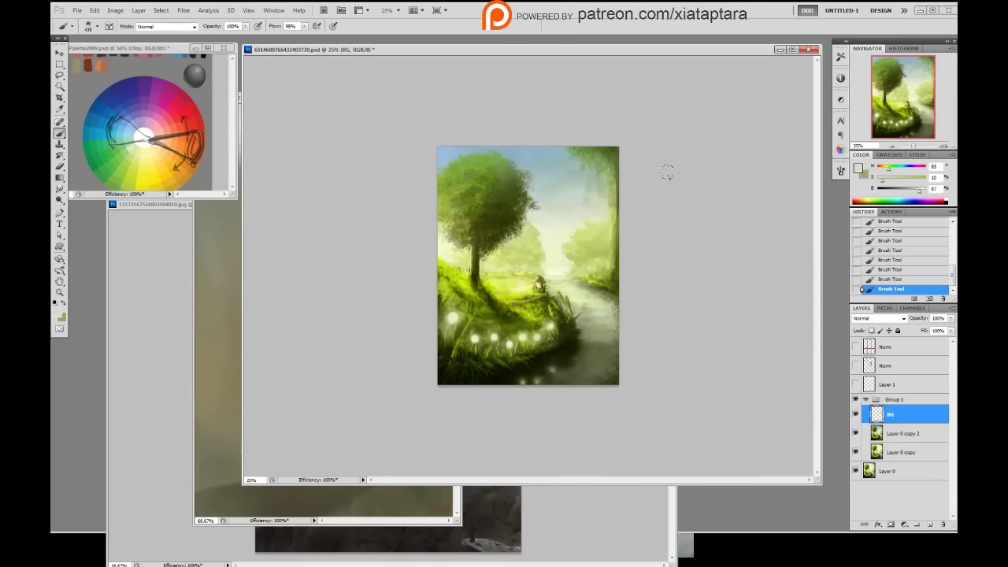
{"action": "left_click", "coordinate": [551, 156], "text": "alt"}
{"action": "left_click_drag", "start_coordinate": [570, 140], "coordinate": [618, 148]}
{"action": "left_click_drag", "start_coordinate": [571, 167], "coordinate": [614, 154]}
{"action": "left_click", "coordinate": [577, 194], "text": "alt"}
{"action": "mouse_move", "coordinate": [600, 197]}
{"action": "left_mouse_down"}
{"action": "mouse_move", "coordinate": [564, 168]}
{"action": "mouse_move", "coordinate": [616, 174]}
{"action": "left_mouse_up"}
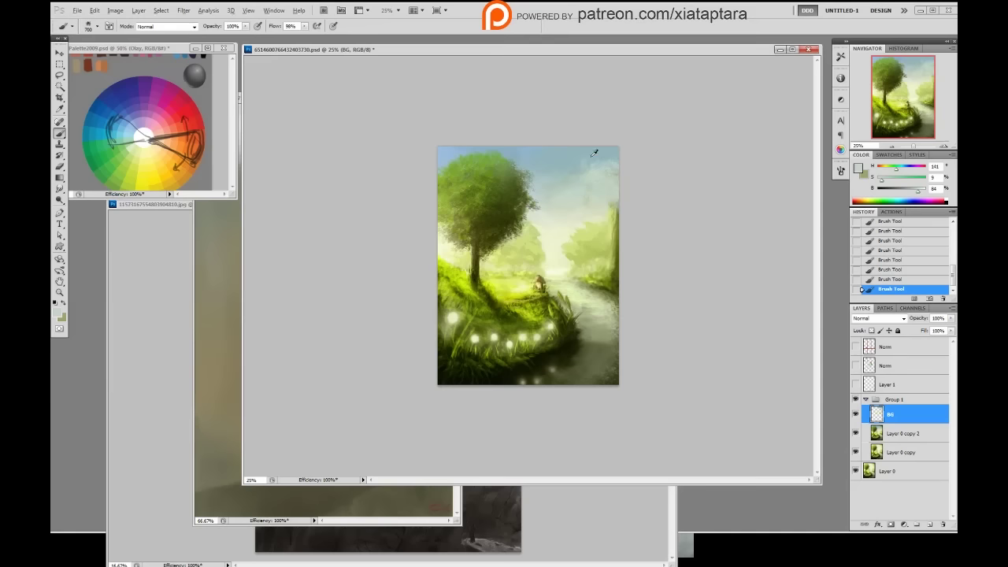
{"action": "left_click", "coordinate": [580, 148], "text": "alt"}
{"action": "key", "text": "5"}
- Choose a 19 px brush preset and blend the sky above the right-hand background trees with sampled pale tones at 50% opacity
{"action": "right_click", "coordinate": [595, 172]}
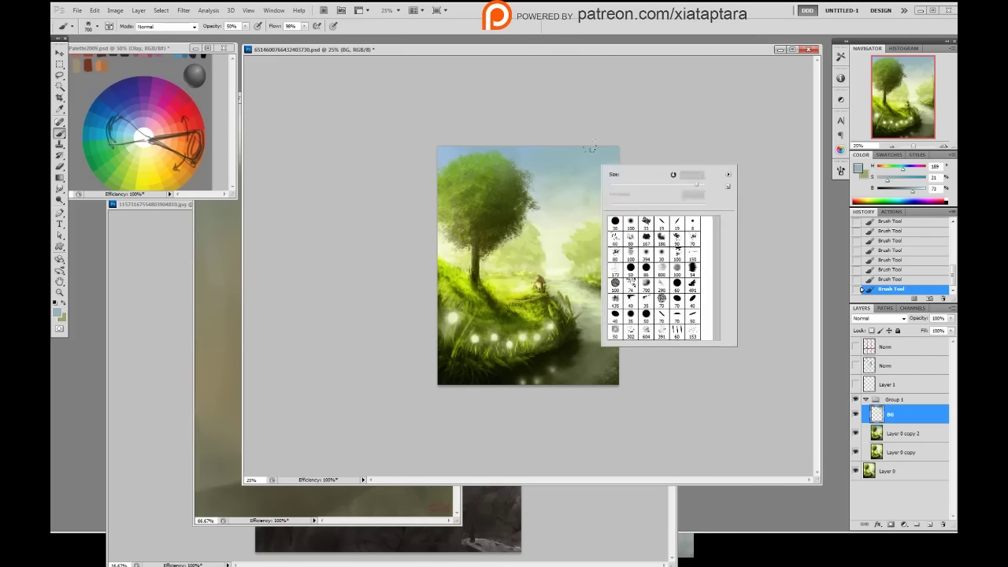
{"action": "left_click", "coordinate": [662, 235]}
{"action": "left_click", "coordinate": [631, 119]}
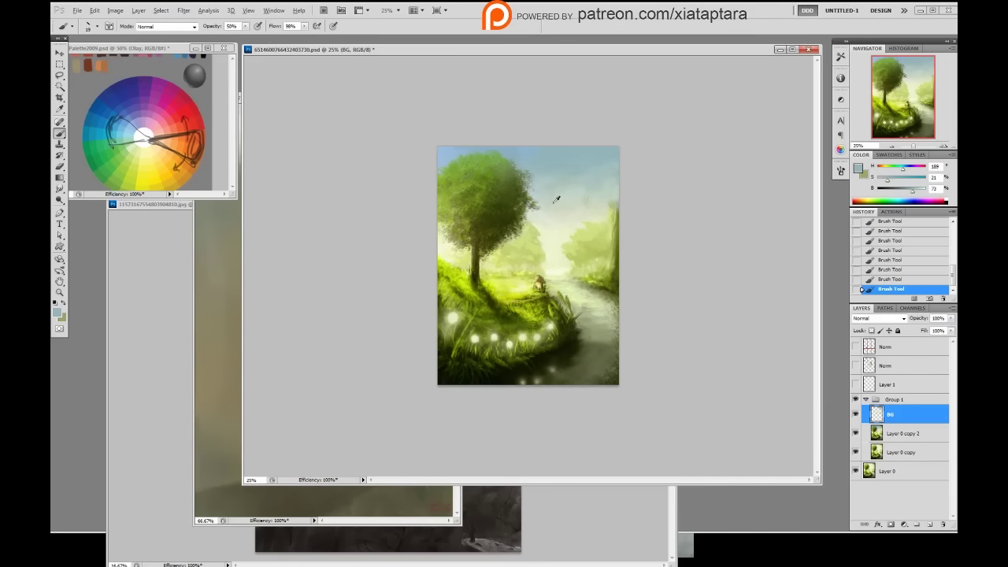
{"action": "left_click", "coordinate": [587, 208], "text": "alt"}
{"action": "left_click", "coordinate": [585, 204], "text": "alt"}
{"action": "left_click", "coordinate": [603, 215], "text": "alt"}
{"action": "left_click", "coordinate": [605, 214], "text": "alt"}
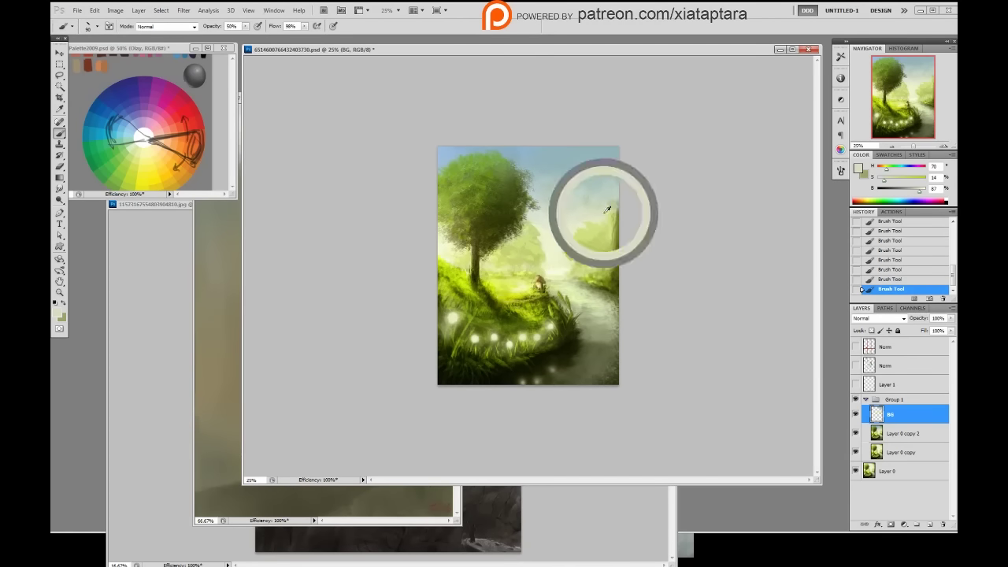
- Set the opacity to 100%, reduce the brush size, and paint pale sky colour around the treetops near the right edge
{"action": "key", "text": "0"}
{"action": "key", "text": "bracketleft"}
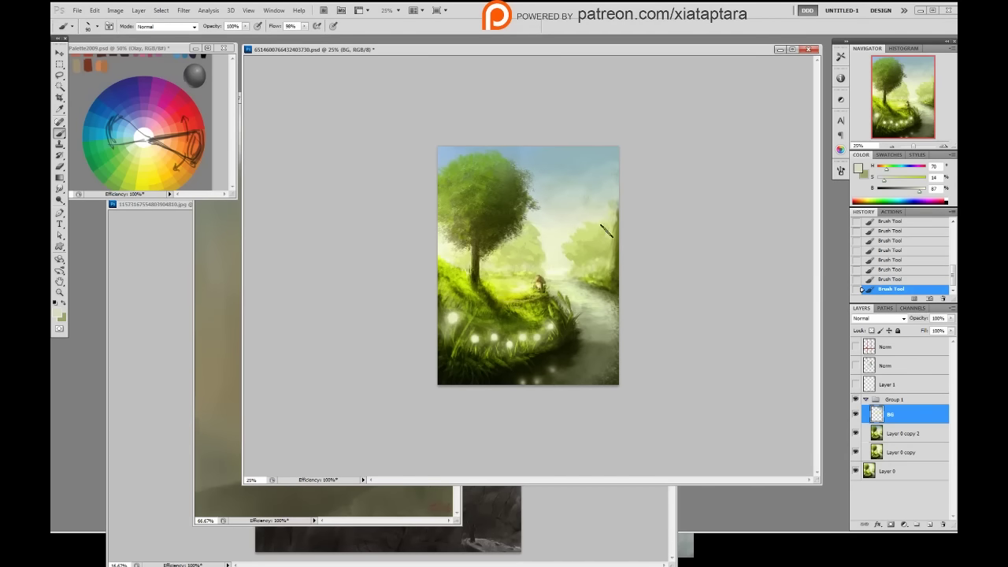
{"action": "key", "text": "bracketleft"}
{"action": "key", "text": "bracketleft"}
{"action": "key", "text": "bracketleft"}
{"action": "left_click", "coordinate": [598, 219], "text": "alt"}
- Paint the dark foliage along the painting's right edge with sampled deep and mid greens
{"action": "left_click", "coordinate": [619, 233], "text": "alt"}
{"action": "left_click", "coordinate": [619, 276], "text": "alt"}
{"action": "left_click", "coordinate": [620, 277], "text": "alt"}
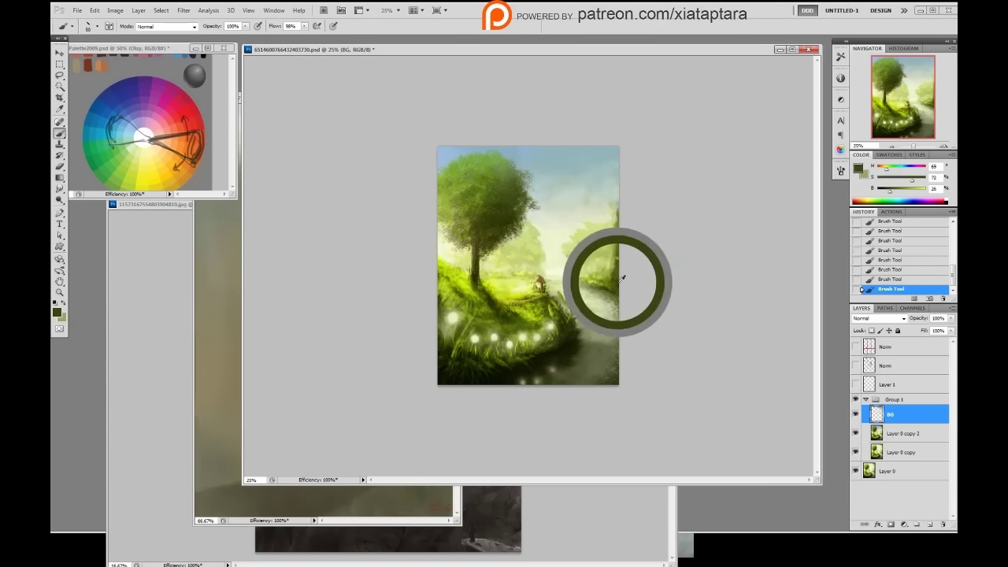
{"action": "left_click", "coordinate": [618, 279], "text": "alt"}
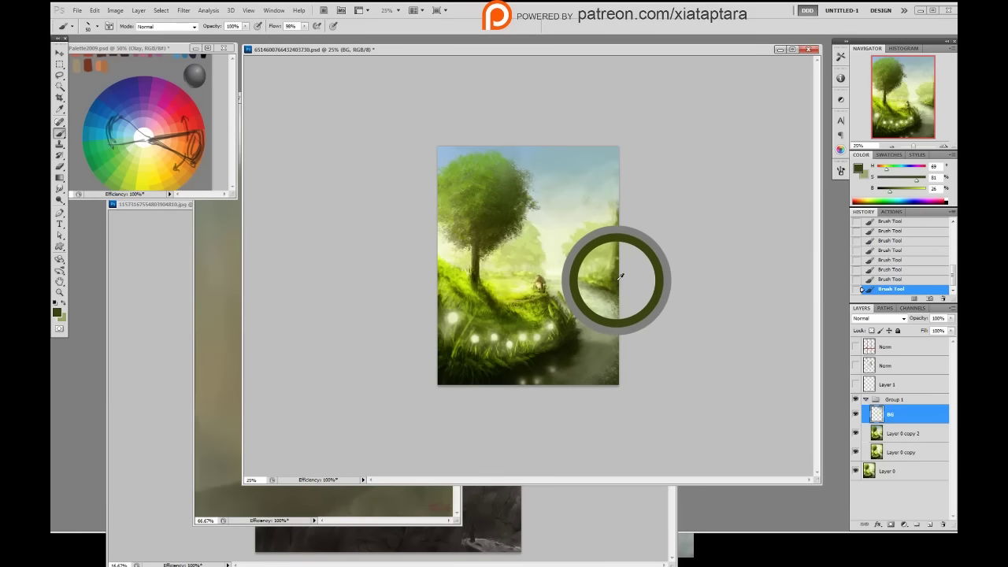
{"action": "left_click", "coordinate": [513, 315], "text": "alt"}
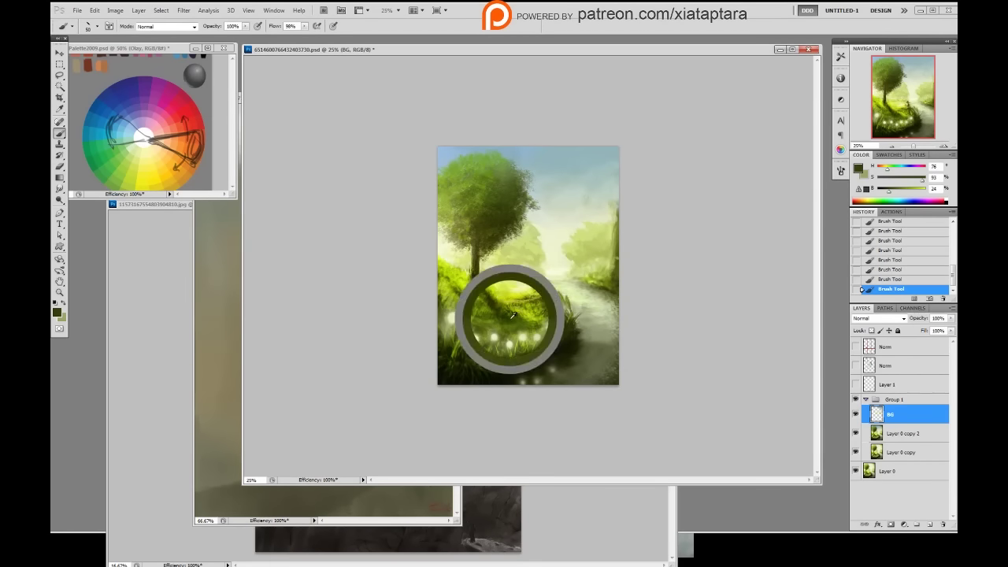
{"action": "left_click", "coordinate": [617, 266], "text": "alt"}
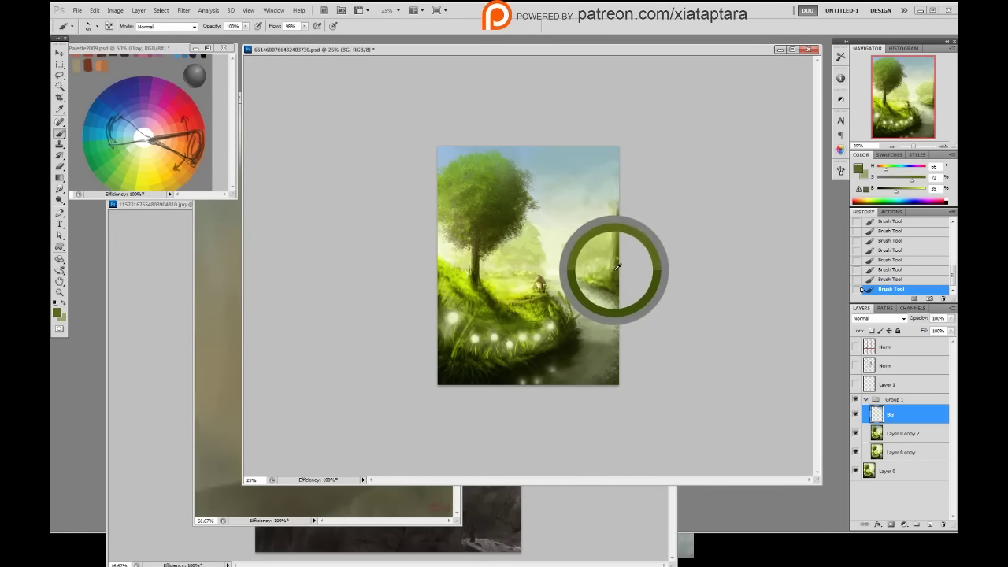
{"action": "left_click_drag", "start_coordinate": [617, 266], "coordinate": [614, 263]}
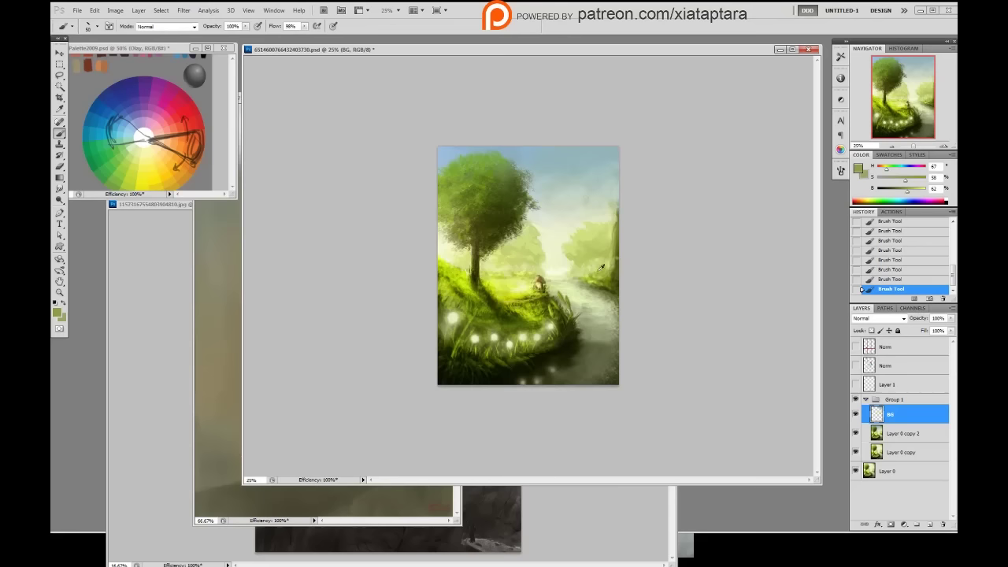
- Paint the bushes and grassy bank beneath the far riverbank trees with sampled greens
{"action": "left_click", "coordinate": [593, 267], "text": "alt"}
{"action": "left_click", "coordinate": [600, 261], "text": "alt"}
{"action": "left_click", "coordinate": [589, 266], "text": "alt"}
{"action": "left_click", "coordinate": [582, 275], "text": "alt"}
{"action": "left_click", "coordinate": [603, 275], "text": "alt"}
{"action": "left_click", "coordinate": [601, 284], "text": "alt"}
{"action": "left_click", "coordinate": [603, 285], "text": "alt"}
{"action": "left_click", "coordinate": [596, 277], "text": "alt"}
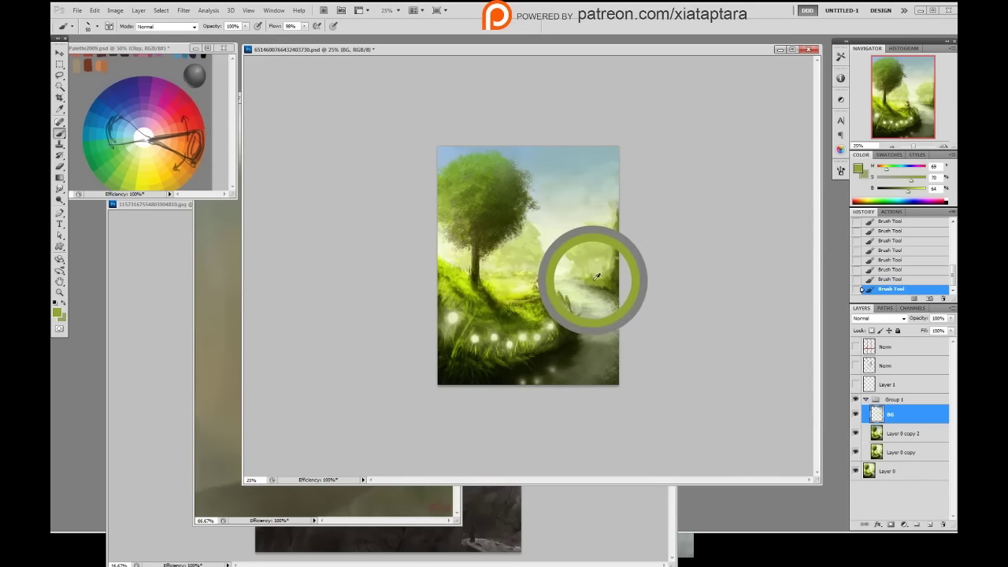
{"action": "left_click", "coordinate": [599, 242], "text": "alt"}
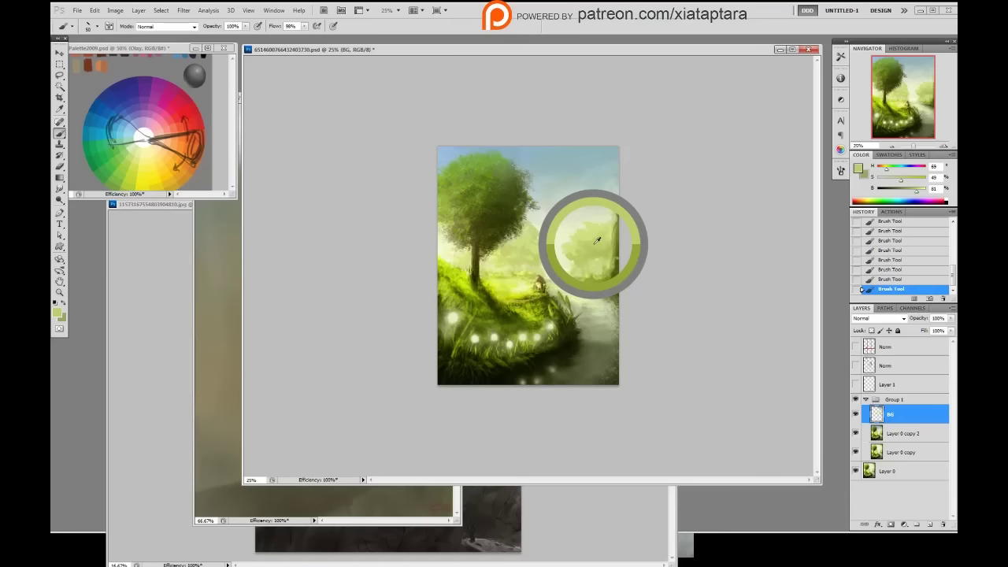
- Erase excess paint along the water's edge below the far riverbank at 50% eraser opacity
{"action": "key", "text": "e"}
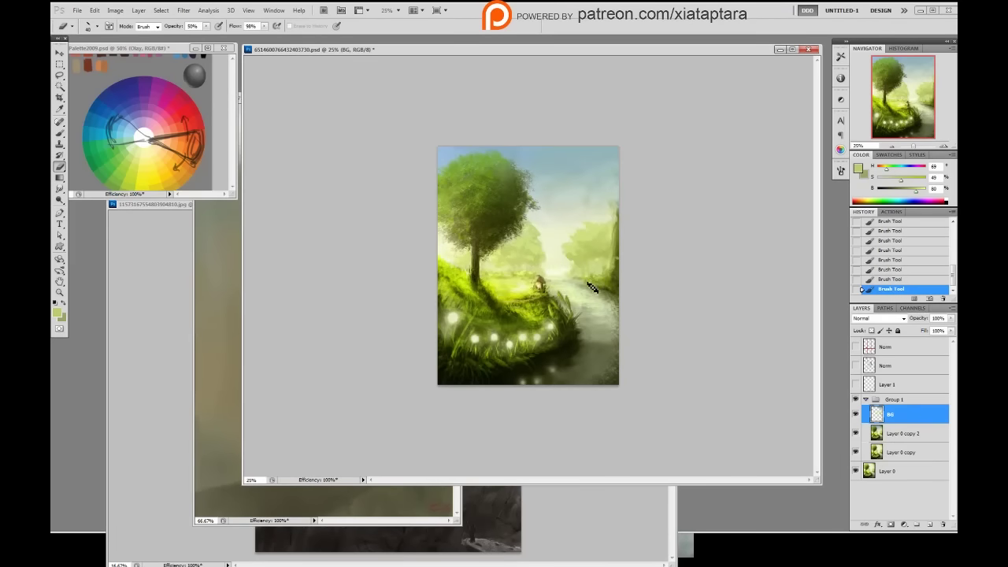
{"action": "left_click_drag", "start_coordinate": [592, 288], "coordinate": [616, 291]}
{"action": "key", "text": "alt"}
- Add a new layer above BG and name it mid
{"action": "key", "text": "ctrl+alt+shift+n"}
{"action": "double_click", "coordinate": [894, 416]}
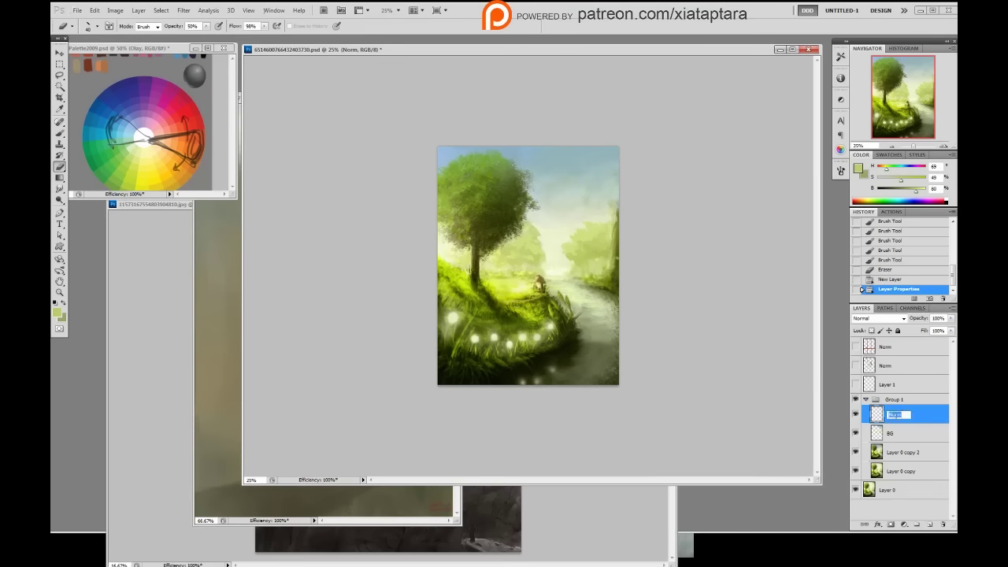
{"action": "type", "text": "mid"}
{"action": "key", "text": "Return"}
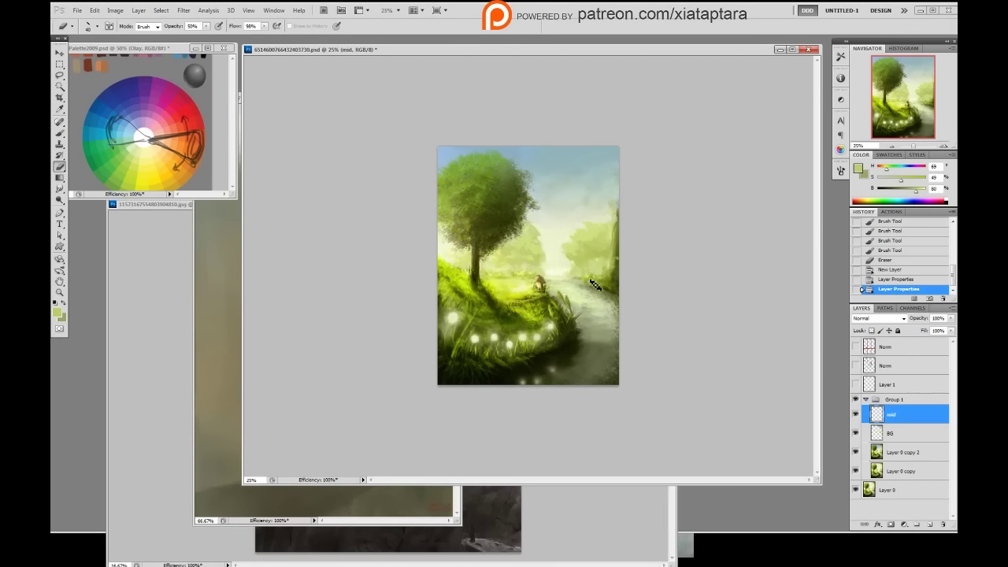
- Paint over the right side of the big tree's crown with pale sky colours sampled beside it
{"action": "key", "text": "b"}
{"action": "left_click", "coordinate": [527, 230], "text": "alt"}
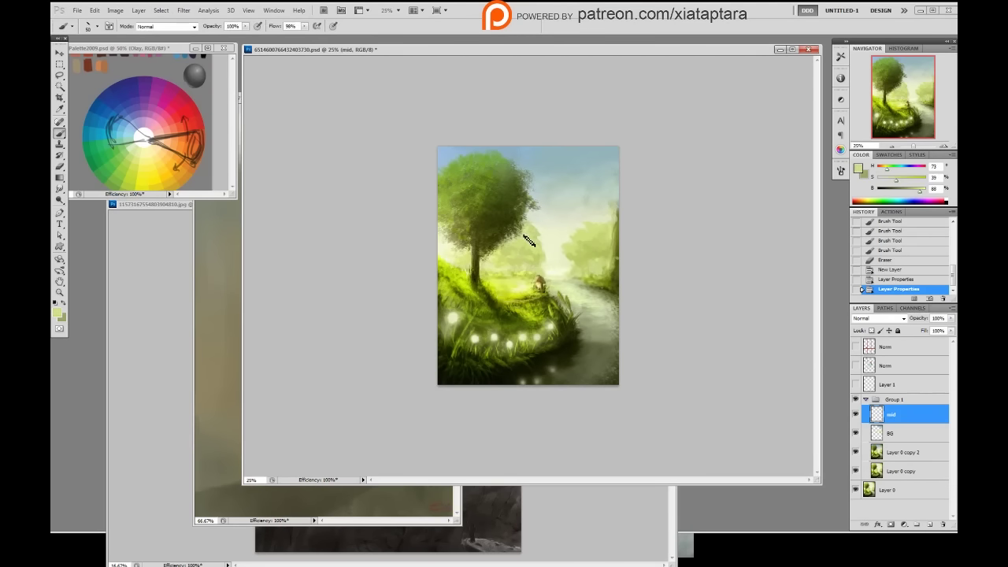
{"action": "mouse_move", "coordinate": [513, 234]}
{"action": "left_mouse_down"}
{"action": "mouse_move", "coordinate": [504, 237]}
{"action": "mouse_move", "coordinate": [523, 221]}
{"action": "mouse_move", "coordinate": [501, 216]}
{"action": "mouse_move", "coordinate": [523, 212]}
{"action": "mouse_move", "coordinate": [508, 206]}
{"action": "left_mouse_up"}
{"action": "left_click", "coordinate": [537, 219], "text": "alt"}
{"action": "left_click", "coordinate": [544, 228], "text": "alt"}
{"action": "left_click", "coordinate": [541, 216], "text": "alt"}
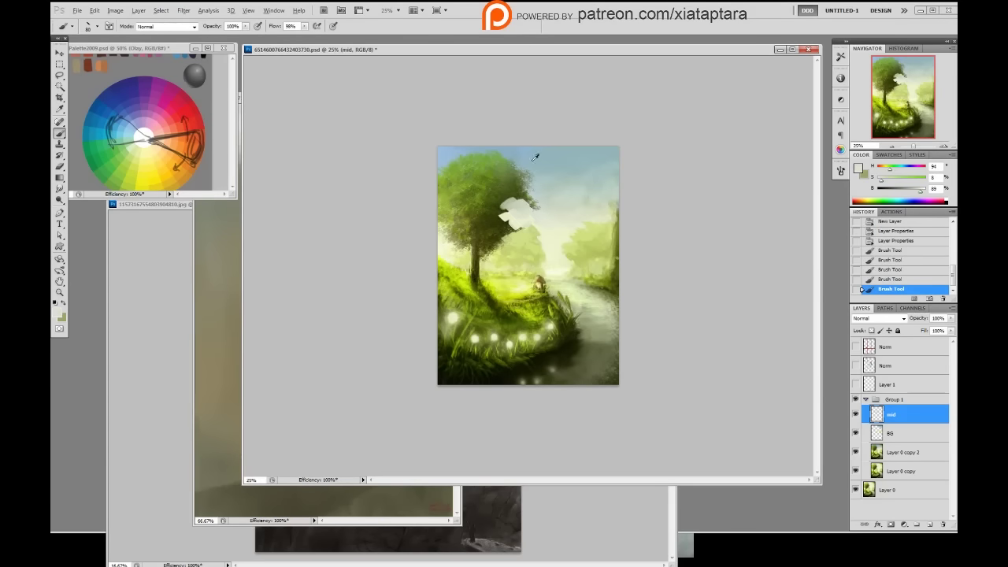
- Cover the top of the big tree's crown with sampled sky blues using a large textured brush
{"action": "left_click", "coordinate": [526, 159], "text": "alt"}
{"action": "right_click", "coordinate": [534, 194]}
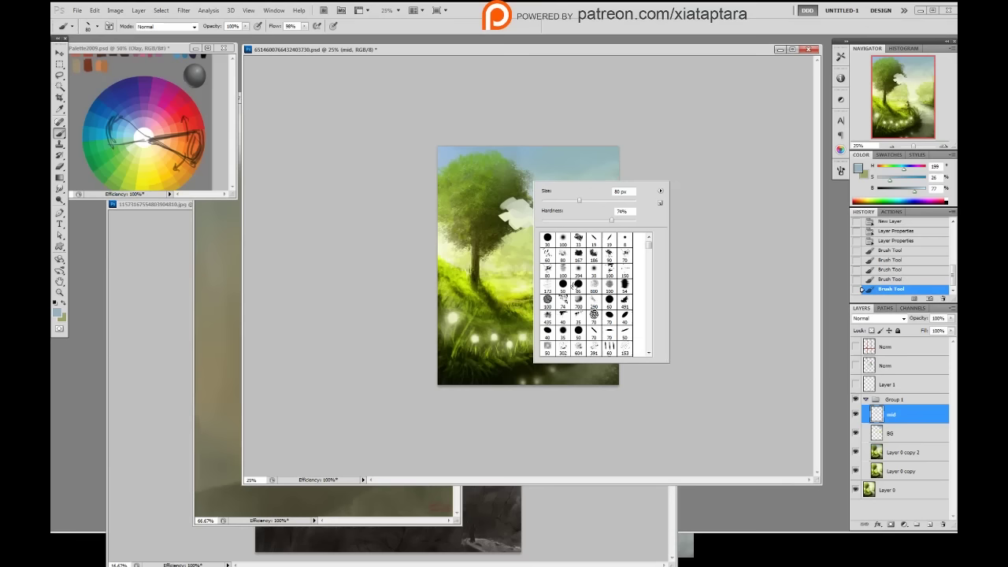
{"action": "left_click", "coordinate": [548, 315]}
{"action": "left_click", "coordinate": [516, 151], "text": "alt"}
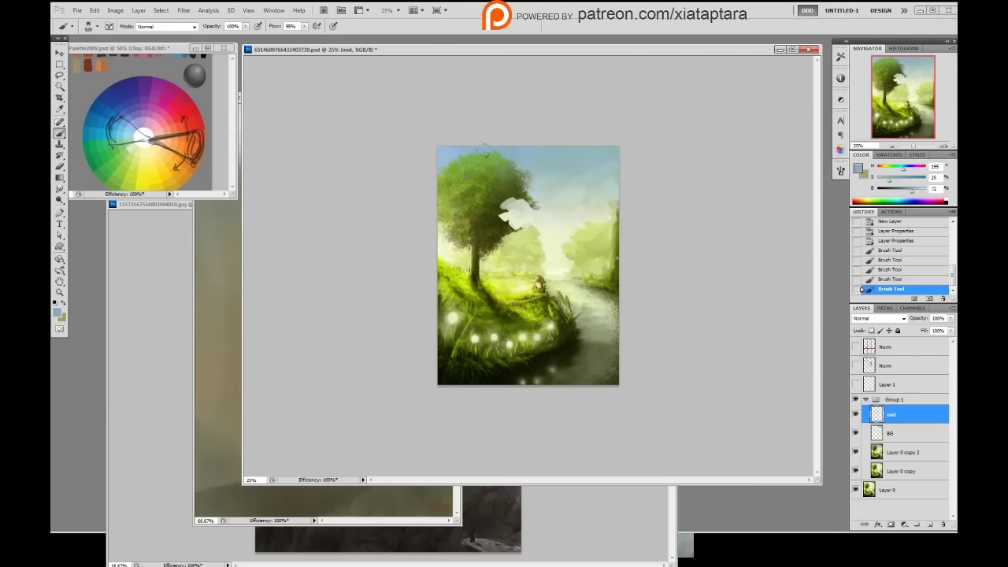
{"action": "key", "text": "bracketright"}
{"action": "mouse_move", "coordinate": [490, 159]}
{"action": "left_mouse_down"}
{"action": "mouse_move", "coordinate": [502, 173]}
{"action": "mouse_move", "coordinate": [459, 176]}
{"action": "mouse_move", "coordinate": [500, 178]}
{"action": "mouse_move", "coordinate": [485, 169]}
{"action": "left_mouse_up"}
{"action": "left_click", "coordinate": [463, 149], "text": "alt"}
{"action": "left_click", "coordinate": [546, 152], "text": "alt"}
{"action": "left_click", "coordinate": [455, 169], "text": "alt"}
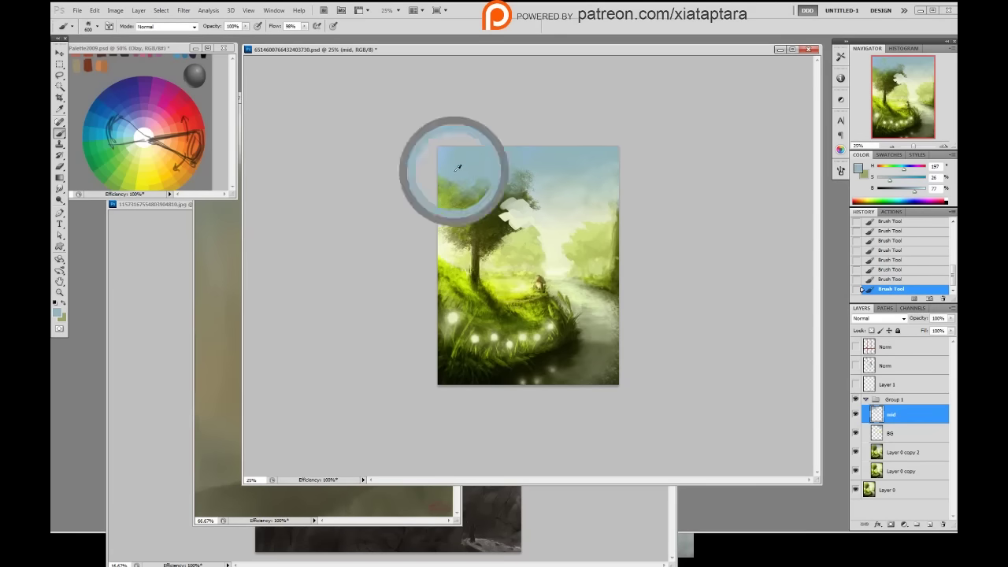
{"action": "left_click_drag", "start_coordinate": [911, 190], "coordinate": [888, 183]}
{"action": "left_click_drag", "start_coordinate": [438, 150], "coordinate": [451, 167]}
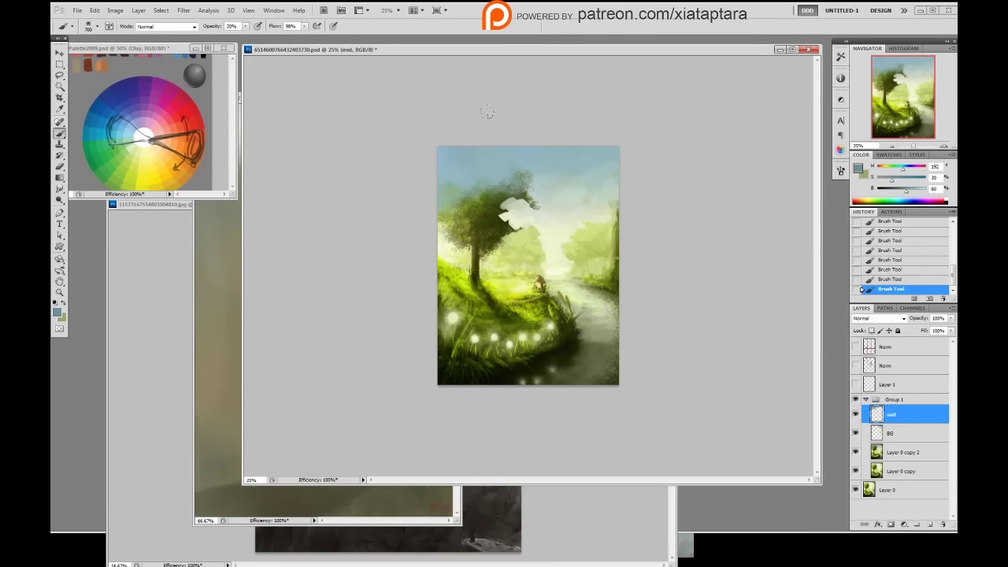
- Blend the sky around the crown's upper right edge with sampled blues and pale greys, using a smaller brush
{"action": "left_click", "coordinate": [572, 166], "text": "alt"}
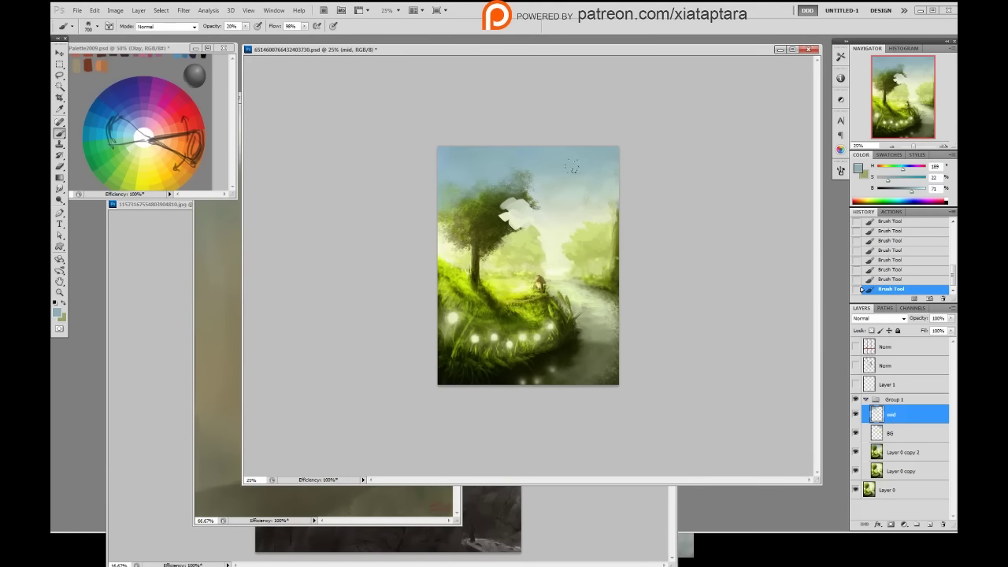
{"action": "left_click", "coordinate": [543, 196], "text": "alt"}
{"action": "left_click", "coordinate": [530, 156], "text": "alt"}
{"action": "key", "text": "bracketleft"}
{"action": "key", "text": "bracketleft"}
{"action": "key", "text": "bracketleft"}
{"action": "left_click", "coordinate": [544, 186], "text": "alt"}
{"action": "left_click_drag", "start_coordinate": [525, 182], "coordinate": [529, 203]}
{"action": "left_click", "coordinate": [544, 207], "text": "alt"}
- Paint pale and blue sky patches beside the crown's upper right edge with an enlarged 19 px brush preset at 100% opacity
{"action": "right_click", "coordinate": [554, 205]}
{"action": "left_click", "coordinate": [618, 266]}
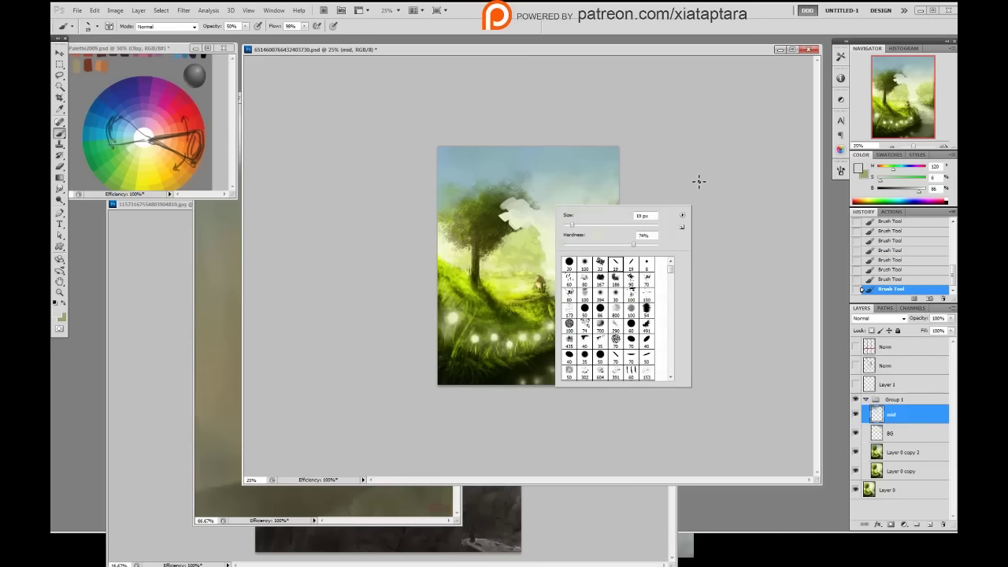
{"action": "left_click", "coordinate": [699, 181]}
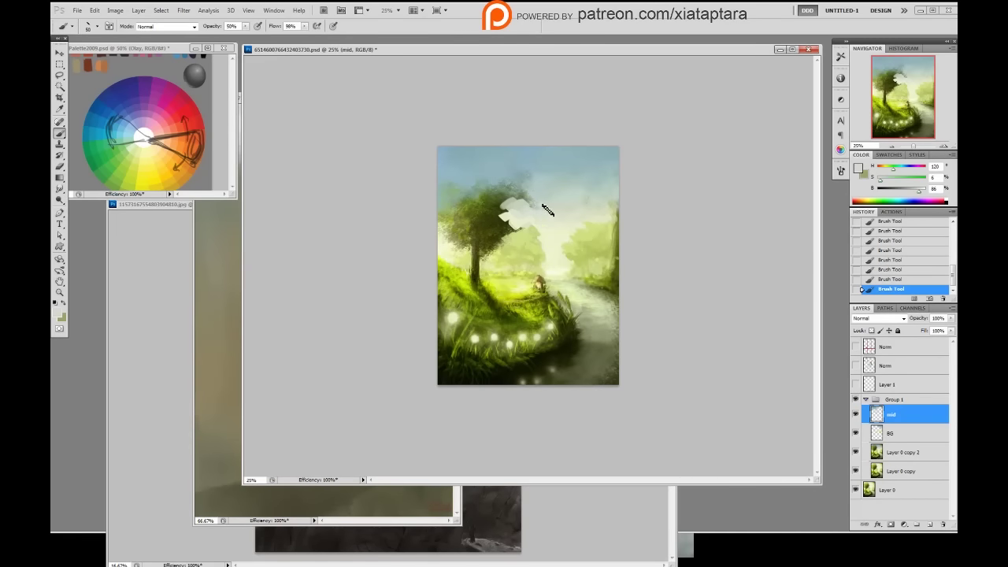
{"action": "key", "text": "0"}
{"action": "left_click", "coordinate": [548, 204], "text": "alt"}
{"action": "key", "text": "bracketright"}
{"action": "key", "text": "bracketright"}
{"action": "key", "text": "bracketright"}
{"action": "key", "text": "bracketright"}
{"action": "mouse_move", "coordinate": [535, 211]}
{"action": "left_mouse_down"}
{"action": "mouse_move", "coordinate": [533, 200]}
{"action": "mouse_move", "coordinate": [511, 195]}
{"action": "mouse_move", "coordinate": [516, 181]}
{"action": "left_mouse_up"}
{"action": "left_click", "coordinate": [523, 184], "text": "alt"}
{"action": "left_click", "coordinate": [526, 164], "text": "alt"}
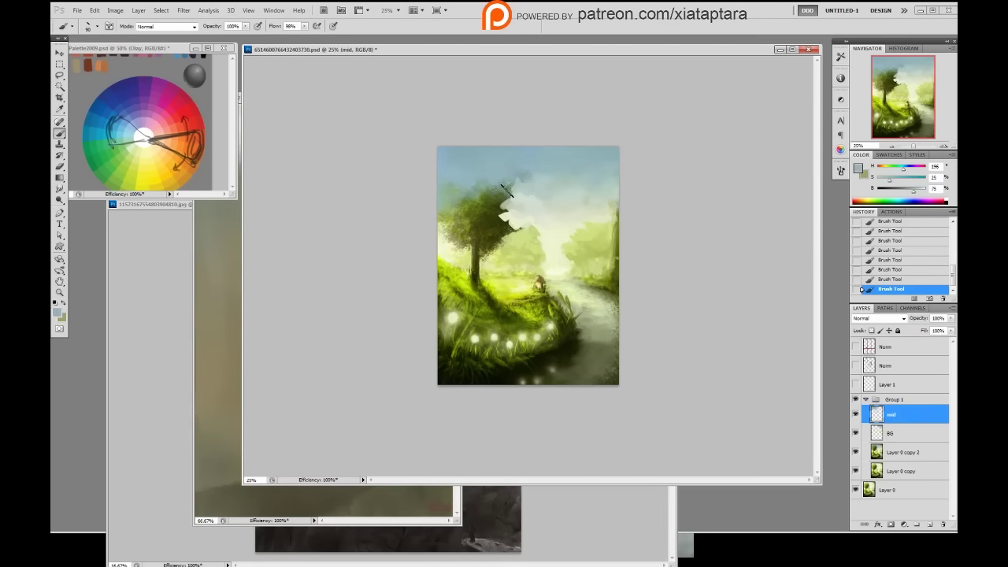
- Texture the clouds and cut back the crown's right edge with sampled sky tones, using the 435 px textured brush
{"action": "right_click", "coordinate": [573, 199]}
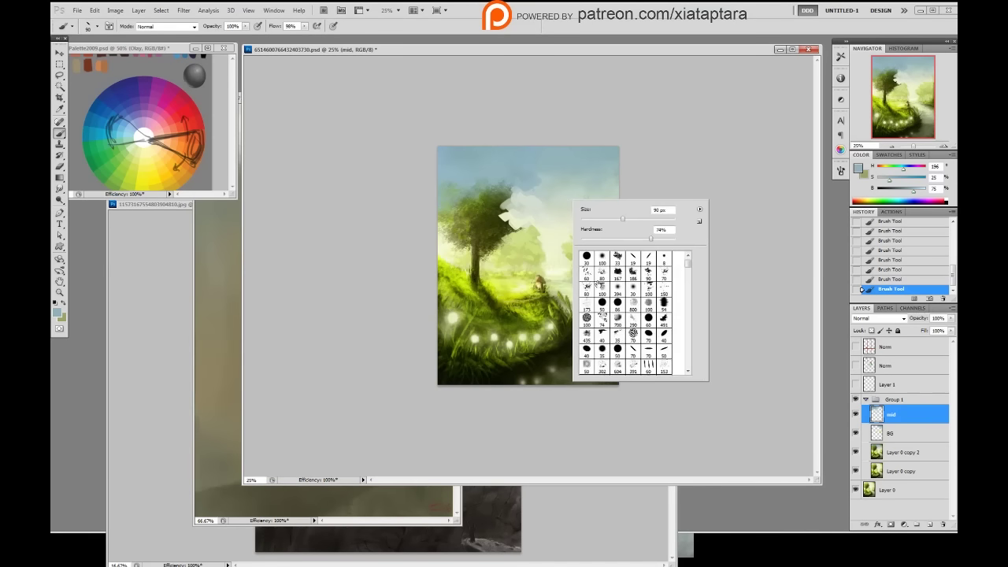
{"action": "double_click", "coordinate": [587, 335]}
{"action": "left_click", "coordinate": [540, 179], "text": "alt"}
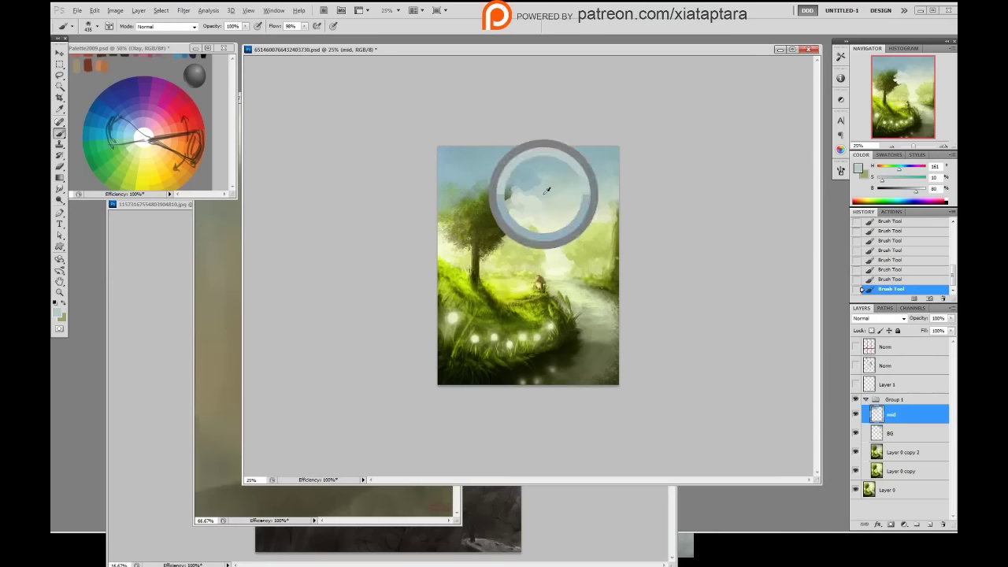
{"action": "left_click", "coordinate": [512, 161], "text": "alt"}
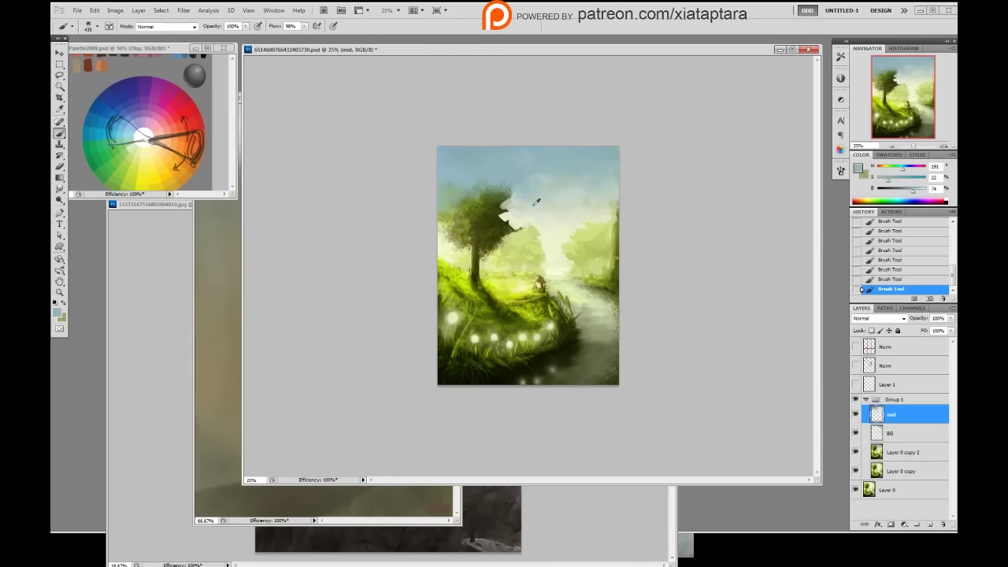
{"action": "left_click", "coordinate": [533, 205], "text": "alt"}
{"action": "mouse_move", "coordinate": [506, 216]}
{"action": "left_mouse_down"}
{"action": "mouse_move", "coordinate": [499, 178]}
{"action": "mouse_move", "coordinate": [504, 191]}
{"action": "left_mouse_up"}
{"action": "left_click", "coordinate": [536, 195], "text": "alt"}
{"action": "left_click", "coordinate": [491, 164], "text": "alt"}
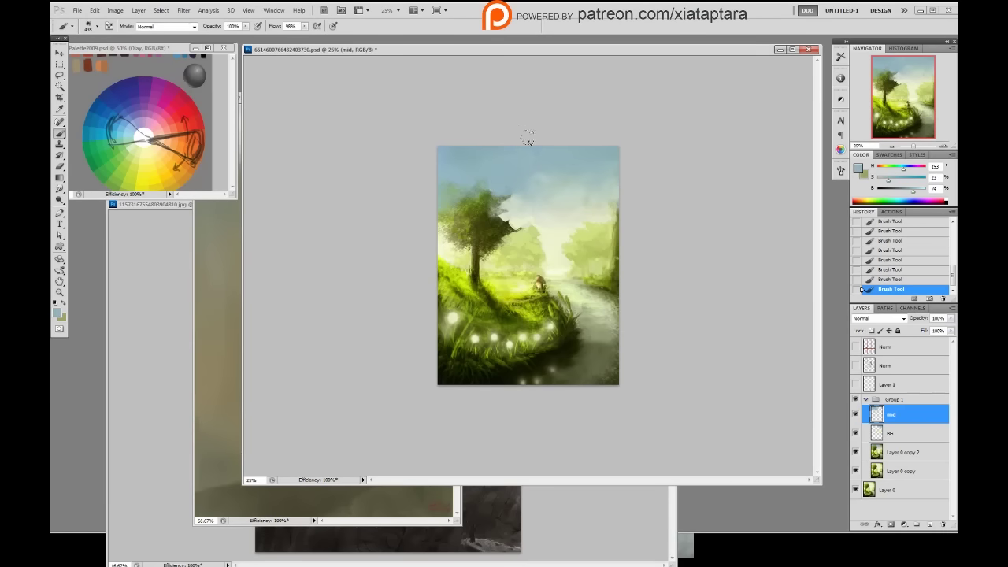
- Smooth the upper sky with sampled blue, using a soft brush enlarged to 600 px at 50% opacity
{"action": "left_click", "coordinate": [466, 150], "text": "alt"}
{"action": "right_click", "coordinate": [485, 207]}
{"action": "double_click", "coordinate": [504, 269]}
{"action": "key", "text": "bracketright"}
{"action": "key", "text": "bracketright"}
{"action": "key", "text": "5"}
- Switch to the 19 px brush, sample the distant tree's pale green, and merge the mid layer down into BG
{"action": "right_click", "coordinate": [607, 170]}
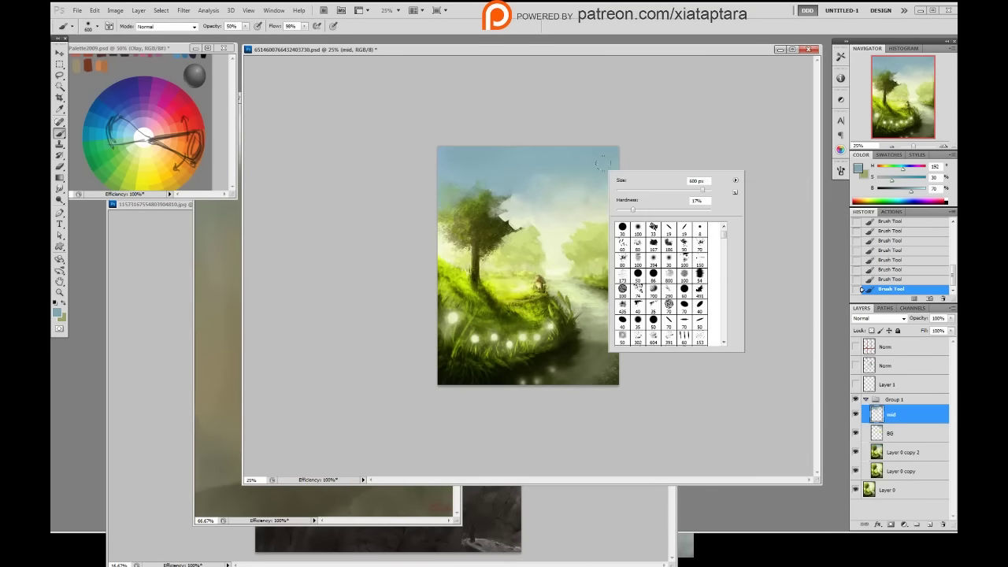
{"action": "double_click", "coordinate": [669, 231]}
{"action": "left_click", "coordinate": [524, 234], "text": "alt"}
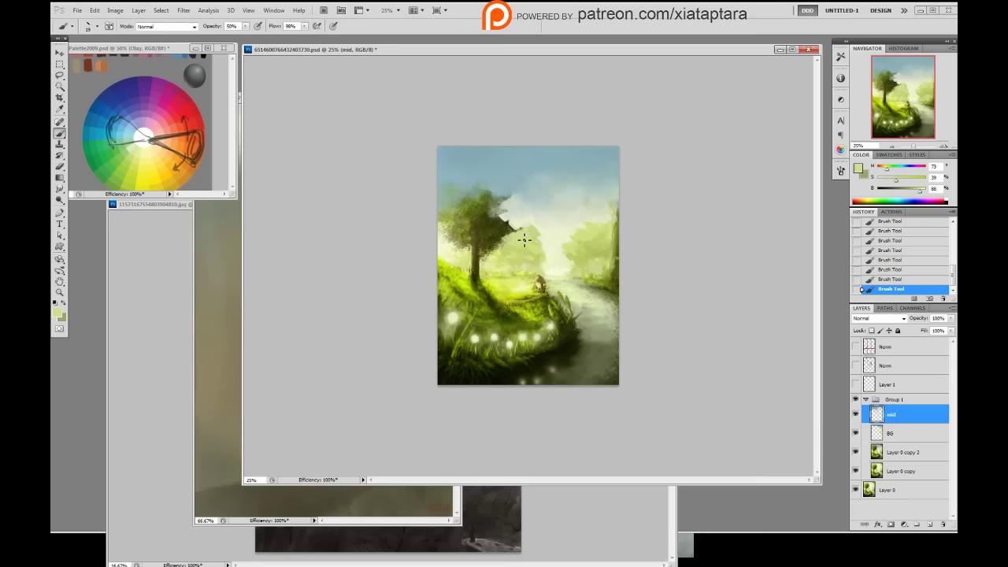
{"action": "left_click", "coordinate": [861, 419]}
{"action": "left_click", "coordinate": [861, 419]}
{"action": "key", "text": "ctrl+e"}
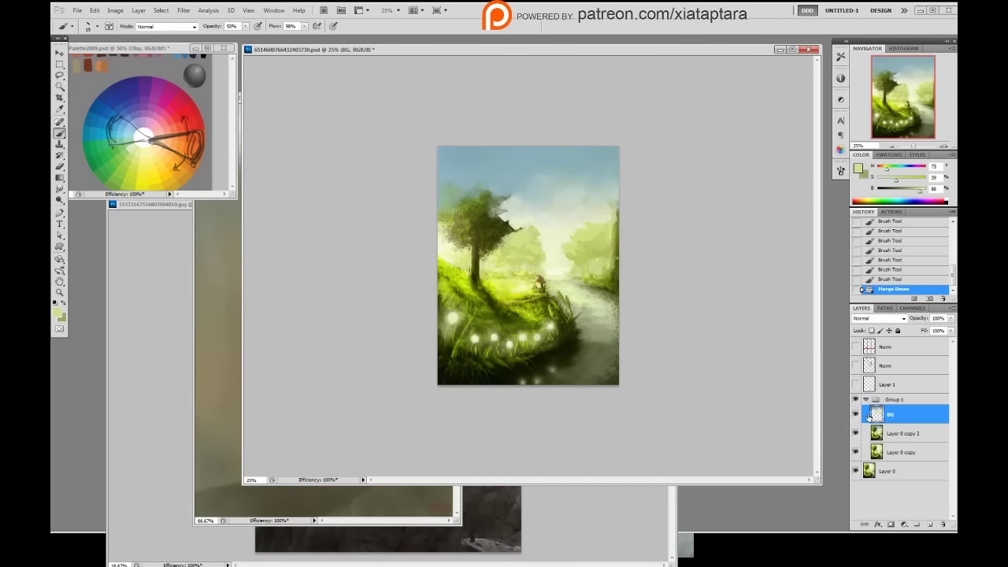
- Trim the big tree's lower right foliage by painting over it with sampled sky and distant-tree colours
{"action": "left_click", "coordinate": [548, 232], "text": "alt"}
{"action": "key", "text": "bracketright"}
{"action": "key", "text": "bracketright"}
{"action": "key", "text": "bracketright"}
{"action": "key", "text": "bracketright"}
{"action": "key", "text": "bracketright"}
{"action": "key", "text": "bracketright"}
{"action": "key", "text": "bracketright"}
{"action": "key", "text": "bracketright"}
{"action": "mouse_move", "coordinate": [536, 221]}
{"action": "left_mouse_down"}
{"action": "mouse_move", "coordinate": [511, 226]}
{"action": "mouse_move", "coordinate": [512, 246]}
{"action": "mouse_move", "coordinate": [505, 231]}
{"action": "left_mouse_up"}
{"action": "key", "text": "ctrl+z"}
{"action": "left_click", "coordinate": [534, 219], "text": "alt"}
{"action": "left_click", "coordinate": [511, 226], "text": "alt"}
{"action": "key", "text": "bracketleft"}
{"action": "key", "text": "bracketleft"}
{"action": "key", "text": "bracketleft"}
{"action": "left_click", "coordinate": [510, 247], "text": "alt"}
{"action": "left_click_drag", "start_coordinate": [510, 230], "coordinate": [517, 222]}
{"action": "left_click", "coordinate": [518, 226], "text": "alt"}
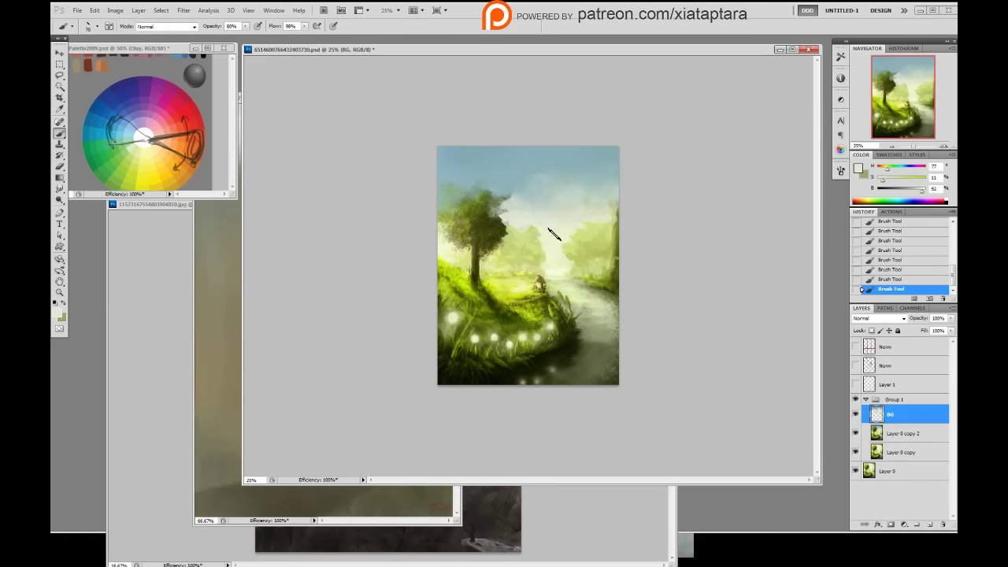
- Repaint the distant trees just right of the big tree with sampled pale greens and sky tones
{"action": "left_click", "coordinate": [537, 233], "text": "alt"}
{"action": "left_click", "coordinate": [536, 231], "text": "alt"}
{"action": "left_click", "coordinate": [527, 234], "text": "alt"}
{"action": "left_click", "coordinate": [512, 235], "text": "alt"}
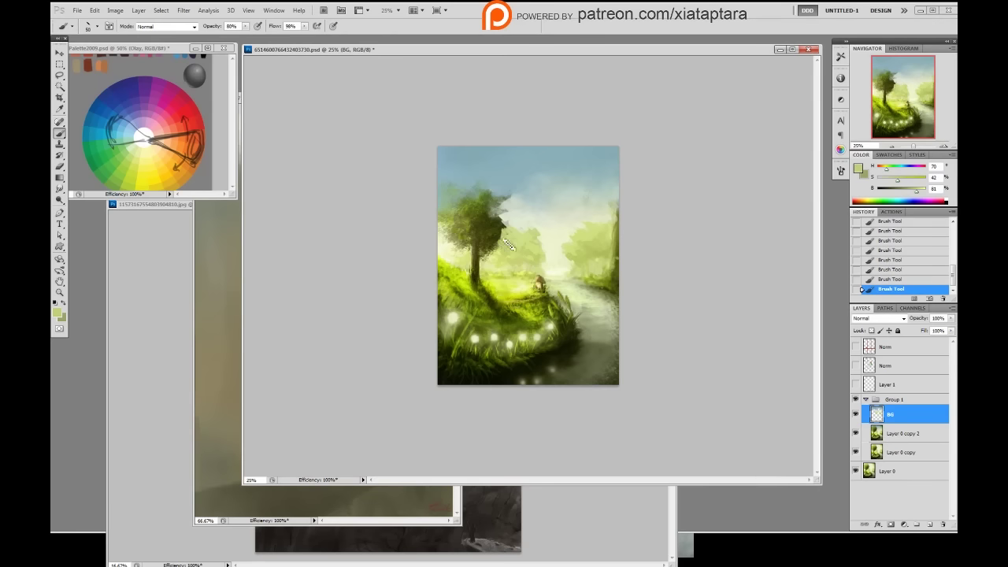
{"action": "left_click", "coordinate": [515, 222], "text": "alt"}
{"action": "left_click", "coordinate": [507, 252], "text": "alt"}
- Paint light green distant foliage behind the big tree, left of its trunk
{"action": "left_click_drag", "start_coordinate": [454, 254], "coordinate": [462, 257]}
{"action": "left_click", "coordinate": [506, 240], "text": "alt"}
{"action": "left_click", "coordinate": [512, 237], "text": "alt"}
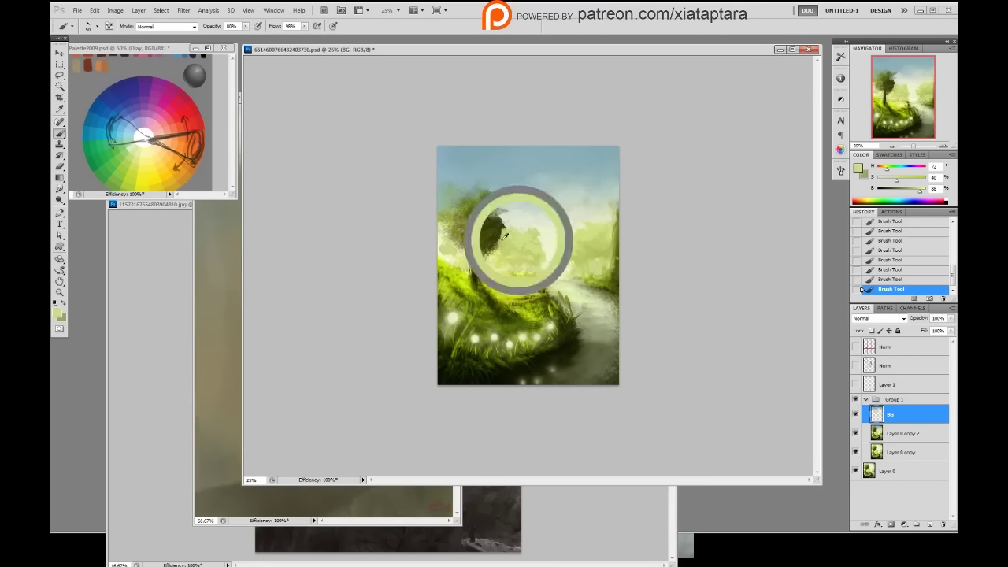
{"action": "left_click", "coordinate": [448, 248], "text": "alt"}
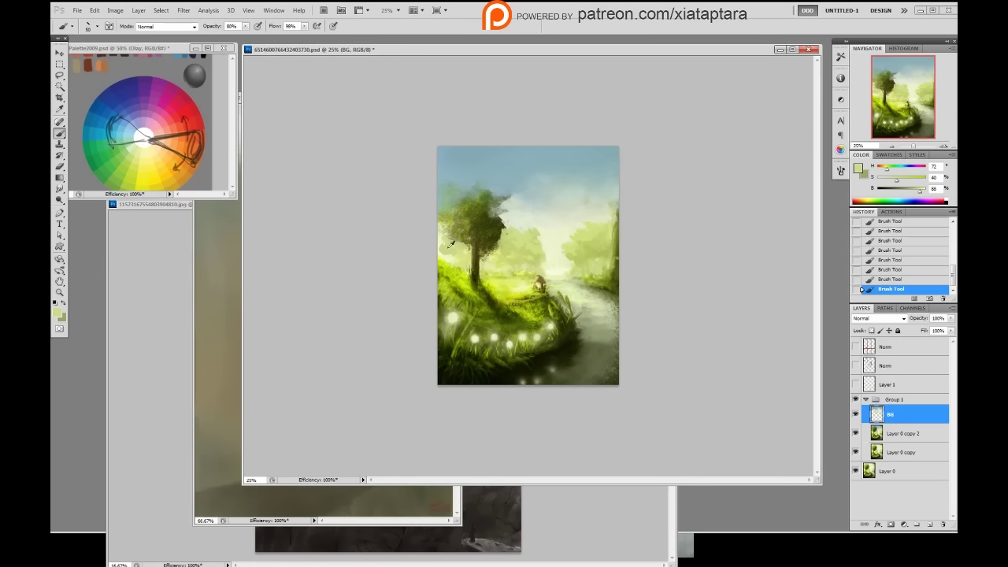
{"action": "left_click_drag", "start_coordinate": [448, 256], "coordinate": [460, 256]}
{"action": "left_click", "coordinate": [466, 263], "text": "alt"}
{"action": "left_click", "coordinate": [470, 260], "text": "alt"}
- Refine the distant treetops and the bright haze between the two tree groups with sampled pale yellow-greens
{"action": "left_click", "coordinate": [519, 237], "text": "alt"}
{"action": "left_click", "coordinate": [517, 224], "text": "alt"}
{"action": "left_click", "coordinate": [545, 223], "text": "alt"}
{"action": "left_click", "coordinate": [923, 192]}
{"action": "left_click", "coordinate": [560, 264], "text": "alt"}
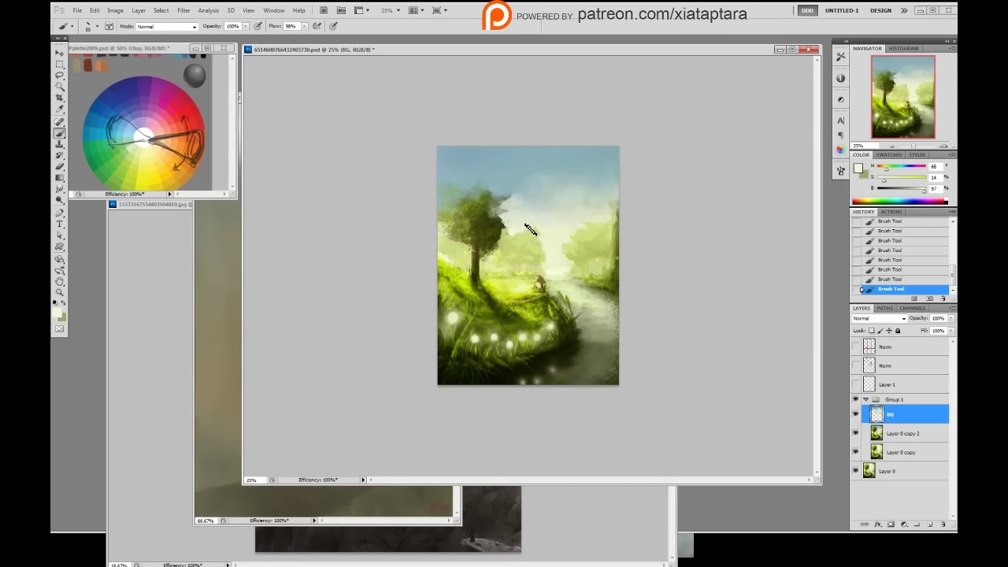
{"action": "left_click", "coordinate": [573, 229], "text": "alt"}
{"action": "left_click", "coordinate": [548, 262], "text": "alt"}
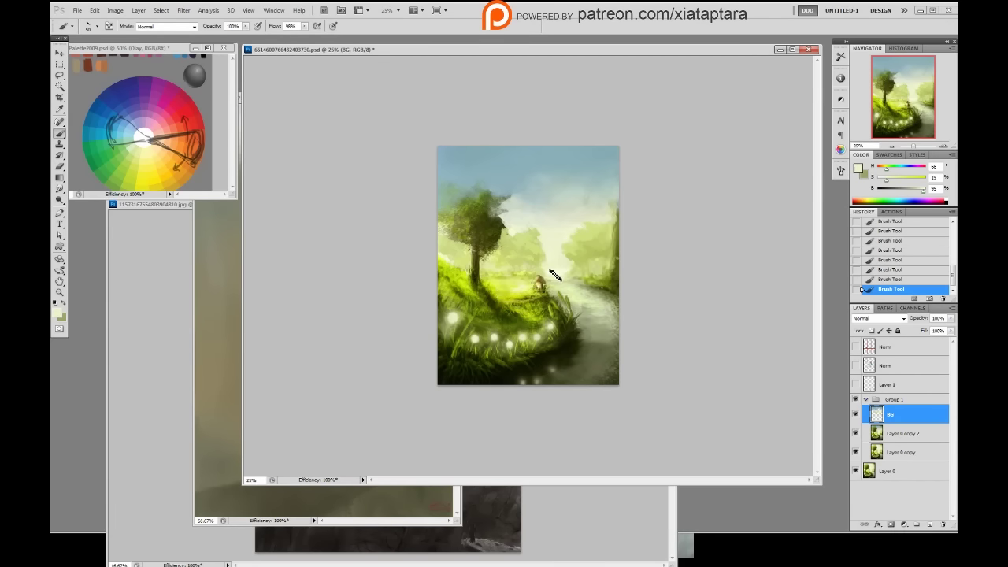
- Touch up the big tree's right edge and the distant grass left of its trunk with sampled colours
{"action": "left_click", "coordinate": [508, 220], "text": "alt"}
{"action": "left_click", "coordinate": [457, 256], "text": "alt"}
{"action": "left_click", "coordinate": [461, 258], "text": "alt"}
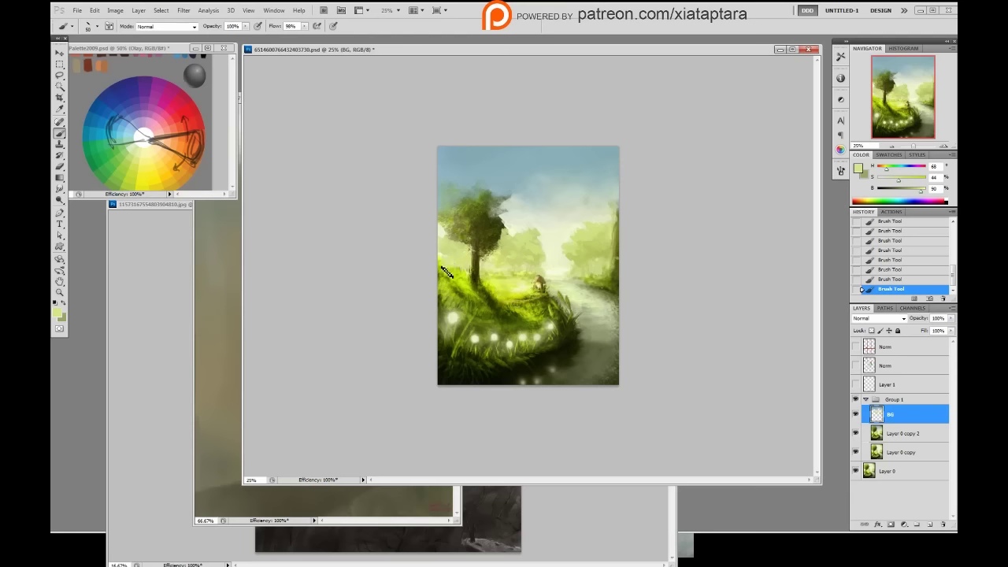
{"action": "left_click", "coordinate": [457, 264], "text": "alt"}
- Add a new layer above BG and paint small pale trunks beneath the distant trees behind the house
{"action": "key", "text": "alt"}
{"action": "key", "text": "ctrl+shift+n"}
{"action": "left_click", "coordinate": [560, 271], "text": "alt"}
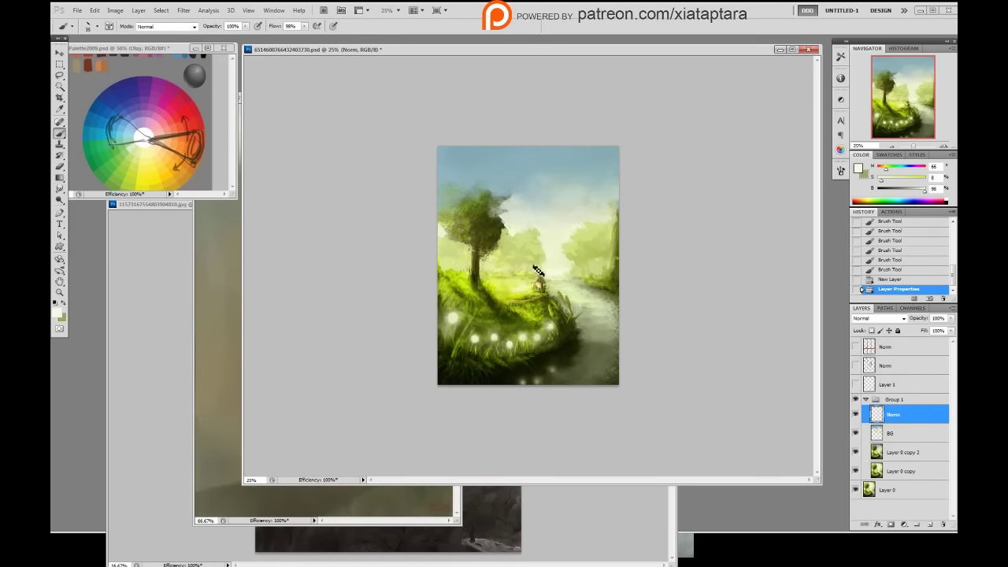
{"action": "left_click_drag", "start_coordinate": [534, 273], "coordinate": [514, 272]}
{"action": "left_click_drag", "start_coordinate": [514, 272], "coordinate": [515, 271]}
- Paint pale trunks and undergrowth beneath the distant trees on the far riverbank with sampled colours
{"action": "left_click", "coordinate": [599, 269], "text": "alt"}
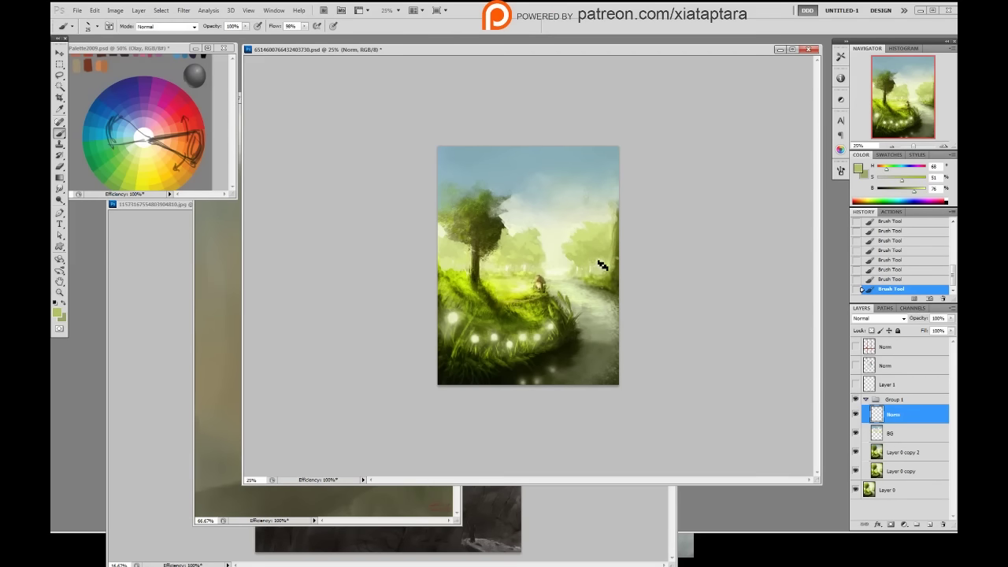
{"action": "left_click", "coordinate": [591, 256], "text": "alt"}
{"action": "left_click", "coordinate": [583, 273], "text": "alt"}
{"action": "left_click", "coordinate": [575, 277], "text": "alt"}
{"action": "left_click", "coordinate": [570, 278], "text": "alt"}
{"action": "left_click", "coordinate": [569, 277], "text": "alt"}
{"action": "left_click", "coordinate": [540, 271], "text": "alt"}
{"action": "left_click", "coordinate": [559, 281], "text": "alt"}
{"action": "left_click", "coordinate": [564, 279], "text": "alt"}
- Shift the brush colour to a warm beige and paint muted tones along the far stretch of the river
{"action": "left_click_drag", "start_coordinate": [887, 170], "coordinate": [883, 170]}
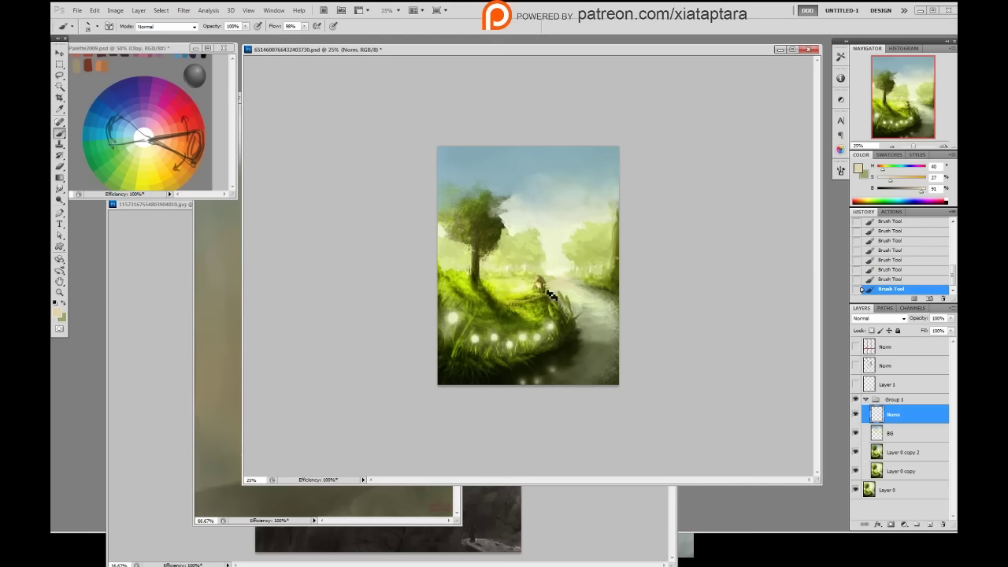
{"action": "left_click", "coordinate": [559, 270], "text": "alt"}
{"action": "left_click", "coordinate": [562, 274], "text": "alt"}
{"action": "left_click", "coordinate": [568, 288], "text": "alt"}
{"action": "left_click", "coordinate": [578, 286], "text": "alt"}
{"action": "left_click", "coordinate": [893, 183]}
{"action": "left_click", "coordinate": [915, 191]}
- Paint the water beside the house and below the far bank with sampled river colours
{"action": "left_click", "coordinate": [562, 291], "text": "alt"}
{"action": "left_click", "coordinate": [567, 293], "text": "alt"}
{"action": "left_click", "coordinate": [568, 291], "text": "alt"}
{"action": "left_click", "coordinate": [571, 290], "text": "alt"}
{"action": "left_click", "coordinate": [586, 288], "text": "alt"}
- Paint the far riverbank's grassy edge and bushes with sampled greens
{"action": "left_click", "coordinate": [574, 274], "text": "alt"}
{"action": "left_click", "coordinate": [584, 279], "text": "alt"}
{"action": "left_click", "coordinate": [575, 276], "text": "alt"}
{"action": "left_click", "coordinate": [593, 286], "text": "alt"}
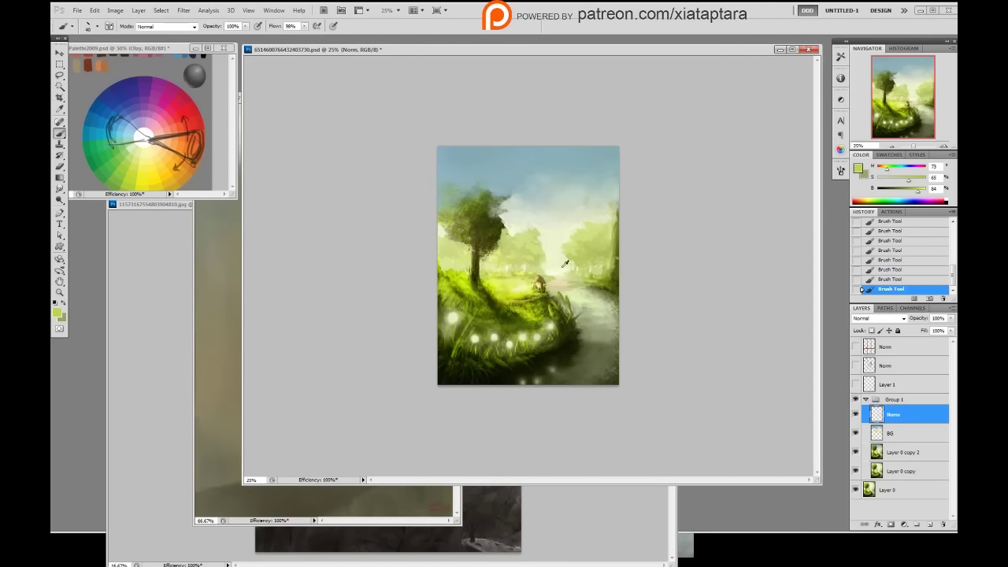
{"action": "left_click", "coordinate": [589, 275], "text": "alt"}
{"action": "left_click", "coordinate": [588, 278], "text": "alt"}
- Add another layer on top of Group 1's contents and name it mid
{"action": "key", "text": "ctrl+alt+shift+n"}
{"action": "double_click", "coordinate": [894, 416]}
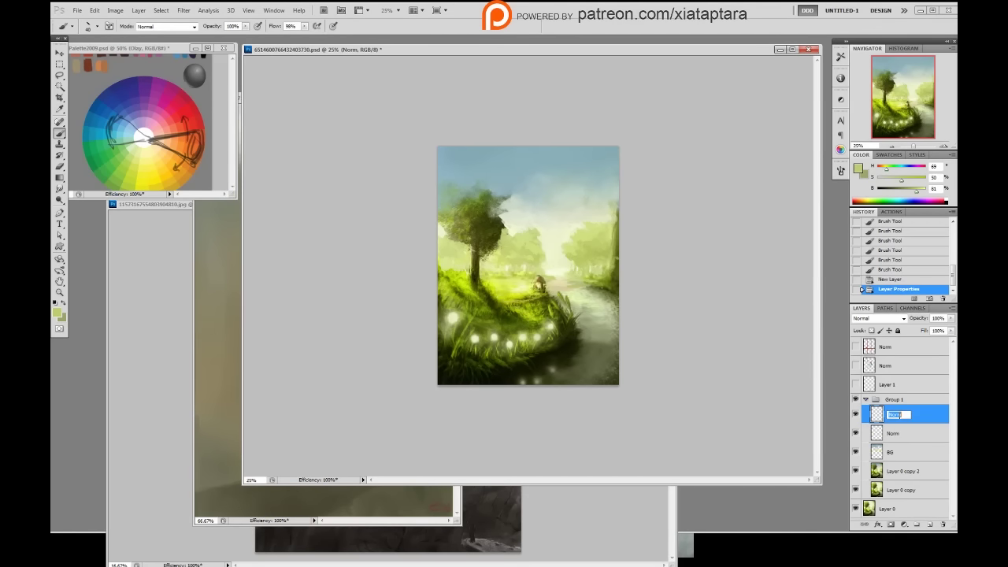
{"action": "type", "text": "mid"}
{"action": "key", "text": "Return"}
- Hide and reshow Group 1 to compare the repaint with the original, and view the palette document's colour swatches
{"action": "left_click", "coordinate": [856, 400]}
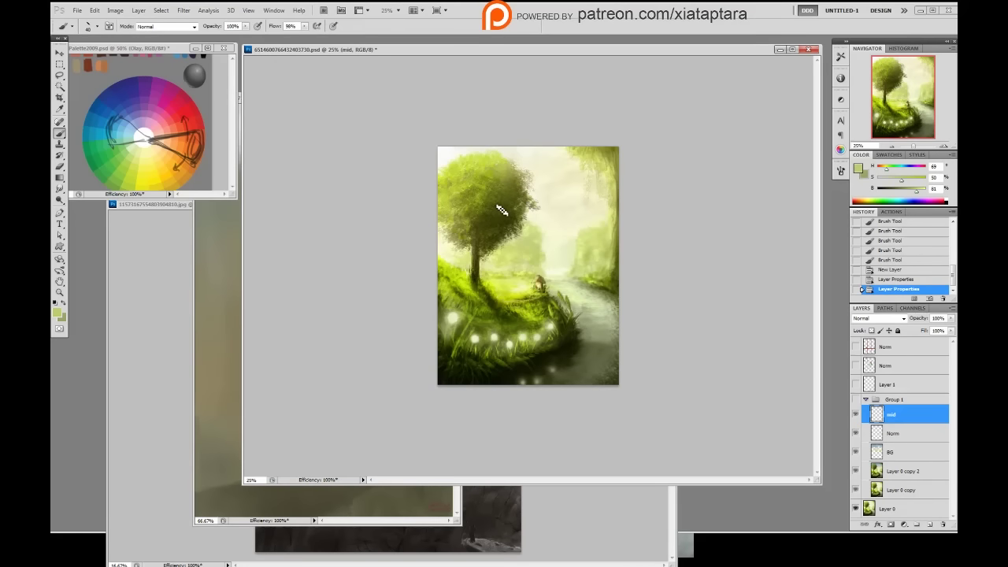
{"action": "left_click", "coordinate": [221, 143]}
{"action": "scroll", "coordinate": [221, 143], "scroll_direction": "up", "scroll_amount": 5}
{"action": "left_click", "coordinate": [670, 216]}
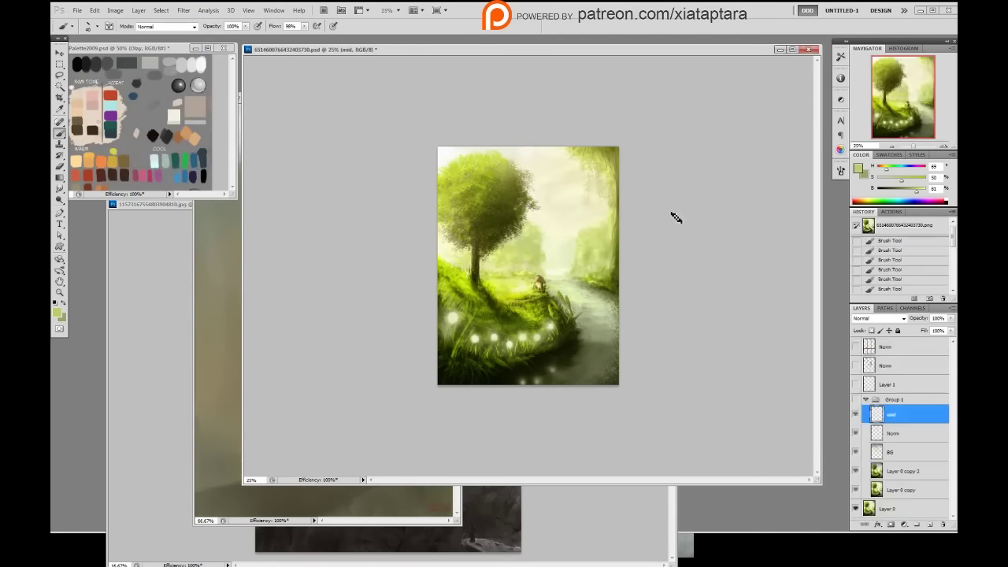
{"action": "left_click", "coordinate": [856, 400]}
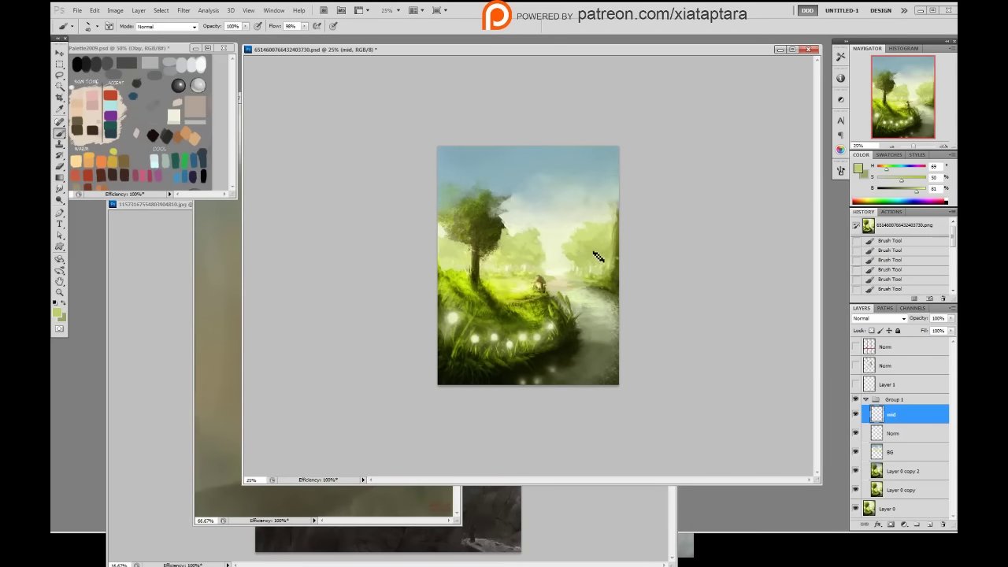
- Paint soft clouds right of the large tree on the mid layer, using sampled sky colours at 30% brush opacity
{"action": "left_click", "coordinate": [573, 224], "text": "alt"}
{"action": "key", "text": "3"}
{"action": "left_click", "coordinate": [561, 199], "text": "alt"}
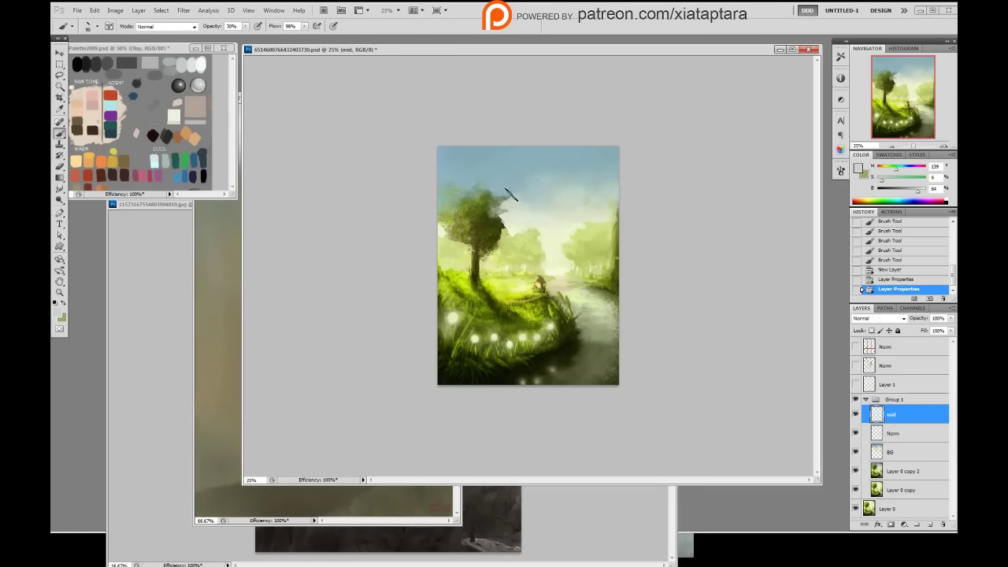
{"action": "mouse_move", "coordinate": [508, 193]}
{"action": "left_mouse_down"}
{"action": "mouse_move", "coordinate": [537, 184]}
{"action": "mouse_move", "coordinate": [495, 190]}
{"action": "mouse_move", "coordinate": [560, 185]}
{"action": "mouse_move", "coordinate": [539, 206]}
{"action": "mouse_move", "coordinate": [564, 203]}
{"action": "mouse_move", "coordinate": [530, 210]}
{"action": "mouse_move", "coordinate": [506, 193]}
{"action": "mouse_move", "coordinate": [536, 185]}
{"action": "mouse_move", "coordinate": [581, 193]}
{"action": "mouse_move", "coordinate": [517, 196]}
{"action": "mouse_move", "coordinate": [587, 199]}
{"action": "mouse_move", "coordinate": [578, 184]}
{"action": "mouse_move", "coordinate": [619, 188]}
{"action": "mouse_move", "coordinate": [531, 181]}
{"action": "left_mouse_up"}
{"action": "left_click", "coordinate": [562, 206], "text": "alt"}
{"action": "left_click", "coordinate": [527, 211], "text": "alt"}
{"action": "left_click", "coordinate": [579, 195], "text": "alt"}
{"action": "left_click", "coordinate": [530, 179], "text": "alt"}
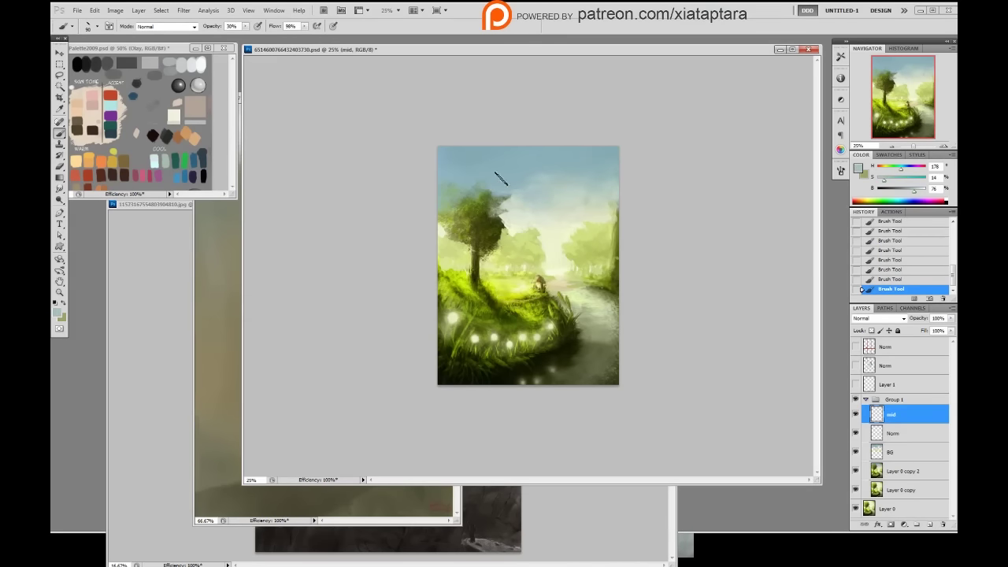
- Blend the lower sky and haze above the background trees with sampled tones, and compare against the original by hiding and reshowing Group 1
{"action": "left_click", "coordinate": [556, 226], "text": "alt"}
{"action": "left_click", "coordinate": [543, 202], "text": "alt"}
{"action": "left_click", "coordinate": [537, 202], "text": "alt"}
{"action": "left_click", "coordinate": [579, 224], "text": "alt"}
{"action": "left_click", "coordinate": [561, 227], "text": "alt"}
{"action": "left_click", "coordinate": [543, 202], "text": "alt"}
{"action": "left_click", "coordinate": [574, 226], "text": "alt"}
{"action": "left_click", "coordinate": [567, 214], "text": "alt"}
{"action": "left_click", "coordinate": [551, 212], "text": "alt"}
{"action": "left_click", "coordinate": [856, 400]}
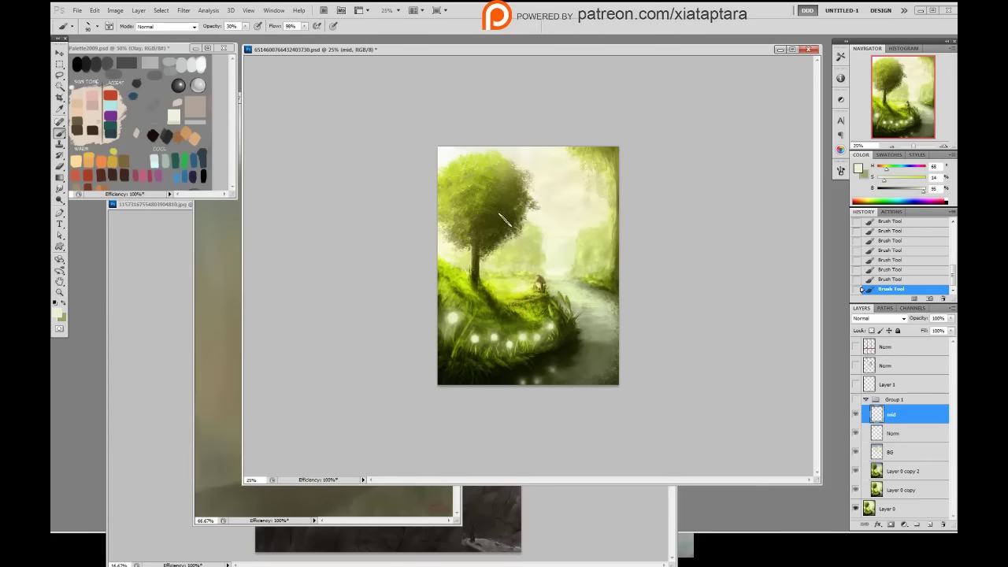
{"action": "left_click", "coordinate": [856, 402]}
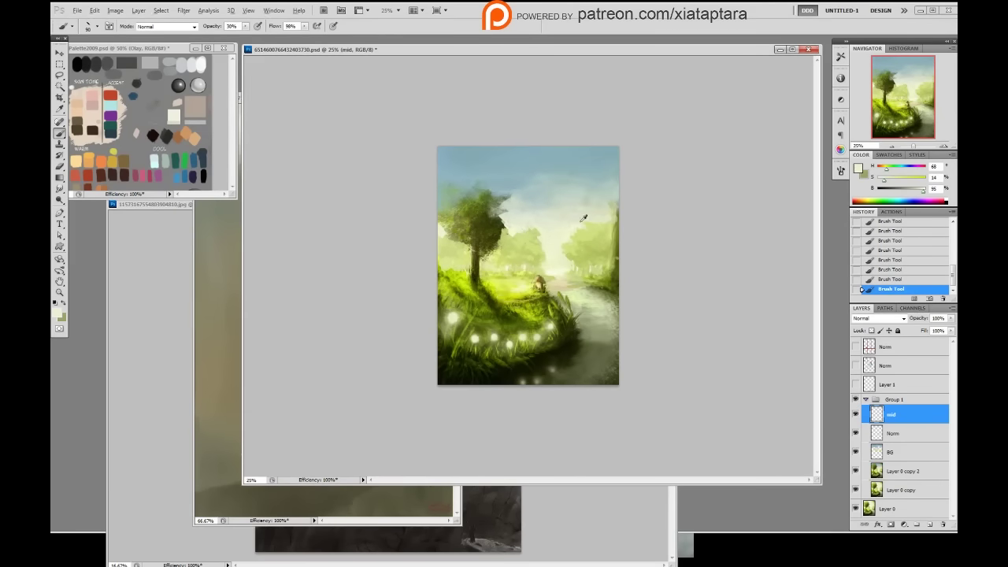
- Paint the right riverbank's grassy edge with sampled greens, raising brush opacity to 80%
{"action": "left_click", "coordinate": [612, 274], "text": "alt"}
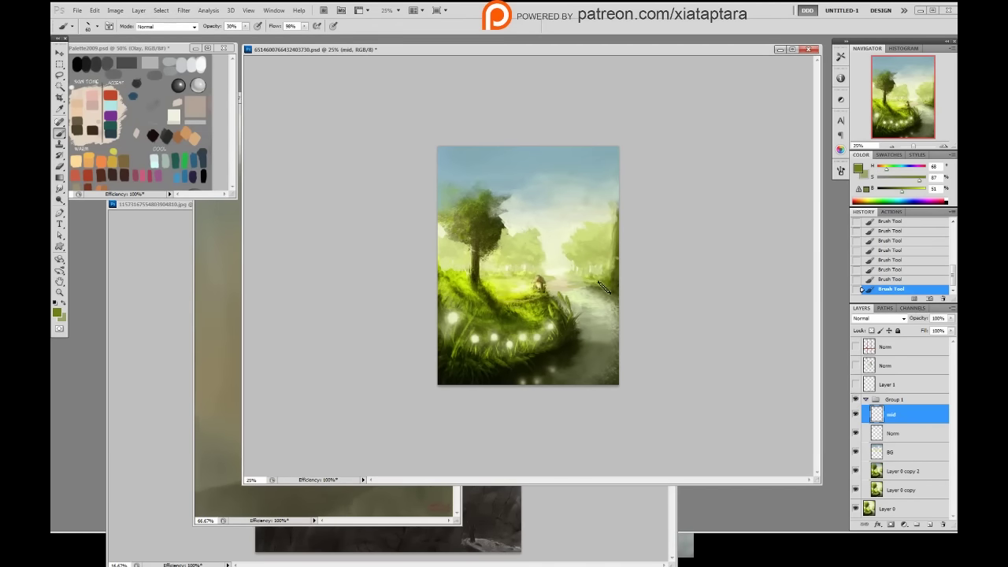
{"action": "left_click", "coordinate": [597, 276], "text": "alt"}
{"action": "left_click", "coordinate": [597, 283], "text": "alt"}
{"action": "key", "text": "8"}
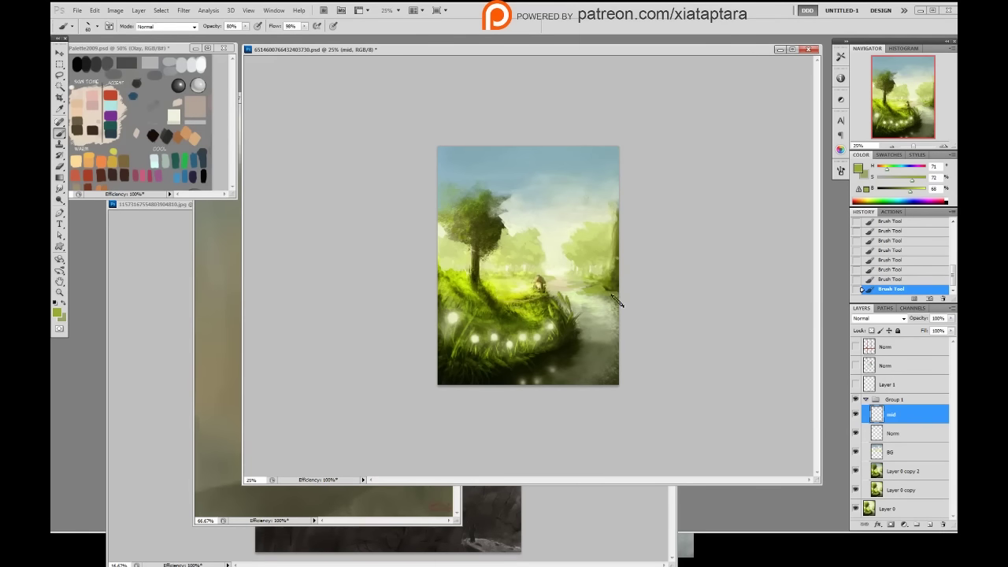
{"action": "left_click", "coordinate": [595, 277], "text": "alt"}
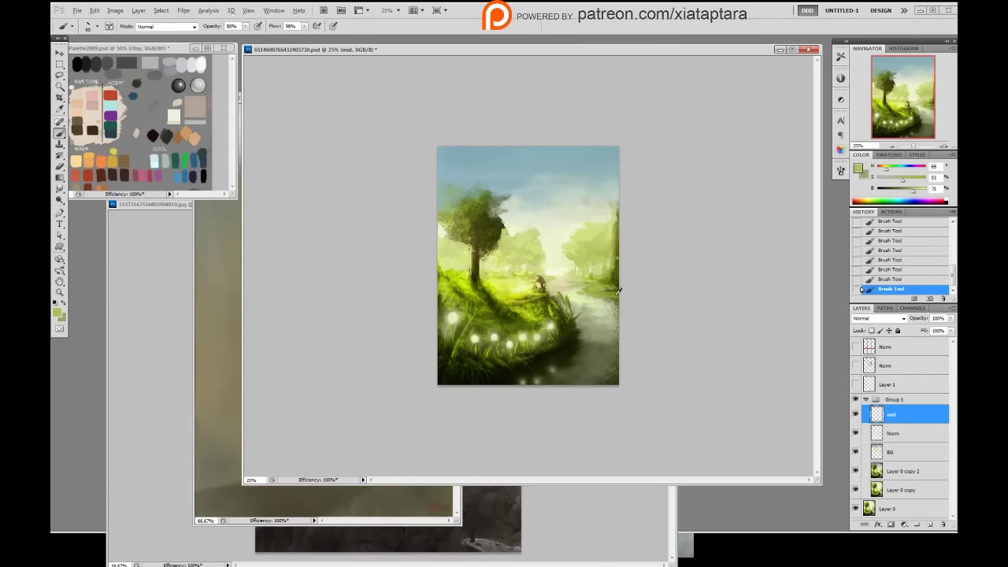
{"action": "left_click", "coordinate": [617, 291], "text": "alt"}
- Refine the right bank's grass with darker and lighter sampled greens, and toggle Group 1 to compare with the original
{"action": "left_click", "coordinate": [616, 284], "text": "alt"}
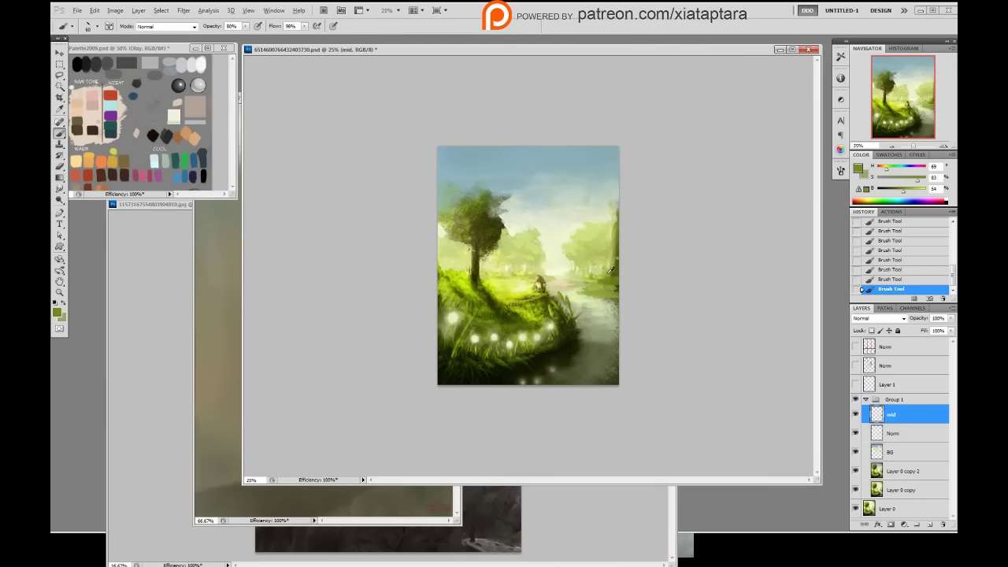
{"action": "left_click", "coordinate": [619, 280], "text": "alt"}
{"action": "left_click", "coordinate": [601, 274], "text": "alt"}
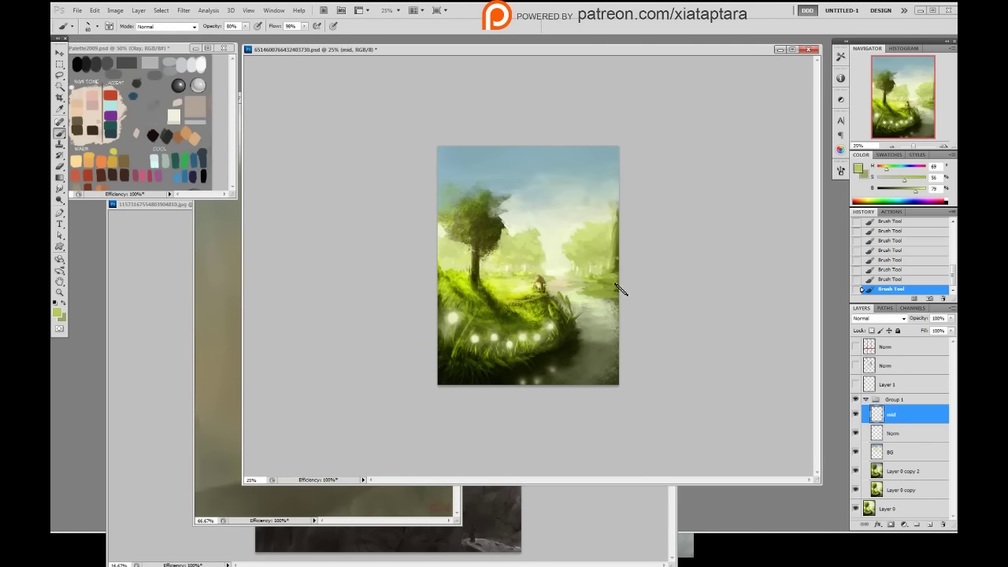
{"action": "left_click", "coordinate": [613, 282], "text": "alt"}
{"action": "left_click", "coordinate": [608, 283], "text": "alt"}
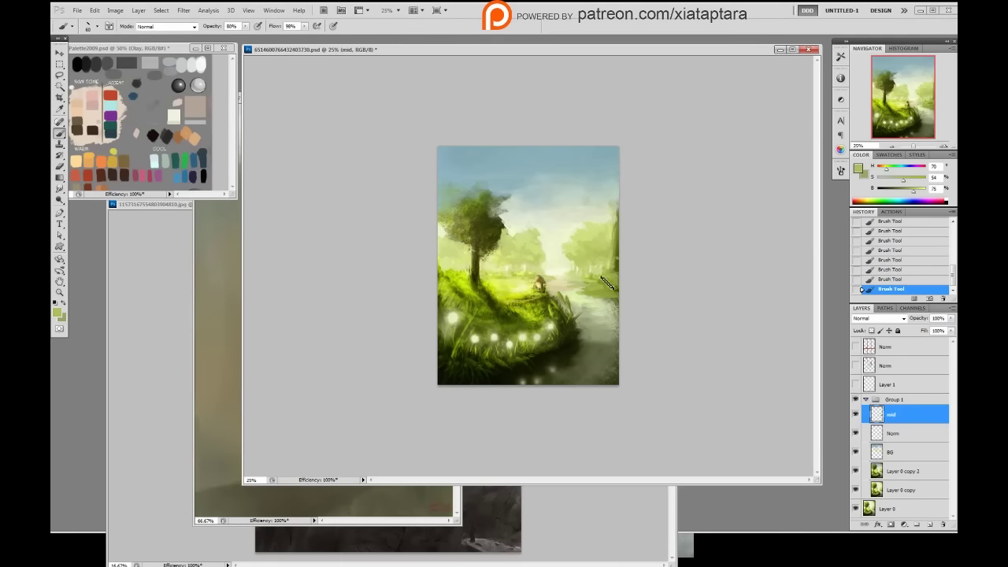
{"action": "left_click", "coordinate": [857, 400]}
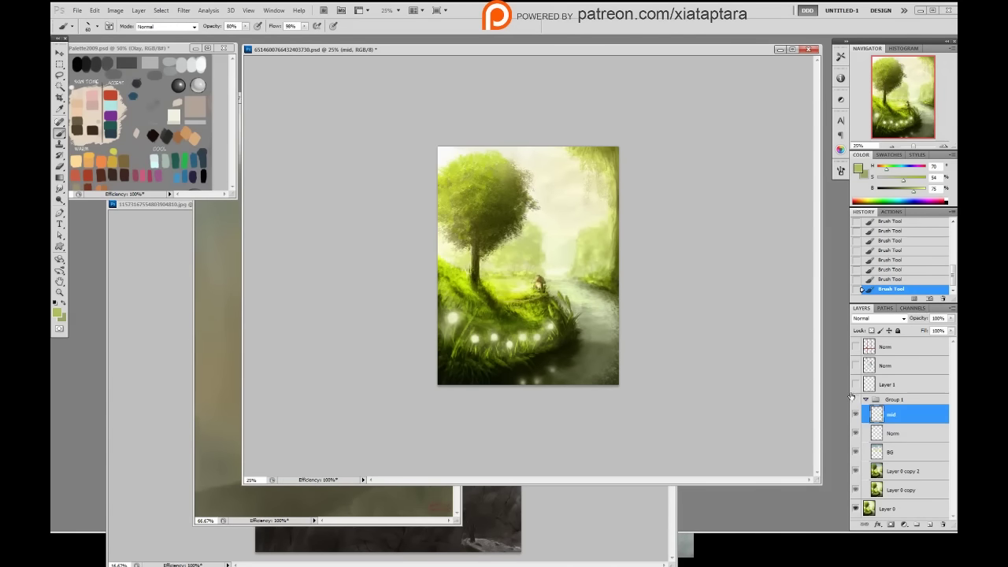
{"action": "left_click", "coordinate": [856, 400]}
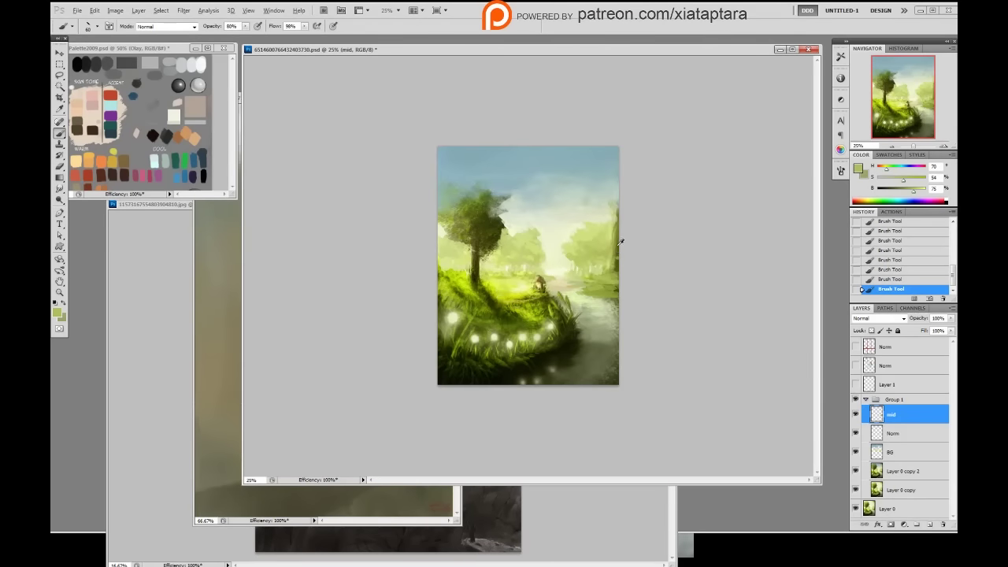
- Rework the bank below the right background trees and paint a darker bush at the canvas's right edge with sampled greens
{"action": "left_click", "coordinate": [596, 273], "text": "alt"}
{"action": "left_click", "coordinate": [598, 270], "text": "alt"}
{"action": "left_click", "coordinate": [587, 277], "text": "alt"}
{"action": "left_click", "coordinate": [592, 278], "text": "alt"}
{"action": "left_click", "coordinate": [595, 282], "text": "alt"}
{"action": "left_click", "coordinate": [615, 246], "text": "alt"}
{"action": "left_click", "coordinate": [617, 248], "text": "alt"}
{"action": "left_click", "coordinate": [603, 244]}
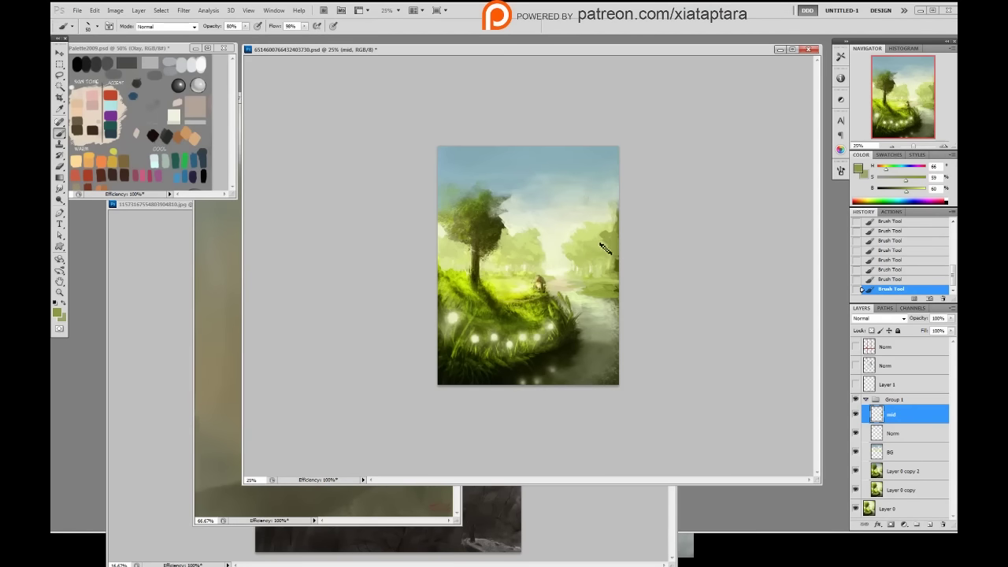
- Compare the original painting and its perspective sketch layer with the repaint by toggling their visibility
{"action": "left_click", "coordinate": [856, 401]}
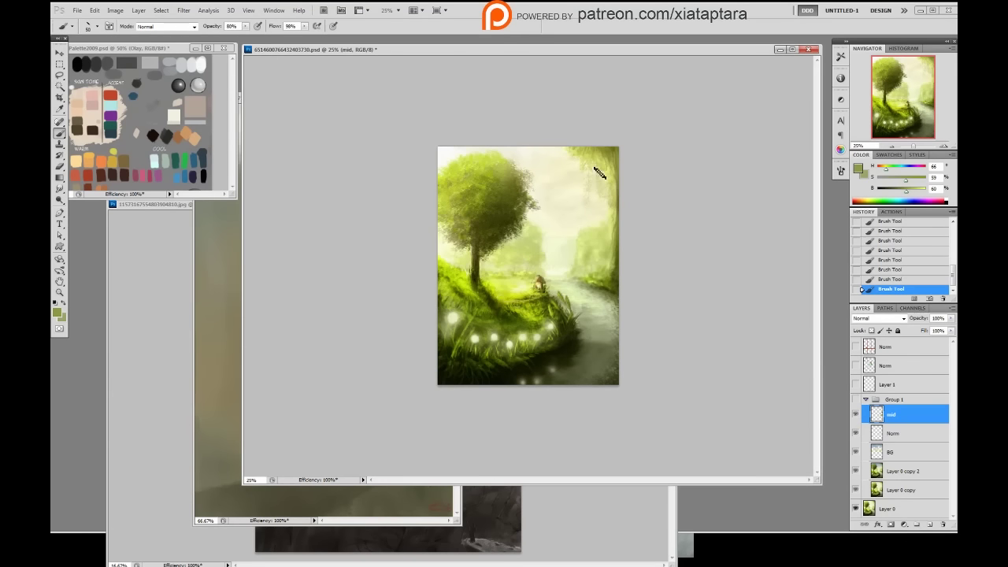
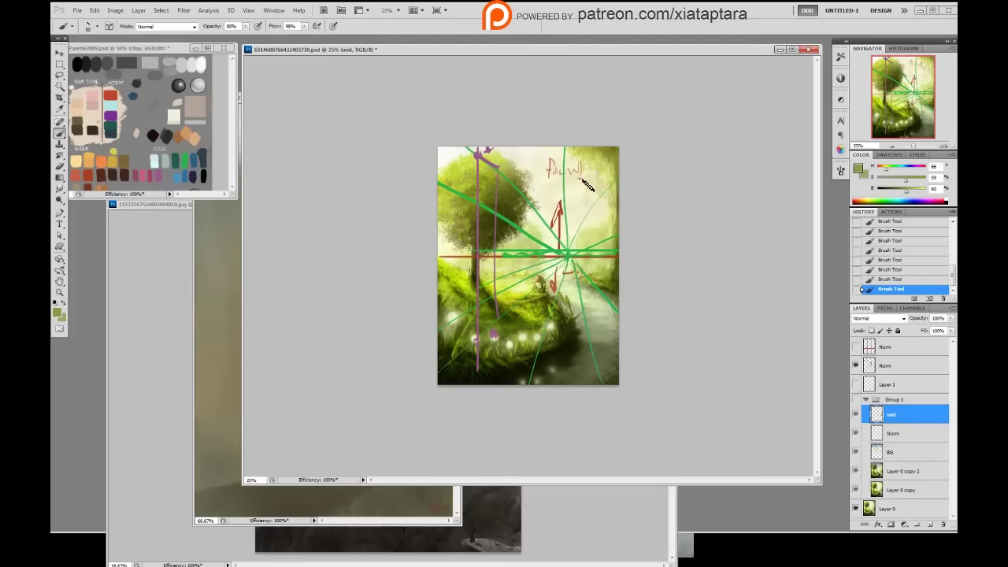
{"action": "left_click", "coordinate": [856, 365]}
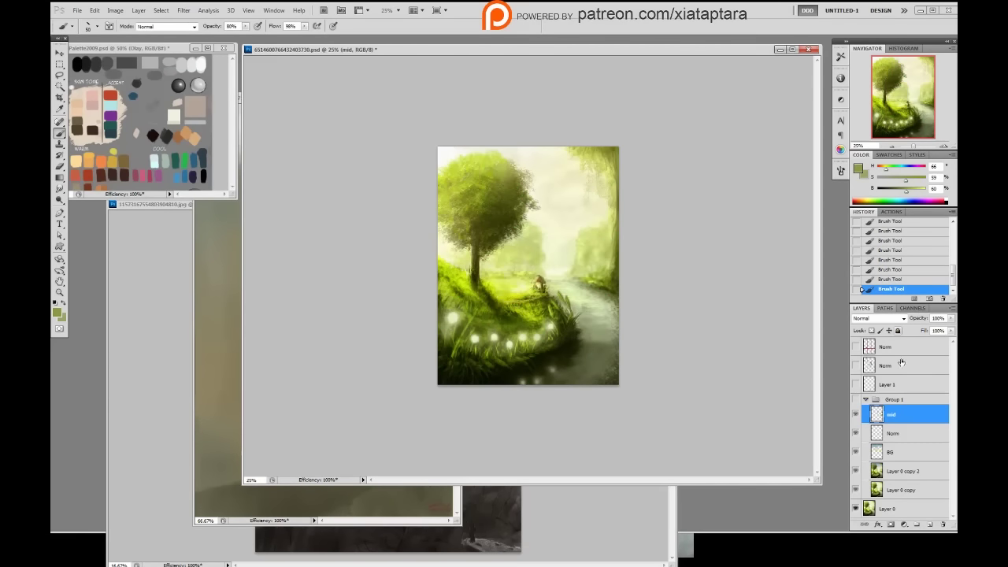
{"action": "left_click", "coordinate": [856, 400]}
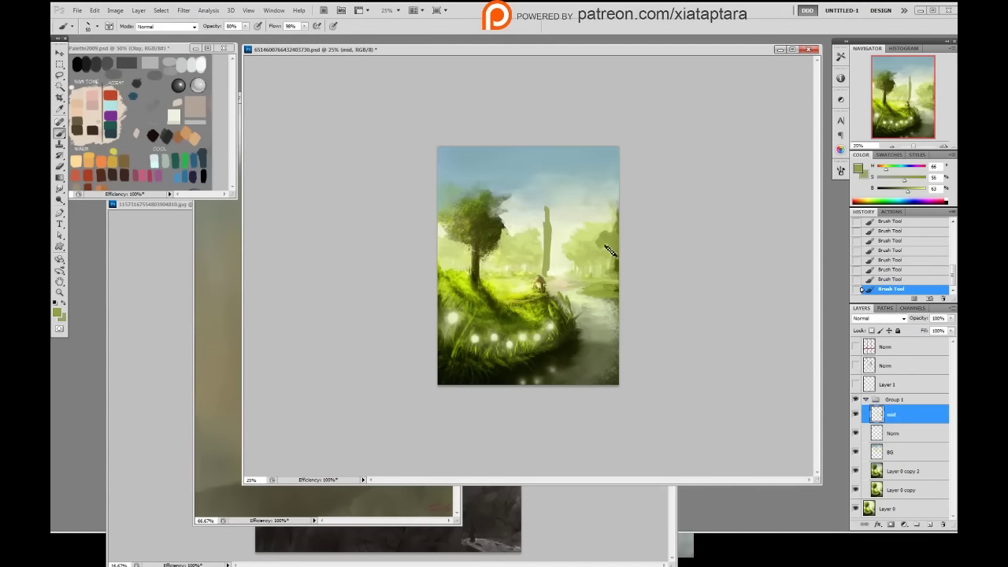
{"action": "mouse_move", "coordinate": [620, 236]}
{"action": "left_mouse_down"}
{"action": "mouse_move", "coordinate": [597, 219]}
{"action": "mouse_move", "coordinate": [607, 217]}
{"action": "mouse_move", "coordinate": [614, 221]}
{"action": "mouse_move", "coordinate": [547, 211]}
{"action": "mouse_move", "coordinate": [543, 260]}
{"action": "mouse_move", "coordinate": [549, 231]}
{"action": "left_mouse_up"}
{"action": "key", "text": "e"}
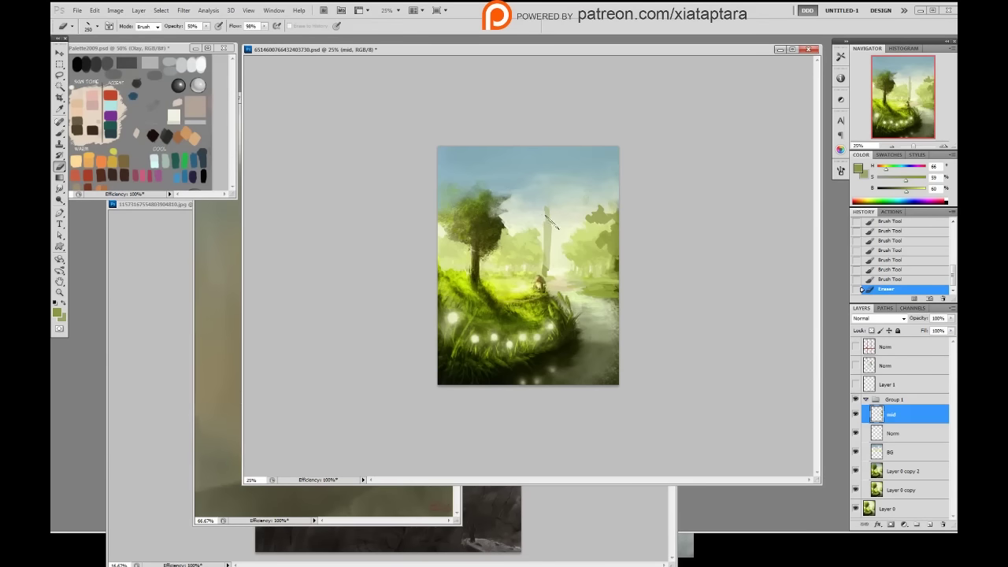
{"action": "left_click_drag", "start_coordinate": [952, 277], "coordinate": [953, 258]}
{"action": "left_click", "coordinate": [925, 250]}
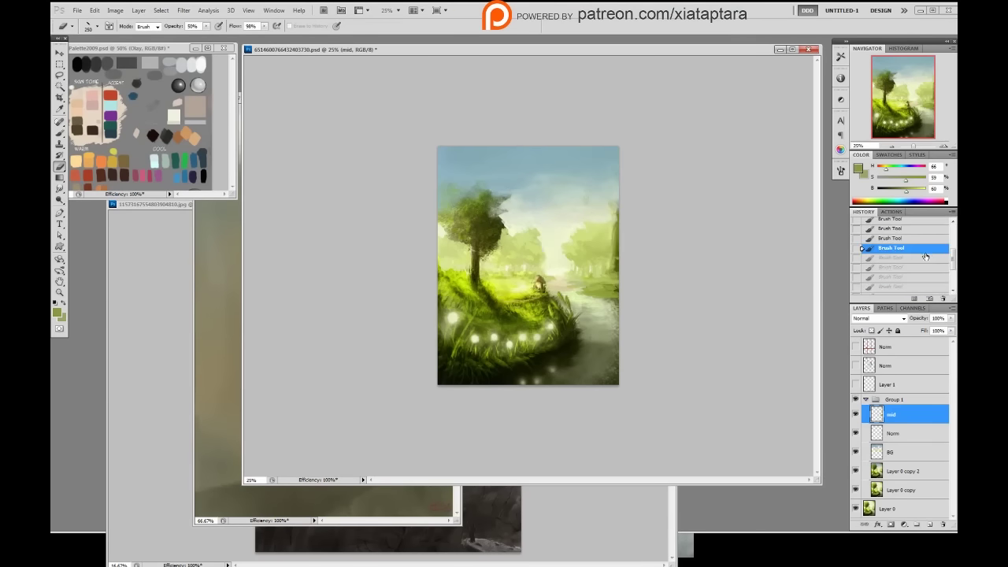
{"action": "key", "text": "ctrl+shift+z"}
{"action": "key", "text": "ctrl+shift+z"}
{"action": "key", "text": "ctrl+shift+z"}
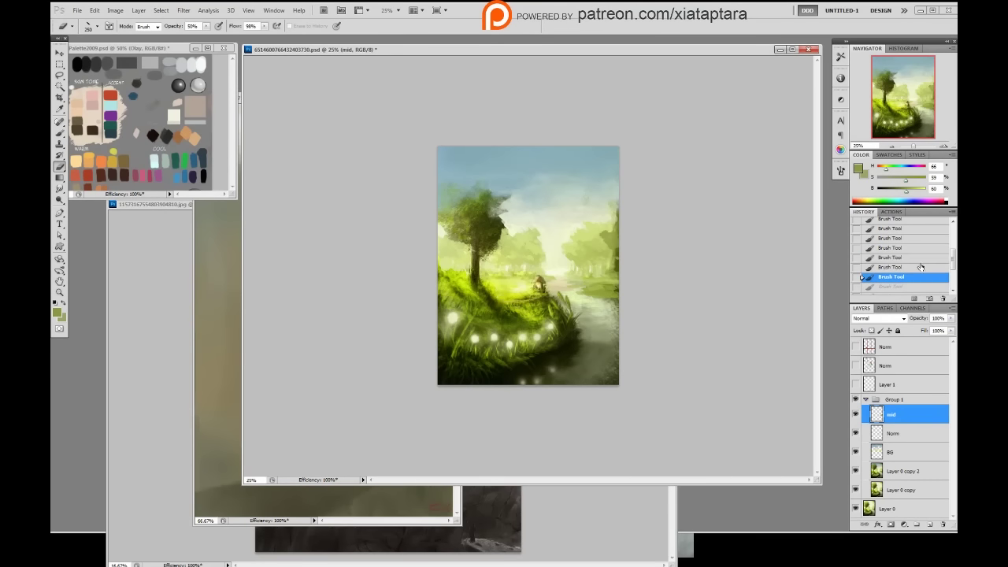
{"action": "left_click", "coordinate": [924, 271]}
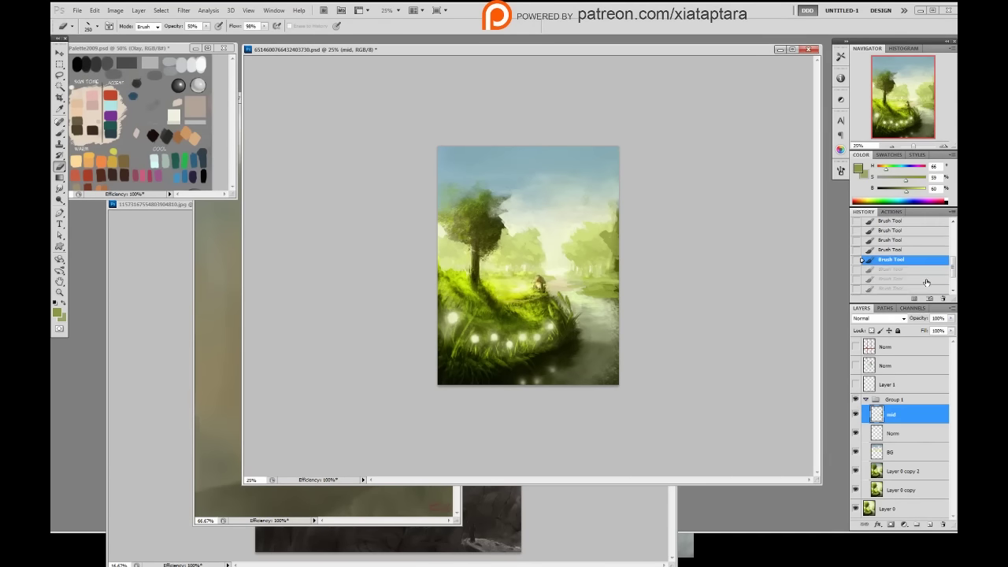
{"action": "left_click", "coordinate": [911, 261]}
- Repaint the dark bush at the right edge with sampled green, soften it with the Eraser, and add foliage above it
{"action": "key", "text": "b"}
{"action": "left_click", "coordinate": [615, 234], "text": "alt"}
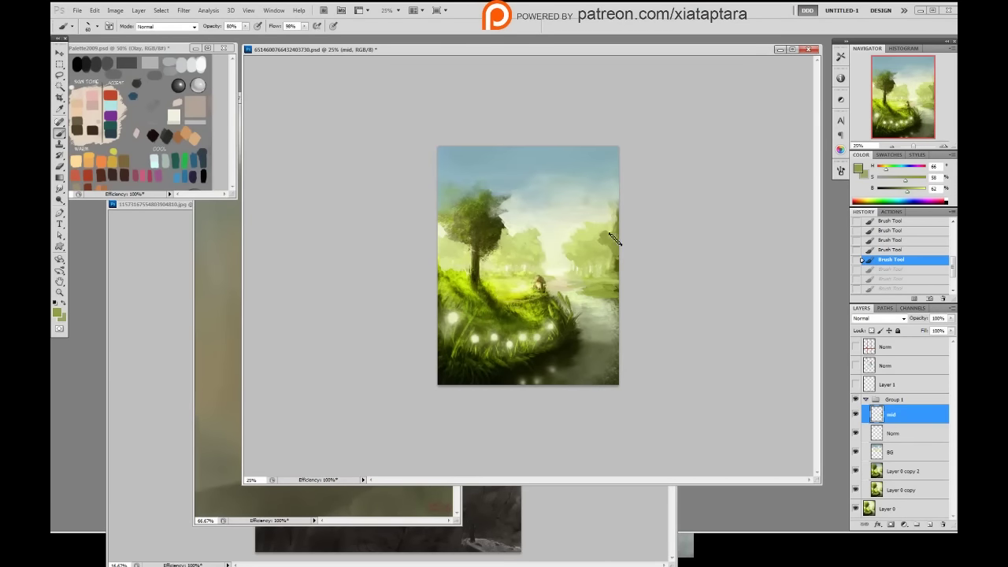
{"action": "left_click_drag", "start_coordinate": [616, 240], "coordinate": [618, 235]}
{"action": "key", "text": "e"}
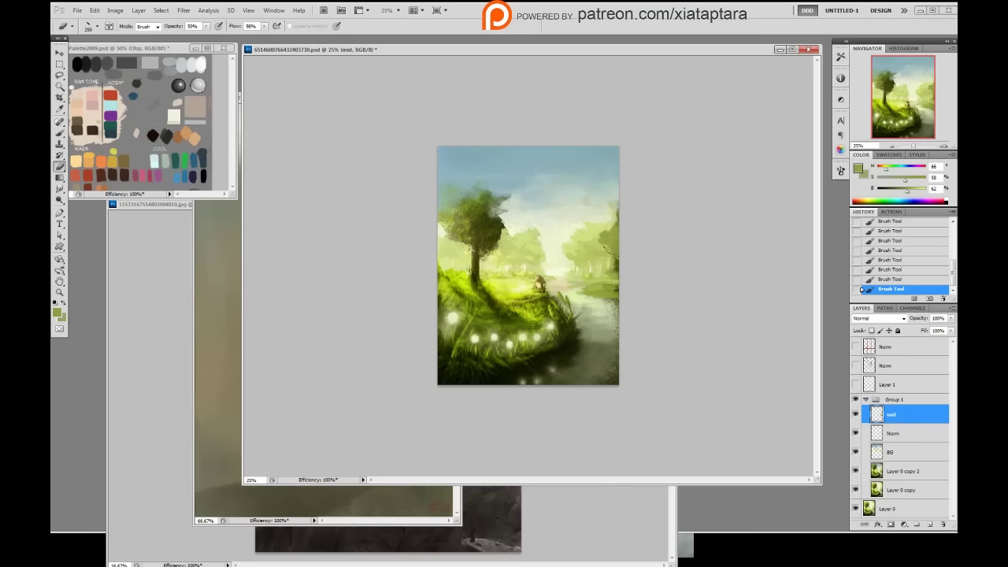
{"action": "key", "text": "b"}
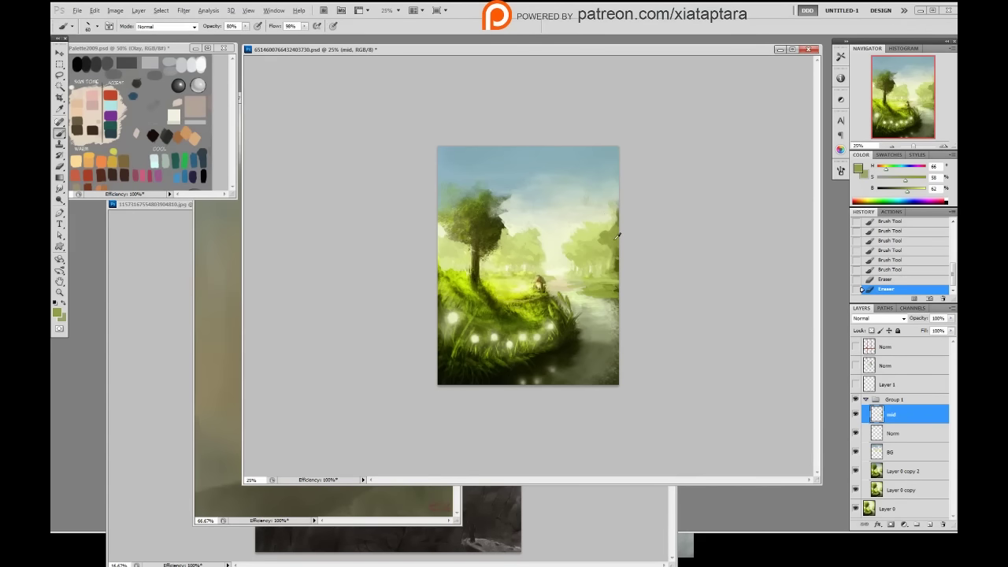
{"action": "mouse_move", "coordinate": [598, 229]}
{"action": "left_mouse_down"}
{"action": "mouse_move", "coordinate": [592, 220]}
{"action": "mouse_move", "coordinate": [611, 226]}
{"action": "mouse_move", "coordinate": [611, 214]}
{"action": "mouse_move", "coordinate": [626, 226]}
{"action": "left_mouse_up"}
- Pick a leafy brush tip for the overhanging foliage at the right edge, and trim its outline with the Eraser
{"action": "right_click", "coordinate": [661, 245]}
{"action": "right_click", "coordinate": [603, 249]}
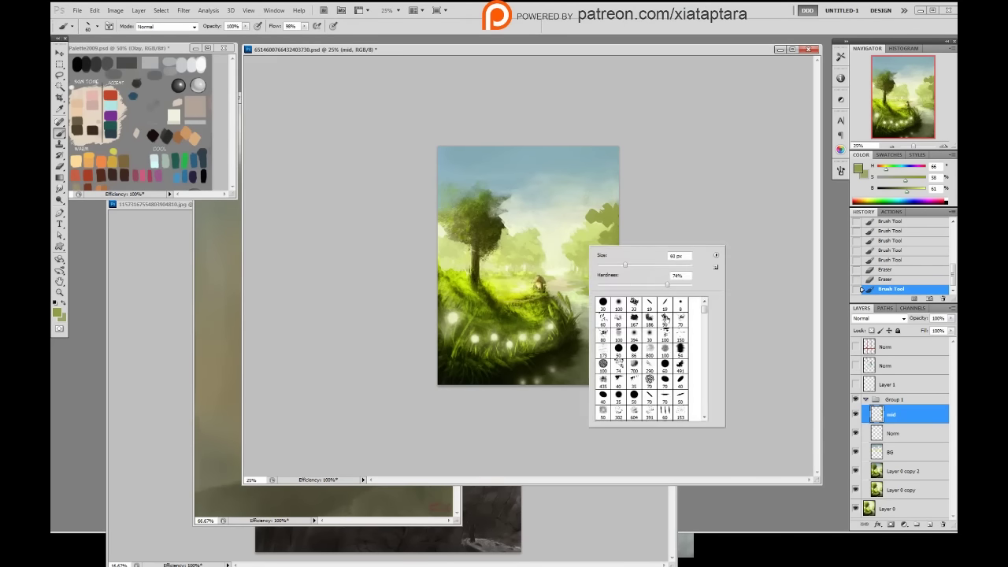
{"action": "left_click", "coordinate": [666, 318]}
{"action": "left_click", "coordinate": [664, 207]}
{"action": "mouse_move", "coordinate": [590, 223]}
{"action": "left_mouse_down"}
{"action": "mouse_move", "coordinate": [606, 227]}
{"action": "mouse_move", "coordinate": [594, 220]}
{"action": "mouse_move", "coordinate": [589, 236]}
{"action": "mouse_move", "coordinate": [590, 219]}
{"action": "mouse_move", "coordinate": [592, 230]}
{"action": "left_mouse_up"}
{"action": "key", "text": "e"}
{"action": "right_click", "coordinate": [592, 230]}
{"action": "left_click", "coordinate": [670, 296]}
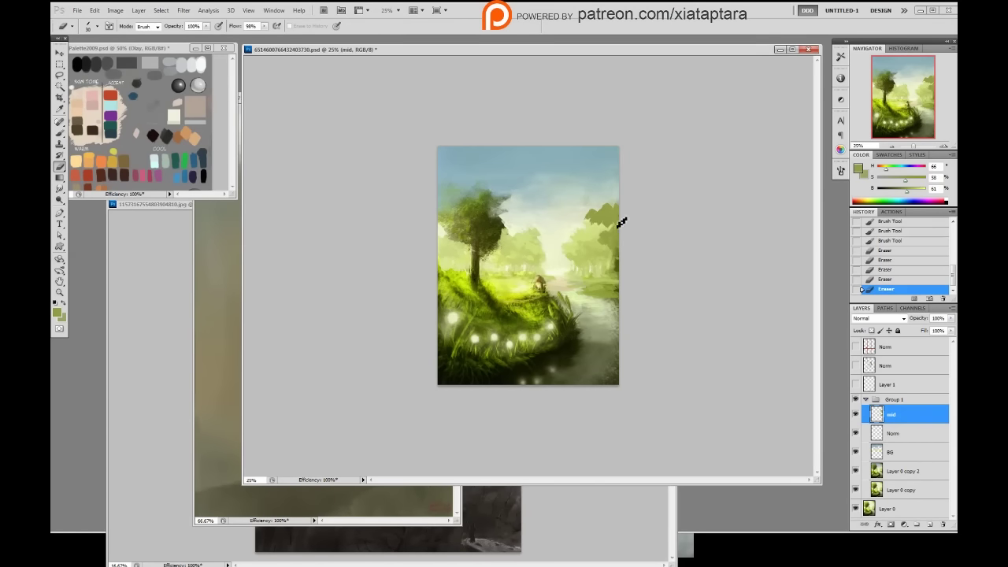
- Extend the overhanging foliage and the tree mass below it along the right edge with sampled green
{"action": "key", "text": "b"}
{"action": "right_click", "coordinate": [616, 211]}
{"action": "left_click", "coordinate": [597, 200], "text": "alt"}
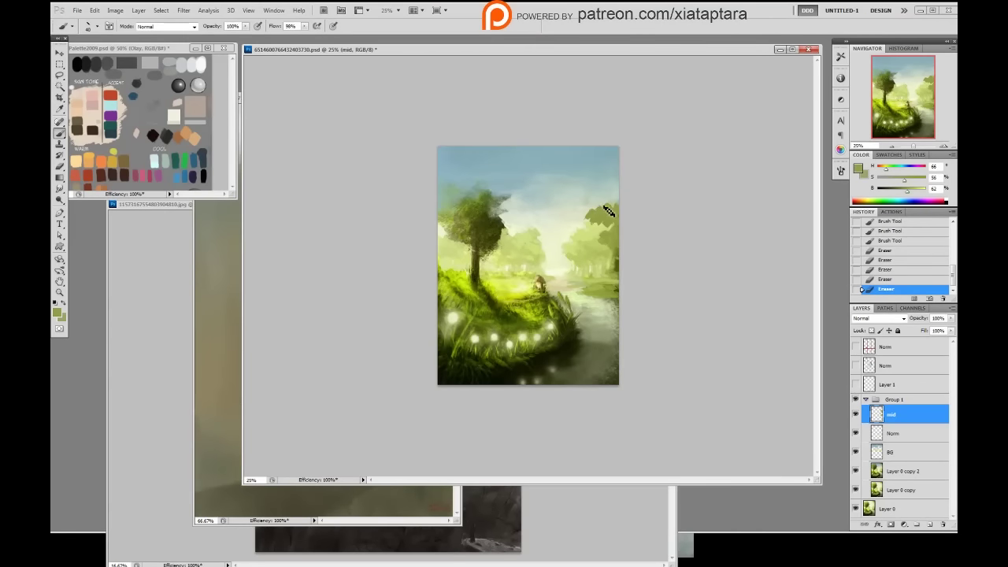
{"action": "mouse_move", "coordinate": [602, 212]}
{"action": "left_mouse_down"}
{"action": "mouse_move", "coordinate": [611, 204]}
{"action": "mouse_move", "coordinate": [623, 215]}
{"action": "left_mouse_up"}
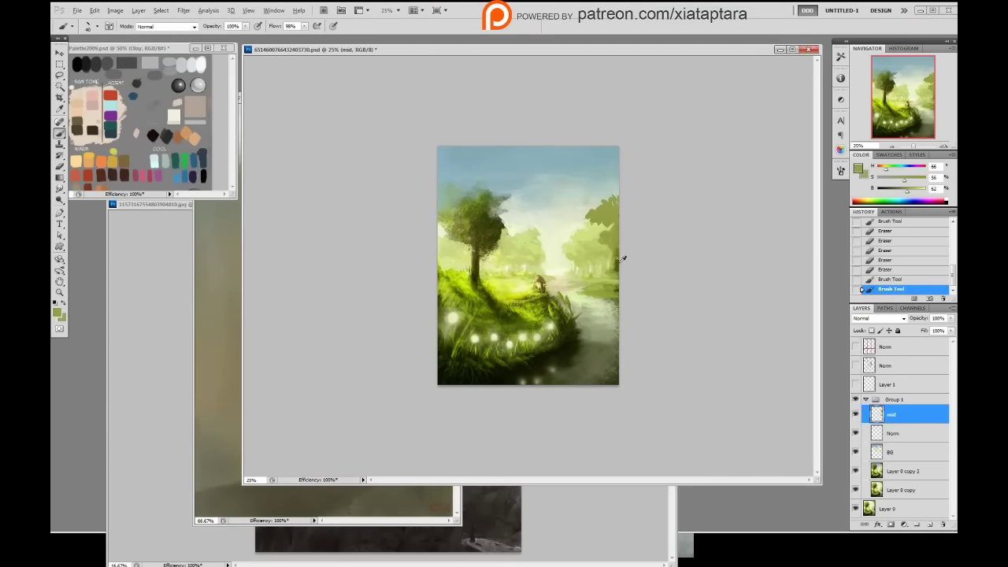
{"action": "mouse_move", "coordinate": [614, 251]}
{"action": "left_mouse_down"}
{"action": "mouse_move", "coordinate": [628, 270]}
{"action": "mouse_move", "coordinate": [616, 274]}
{"action": "left_mouse_up"}
- Paint a darker bush at the right bank's waterline and enlarge the foliage above it with sampled greens
{"action": "left_click", "coordinate": [614, 264], "text": "alt"}
{"action": "left_click", "coordinate": [616, 286], "text": "alt"}
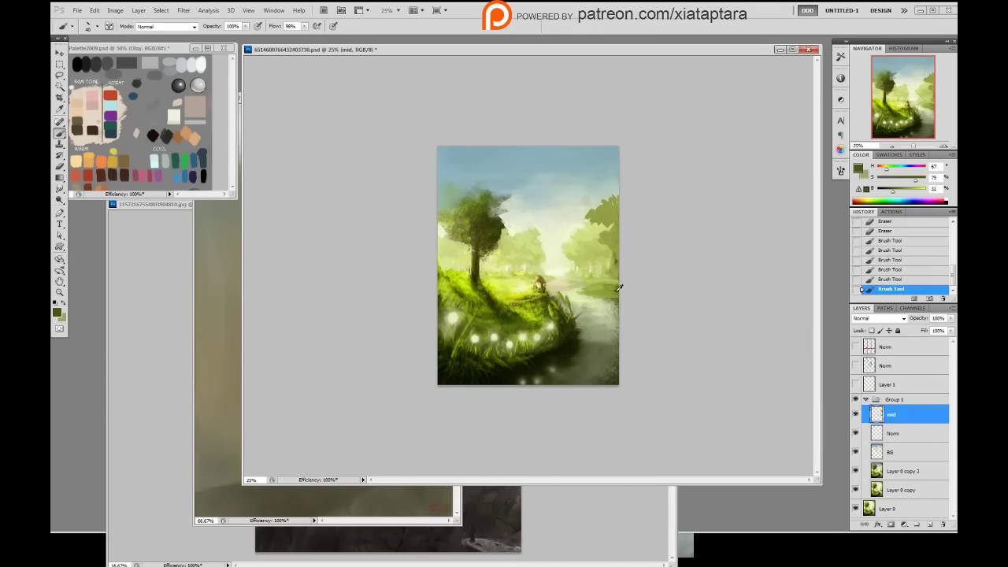
{"action": "left_click", "coordinate": [613, 283], "text": "alt"}
{"action": "left_click", "coordinate": [612, 289], "text": "alt"}
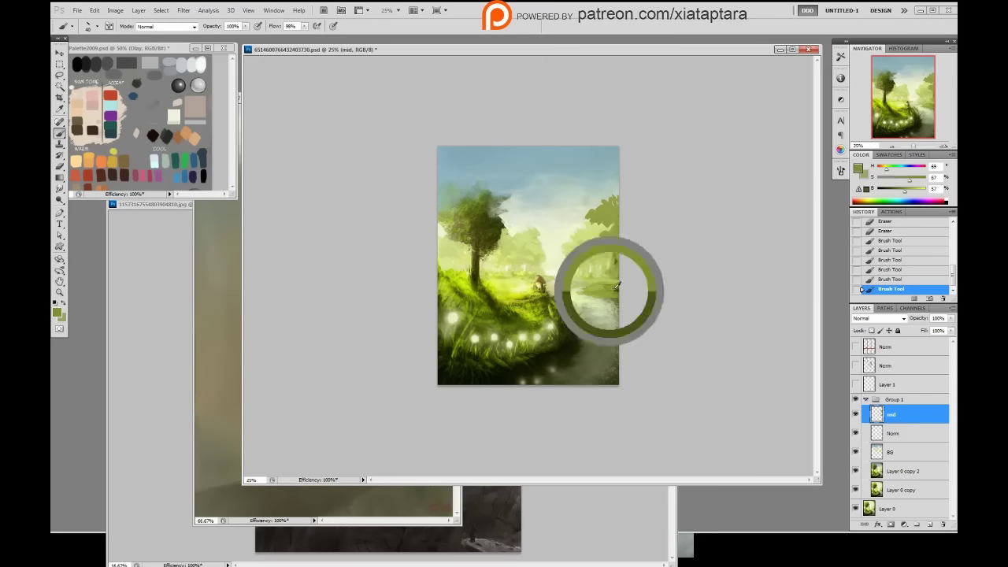
{"action": "left_click", "coordinate": [901, 193]}
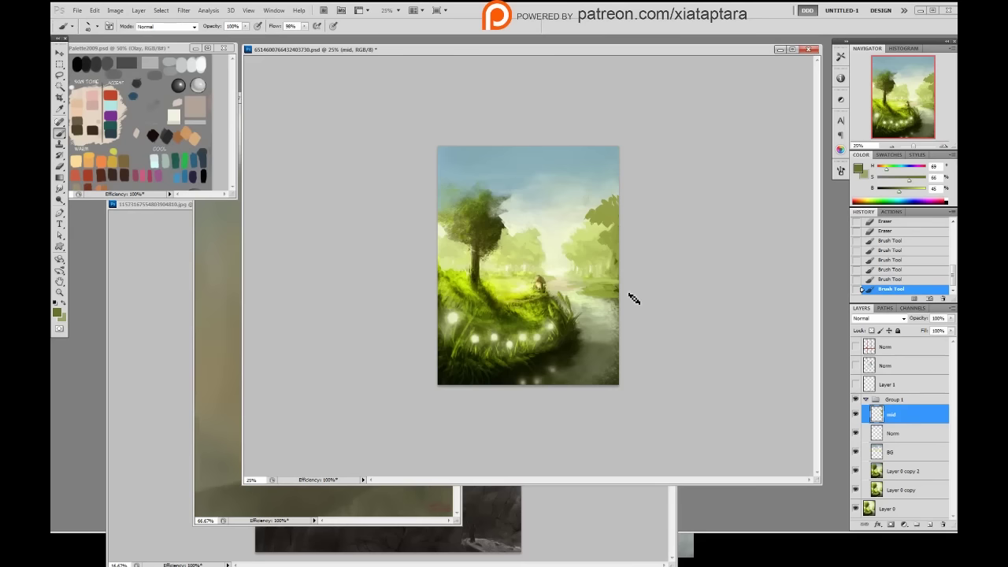
{"action": "mouse_move", "coordinate": [630, 296]}
{"action": "left_mouse_down"}
{"action": "mouse_move", "coordinate": [617, 292]}
{"action": "mouse_move", "coordinate": [613, 306]}
{"action": "left_mouse_up"}
{"action": "left_click", "coordinate": [610, 206], "text": "alt"}
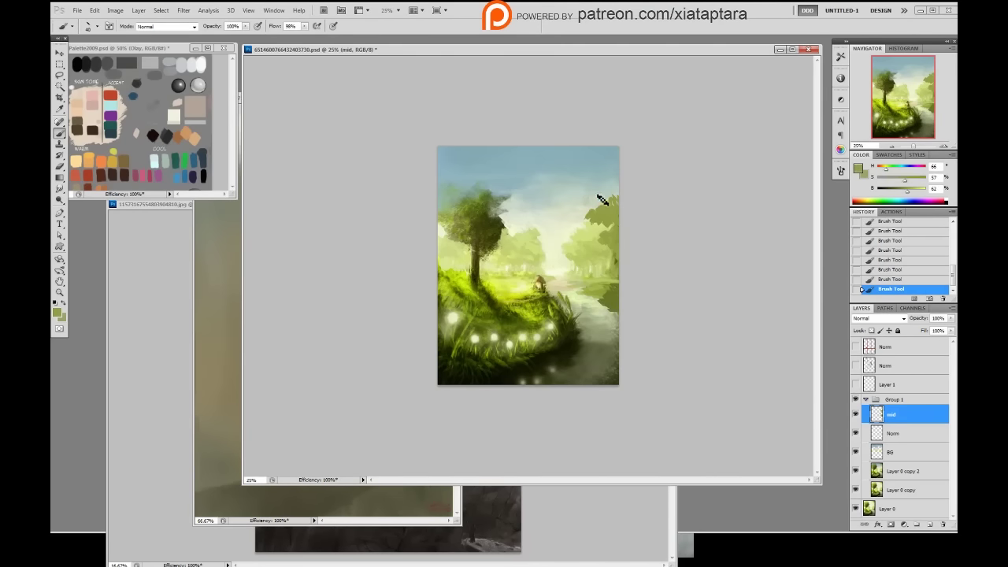
{"action": "left_click_drag", "start_coordinate": [581, 233], "coordinate": [589, 236]}
- Paint over the small house and fill in the grassy ground behind the hill with sampled greens
{"action": "left_click", "coordinate": [549, 274], "text": "alt"}
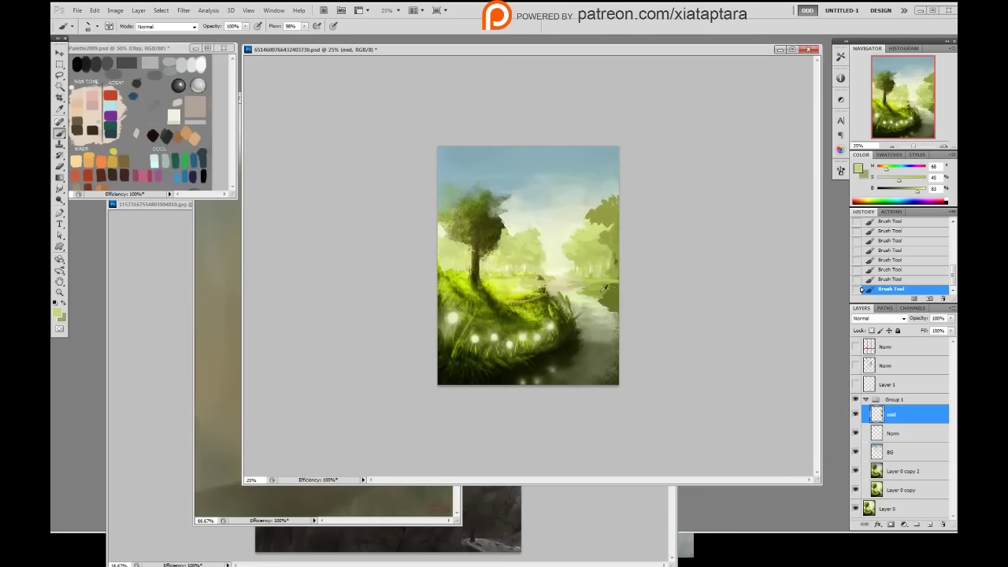
{"action": "left_click", "coordinate": [602, 292], "text": "alt"}
{"action": "mouse_move", "coordinate": [507, 289]}
{"action": "left_mouse_down"}
{"action": "mouse_move", "coordinate": [543, 294]}
{"action": "mouse_move", "coordinate": [534, 281]}
{"action": "left_mouse_up"}
{"action": "left_click", "coordinate": [515, 282], "text": "alt"}
{"action": "left_click_drag", "start_coordinate": [553, 285], "coordinate": [564, 292]}
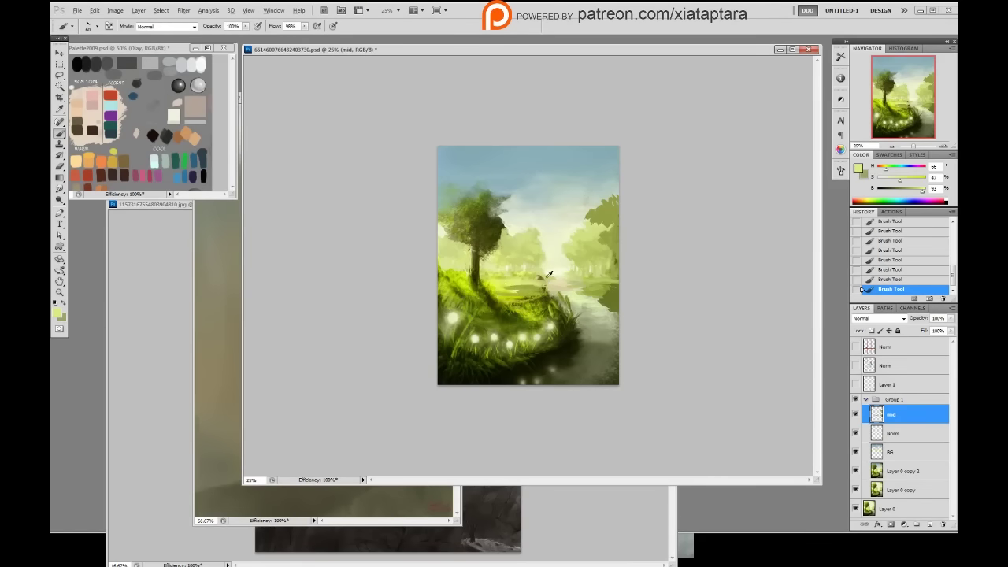
{"action": "left_click", "coordinate": [543, 281], "text": "alt"}
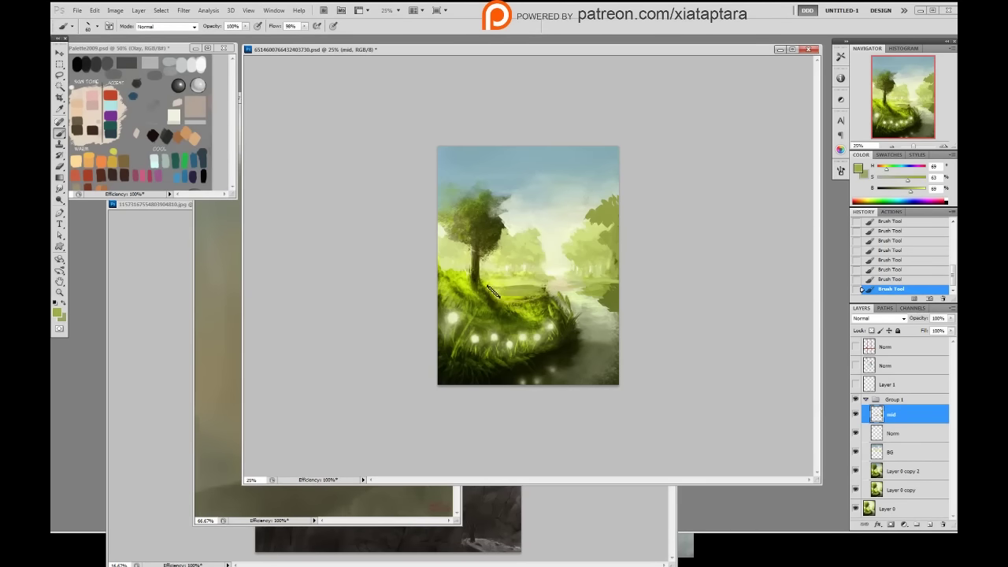
- Refine the grassy bank behind the hill with sampled light greens
{"action": "left_click", "coordinate": [514, 281], "text": "alt"}
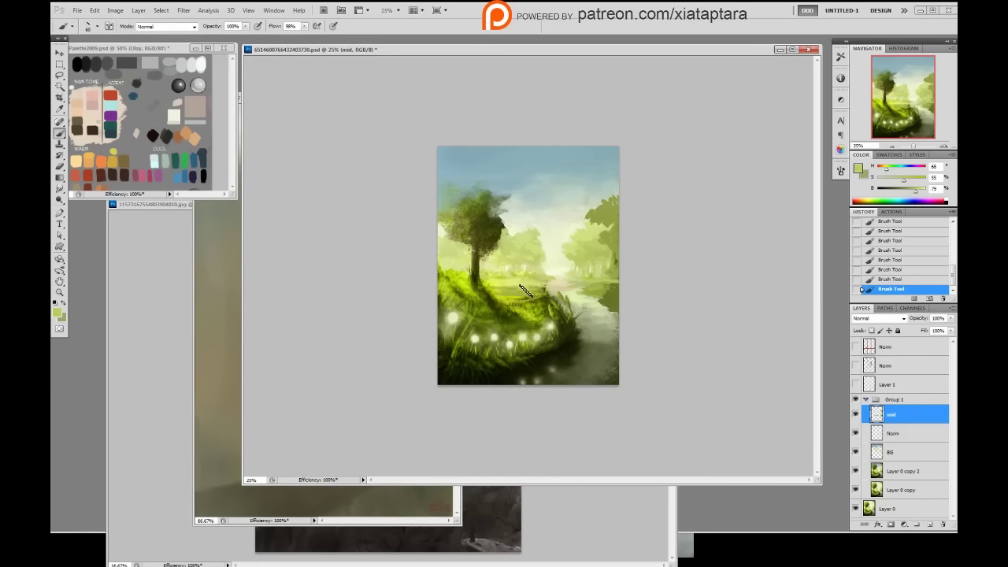
{"action": "left_click", "coordinate": [535, 287], "text": "alt"}
{"action": "left_click", "coordinate": [547, 292], "text": "alt"}
- Mix a muted tan and paint a sandy patch beside the river, just behind the hill's tip
{"action": "left_click_drag", "start_coordinate": [916, 193], "coordinate": [880, 167]}
{"action": "left_click", "coordinate": [570, 284], "text": "alt"}
{"action": "left_click", "coordinate": [570, 289], "text": "alt"}
{"action": "left_click", "coordinate": [879, 170]}
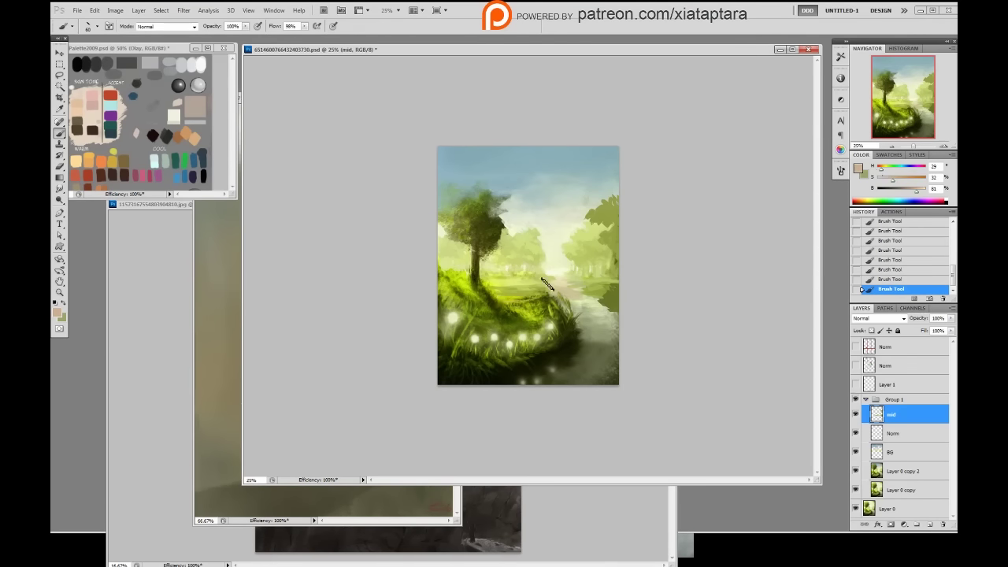
{"action": "mouse_move", "coordinate": [568, 297]}
{"action": "left_mouse_down"}
{"action": "mouse_move", "coordinate": [582, 300]}
{"action": "mouse_move", "coordinate": [563, 300]}
{"action": "left_mouse_up"}
{"action": "left_click", "coordinate": [579, 291], "text": "alt"}
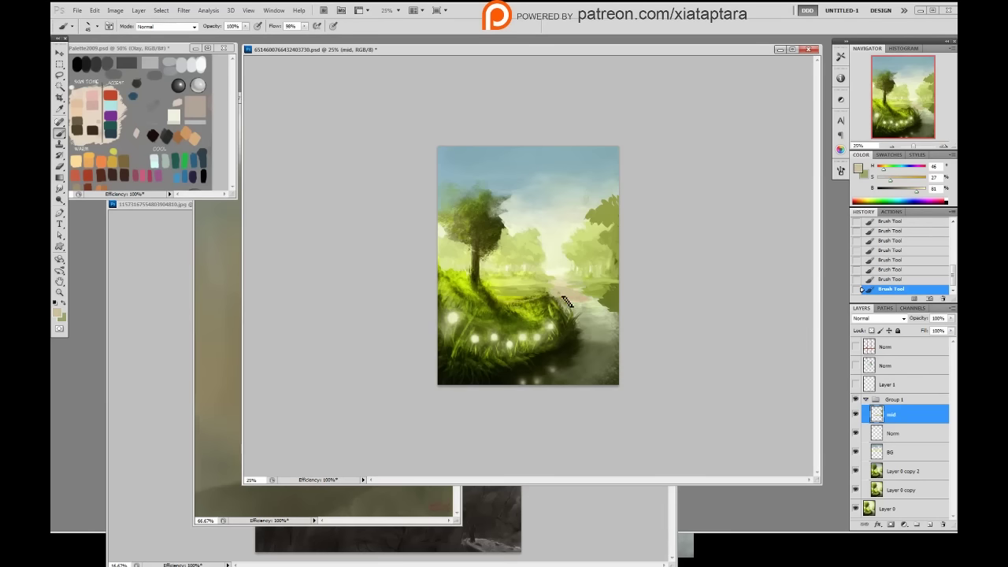
- Shift the tan to a pinker hue and build up the sandy patch with sampled neighbouring tones
{"action": "left_click", "coordinate": [879, 167]}
{"action": "left_click", "coordinate": [894, 178]}
{"action": "left_click", "coordinate": [572, 289], "text": "alt"}
{"action": "left_click", "coordinate": [562, 287], "text": "alt"}
{"action": "left_click_drag", "start_coordinate": [565, 286], "coordinate": [573, 292]}
{"action": "left_click", "coordinate": [572, 298], "text": "alt"}
{"action": "left_click", "coordinate": [565, 298], "text": "alt"}
- Repaint the grass edge where it meets the sandy patch with sampled greens
{"action": "left_click", "coordinate": [543, 285], "text": "alt"}
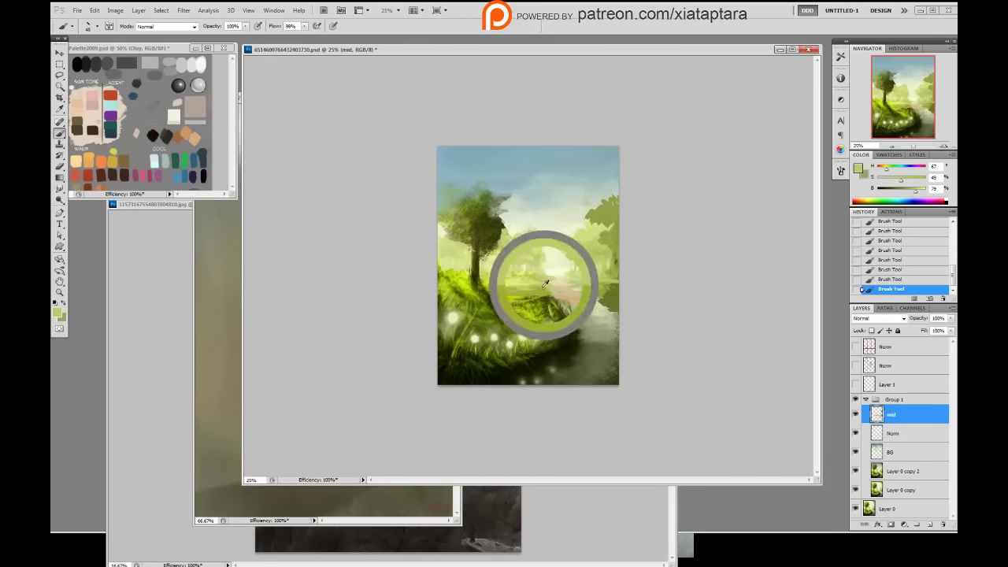
{"action": "left_click", "coordinate": [555, 296], "text": "alt"}
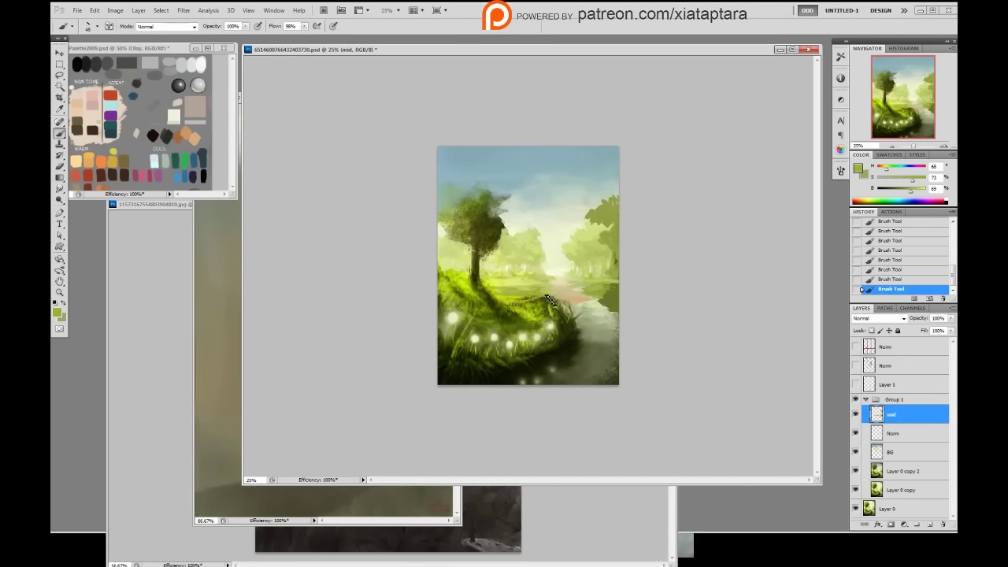
{"action": "left_click", "coordinate": [536, 295], "text": "alt"}
- Extend the sandy patch toward the right bank and lighten the water above it with paler sampled tones
{"action": "left_click", "coordinate": [591, 305], "text": "alt"}
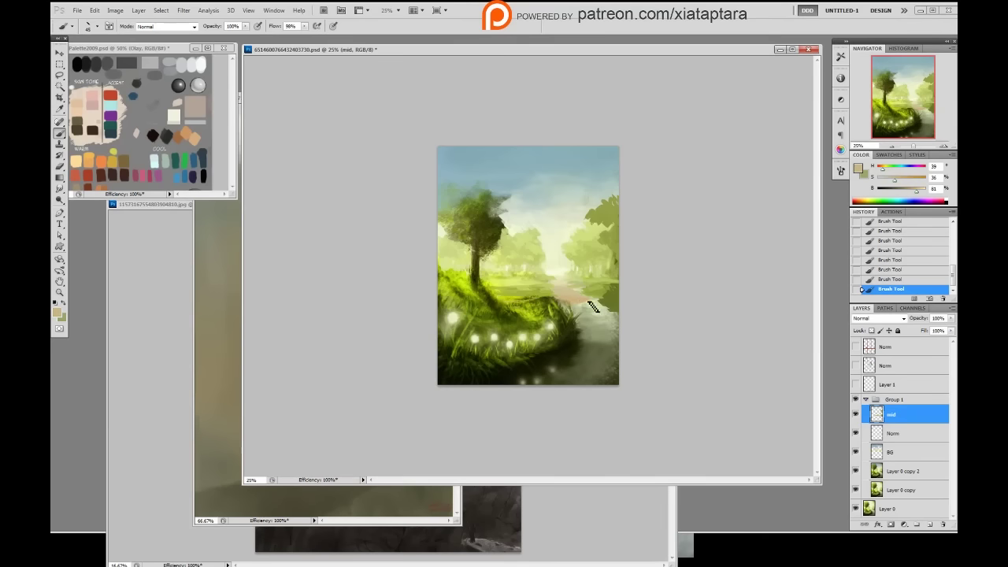
{"action": "left_click", "coordinate": [908, 194]}
{"action": "left_click", "coordinate": [584, 298], "text": "alt"}
{"action": "left_click", "coordinate": [582, 297], "text": "alt"}
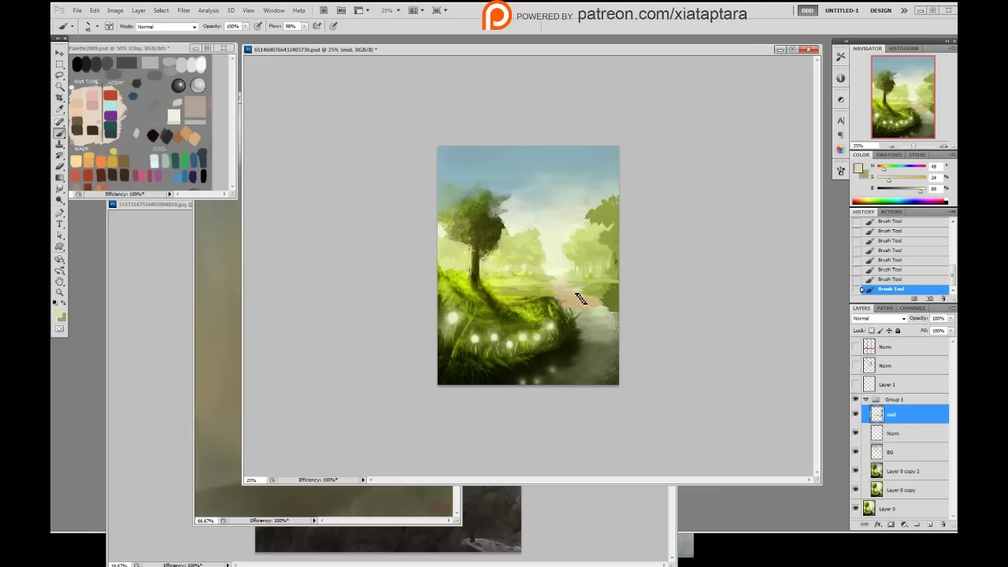
{"action": "left_click", "coordinate": [579, 293], "text": "alt"}
{"action": "left_click", "coordinate": [562, 280], "text": "alt"}
{"action": "left_click", "coordinate": [561, 279], "text": "alt"}
- Switch to a slanted 19 px brush tip and refine the edges of the sandy patch with sampled colors
{"action": "right_click", "coordinate": [616, 272]}
{"action": "left_click", "coordinate": [677, 323]}
{"action": "left_click", "coordinate": [725, 258]}
{"action": "left_click", "coordinate": [565, 288], "text": "alt"}
{"action": "left_click", "coordinate": [573, 299], "text": "alt"}
{"action": "left_click", "coordinate": [577, 297], "text": "alt"}
- Flatten the 30 px round brush tip to 0% roundness at a 61° angle
{"action": "right_click", "coordinate": [575, 273]}
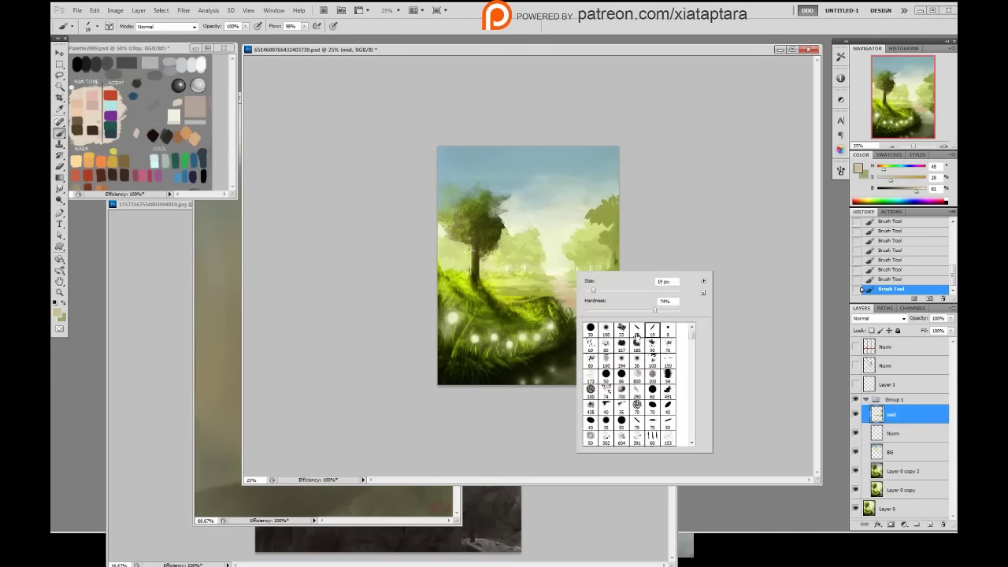
{"action": "left_click", "coordinate": [590, 327]}
{"action": "left_click", "coordinate": [840, 170]}
{"action": "left_click", "coordinate": [805, 188]}
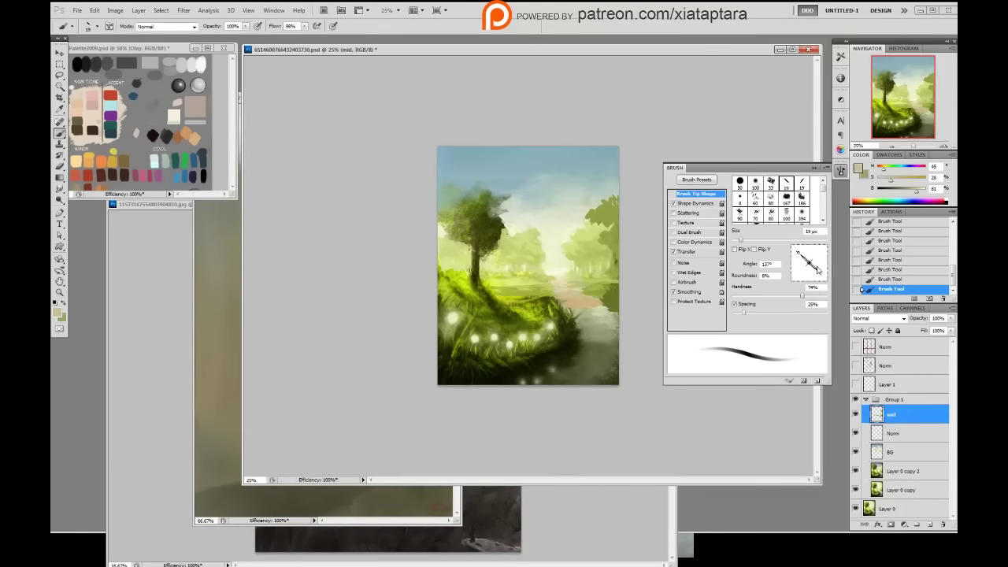
{"action": "right_click", "coordinate": [590, 256]}
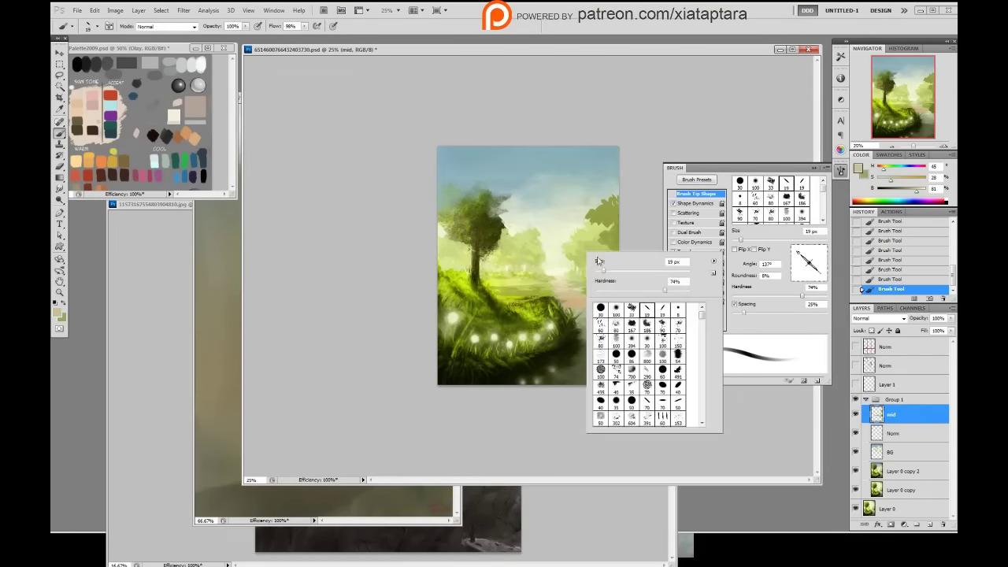
{"action": "left_click", "coordinate": [601, 308]}
{"action": "left_click", "coordinate": [810, 252]}
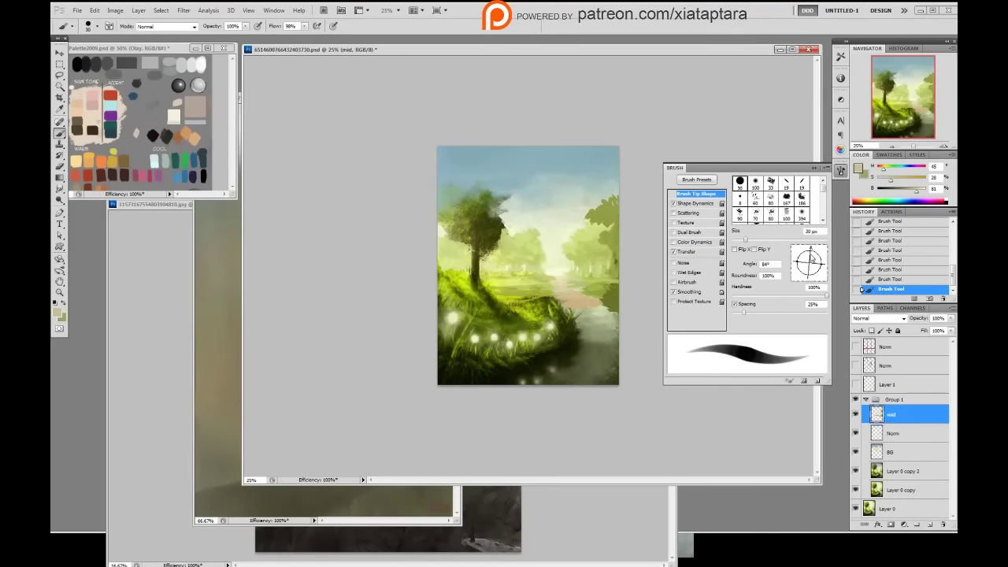
{"action": "mouse_move", "coordinate": [821, 264]}
{"action": "left_mouse_down"}
{"action": "mouse_move", "coordinate": [809, 263]}
{"action": "mouse_move", "coordinate": [817, 249]}
{"action": "left_mouse_up"}
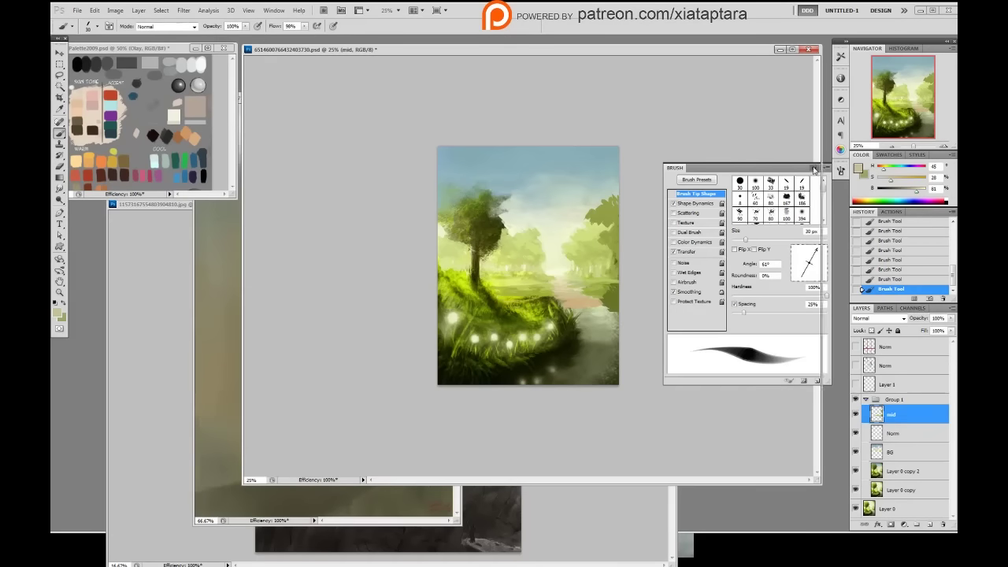
{"action": "left_click", "coordinate": [840, 170]}
- Choose the upward-slanting 19 px brush tip and touch up the border between the sandy patch and the grass
{"action": "right_click", "coordinate": [506, 327]}
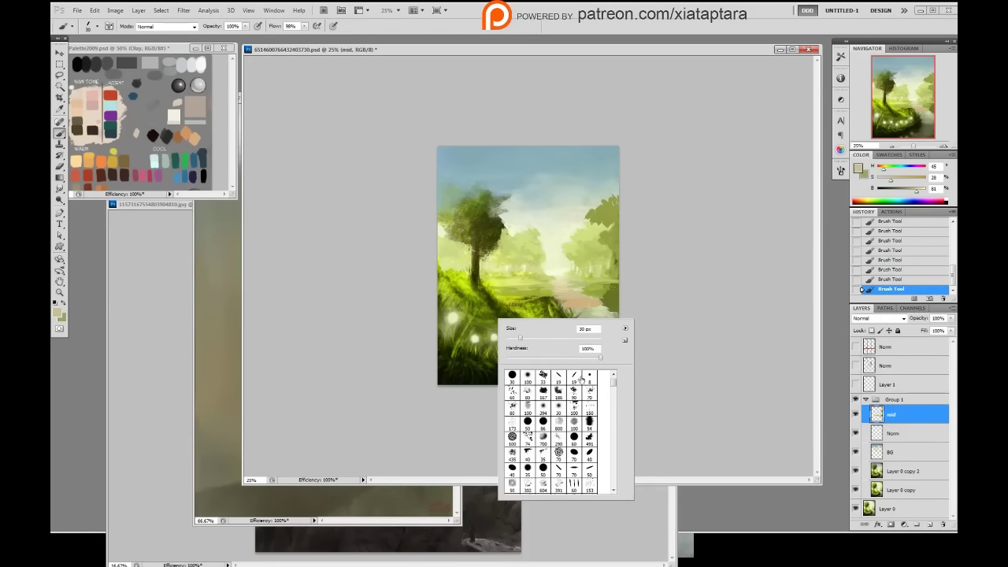
{"action": "left_click", "coordinate": [558, 378]}
{"action": "left_click", "coordinate": [573, 380]}
{"action": "left_click", "coordinate": [682, 284]}
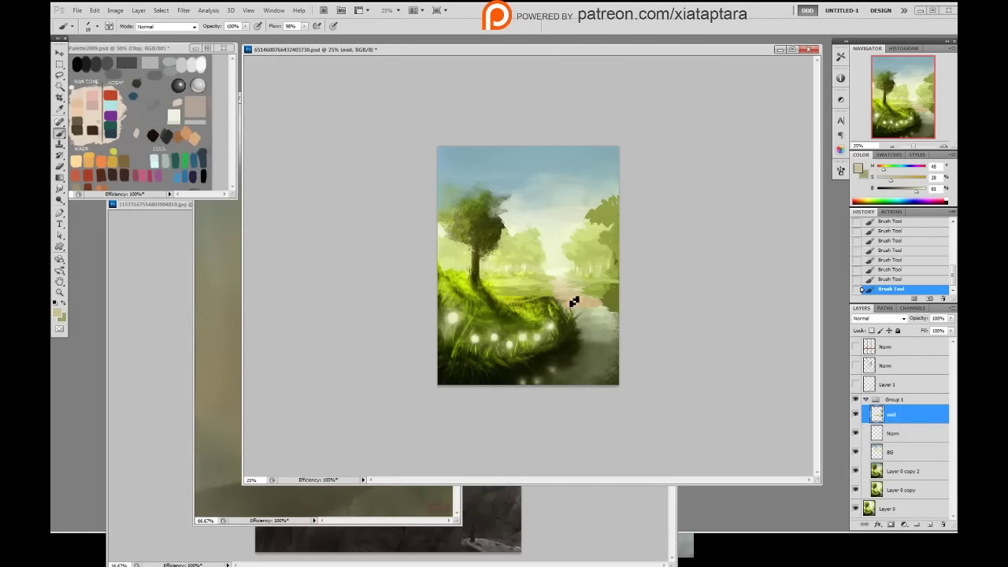
{"action": "left_click", "coordinate": [548, 292], "text": "alt"}
- Touch up the right bank's bush and the grass behind the hill with sampled greens, and compare the painting with Group 1 hidden
{"action": "left_click", "coordinate": [615, 296], "text": "alt"}
{"action": "left_click", "coordinate": [607, 284], "text": "alt"}
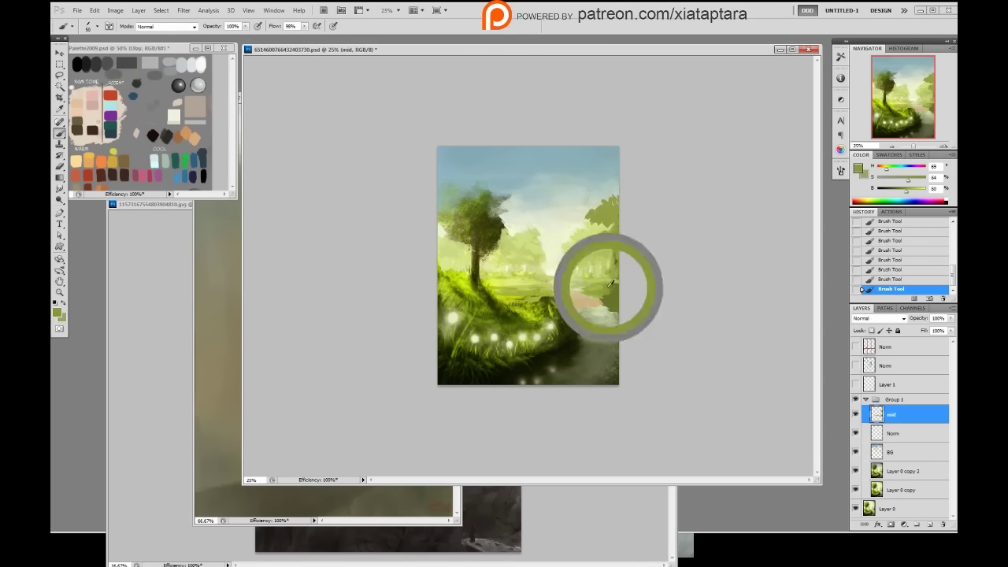
{"action": "left_click", "coordinate": [507, 295], "text": "alt"}
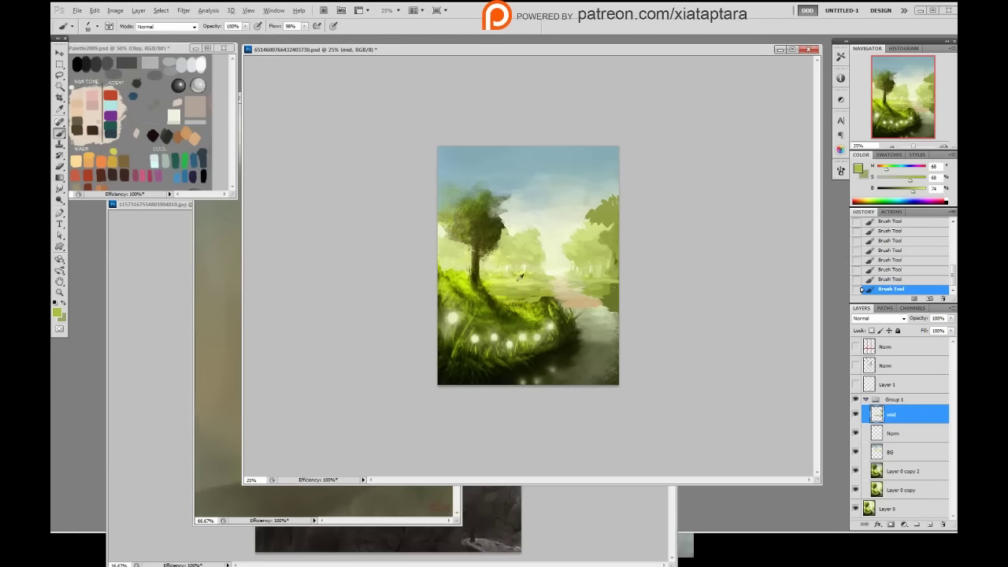
{"action": "left_click", "coordinate": [519, 277], "text": "alt"}
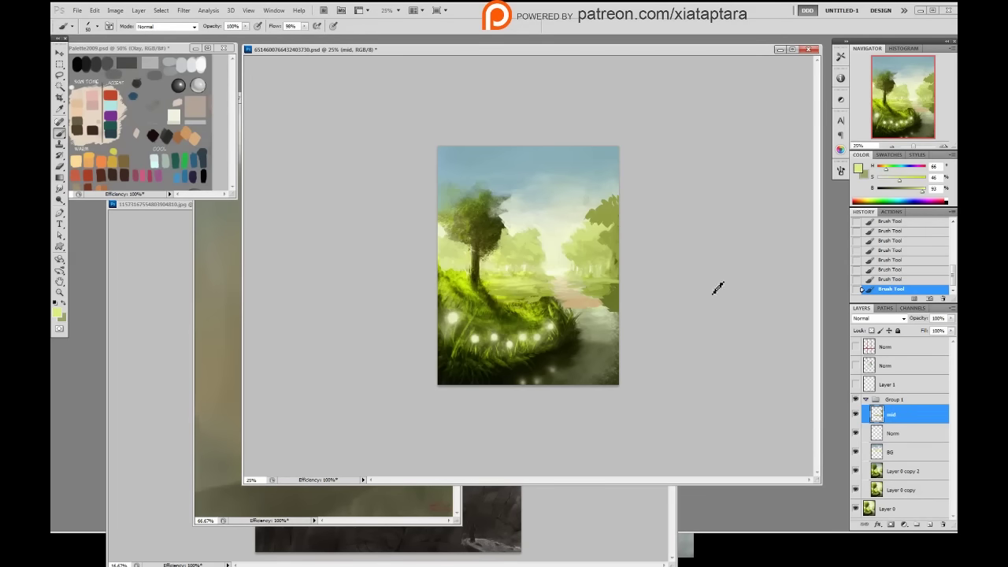
{"action": "left_click", "coordinate": [855, 399]}
{"action": "left_click", "coordinate": [855, 399]}
- Try darker sampled greens on the overhanging foliage at the right edge, and step back through the history to undo the strokes
{"action": "left_click", "coordinate": [618, 208], "text": "alt"}
{"action": "left_click", "coordinate": [615, 240], "text": "alt"}
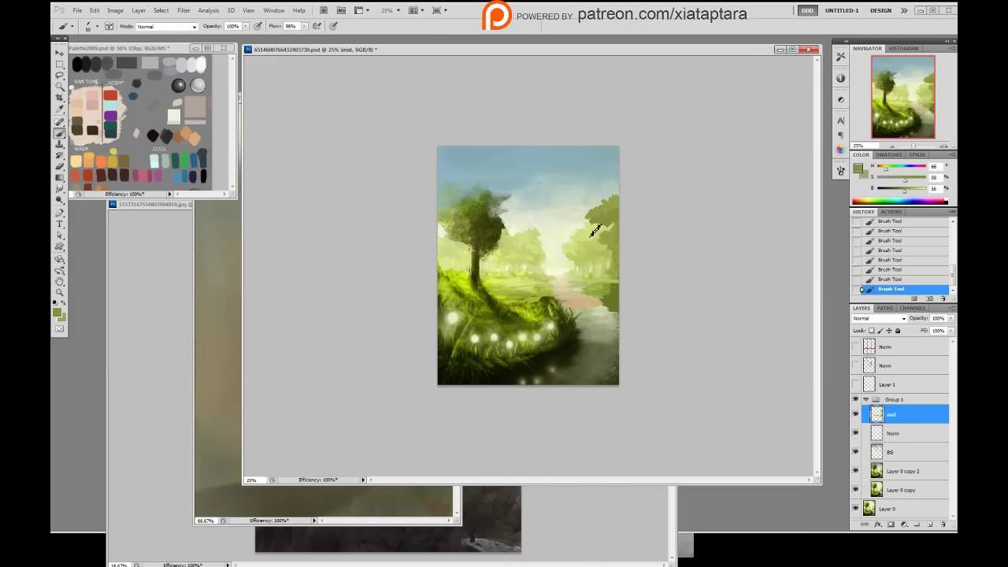
{"action": "left_click", "coordinate": [908, 261]}
{"action": "left_click", "coordinate": [911, 250]}
{"action": "left_click", "coordinate": [917, 242]}
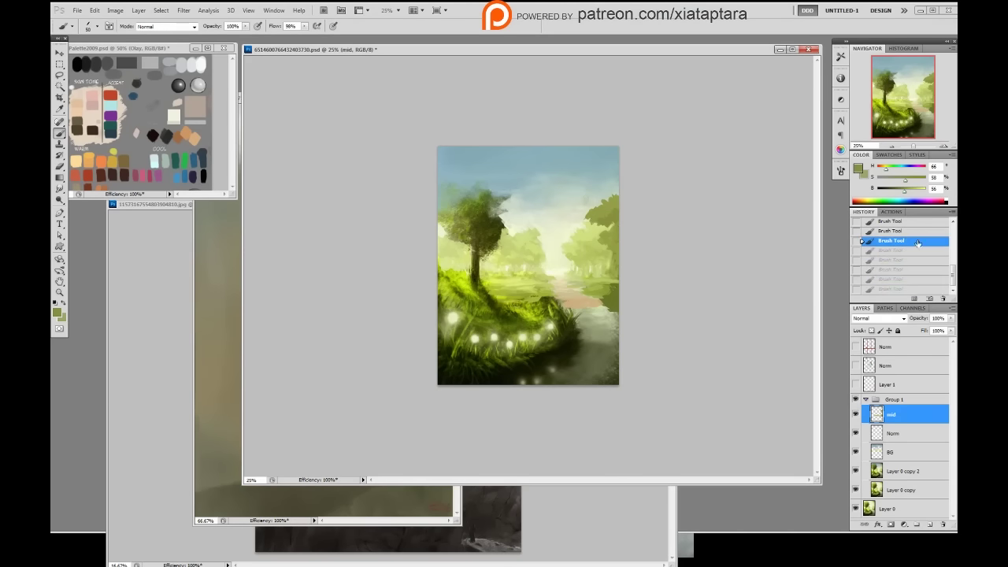
{"action": "left_click_drag", "start_coordinate": [953, 275], "coordinate": [952, 268]}
{"action": "left_click", "coordinate": [924, 245]}
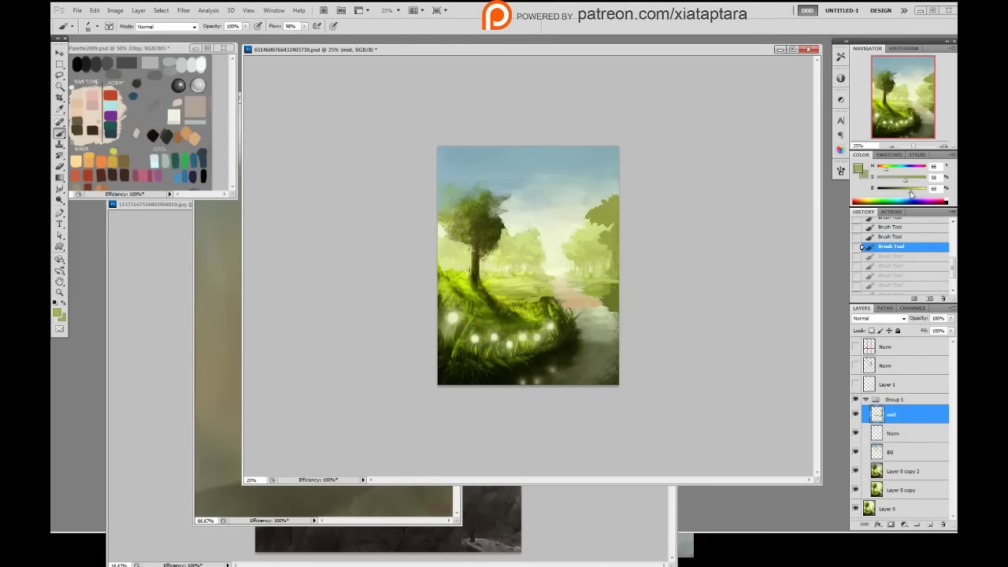
- Lighten the overhanging foliage with a green of 52% saturation and 69% brightness, changing the brush tip for smaller strokes
{"action": "left_click_drag", "start_coordinate": [904, 180], "coordinate": [902, 180]}
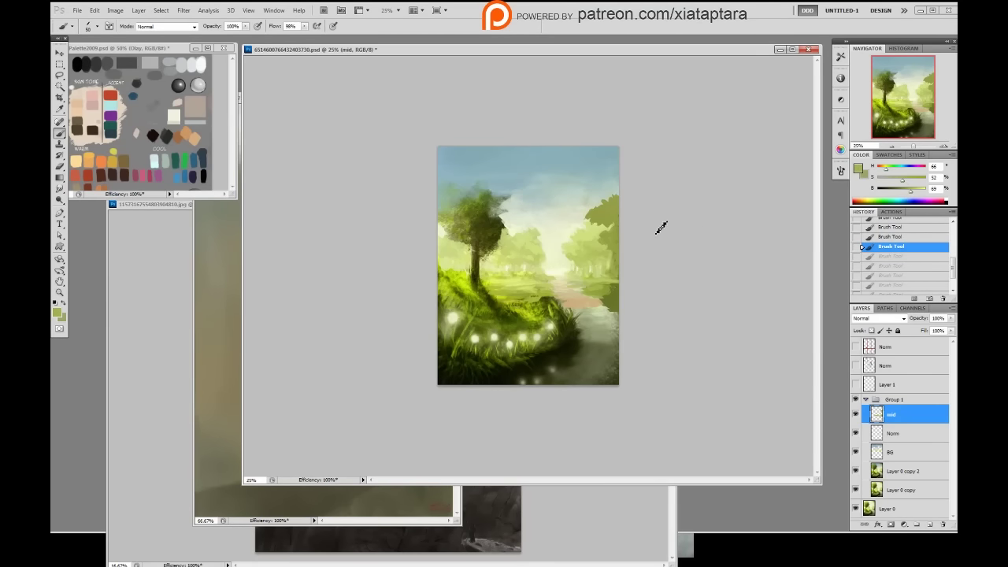
{"action": "left_click", "coordinate": [607, 215]}
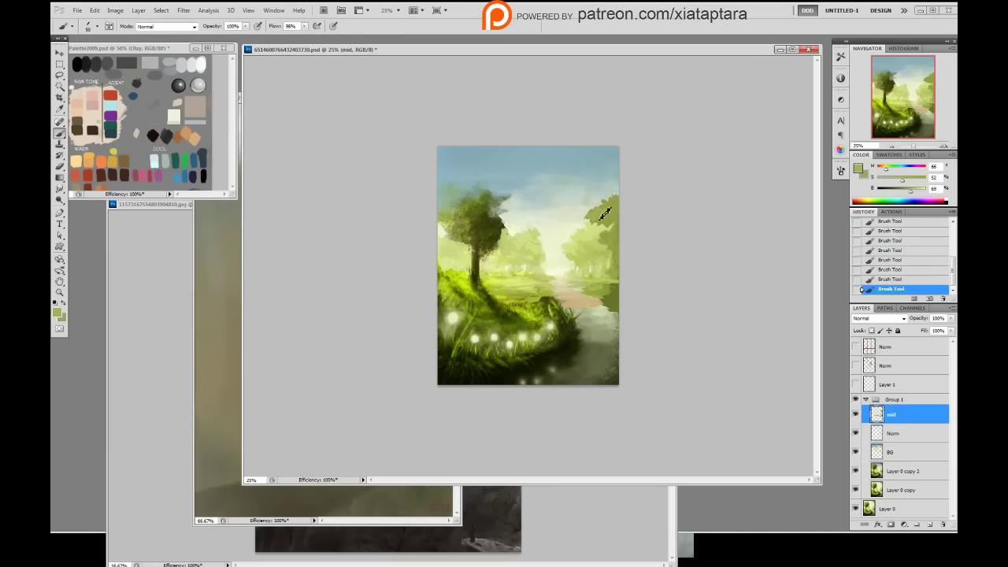
{"action": "right_click", "coordinate": [605, 216]}
{"action": "double_click", "coordinate": [668, 270]}
{"action": "key", "text": "bracketright"}
{"action": "left_click_drag", "start_coordinate": [611, 210], "coordinate": [607, 211]}
- Paint shaded leaf clusters on the underside of the overhanging foliage with sampled darker greens
{"action": "left_click", "coordinate": [617, 242], "text": "alt"}
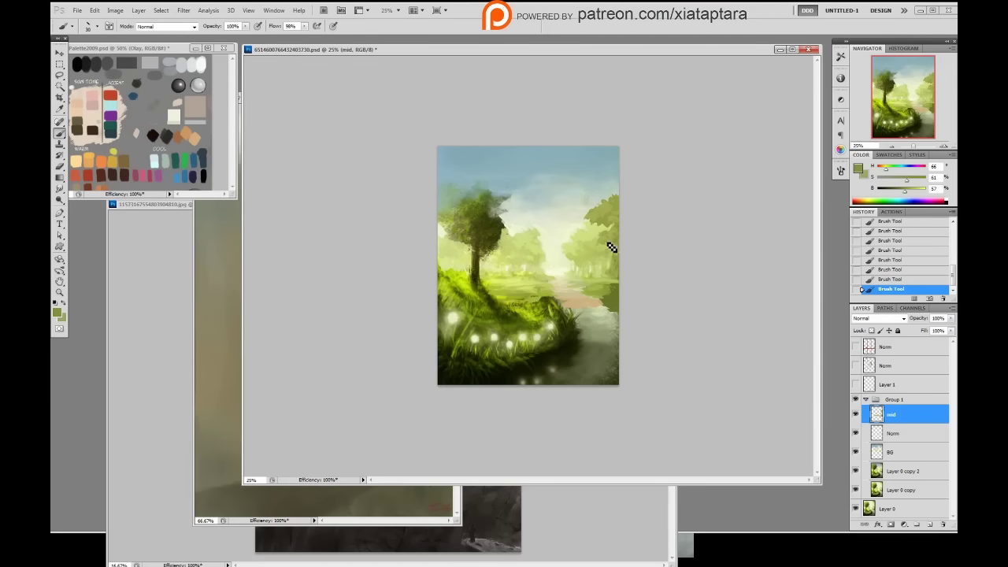
{"action": "left_click", "coordinate": [608, 238], "text": "alt"}
{"action": "left_click", "coordinate": [614, 241], "text": "alt"}
{"action": "left_click", "coordinate": [610, 235], "text": "alt"}
{"action": "left_click", "coordinate": [607, 230], "text": "alt"}
- Trim the lower outline of the overhanging foliage with the Eraser and a slanted 19 px tip
{"action": "key", "text": "e"}
{"action": "right_click", "coordinate": [602, 225]}
{"action": "left_click", "coordinate": [675, 281]}
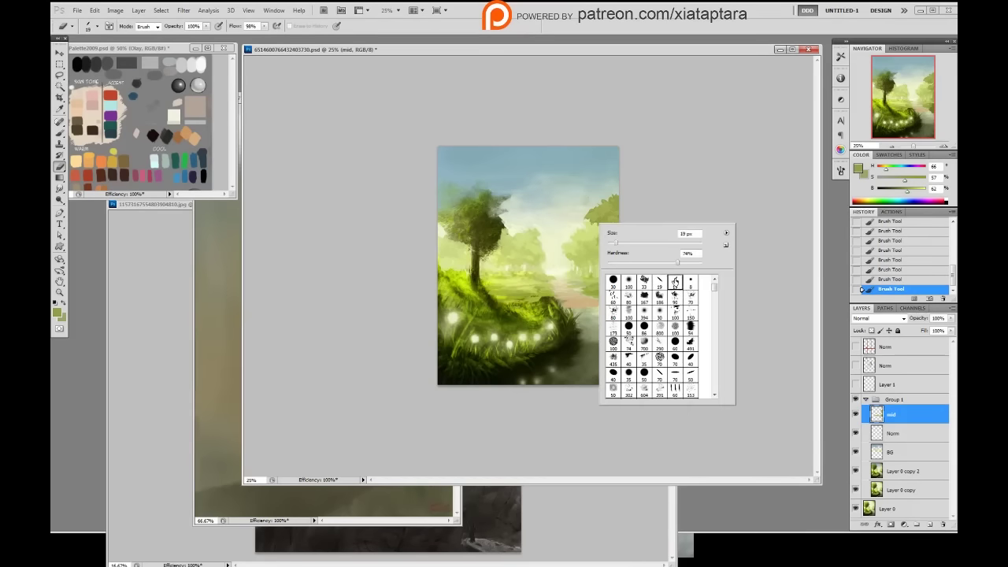
{"action": "left_click", "coordinate": [678, 179]}
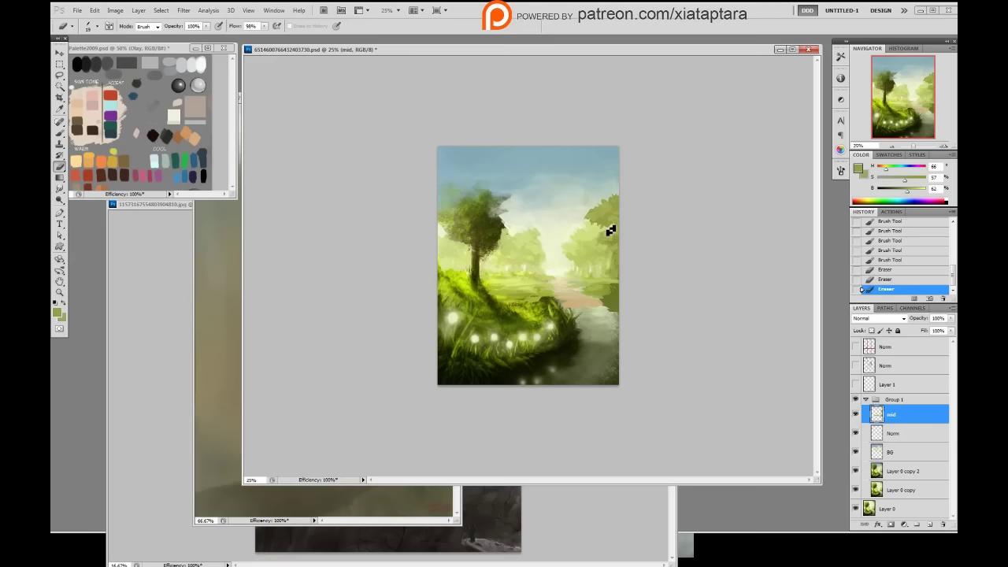
{"action": "mouse_move", "coordinate": [609, 230]}
{"action": "left_mouse_down"}
{"action": "mouse_move", "coordinate": [596, 228]}
{"action": "mouse_move", "coordinate": [612, 231]}
{"action": "left_mouse_up"}
- Add small leaf strokes to the overhanging foliage with a slanted 19 px brush and sampled greens
{"action": "key", "text": "b"}
{"action": "right_click", "coordinate": [608, 215]}
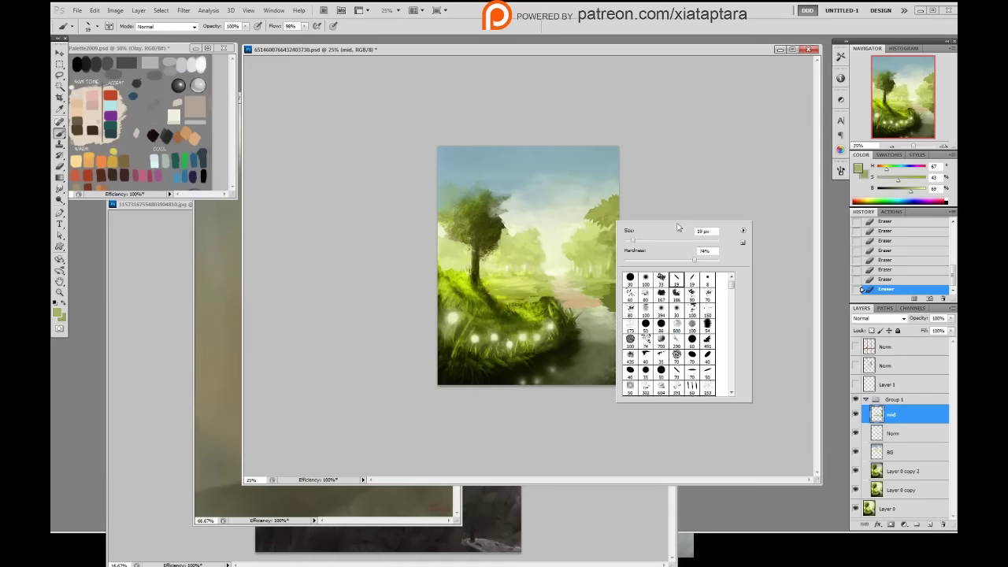
{"action": "left_click", "coordinate": [605, 225]}
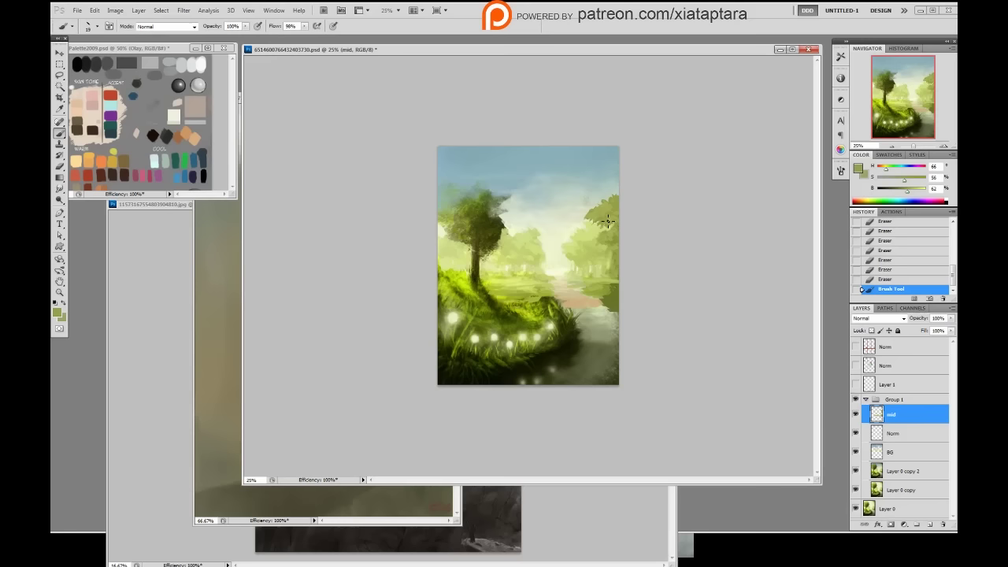
{"action": "key", "text": "alt"}
{"action": "left_click", "coordinate": [622, 246], "text": "alt"}
- Enlarge the brush to 40 px and paint the foliage mass below the overhanging branch with sampled greens
{"action": "right_click", "coordinate": [619, 240]}
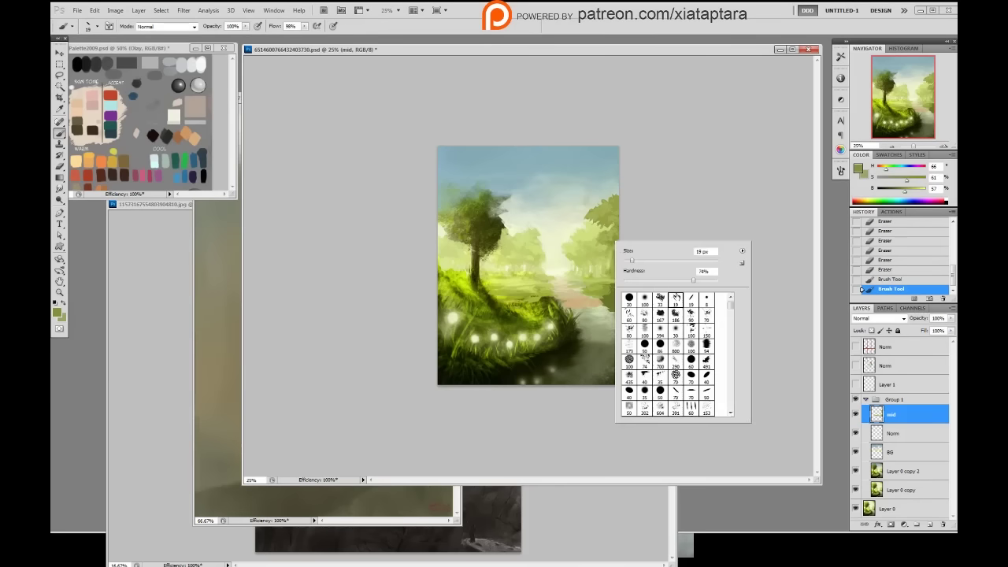
{"action": "left_click", "coordinate": [590, 228]}
{"action": "left_click", "coordinate": [615, 244]}
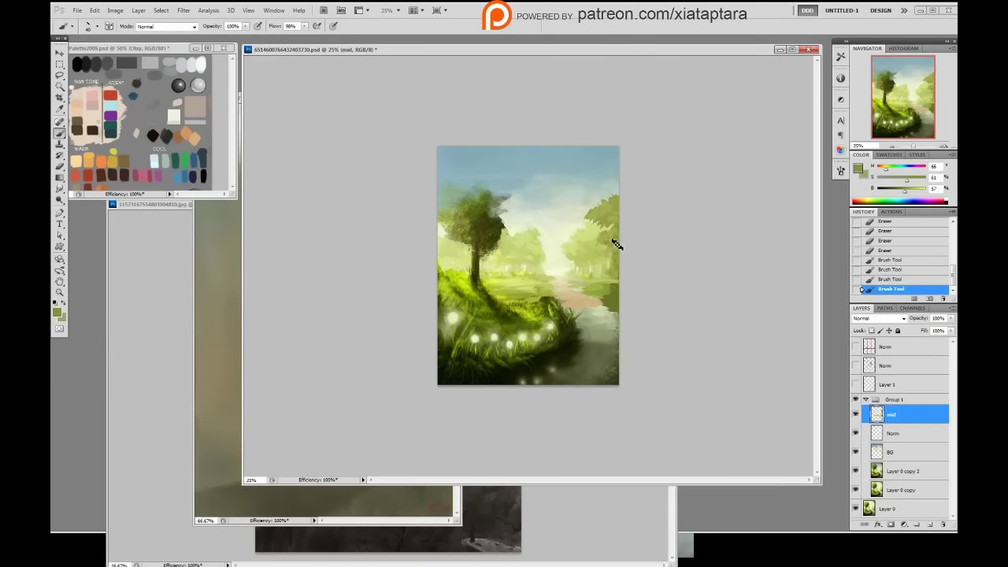
{"action": "left_click", "coordinate": [618, 247]}
{"action": "left_click_drag", "start_coordinate": [616, 243], "coordinate": [610, 236]}
{"action": "left_click", "coordinate": [606, 236], "text": "alt"}
{"action": "left_click", "coordinate": [605, 242]}
- Rework the bush at the right bank's waterline with sampled mid and dark greens
{"action": "left_click", "coordinate": [609, 282], "text": "alt"}
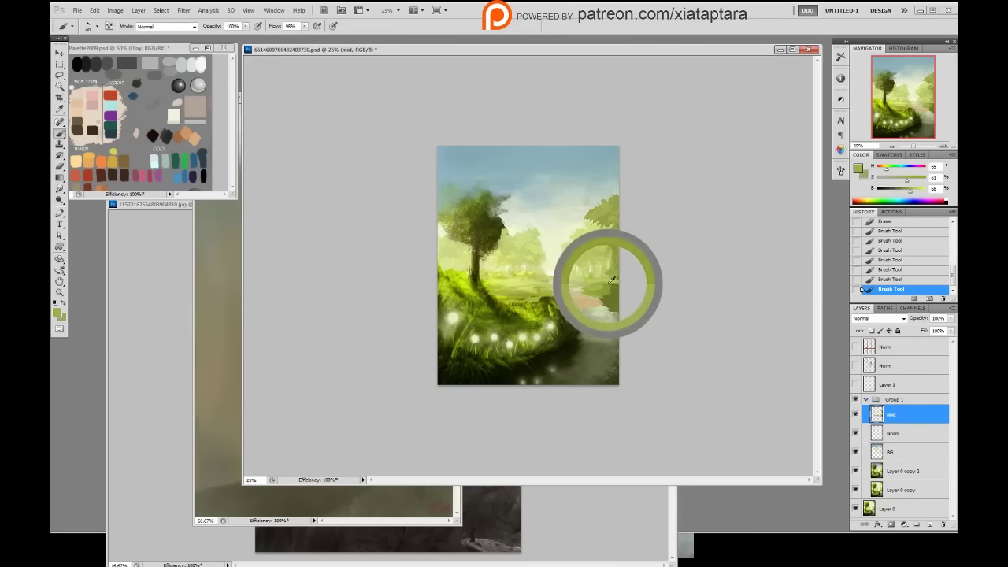
{"action": "left_click", "coordinate": [603, 294]}
{"action": "left_click", "coordinate": [608, 280], "text": "alt"}
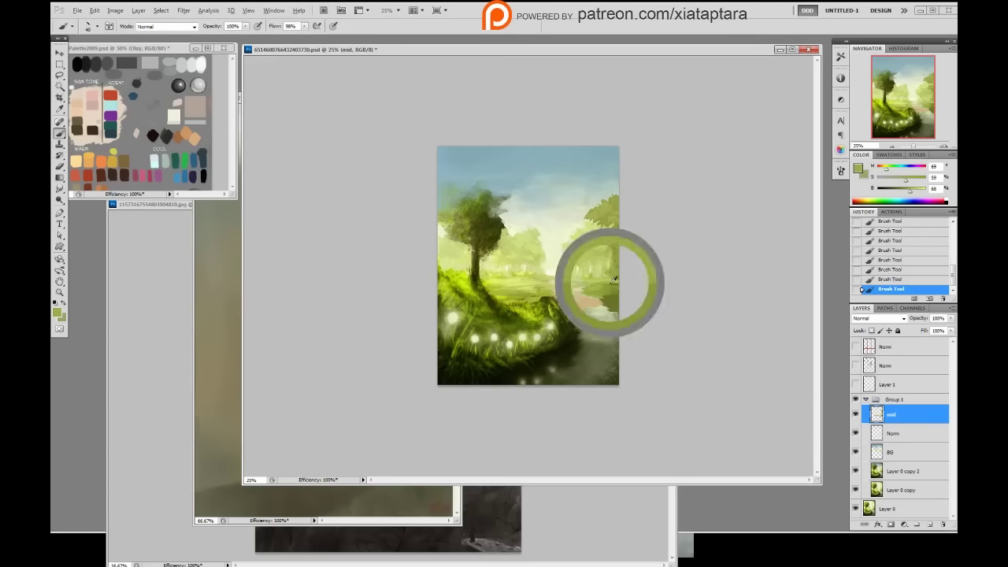
{"action": "left_click", "coordinate": [608, 285], "text": "alt"}
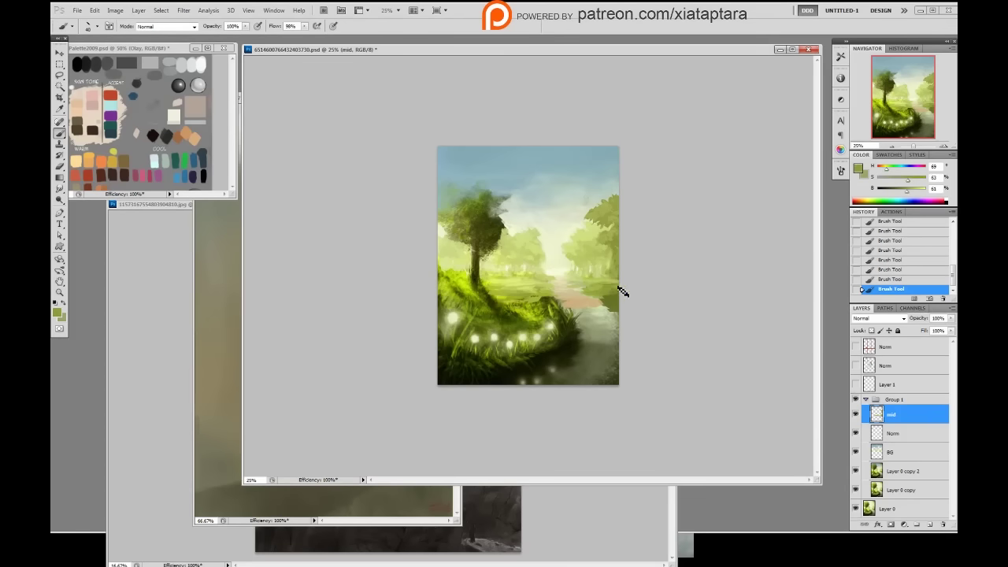
- Paint the far bank on the right and the meadow beside the path with greens sampled from the surrounding area
{"action": "left_click", "coordinate": [613, 291], "text": "alt"}
{"action": "left_click", "coordinate": [615, 293], "text": "alt"}
{"action": "left_click", "coordinate": [607, 303], "text": "alt"}
{"action": "left_click", "coordinate": [613, 281], "text": "alt"}
{"action": "left_click", "coordinate": [596, 288], "text": "alt"}
{"action": "left_click", "coordinate": [575, 292], "text": "alt"}
{"action": "left_click", "coordinate": [593, 284], "text": "alt"}
{"action": "left_click", "coordinate": [592, 289], "text": "alt"}
{"action": "left_click", "coordinate": [587, 293], "text": "alt"}
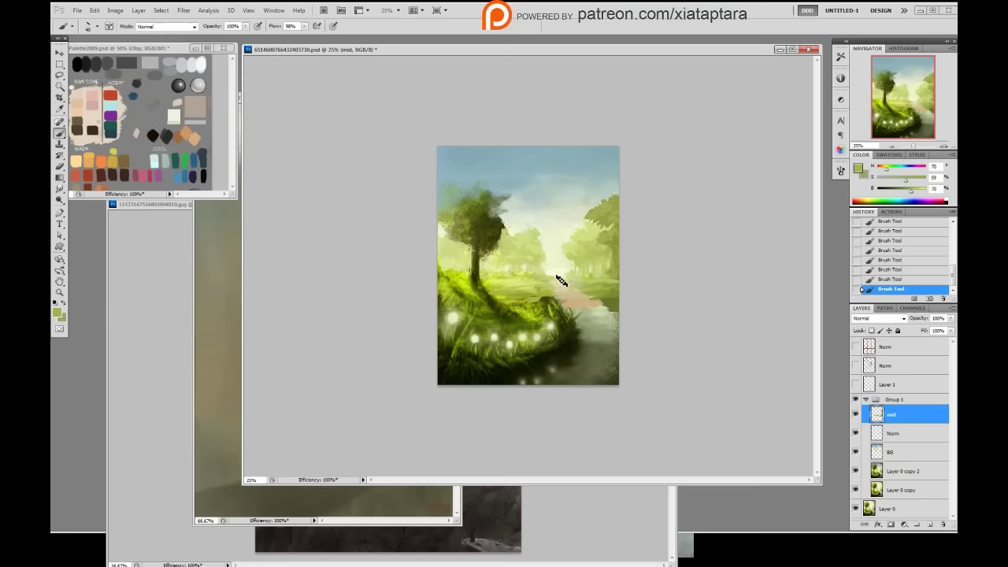
{"action": "left_click", "coordinate": [556, 281], "text": "alt"}
- Try a 30 px textured brush in a darkened tan sampled from the path, and undo the test stroke
{"action": "left_click", "coordinate": [583, 296], "text": "alt"}
{"action": "key", "text": "alt"}
{"action": "left_click_drag", "start_coordinate": [912, 194], "coordinate": [909, 192]}
{"action": "right_click", "coordinate": [604, 281]}
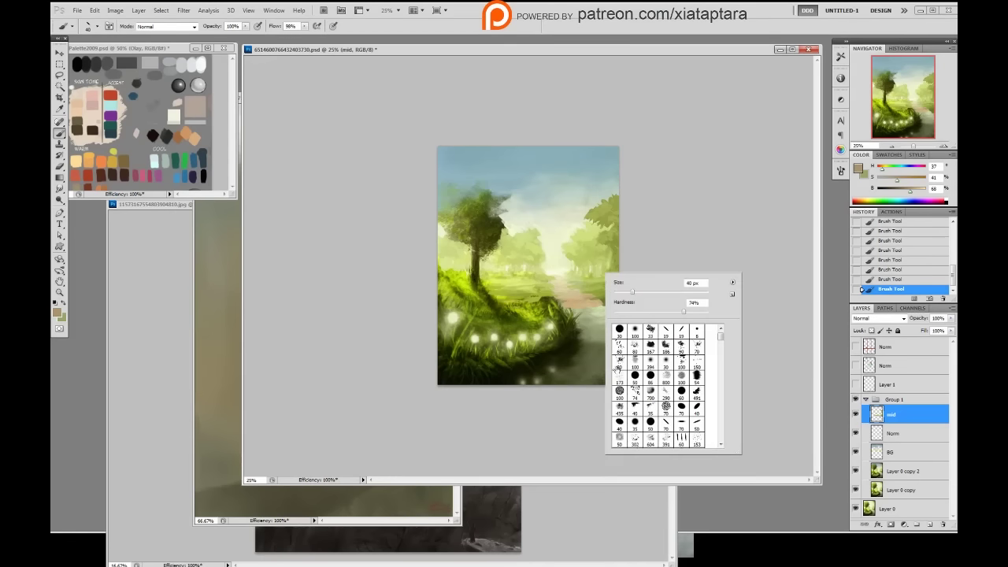
{"action": "left_click_drag", "start_coordinate": [721, 334], "coordinate": [721, 362]}
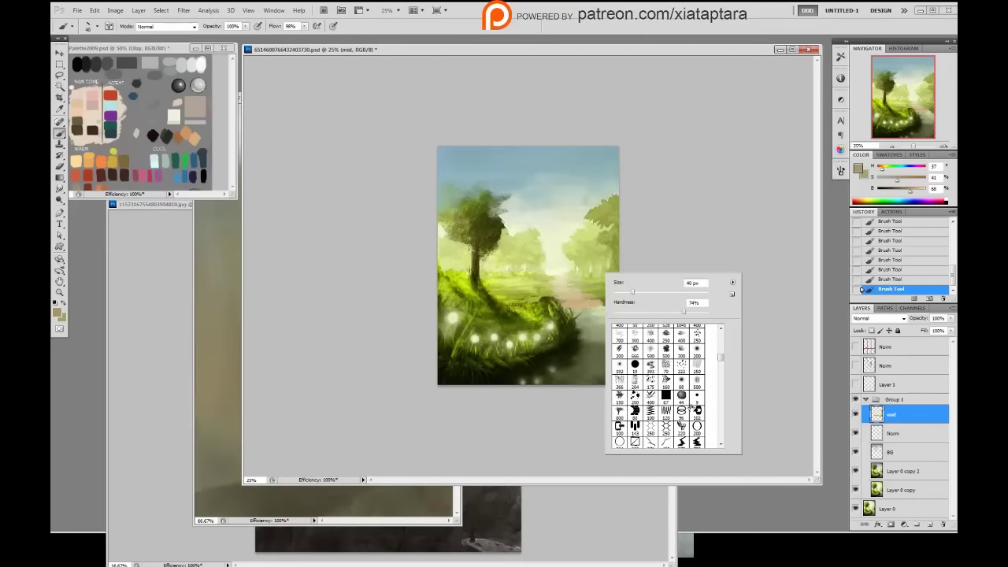
{"action": "left_click", "coordinate": [695, 412]}
{"action": "left_click", "coordinate": [736, 245]}
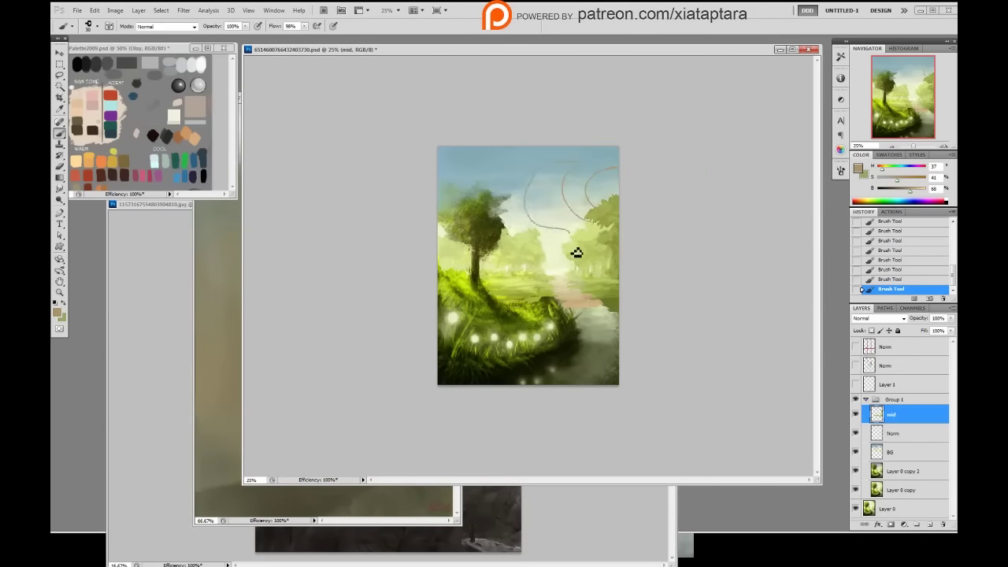
{"action": "left_click", "coordinate": [890, 278]}
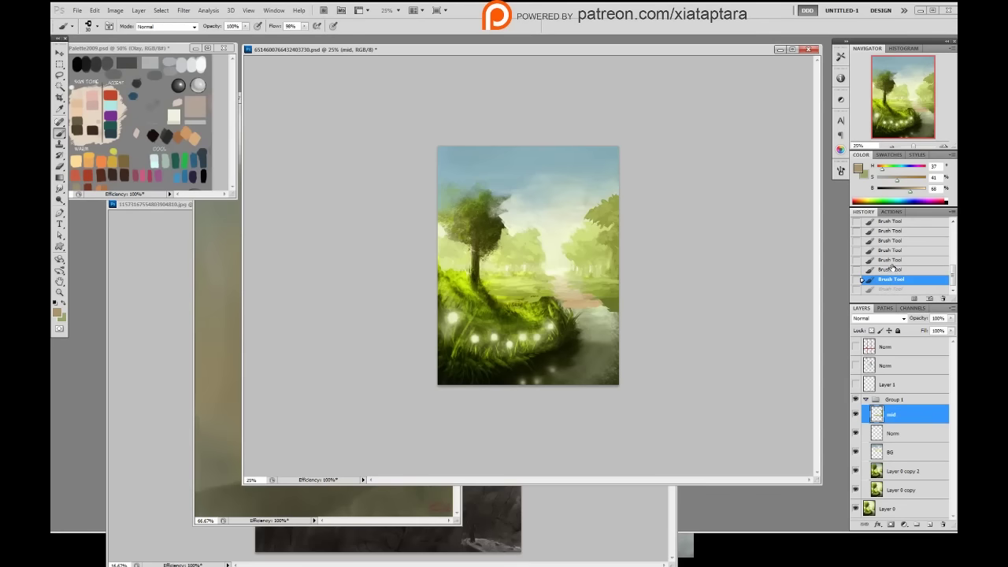
- Choose the 150 px leaf brush, resize it to 125 px and paint the right tree's foliage with its sampled green
{"action": "right_click", "coordinate": [638, 243]}
{"action": "left_click_drag", "start_coordinate": [712, 329], "coordinate": [715, 316]}
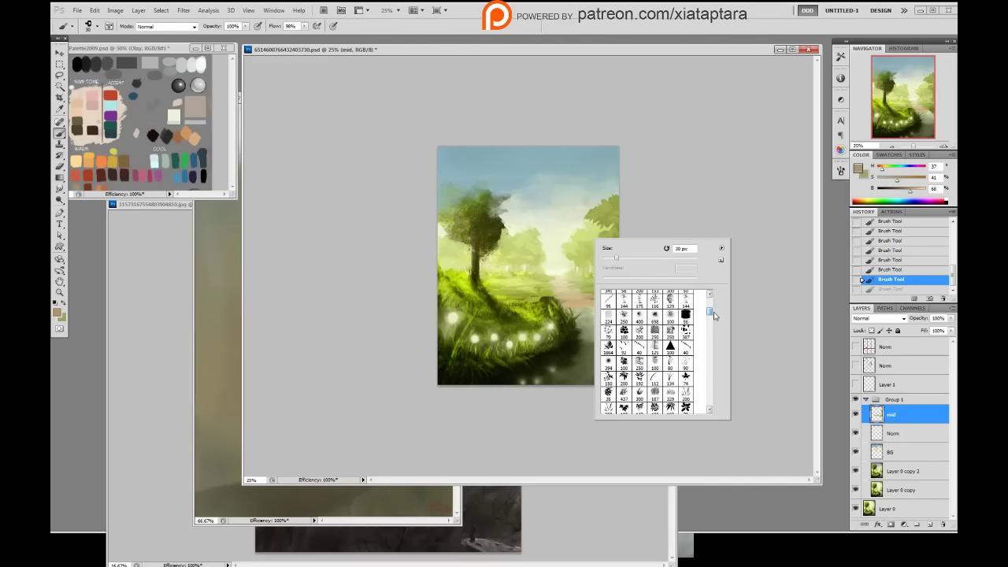
{"action": "left_click_drag", "start_coordinate": [714, 316], "coordinate": [714, 319]}
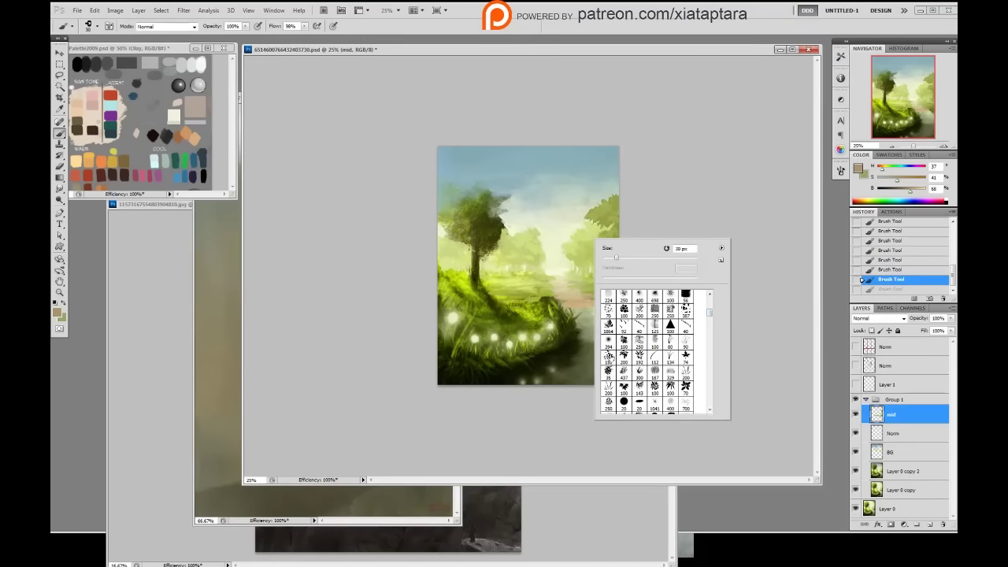
{"action": "left_click", "coordinate": [608, 357]}
{"action": "left_click", "coordinate": [705, 222]}
{"action": "left_click", "coordinate": [613, 201], "text": "alt"}
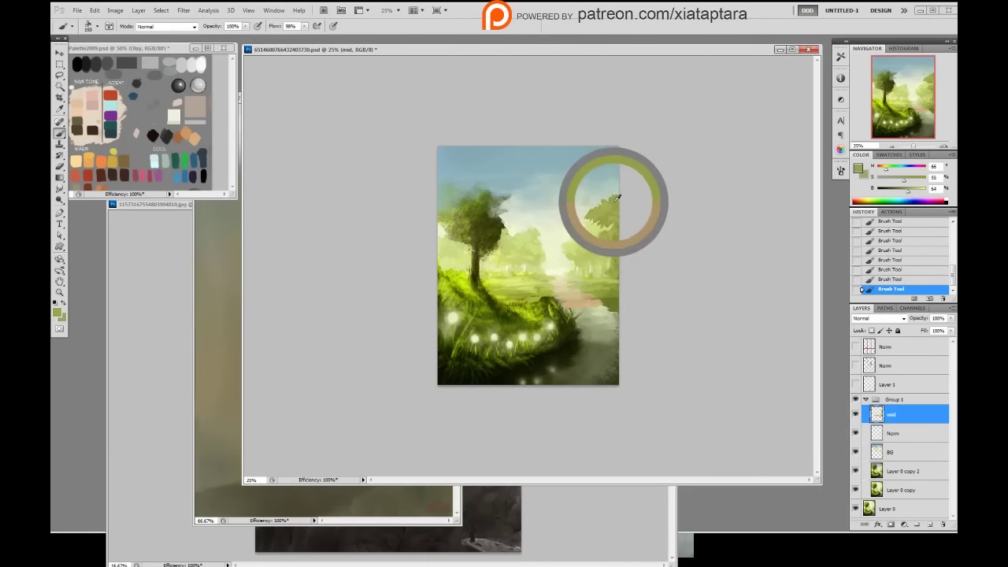
{"action": "key", "text": "]"}
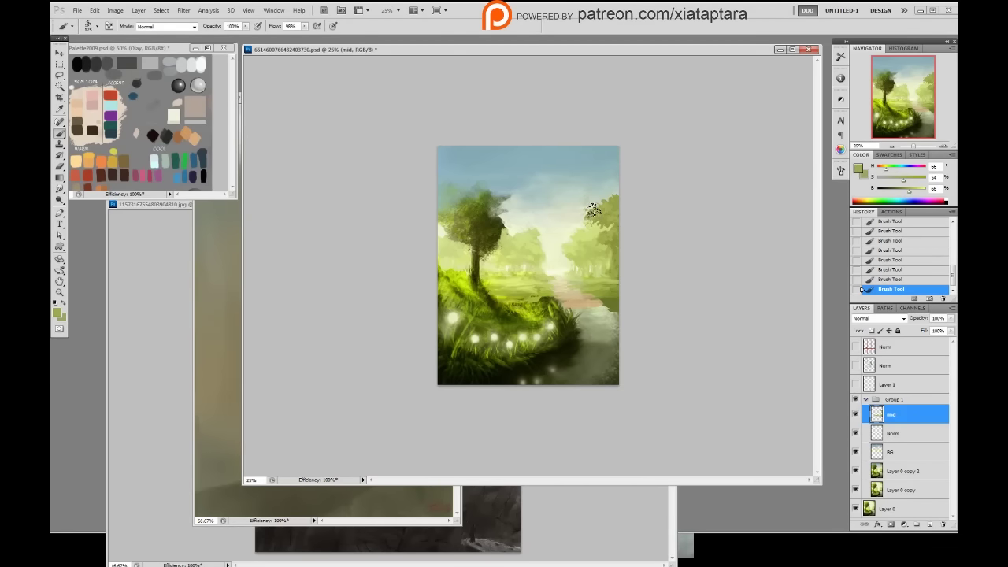
- Try the 100 px leaf brush on the foliage, including the dark tree in its sampled green, and undo the strokes
{"action": "right_click", "coordinate": [546, 279]}
{"action": "key", "text": "bracketleft"}
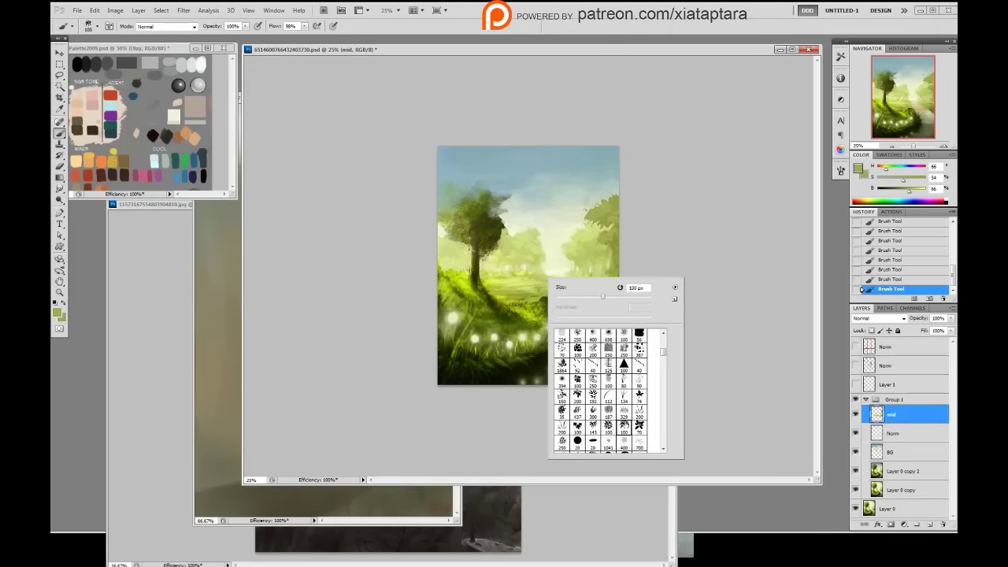
{"action": "left_click", "coordinate": [581, 427]}
{"action": "left_click", "coordinate": [594, 230]}
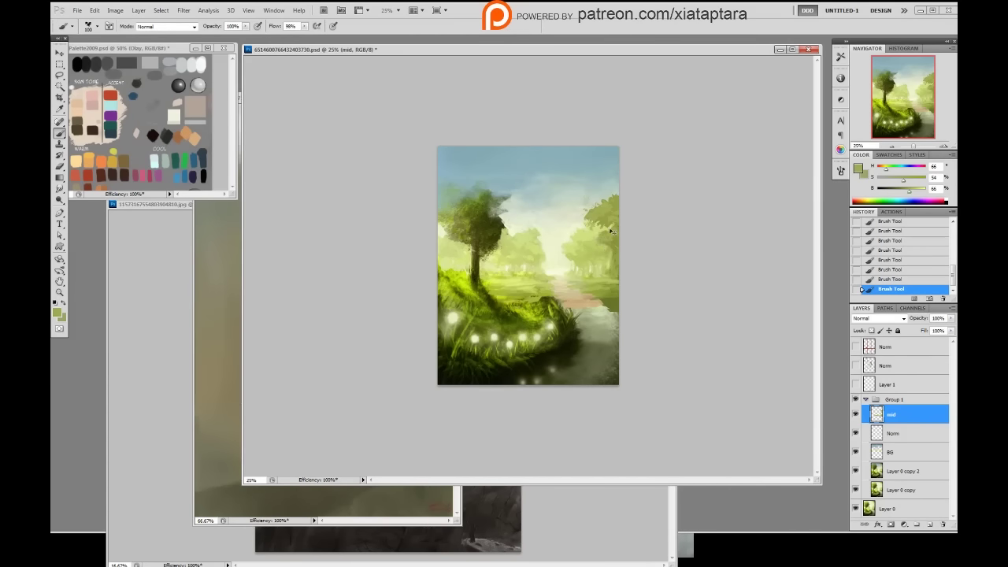
{"action": "left_click_drag", "start_coordinate": [488, 241], "coordinate": [494, 238]}
{"action": "left_click", "coordinate": [496, 235], "text": "alt"}
{"action": "left_click_drag", "start_coordinate": [499, 243], "coordinate": [497, 252]}
{"action": "key", "text": "ctrl+alt+z"}
{"action": "key", "text": "ctrl+alt+z"}
{"action": "key", "text": "ctrl+alt+z"}
{"action": "key", "text": "ctrl+alt+z"}
{"action": "key", "text": "ctrl+alt+z"}
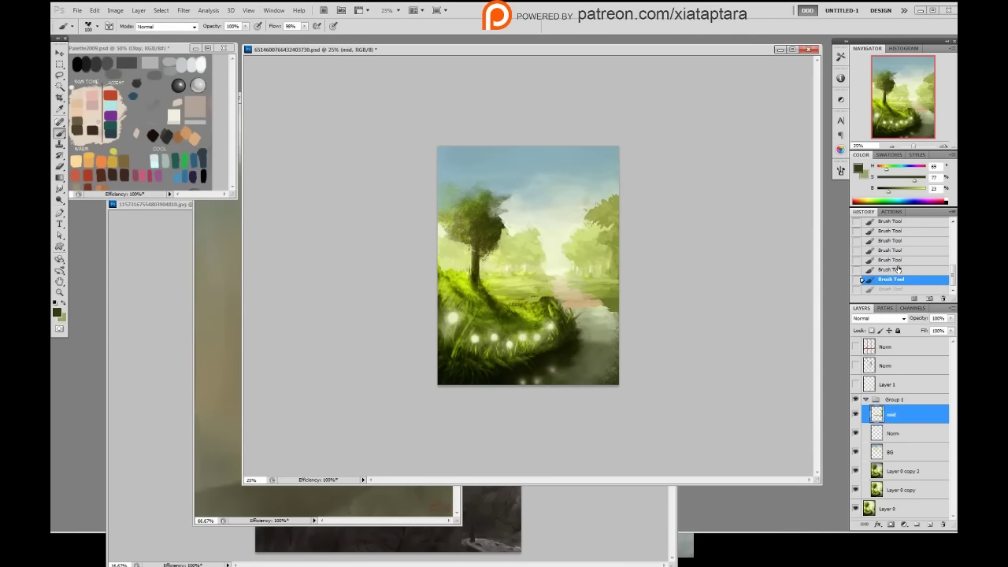
- Browse the brush presets and compare the repaint with the original by hiding and reshowing Group 1
{"action": "right_click", "coordinate": [600, 257]}
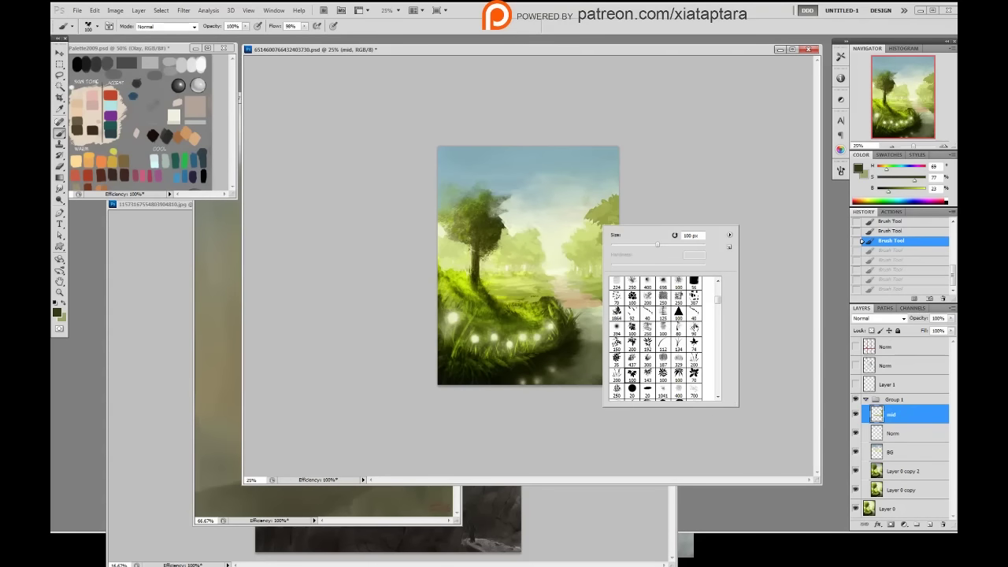
{"action": "scroll", "coordinate": [718, 300], "scroll_direction": "up", "scroll_amount": 3}
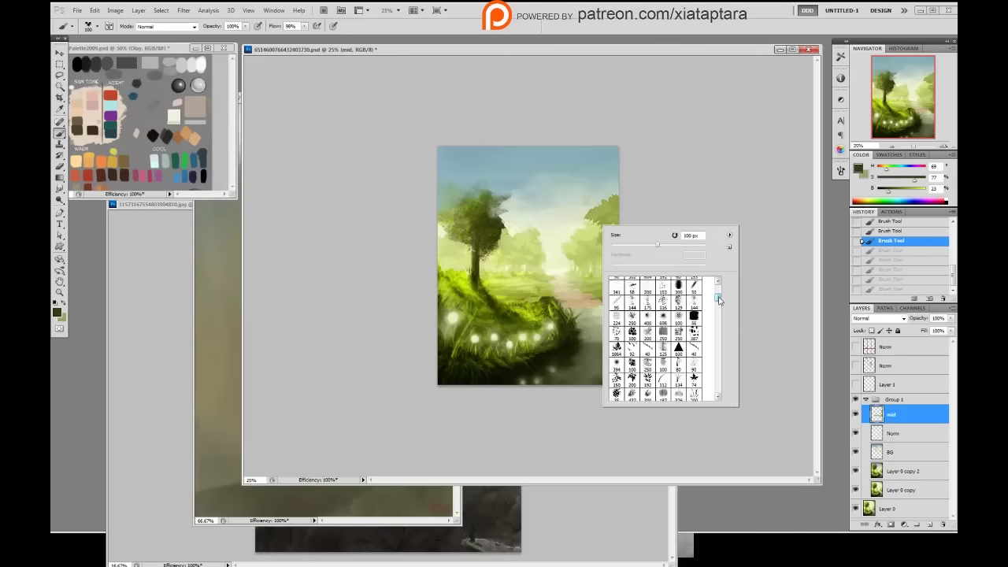
{"action": "scroll", "coordinate": [718, 299], "scroll_direction": "down", "scroll_amount": 3}
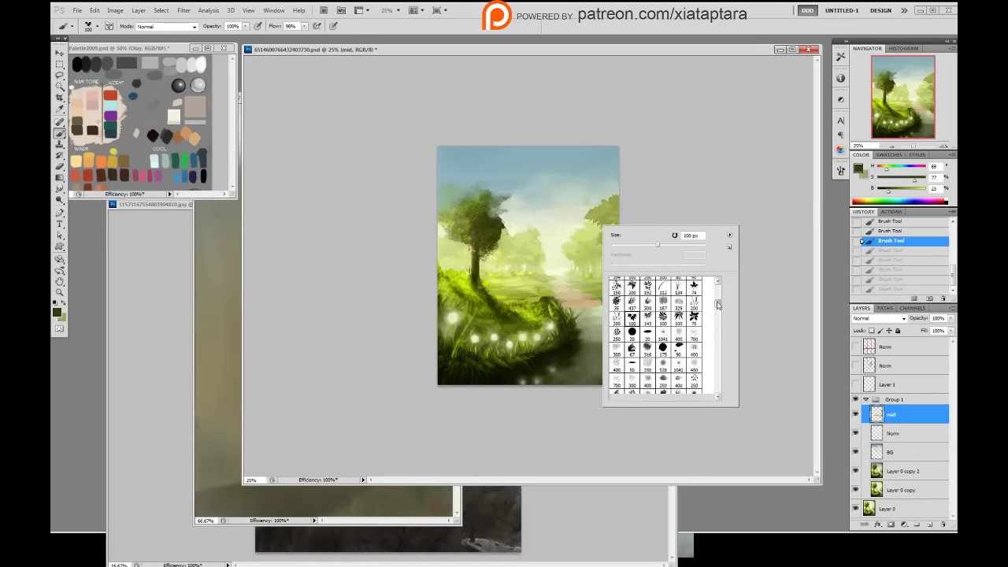
{"action": "mouse_move", "coordinate": [718, 304]}
{"action": "left_mouse_down"}
{"action": "mouse_move", "coordinate": [717, 313]}
{"action": "mouse_move", "coordinate": [717, 303]}
{"action": "left_mouse_up"}
{"action": "left_click", "coordinate": [856, 400]}
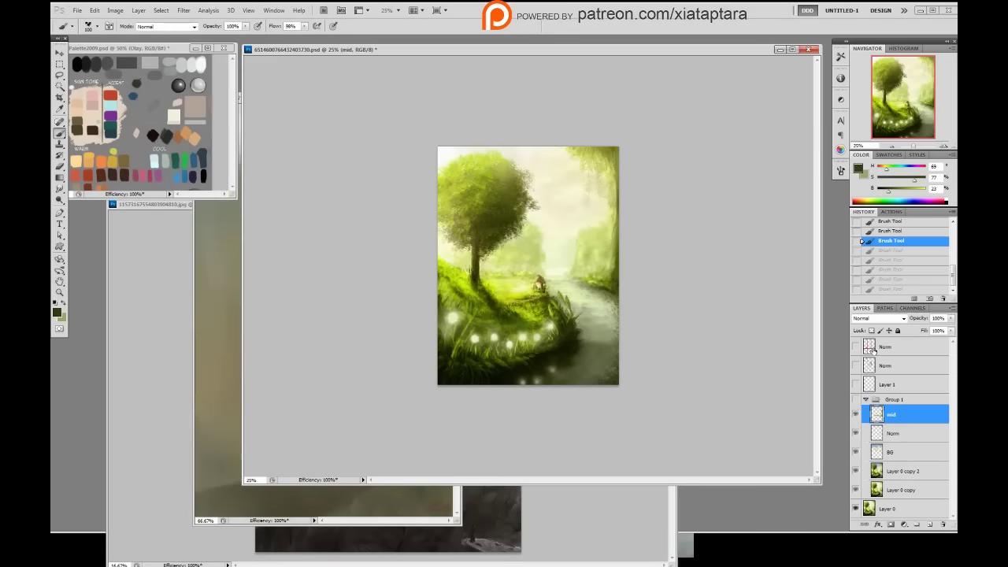
{"action": "left_click", "coordinate": [856, 400]}
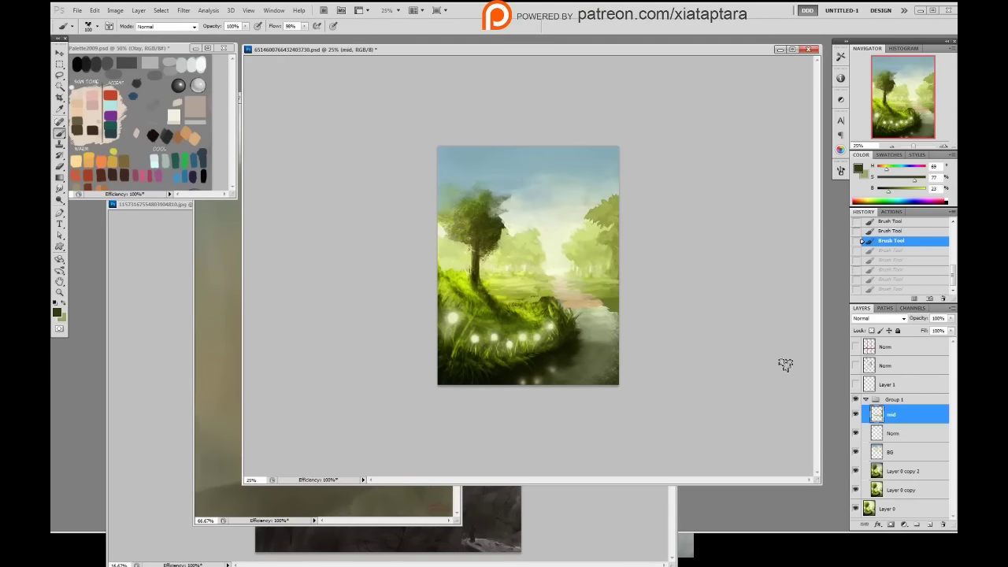
- Select the 150 px leaf brush again, sample the right tree's green and darken that colour
{"action": "right_click", "coordinate": [575, 245]}
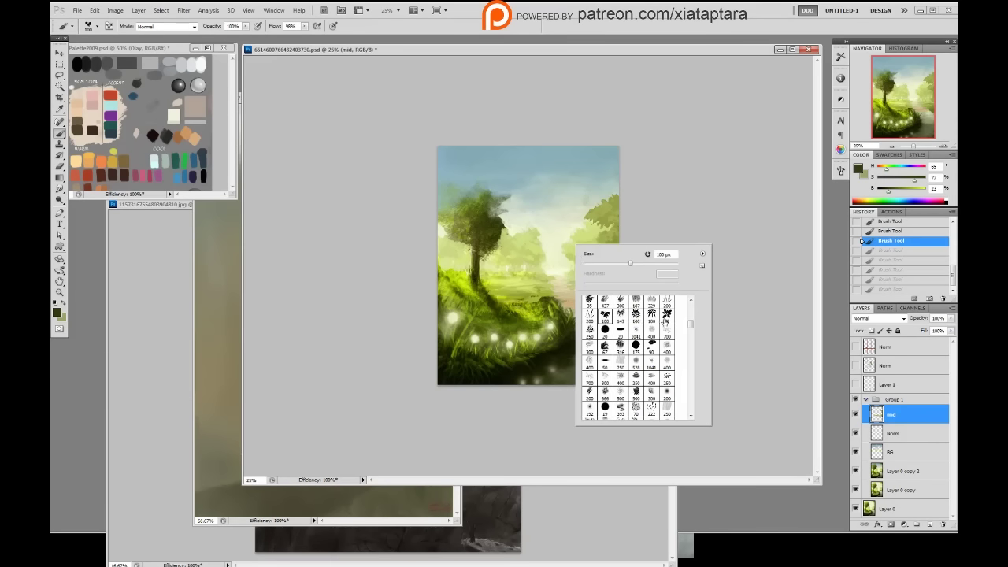
{"action": "mouse_move", "coordinate": [691, 327]}
{"action": "left_mouse_down"}
{"action": "mouse_move", "coordinate": [689, 312]}
{"action": "mouse_move", "coordinate": [688, 329]}
{"action": "mouse_move", "coordinate": [691, 321]}
{"action": "left_mouse_up"}
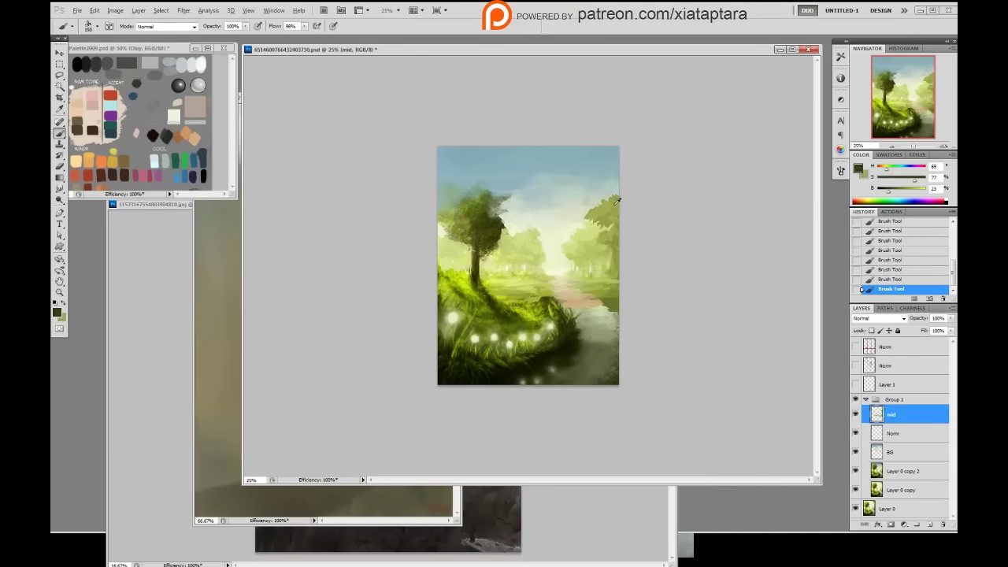
{"action": "left_click", "coordinate": [616, 203], "text": "alt"}
{"action": "right_click", "coordinate": [608, 244]}
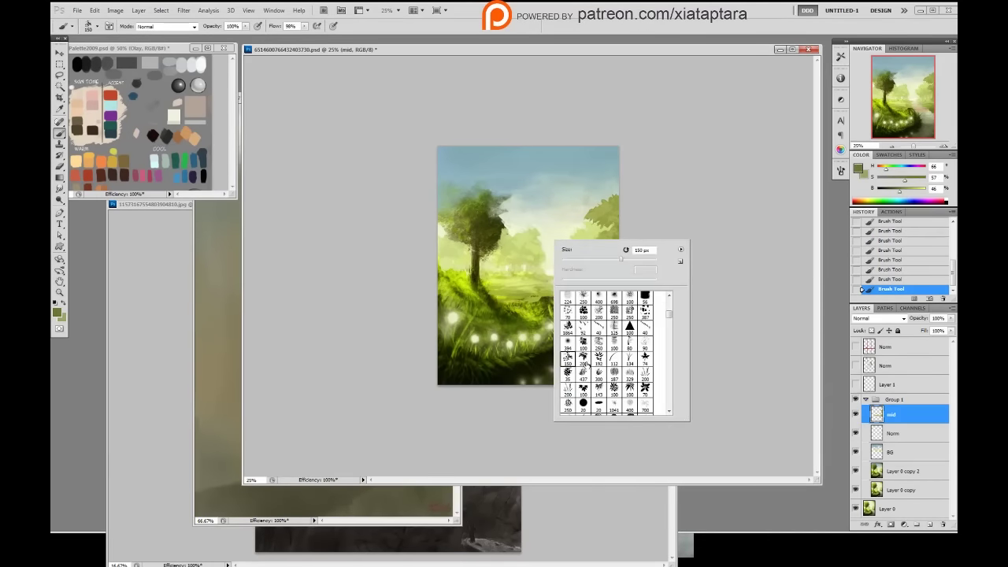
{"action": "left_click", "coordinate": [710, 237]}
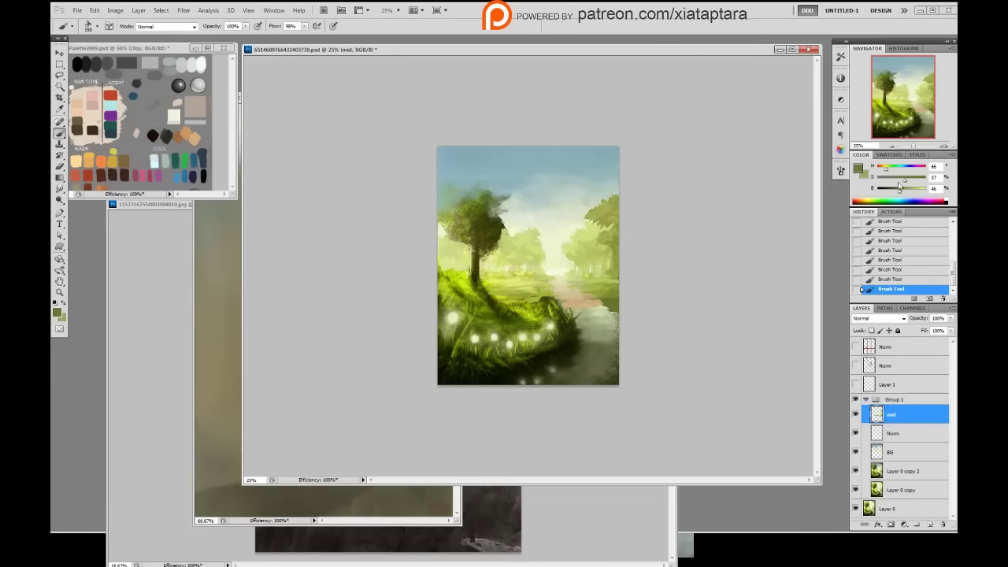
{"action": "left_click_drag", "start_coordinate": [900, 192], "coordinate": [898, 193]}
- Rotate the leaf brush tip to an angle of 156°
{"action": "right_click", "coordinate": [605, 209]}
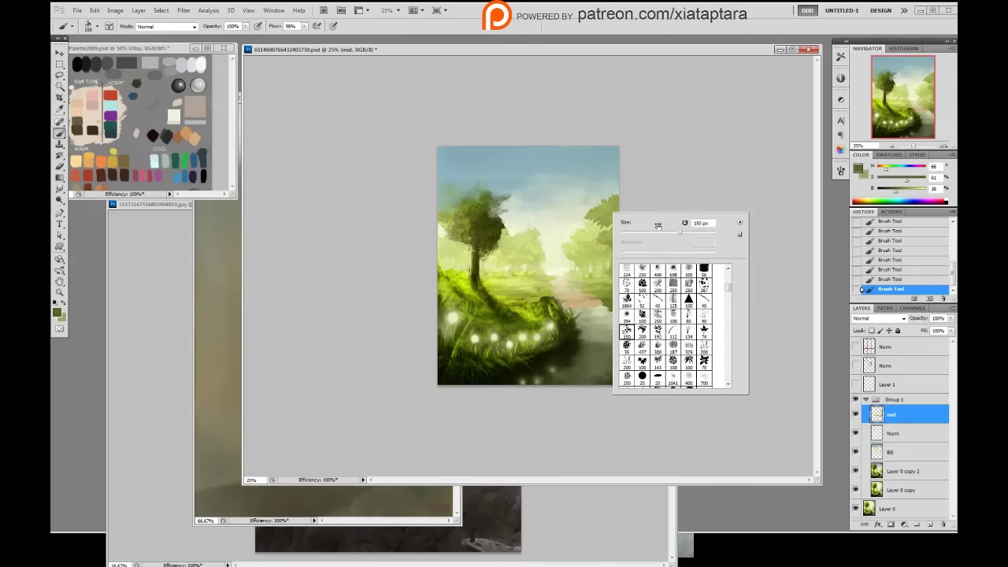
{"action": "left_click", "coordinate": [840, 170]}
{"action": "left_click_drag", "start_coordinate": [816, 254], "coordinate": [800, 259]}
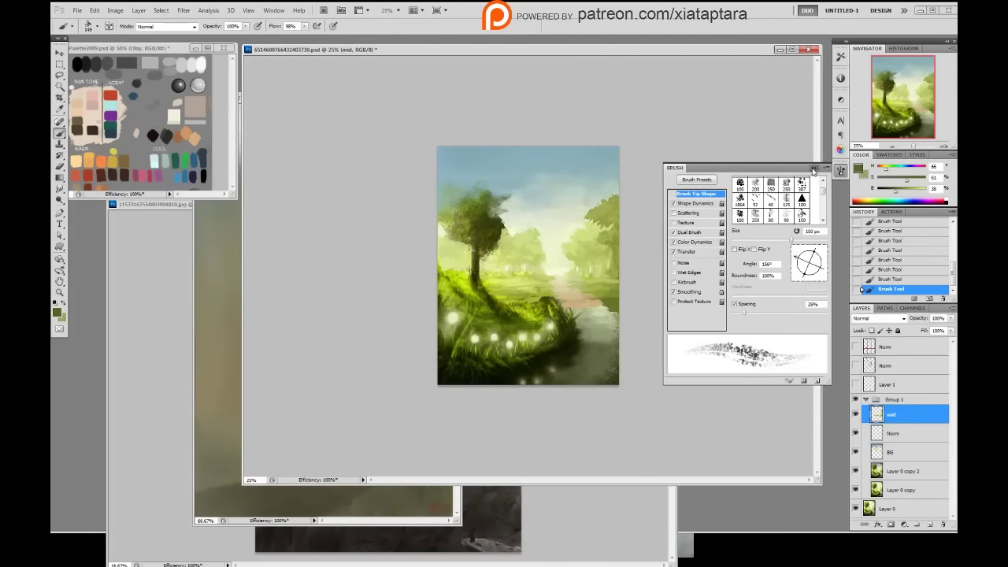
{"action": "left_click", "coordinate": [813, 170]}
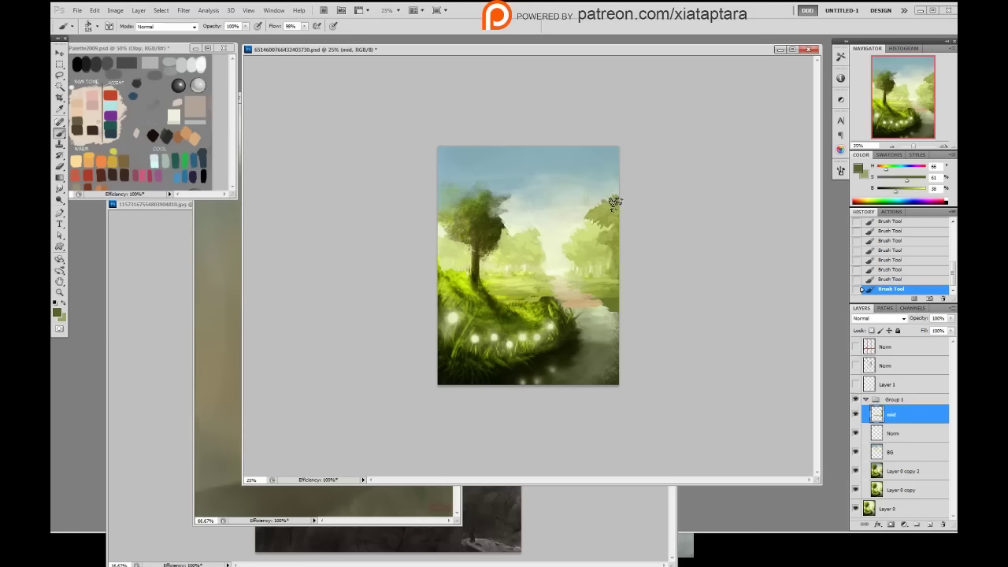
- Paint leaf clusters on the upper foliage of the right tree at 125 px, using greens sampled from its crown
{"action": "left_click", "coordinate": [613, 203], "text": "alt"}
{"action": "left_click", "coordinate": [596, 209], "text": "alt"}
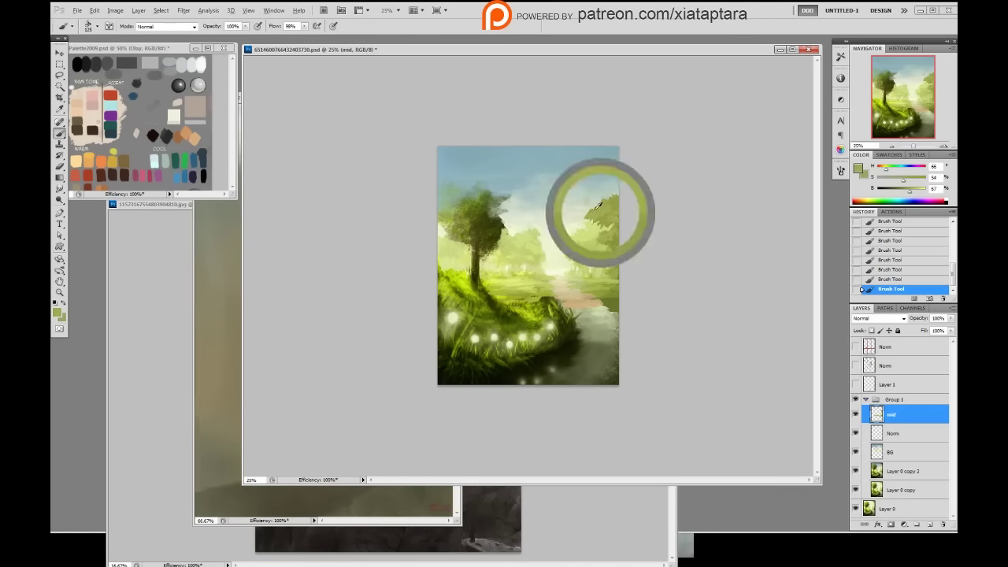
{"action": "left_click", "coordinate": [606, 214], "text": "alt"}
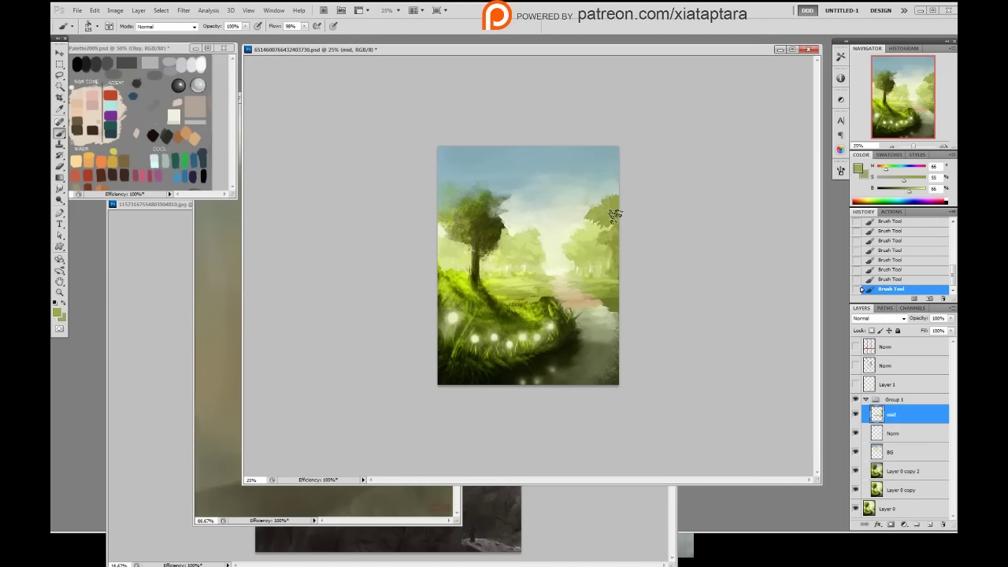
{"action": "left_click", "coordinate": [620, 209], "text": "alt"}
{"action": "left_click", "coordinate": [618, 199], "text": "alt"}
{"action": "left_click_drag", "start_coordinate": [623, 202], "coordinate": [617, 212]}
{"action": "left_click", "coordinate": [618, 197], "text": "alt"}
- Test the leaf brush with Dual Brush switched off and on again, and toggle its Color Dynamics option
{"action": "left_click", "coordinate": [840, 171]}
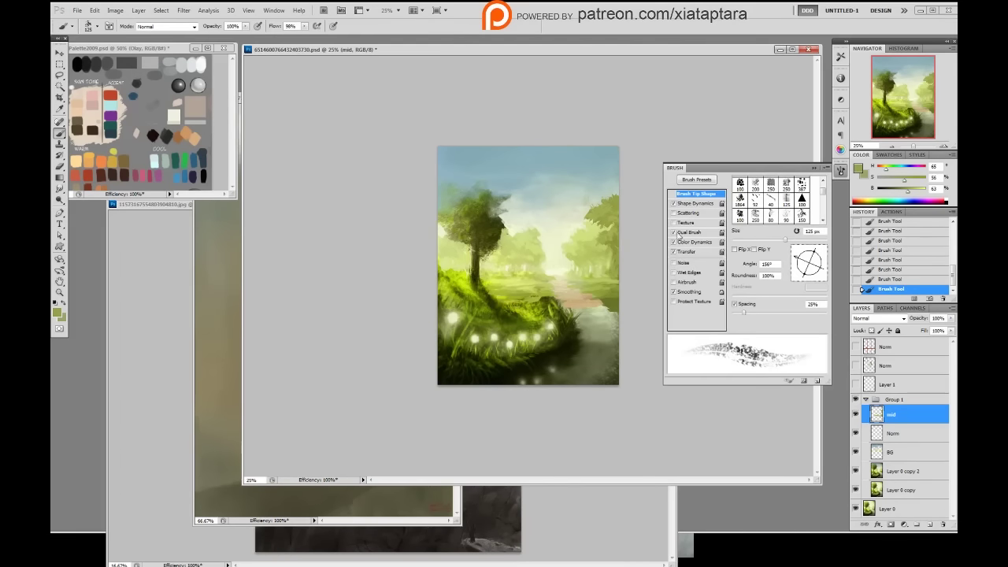
{"action": "left_click", "coordinate": [673, 251]}
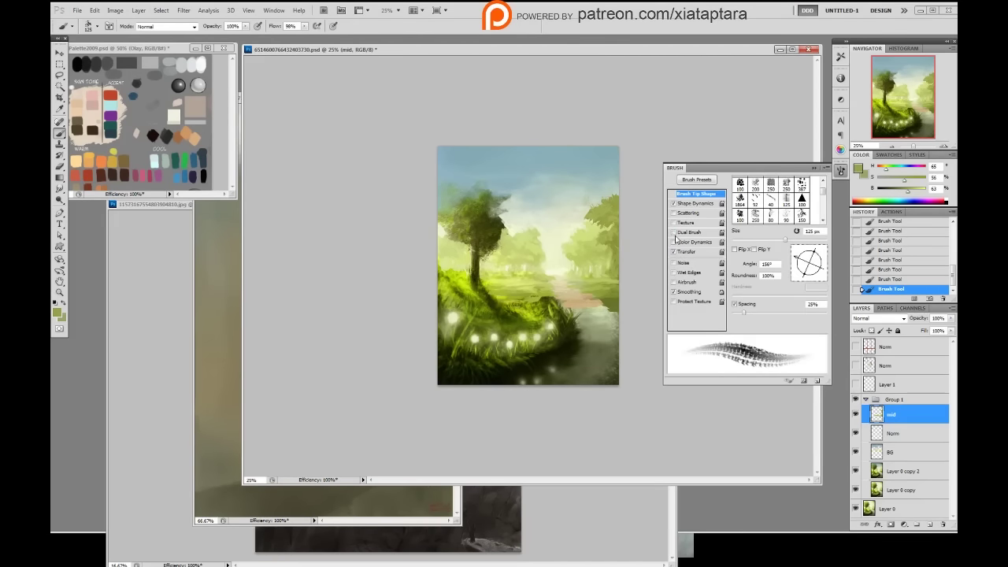
{"action": "left_click", "coordinate": [673, 241]}
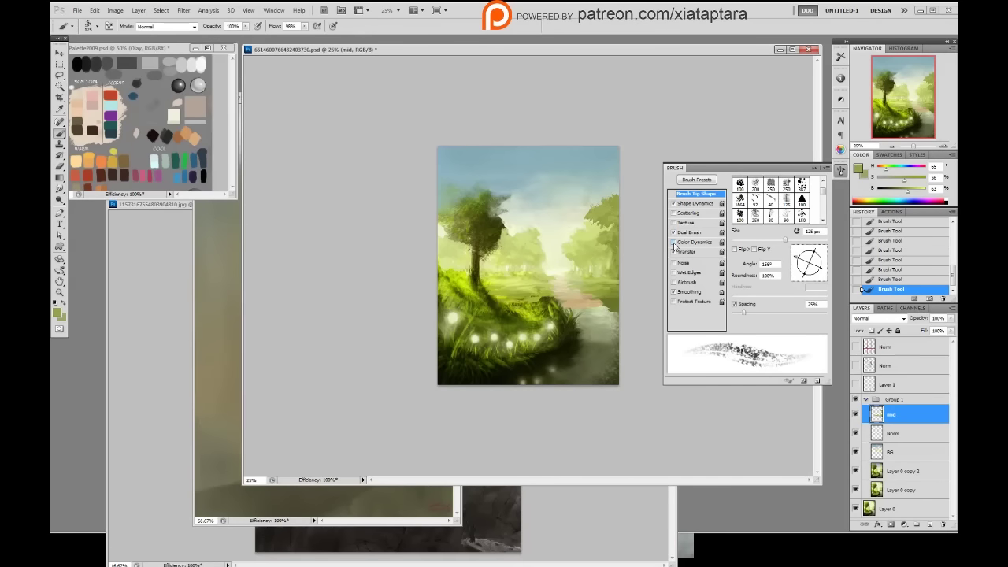
{"action": "left_click", "coordinate": [673, 243]}
{"action": "left_click", "coordinate": [814, 169]}
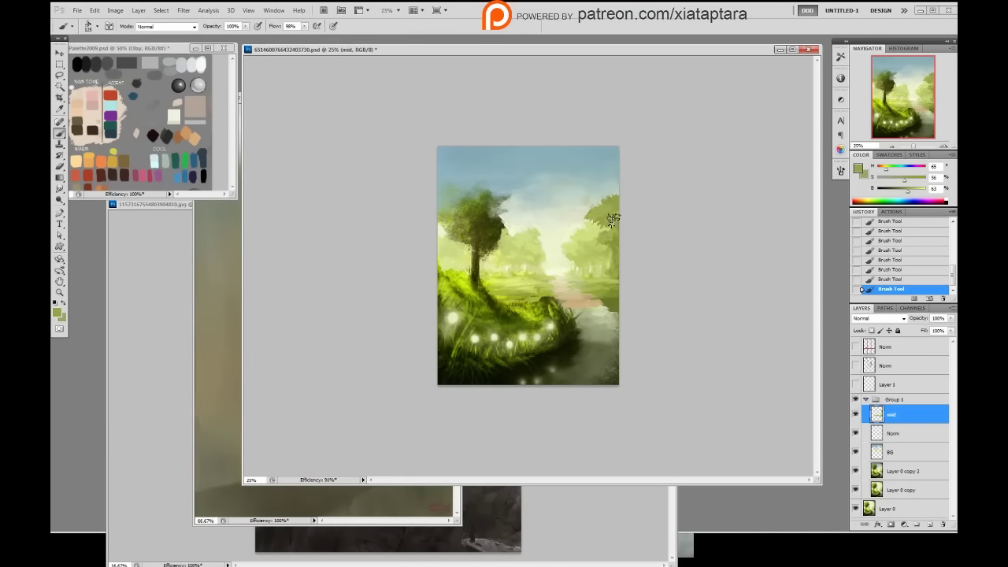
- Paint leaves along the lower edge of the right tree's crown with sampled greens
{"action": "left_click", "coordinate": [619, 207], "text": "alt"}
{"action": "left_click_drag", "start_coordinate": [594, 224], "coordinate": [606, 222]}
{"action": "left_click", "coordinate": [603, 219], "text": "alt"}
{"action": "left_click", "coordinate": [594, 216], "text": "alt"}
{"action": "left_click", "coordinate": [605, 218], "text": "alt"}
- Switch to the 19 px slanted brush and paint finer foliage in the right tree with sampled greens
{"action": "right_click", "coordinate": [604, 219]}
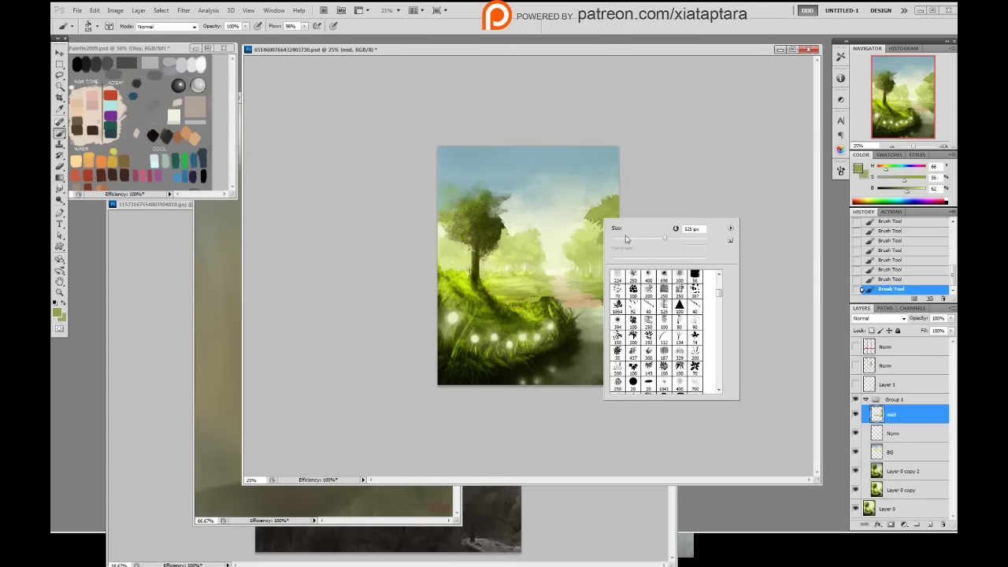
{"action": "left_click_drag", "start_coordinate": [719, 293], "coordinate": [719, 276]}
{"action": "double_click", "coordinate": [682, 277]}
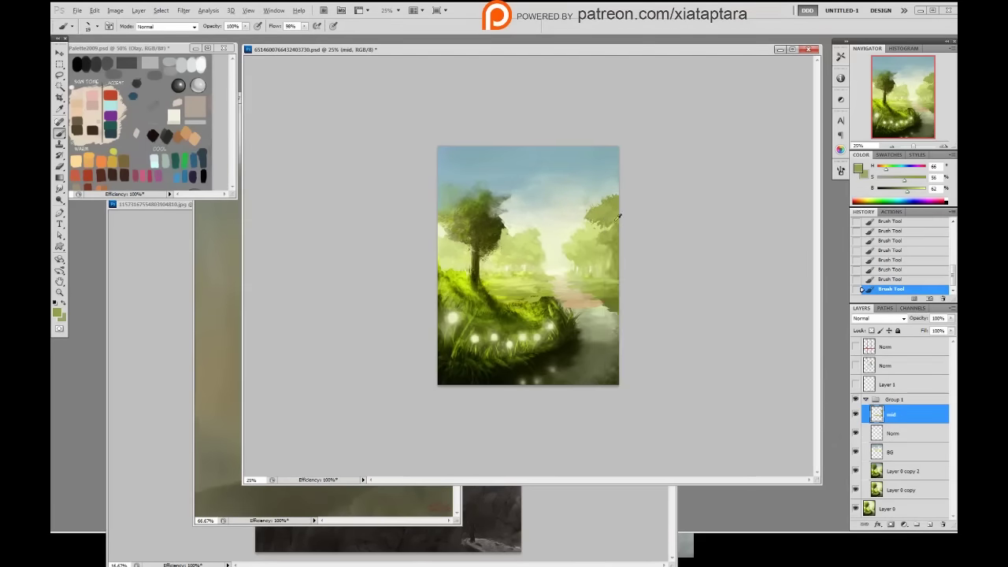
{"action": "left_click", "coordinate": [605, 218], "text": "alt"}
{"action": "left_click", "coordinate": [608, 208], "text": "alt"}
{"action": "left_click", "coordinate": [608, 207], "text": "alt"}
{"action": "left_click", "coordinate": [601, 212], "text": "alt"}
- Refine the right tree's crown with the 19 px slanted brush and sampled greens, comparing it with the mid layer hidden
{"action": "left_click_drag", "start_coordinate": [902, 182], "coordinate": [899, 183]}
{"action": "right_click", "coordinate": [577, 231]}
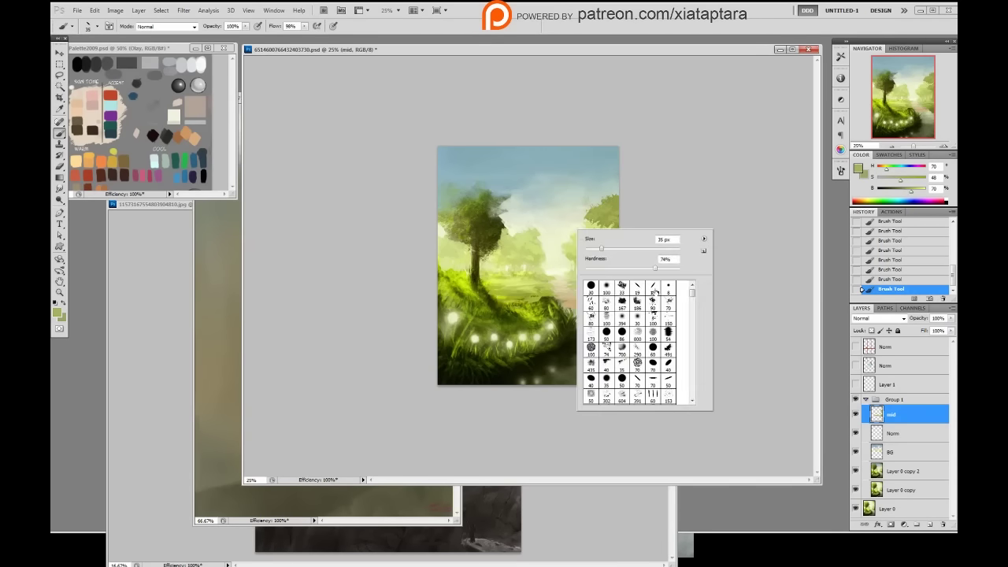
{"action": "left_click", "coordinate": [655, 290]}
{"action": "left_click", "coordinate": [708, 221]}
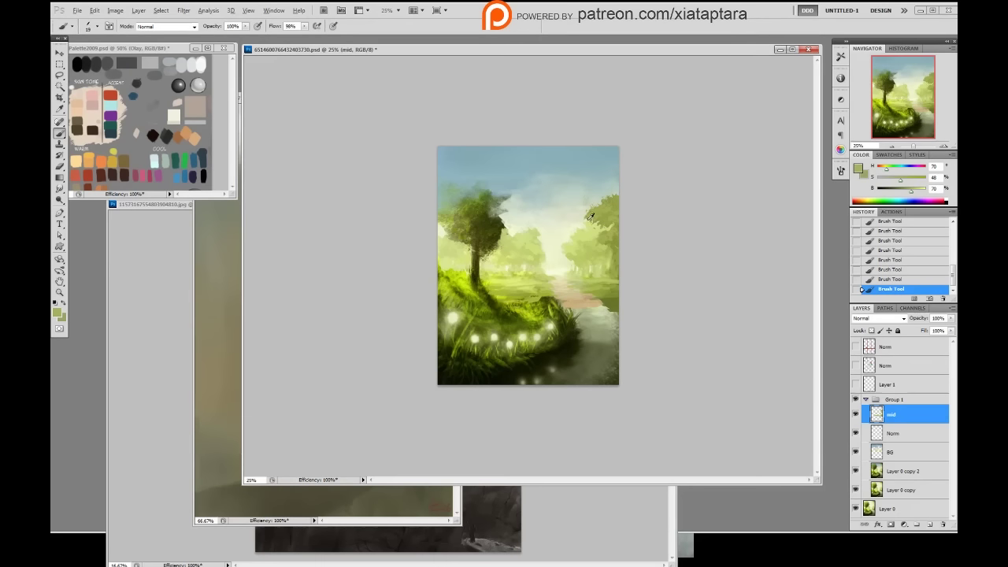
{"action": "left_click", "coordinate": [591, 215], "text": "alt"}
{"action": "left_click", "coordinate": [595, 225], "text": "alt"}
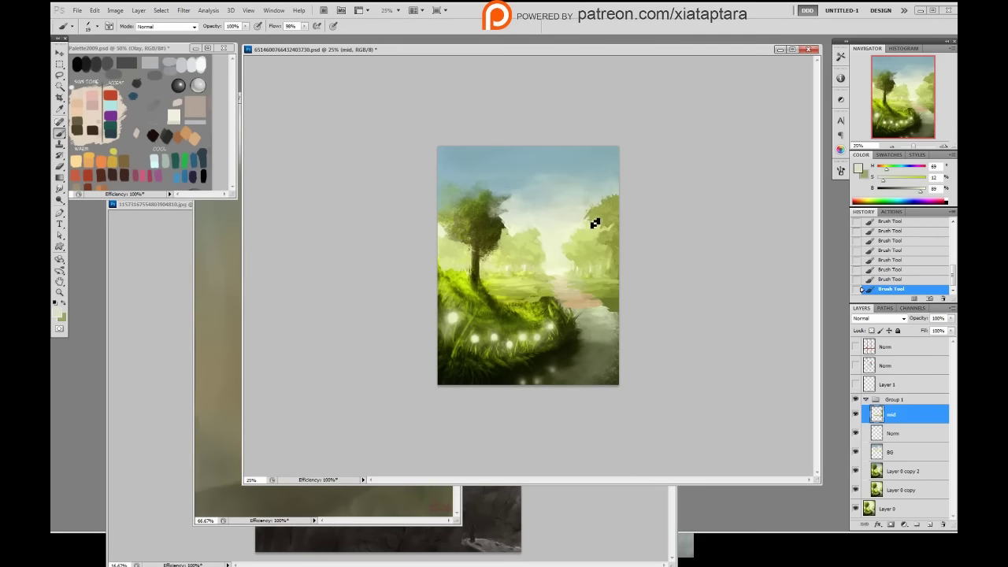
{"action": "left_click", "coordinate": [596, 213], "text": "alt"}
{"action": "left_click", "coordinate": [607, 211], "text": "alt"}
{"action": "left_click", "coordinate": [612, 242], "text": "alt"}
{"action": "left_click", "coordinate": [613, 233], "text": "alt"}
{"action": "left_click", "coordinate": [857, 415]}
{"action": "left_click", "coordinate": [857, 414]}
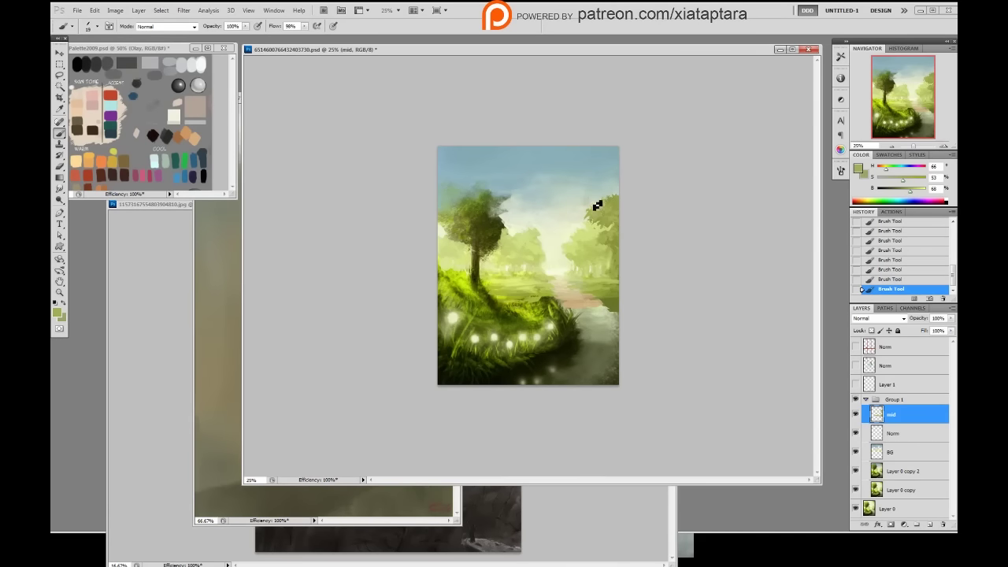
- Erase stray foliage along the outer edge of the right tree's crown and return to the brush
{"action": "key", "text": "e"}
{"action": "left_click_drag", "start_coordinate": [596, 212], "coordinate": [603, 205]}
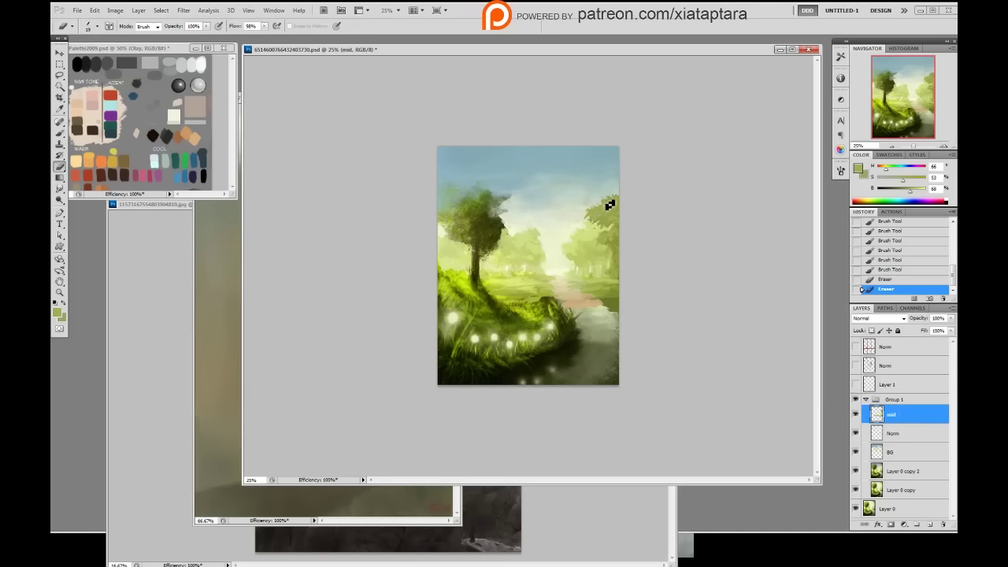
{"action": "key", "text": "b"}
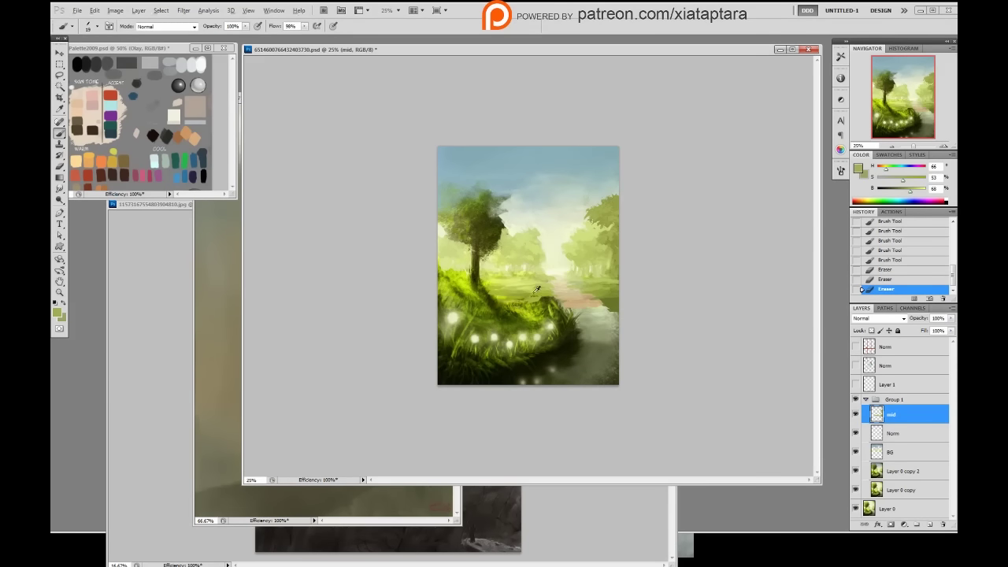
- Paint the grassy ground on both sides of the path with sampled greens and a larger brush
{"action": "left_click", "coordinate": [532, 292], "text": "alt"}
{"action": "left_click_drag", "start_coordinate": [589, 308], "coordinate": [604, 306]}
{"action": "left_click", "coordinate": [617, 298], "text": "alt"}
{"action": "key", "text": "bracketright"}
{"action": "key", "text": "bracketright"}
{"action": "left_click", "coordinate": [520, 307], "text": "alt"}
{"action": "left_click", "coordinate": [611, 303], "text": "alt"}
- Widen the near end of the path with tan tones sampled around it, using the brush at 60 px
{"action": "key", "text": "bracketright"}
{"action": "key", "text": "bracketright"}
{"action": "mouse_move", "coordinate": [531, 307]}
{"action": "left_mouse_down"}
{"action": "mouse_move", "coordinate": [559, 307]}
{"action": "mouse_move", "coordinate": [540, 294]}
{"action": "mouse_move", "coordinate": [580, 300]}
{"action": "mouse_move", "coordinate": [556, 302]}
{"action": "mouse_move", "coordinate": [559, 312]}
{"action": "mouse_move", "coordinate": [587, 297]}
{"action": "mouse_move", "coordinate": [551, 309]}
{"action": "left_mouse_up"}
{"action": "left_click", "coordinate": [538, 297], "text": "alt"}
{"action": "left_click", "coordinate": [580, 302], "text": "alt"}
{"action": "left_click", "coordinate": [587, 298], "text": "alt"}
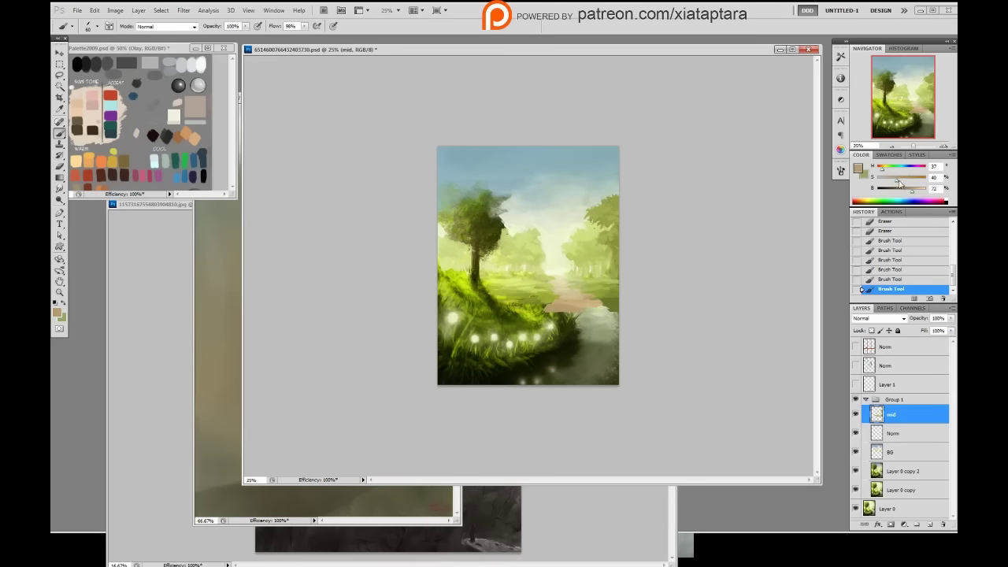
{"action": "left_click_drag", "start_coordinate": [575, 312], "coordinate": [598, 311]}
{"action": "left_click", "coordinate": [592, 318], "text": "alt"}
{"action": "left_click", "coordinate": [571, 309], "text": "alt"}
{"action": "left_click", "coordinate": [554, 312], "text": "alt"}
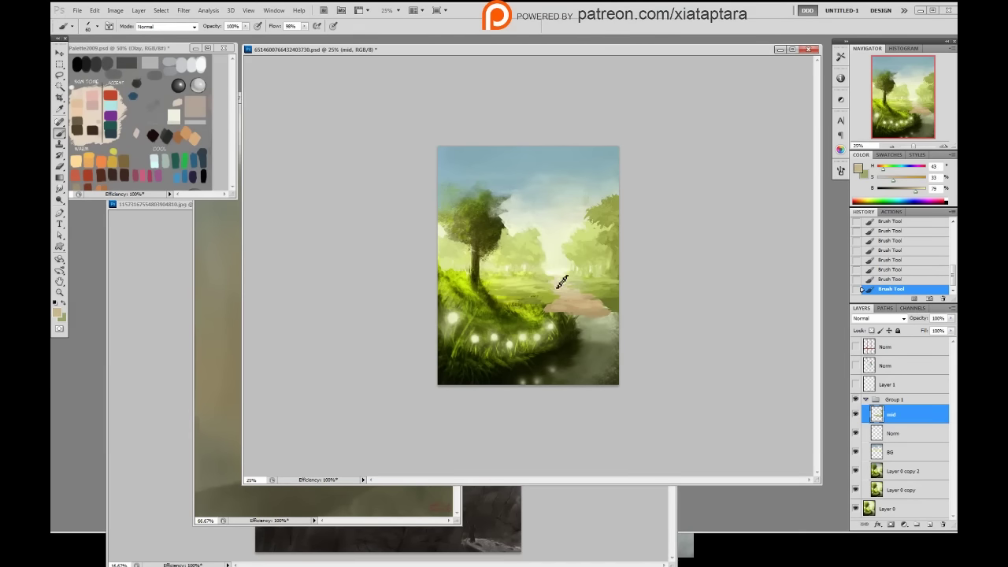
- Shape the grass edges around the middle of the path at 30 px, comparing the painting with Group 1 hidden
{"action": "left_click", "coordinate": [553, 294], "text": "alt"}
{"action": "left_click", "coordinate": [857, 401]}
{"action": "left_click", "coordinate": [856, 402]}
{"action": "left_click", "coordinate": [564, 278], "text": "alt"}
{"action": "left_click", "coordinate": [561, 292], "text": "alt"}
{"action": "left_click", "coordinate": [577, 302], "text": "alt"}
{"action": "left_click", "coordinate": [577, 303], "text": "alt"}
{"action": "left_click", "coordinate": [581, 295], "text": "alt"}
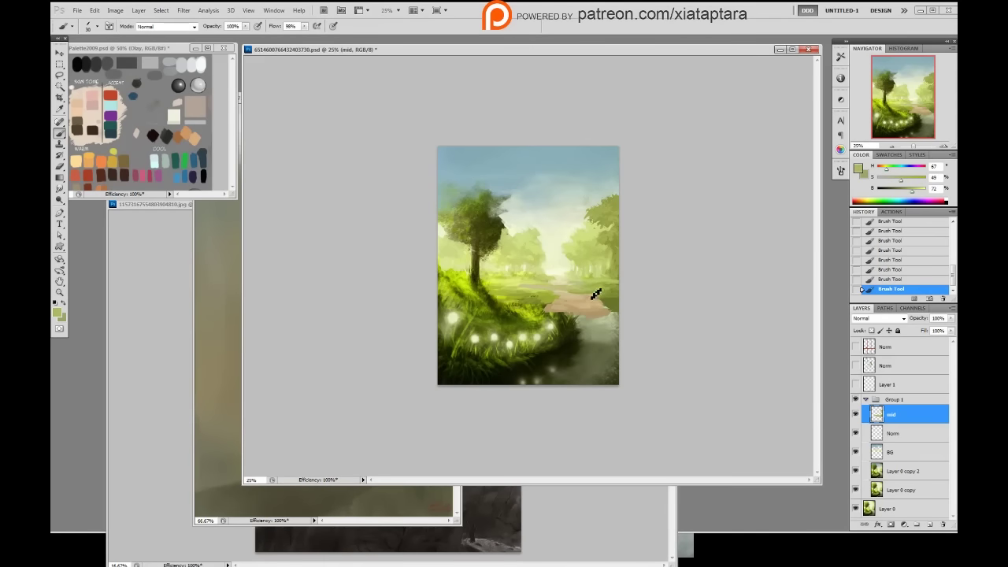
- Paint the distant meadow between the left tree and the path with sampled light greens at 35 px
{"action": "left_click", "coordinate": [551, 289], "text": "alt"}
{"action": "left_click_drag", "start_coordinate": [541, 286], "coordinate": [569, 281]}
{"action": "left_click", "coordinate": [557, 281], "text": "alt"}
{"action": "left_click", "coordinate": [515, 289], "text": "alt"}
{"action": "left_click", "coordinate": [525, 288], "text": "alt"}
{"action": "left_click", "coordinate": [549, 281], "text": "alt"}
{"action": "left_click", "coordinate": [516, 287], "text": "alt"}
{"action": "left_click", "coordinate": [520, 285], "text": "alt"}
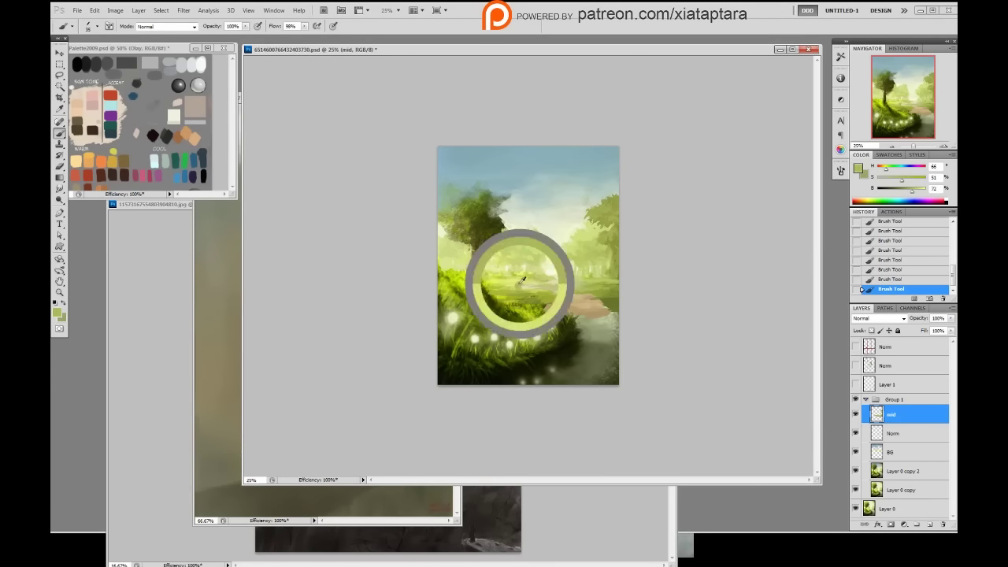
{"action": "left_click", "coordinate": [522, 291], "text": "alt"}
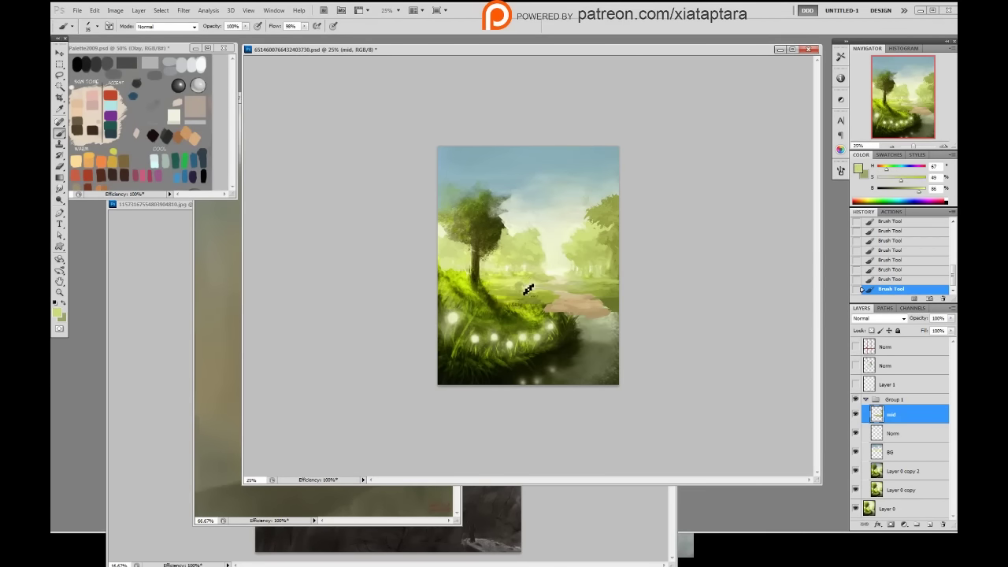
- Blend the grass around the far bend of the path with colours sampled from the meadow
{"action": "left_click", "coordinate": [567, 289], "text": "alt"}
{"action": "left_click", "coordinate": [554, 281], "text": "alt"}
{"action": "left_click", "coordinate": [539, 289], "text": "alt"}
{"action": "left_click", "coordinate": [554, 279], "text": "alt"}
{"action": "left_click", "coordinate": [556, 291], "text": "alt"}
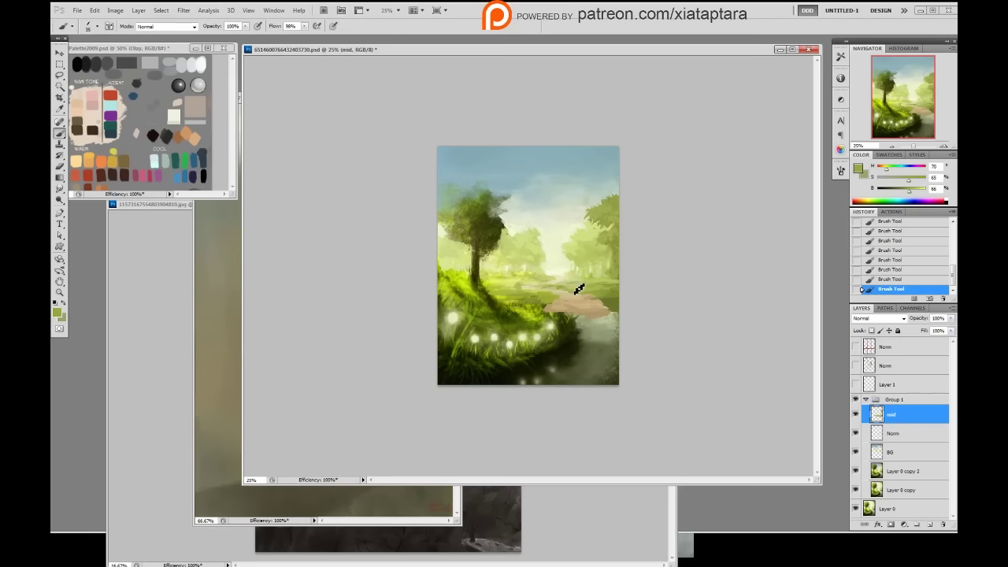
- Paint the grass under the right-hand trees with greens sampled along the path's right bank
{"action": "left_click", "coordinate": [578, 285], "text": "alt"}
{"action": "left_click", "coordinate": [582, 295], "text": "alt"}
{"action": "left_click", "coordinate": [590, 292], "text": "alt"}
{"action": "left_click", "coordinate": [592, 286], "text": "alt"}
{"action": "left_click", "coordinate": [607, 283], "text": "alt"}
- Switch to the right-leaning 19 px slanted brush and refine the path's edges with sampled colours
{"action": "right_click", "coordinate": [608, 226]}
{"action": "left_click", "coordinate": [668, 289]}
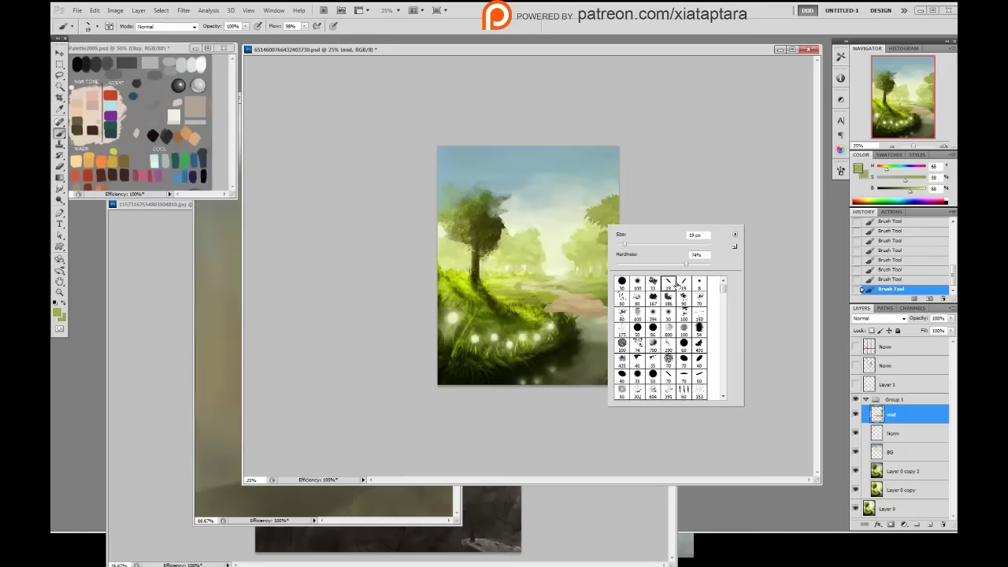
{"action": "double_click", "coordinate": [681, 284]}
{"action": "left_click", "coordinate": [564, 294], "text": "alt"}
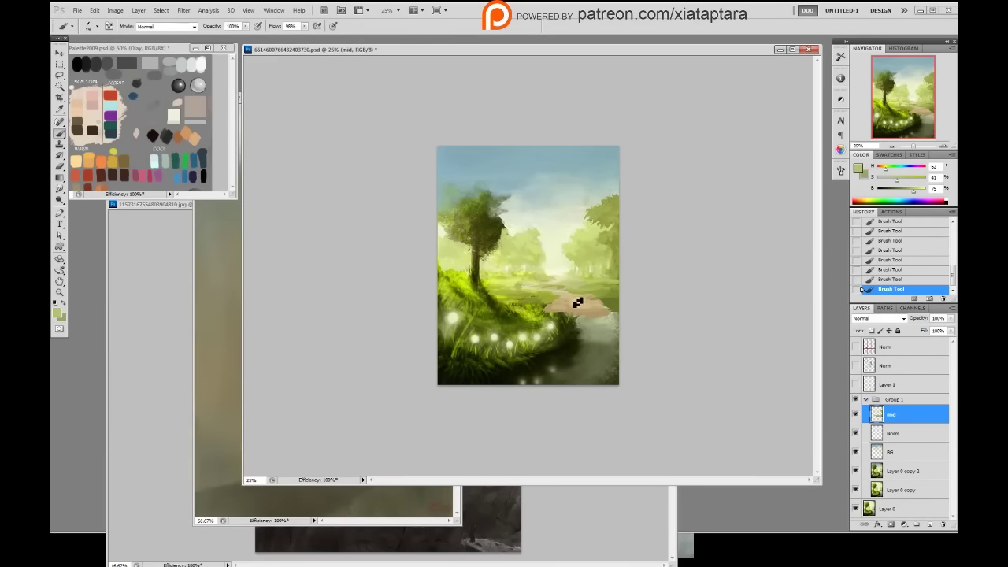
{"action": "left_click", "coordinate": [580, 301], "text": "alt"}
{"action": "left_click", "coordinate": [616, 304], "text": "alt"}
- Change the brush, enlarge it to 60 px and paint the green bank and near edges of the path with sampled colours
{"action": "right_click", "coordinate": [598, 316]}
{"action": "double_click", "coordinate": [665, 376]}
{"action": "mouse_move", "coordinate": [616, 314]}
{"action": "left_mouse_down"}
{"action": "mouse_move", "coordinate": [593, 312]}
{"action": "mouse_move", "coordinate": [608, 314]}
{"action": "left_mouse_up"}
{"action": "key", "text": "bracketright"}
{"action": "left_click", "coordinate": [552, 304], "text": "alt"}
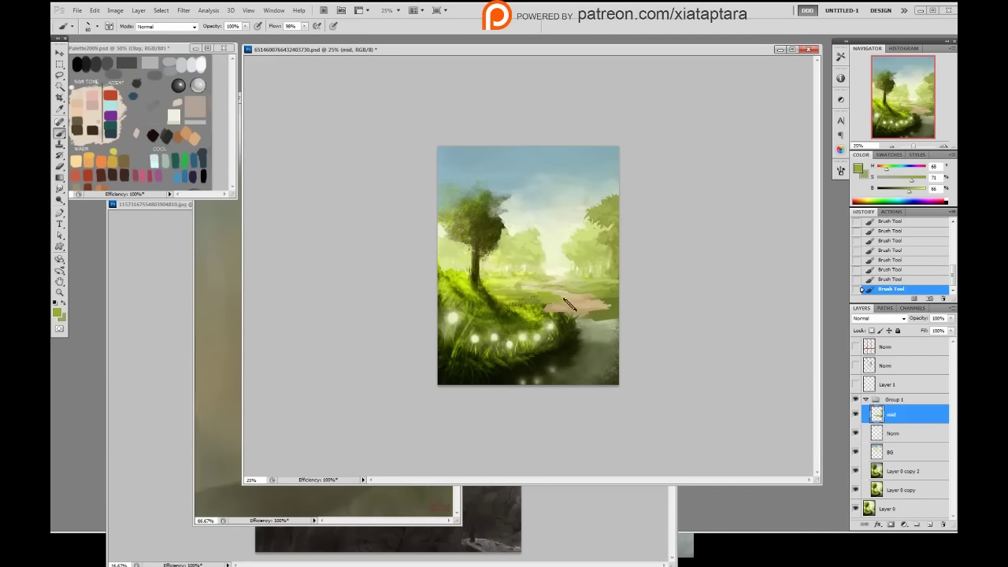
{"action": "left_click", "coordinate": [541, 307], "text": "alt"}
{"action": "left_click", "coordinate": [570, 295], "text": "alt"}
{"action": "left_click", "coordinate": [562, 299], "text": "alt"}
- Rework the narrow far end of the path with sampled pale greens at 35 px
{"action": "left_click", "coordinate": [548, 282], "text": "alt"}
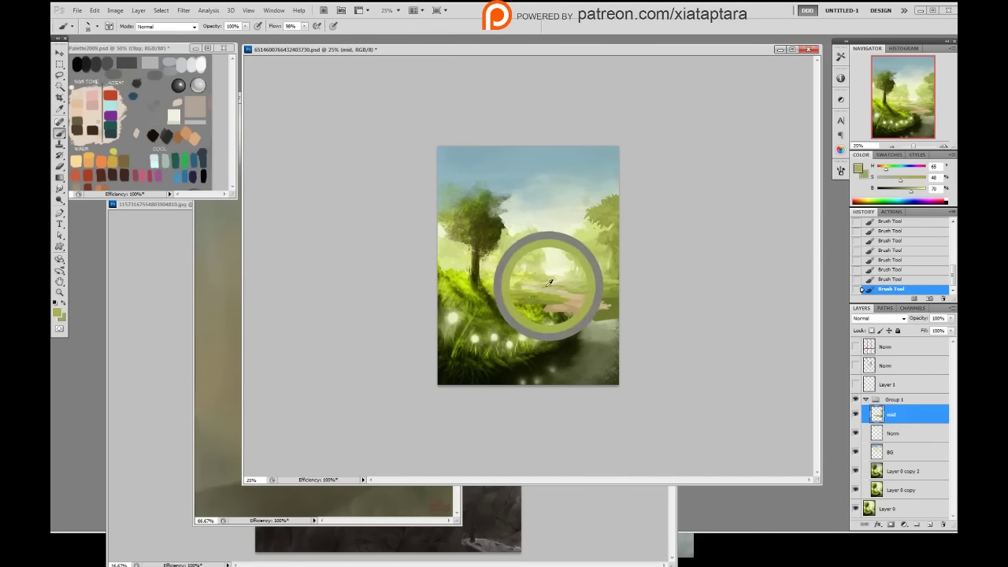
{"action": "left_click", "coordinate": [566, 283], "text": "alt"}
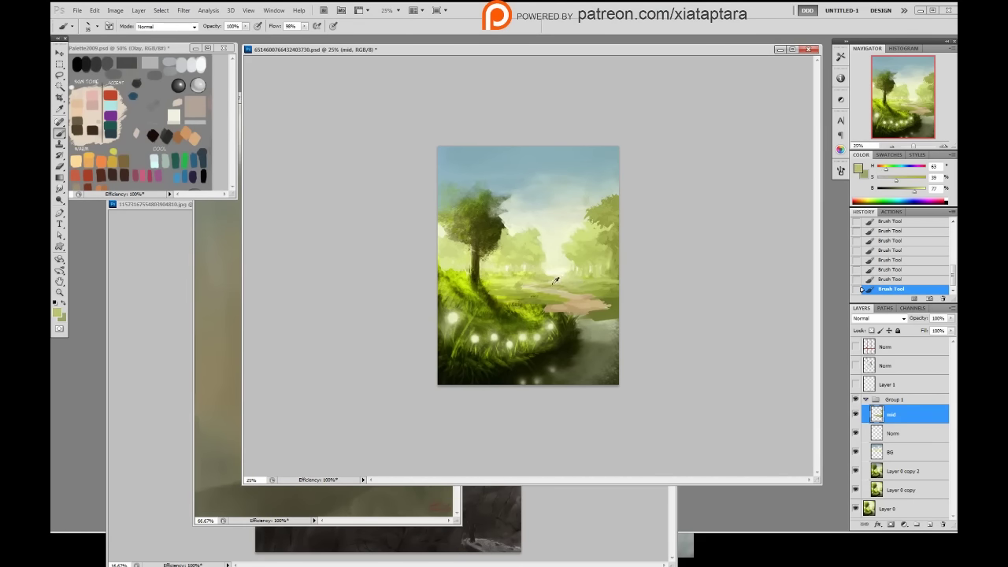
{"action": "left_click", "coordinate": [555, 282], "text": "alt"}
{"action": "left_click", "coordinate": [555, 282], "text": "alt"}
{"action": "left_click", "coordinate": [562, 286], "text": "alt"}
- Switch to a 19 px brush and add fine grass strokes along the far path with sampled greens
{"action": "right_click", "coordinate": [586, 283]}
{"action": "double_click", "coordinate": [667, 340]}
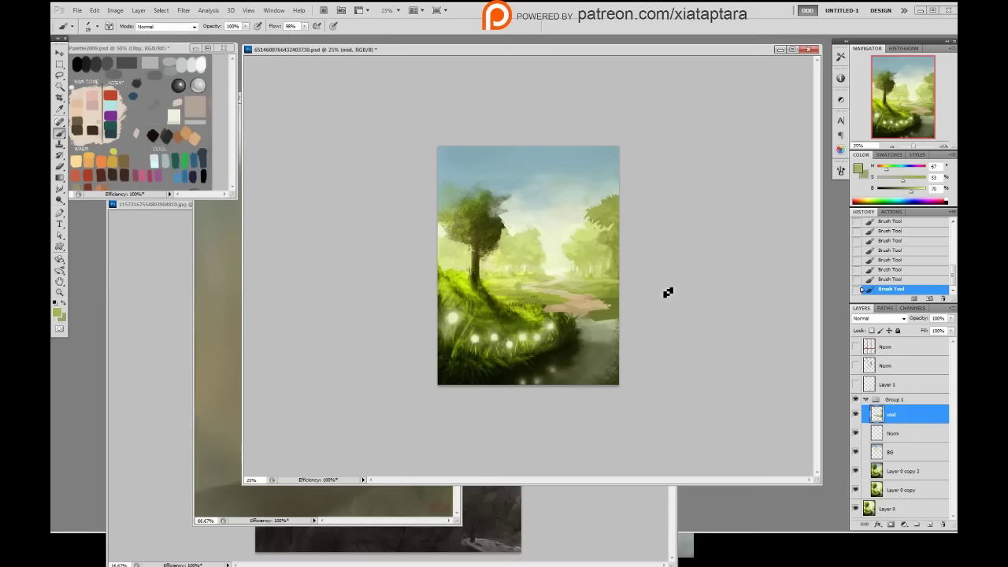
{"action": "left_click", "coordinate": [581, 280], "text": "alt"}
{"action": "left_click", "coordinate": [563, 290], "text": "alt"}
{"action": "left_click", "coordinate": [564, 292], "text": "alt"}
{"action": "left_click", "coordinate": [549, 284], "text": "alt"}
{"action": "left_click", "coordinate": [539, 285], "text": "alt"}
{"action": "left_click", "coordinate": [535, 284], "text": "alt"}
{"action": "left_click", "coordinate": [518, 285], "text": "alt"}
- Detail the meadow left of the path with sampled greens, comparing the painting with Group 1 hidden
{"action": "left_click", "coordinate": [524, 290], "text": "alt"}
{"action": "left_click", "coordinate": [521, 294], "text": "alt"}
{"action": "left_click", "coordinate": [518, 283], "text": "alt"}
{"action": "left_click", "coordinate": [529, 298], "text": "alt"}
{"action": "left_click", "coordinate": [856, 399]}
{"action": "left_click", "coordinate": [856, 400]}
- Switch to the left-leaning slanted brush and paint a darker green bank left of the path at 50 px
{"action": "right_click", "coordinate": [626, 210]}
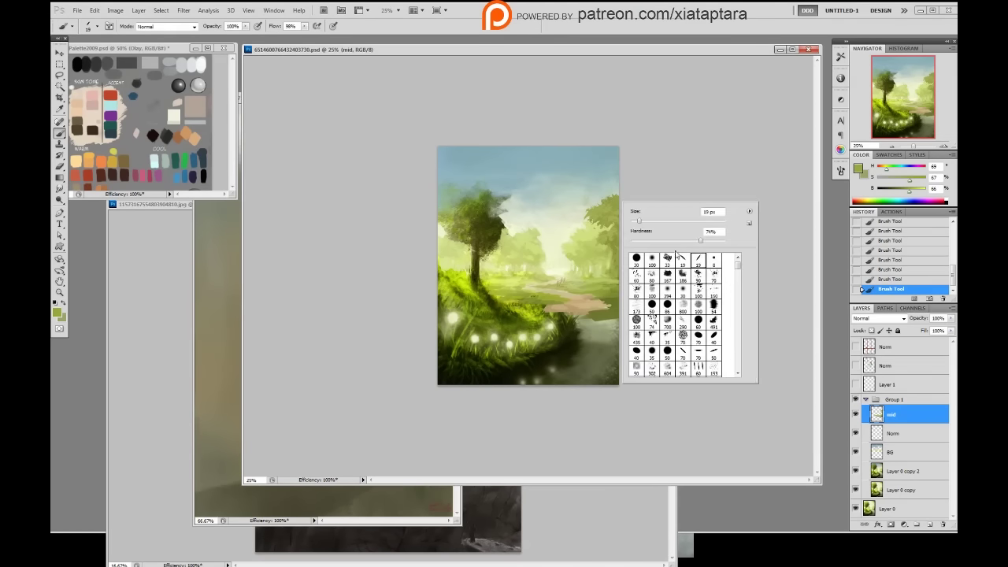
{"action": "left_click", "coordinate": [683, 262]}
{"action": "left_click", "coordinate": [670, 184]}
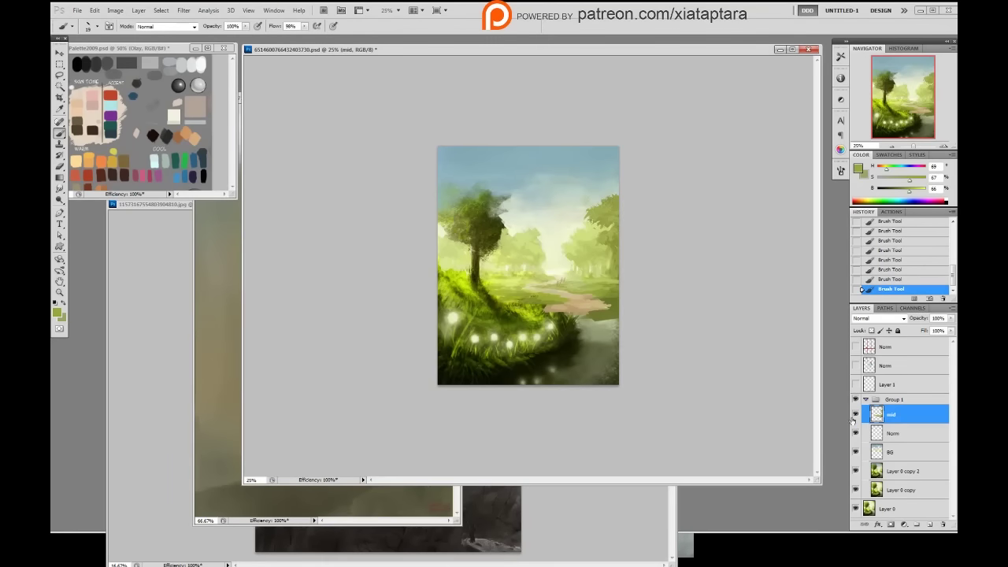
{"action": "left_click", "coordinate": [532, 307], "text": "alt"}
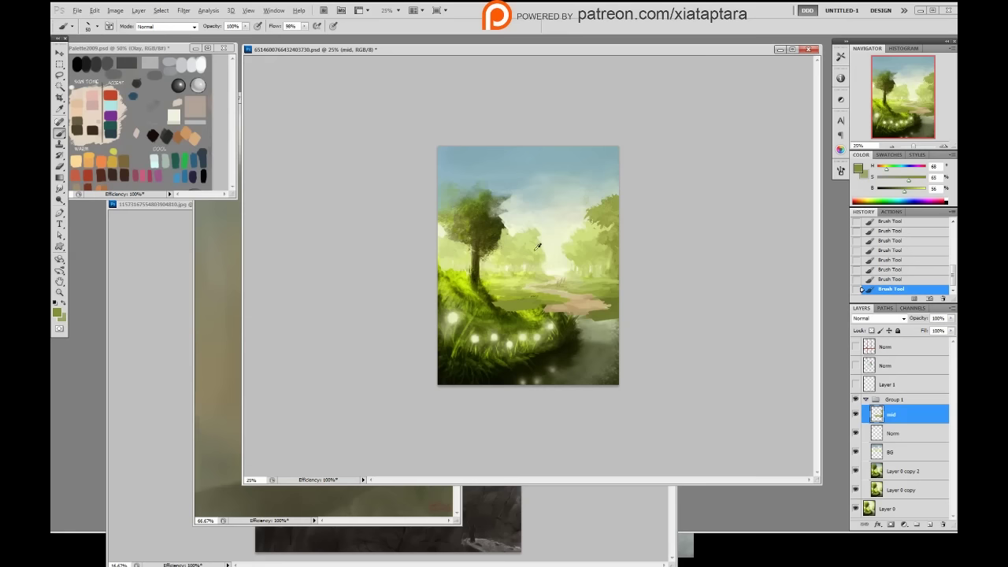
- Block in the left tree's crown with a sampled green darkened to 54% brightness
{"action": "left_click", "coordinate": [619, 203], "text": "alt"}
{"action": "left_click", "coordinate": [903, 192]}
{"action": "mouse_move", "coordinate": [446, 229]}
{"action": "left_mouse_down"}
{"action": "mouse_move", "coordinate": [470, 251]}
{"action": "mouse_move", "coordinate": [480, 240]}
{"action": "mouse_move", "coordinate": [455, 238]}
{"action": "mouse_move", "coordinate": [496, 225]}
{"action": "mouse_move", "coordinate": [481, 236]}
{"action": "mouse_move", "coordinate": [455, 213]}
{"action": "mouse_move", "coordinate": [458, 224]}
{"action": "mouse_move", "coordinate": [474, 208]}
{"action": "mouse_move", "coordinate": [512, 233]}
{"action": "mouse_move", "coordinate": [496, 238]}
{"action": "mouse_move", "coordinate": [512, 247]}
{"action": "mouse_move", "coordinate": [507, 233]}
{"action": "mouse_move", "coordinate": [518, 226]}
{"action": "mouse_move", "coordinate": [507, 213]}
{"action": "mouse_move", "coordinate": [492, 218]}
{"action": "mouse_move", "coordinate": [473, 190]}
{"action": "mouse_move", "coordinate": [517, 211]}
{"action": "mouse_move", "coordinate": [501, 206]}
{"action": "mouse_move", "coordinate": [505, 194]}
{"action": "mouse_move", "coordinate": [518, 205]}
{"action": "mouse_move", "coordinate": [515, 196]}
{"action": "mouse_move", "coordinate": [479, 211]}
{"action": "mouse_move", "coordinate": [457, 207]}
{"action": "mouse_move", "coordinate": [438, 222]}
{"action": "mouse_move", "coordinate": [456, 248]}
{"action": "mouse_move", "coordinate": [455, 236]}
{"action": "mouse_move", "coordinate": [513, 242]}
{"action": "mouse_move", "coordinate": [514, 230]}
{"action": "mouse_move", "coordinate": [484, 253]}
{"action": "left_mouse_up"}
- Enlarge the slanted eraser and trim the lower right edge of the left tree's crown
{"action": "key", "text": "e"}
{"action": "right_click", "coordinate": [516, 269]}
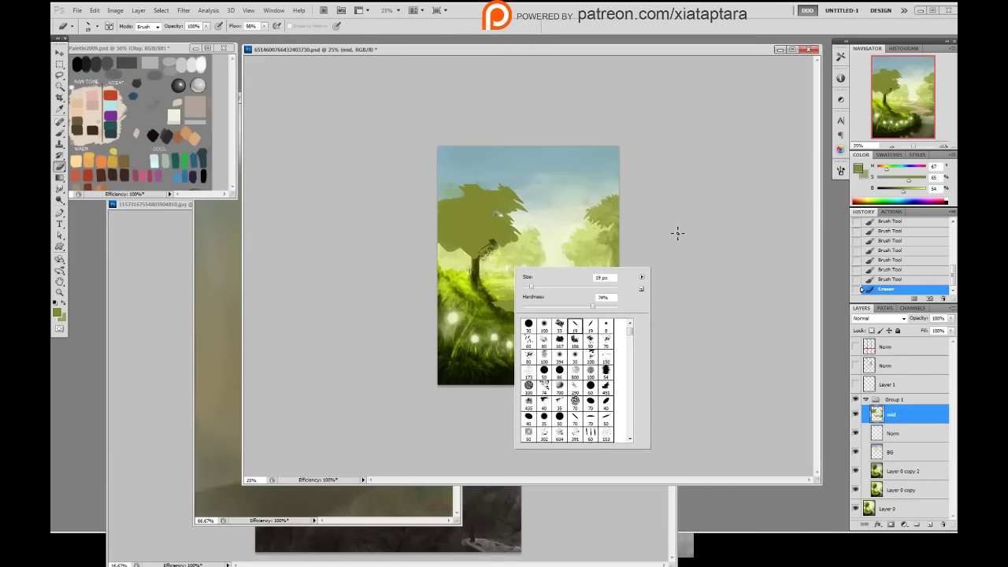
{"action": "left_click", "coordinate": [506, 256]}
{"action": "key", "text": "bracketright"}
{"action": "key", "text": "bracketright"}
{"action": "key", "text": "bracketright"}
{"action": "key", "text": "bracketright"}
{"action": "key", "text": "bracketright"}
{"action": "key", "text": "bracketright"}
{"action": "key", "text": "bracketright"}
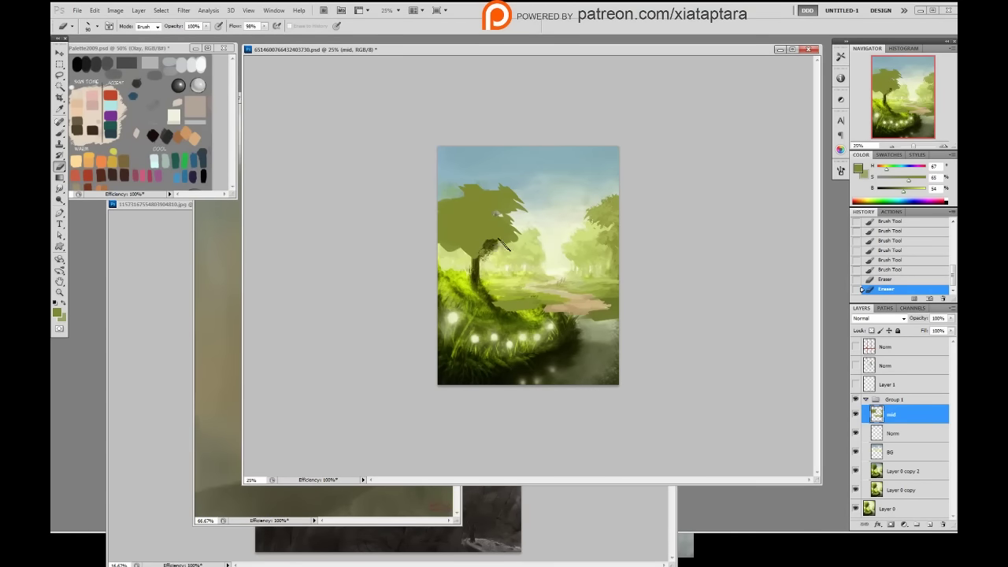
{"action": "mouse_move", "coordinate": [504, 250]}
{"action": "left_mouse_down"}
{"action": "mouse_move", "coordinate": [504, 239]}
{"action": "mouse_move", "coordinate": [514, 250]}
{"action": "mouse_move", "coordinate": [513, 224]}
{"action": "mouse_move", "coordinate": [532, 243]}
{"action": "mouse_move", "coordinate": [534, 228]}
{"action": "mouse_move", "coordinate": [524, 233]}
{"action": "left_mouse_up"}
- Sculpt the right-hand leaf clusters of the left tree's crown by alternating eraser and brush with sampled greens
{"action": "key", "text": "b"}
{"action": "left_click", "coordinate": [505, 234], "text": "alt"}
{"action": "key", "text": "e"}
{"action": "key", "text": "b"}
{"action": "left_click", "coordinate": [500, 230], "text": "alt"}
{"action": "key", "text": "e"}
{"action": "key", "text": "b"}
{"action": "key", "text": "e"}
{"action": "key", "text": "b"}
{"action": "left_click", "coordinate": [525, 226], "text": "alt"}
{"action": "left_click_drag", "start_coordinate": [522, 230], "coordinate": [521, 238]}
- Erase and repaint openings along the underside and middle of the left tree's crown
{"action": "key", "text": "e"}
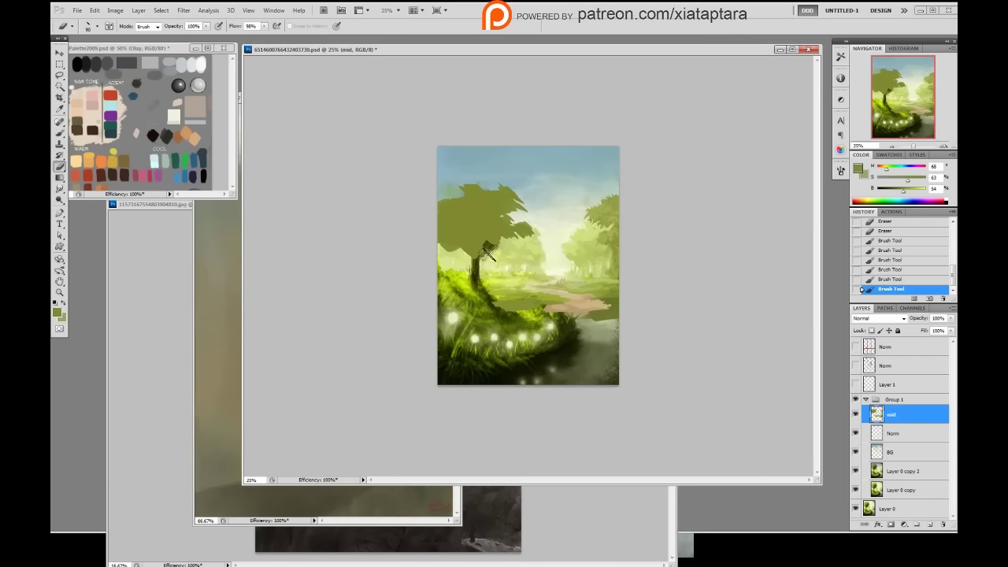
{"action": "mouse_move", "coordinate": [502, 241]}
{"action": "left_mouse_down"}
{"action": "mouse_move", "coordinate": [536, 233]}
{"action": "mouse_move", "coordinate": [521, 210]}
{"action": "mouse_move", "coordinate": [494, 192]}
{"action": "mouse_move", "coordinate": [468, 202]}
{"action": "mouse_move", "coordinate": [473, 219]}
{"action": "left_mouse_up"}
{"action": "key", "text": "b"}
{"action": "key", "text": "e"}
{"action": "key", "text": "b"}
{"action": "key", "text": "e"}
{"action": "left_click", "coordinate": [463, 218]}
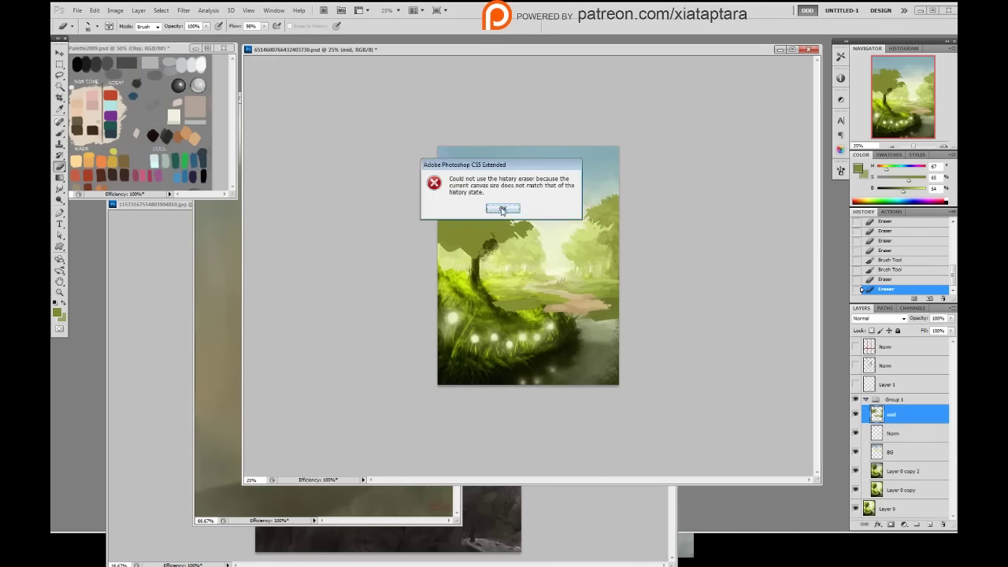
{"action": "left_click", "coordinate": [502, 208]}
- Fill in the left side of the left tree's crown and add a leaf cluster beside its trunk
{"action": "key", "text": "b"}
{"action": "mouse_move", "coordinate": [468, 212]}
{"action": "left_mouse_down"}
{"action": "mouse_move", "coordinate": [451, 205]}
{"action": "mouse_move", "coordinate": [467, 220]}
{"action": "mouse_move", "coordinate": [441, 228]}
{"action": "mouse_move", "coordinate": [439, 245]}
{"action": "left_mouse_up"}
{"action": "mouse_move", "coordinate": [439, 245]}
{"action": "left_mouse_down"}
{"action": "mouse_move", "coordinate": [441, 225]}
{"action": "mouse_move", "coordinate": [477, 229]}
{"action": "left_mouse_up"}
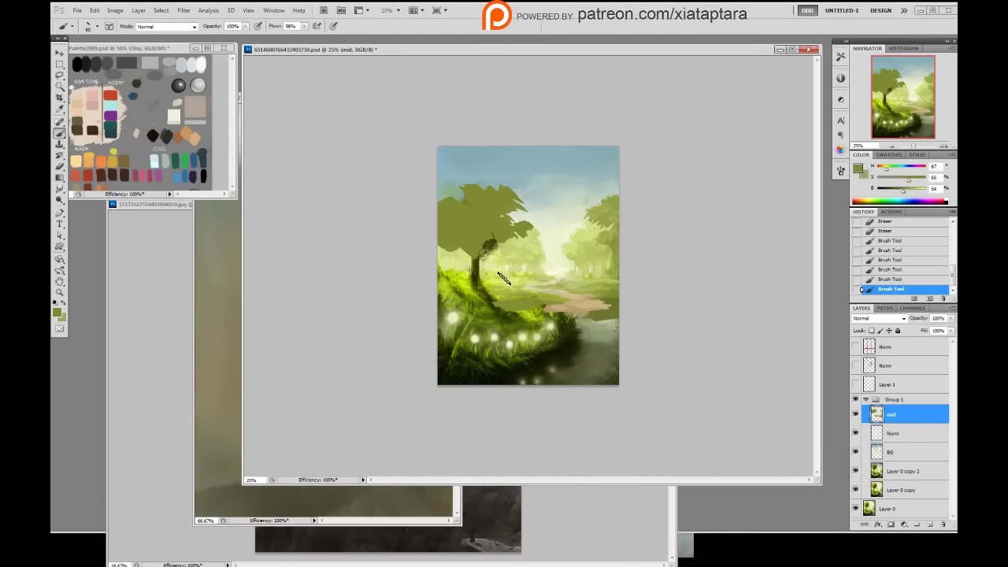
{"action": "mouse_move", "coordinate": [504, 261]}
{"action": "left_mouse_down"}
{"action": "mouse_move", "coordinate": [514, 265]}
{"action": "mouse_move", "coordinate": [488, 233]}
{"action": "left_mouse_up"}
- Paint light background tones behind the left tree's upper trunk on the Norm layer below mid, using sampled colours
{"action": "left_click", "coordinate": [891, 435]}
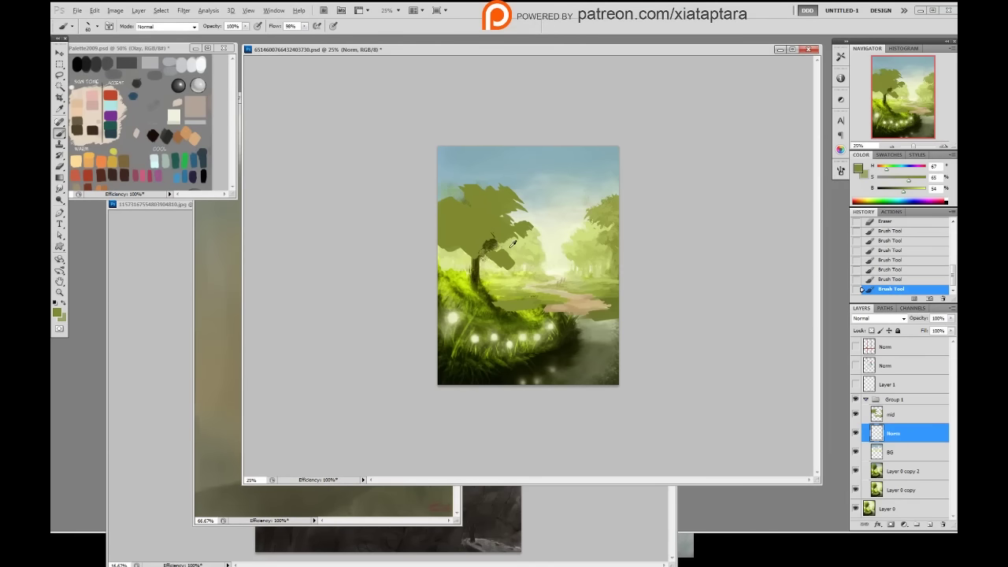
{"action": "left_click", "coordinate": [511, 248], "text": "alt"}
{"action": "left_click_drag", "start_coordinate": [497, 251], "coordinate": [488, 252]}
{"action": "left_click", "coordinate": [519, 263], "text": "alt"}
{"action": "left_click", "coordinate": [494, 252], "text": "alt"}
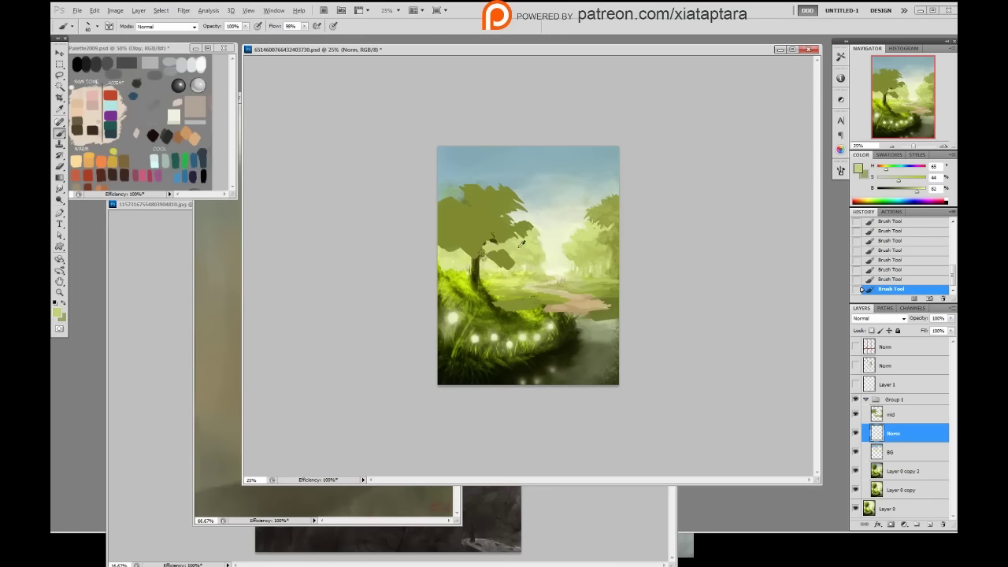
{"action": "left_click", "coordinate": [508, 252], "text": "alt"}
{"action": "left_click", "coordinate": [491, 245], "text": "alt"}
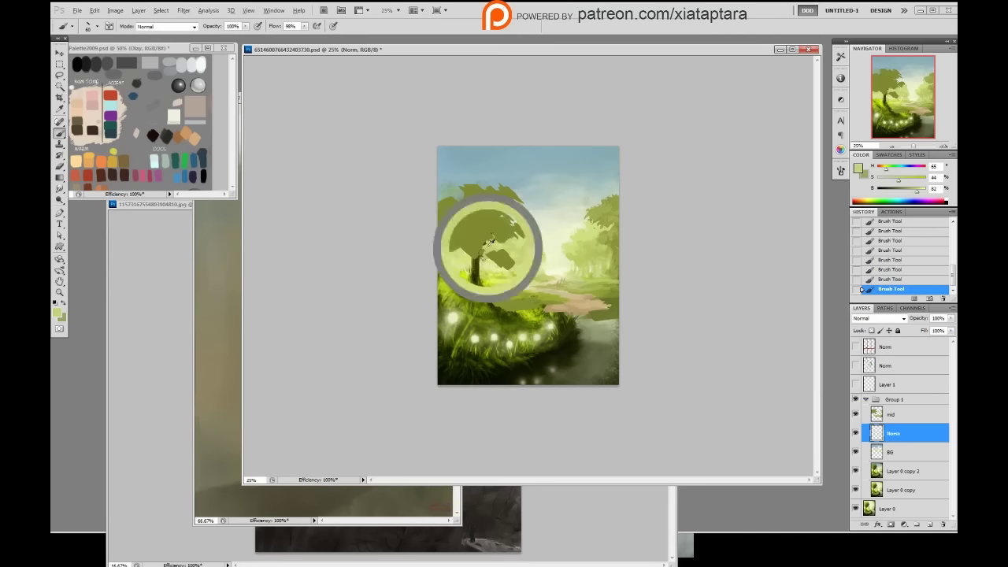
{"action": "left_click", "coordinate": [549, 261], "text": "alt"}
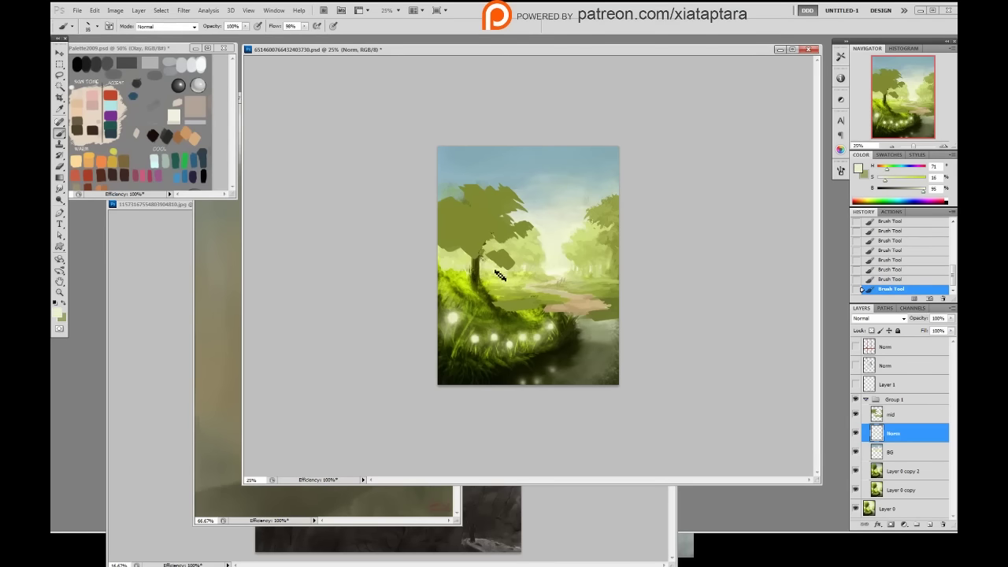
{"action": "left_click", "coordinate": [552, 268], "text": "alt"}
- Return to the mid layer and extend the left tree's leaf clusters with green sampled from its crown
{"action": "left_click", "coordinate": [898, 416]}
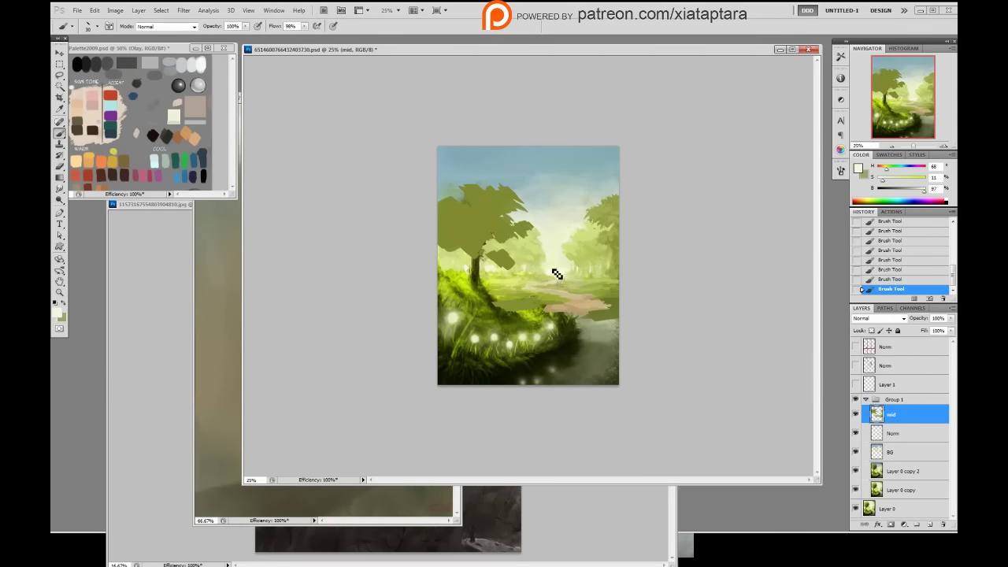
{"action": "left_click", "coordinate": [513, 235], "text": "alt"}
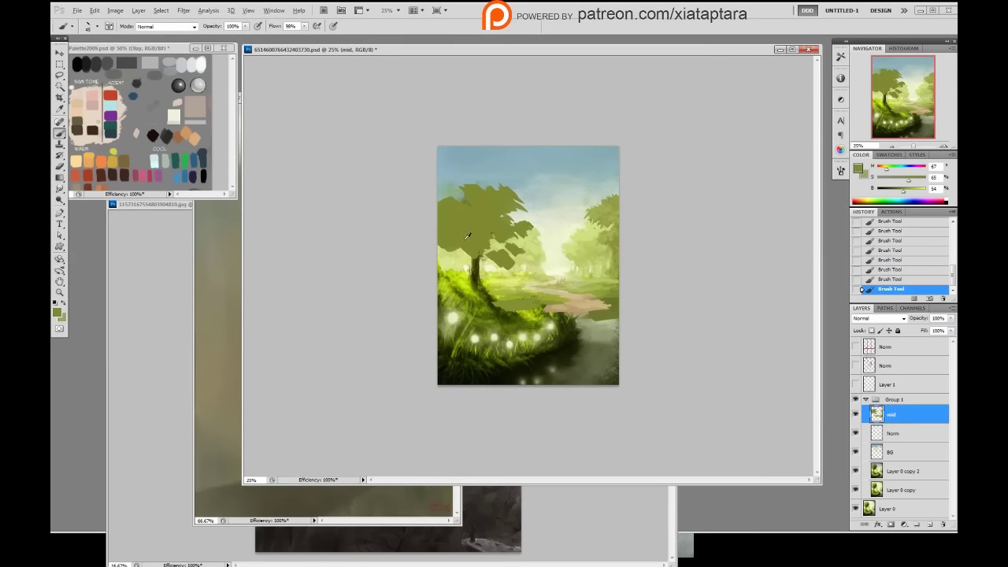
{"action": "left_click", "coordinate": [477, 212], "text": "alt"}
{"action": "key", "text": "]"}
- Erase and repaint the sky opening on the right side of the left tree's crown and trim the branch cluster beneath it
{"action": "key", "text": "e"}
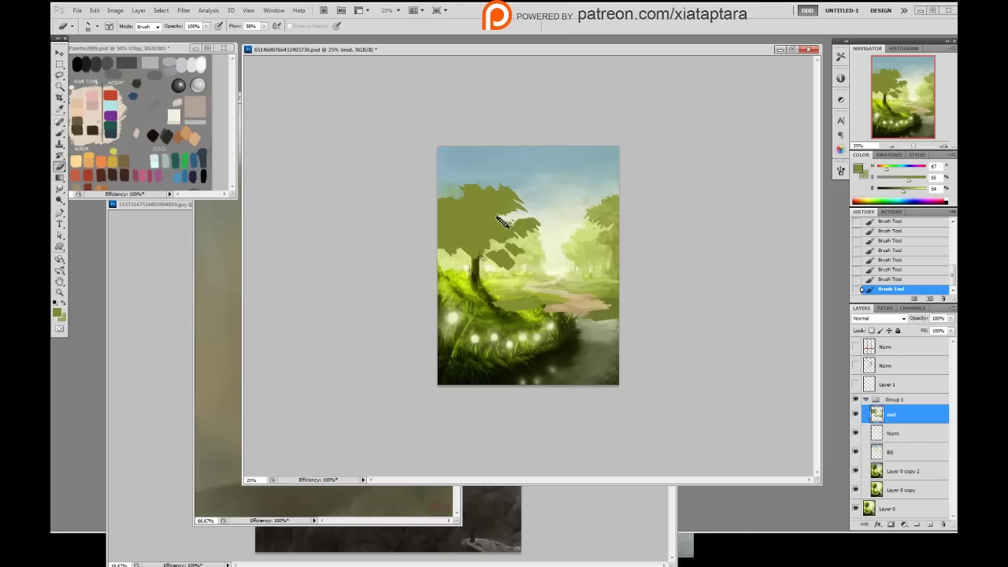
{"action": "left_click_drag", "start_coordinate": [497, 216], "coordinate": [510, 221]}
{"action": "left_click_drag", "start_coordinate": [499, 216], "coordinate": [513, 219]}
{"action": "left_click_drag", "start_coordinate": [507, 217], "coordinate": [514, 217]}
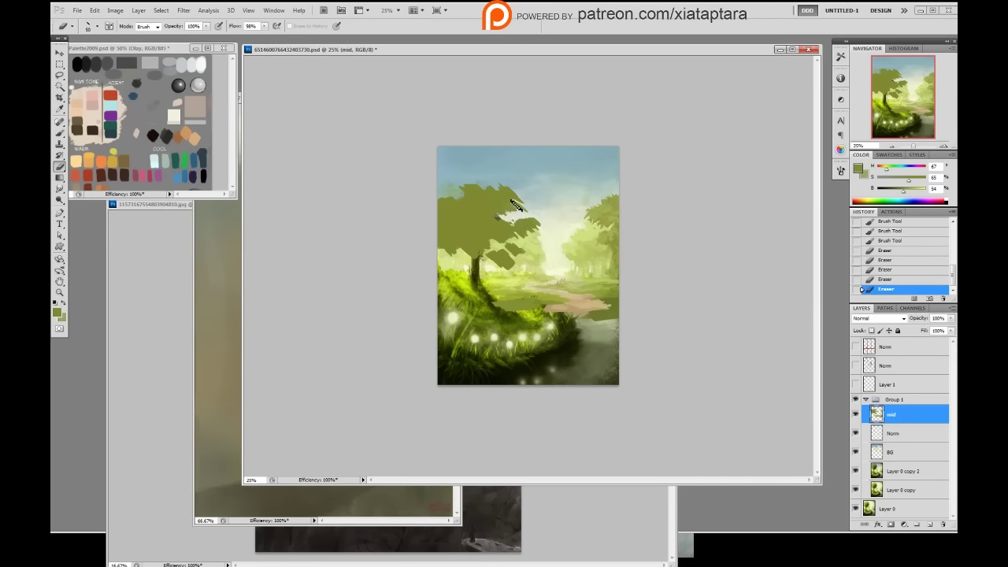
{"action": "key", "text": "b"}
{"action": "left_click", "coordinate": [507, 203], "text": "alt"}
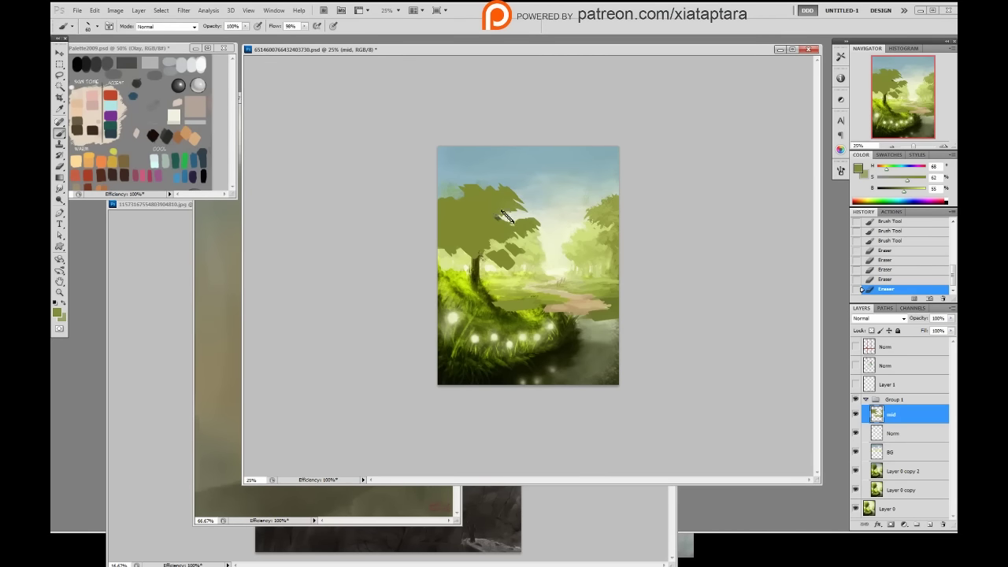
{"action": "left_click_drag", "start_coordinate": [520, 218], "coordinate": [508, 219]}
{"action": "left_click", "coordinate": [512, 215]}
{"action": "key", "text": "e"}
{"action": "left_click", "coordinate": [511, 221]}
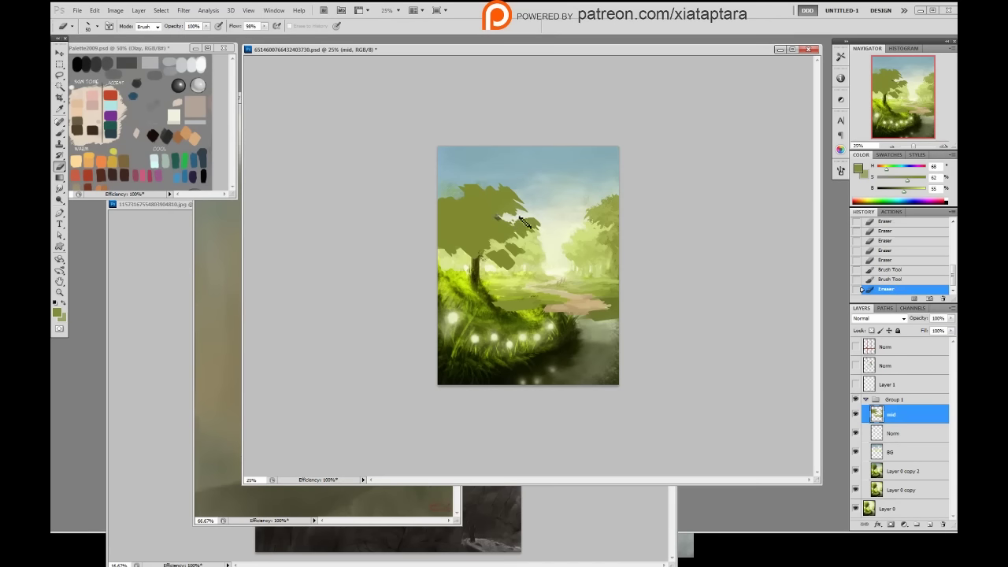
{"action": "left_click", "coordinate": [526, 240]}
{"action": "left_click", "coordinate": [539, 228]}
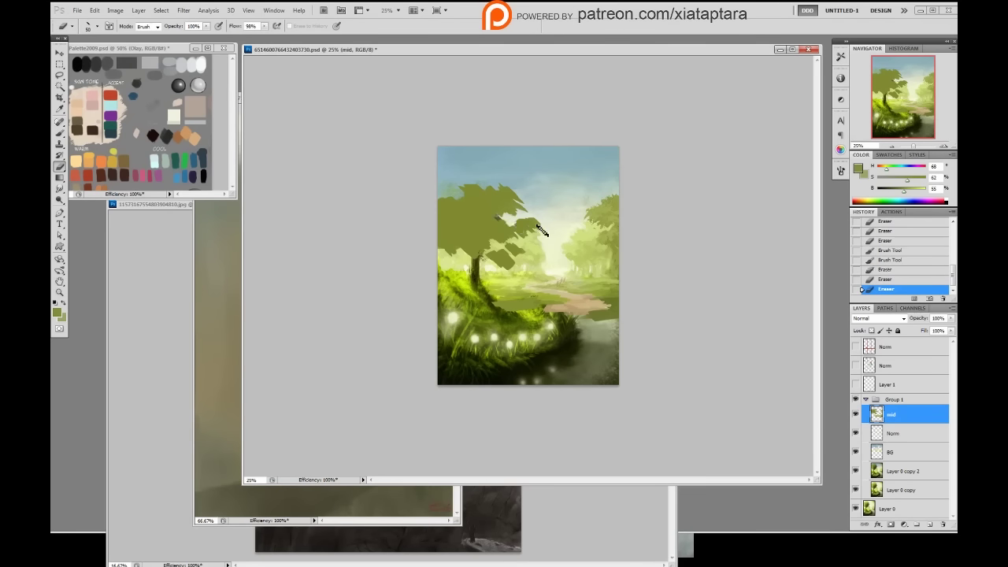
- Extend the left tree's right-hand leaf cluster with crown green and erase along its outer edge to shape the tips
{"action": "key", "text": "b"}
{"action": "left_click", "coordinate": [521, 231]}
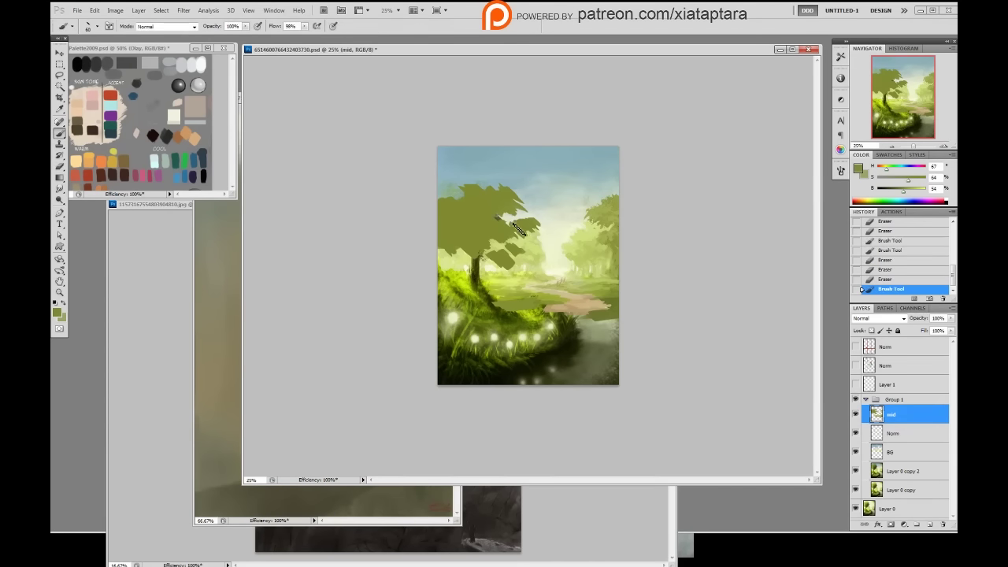
{"action": "left_click", "coordinate": [537, 226]}
{"action": "key", "text": "e"}
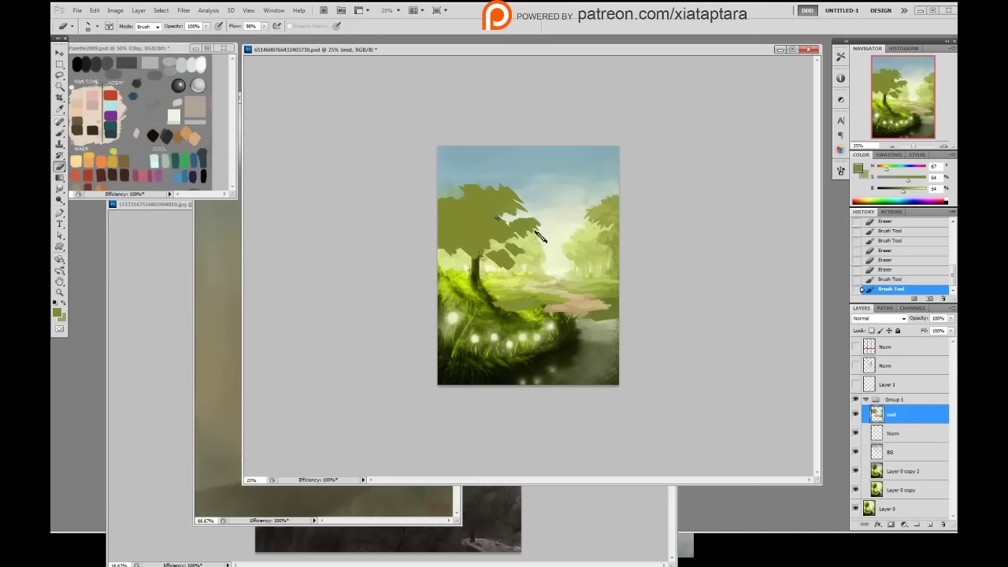
{"action": "key", "text": "b"}
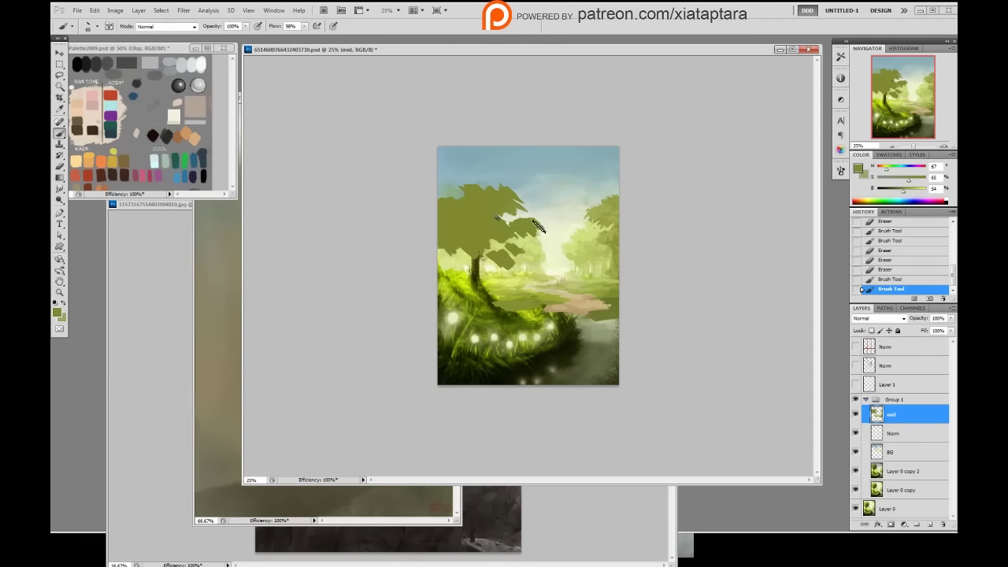
{"action": "left_click", "coordinate": [529, 226]}
{"action": "key", "text": "e"}
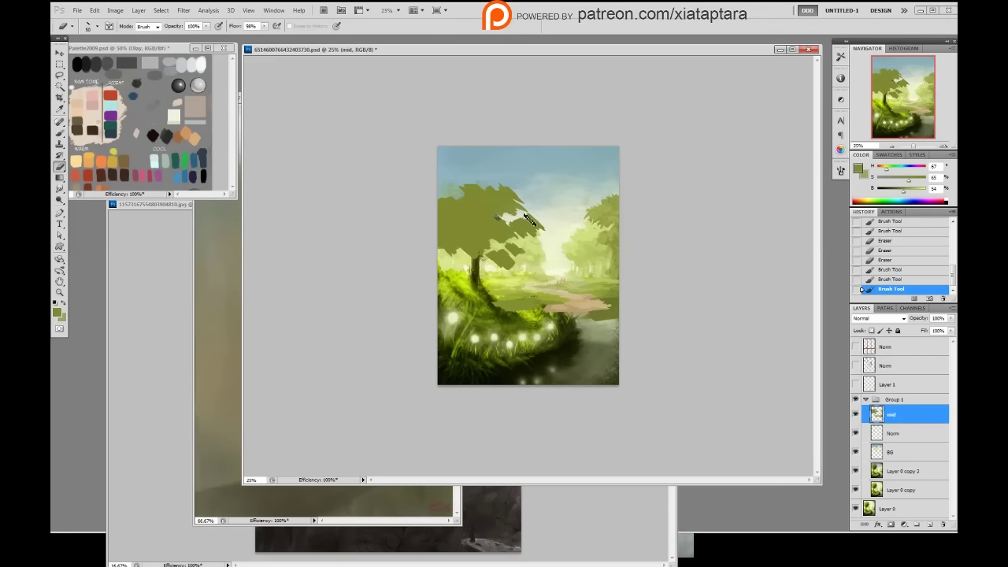
{"action": "left_click_drag", "start_coordinate": [527, 218], "coordinate": [551, 234]}
{"action": "left_click_drag", "start_coordinate": [552, 235], "coordinate": [554, 242]}
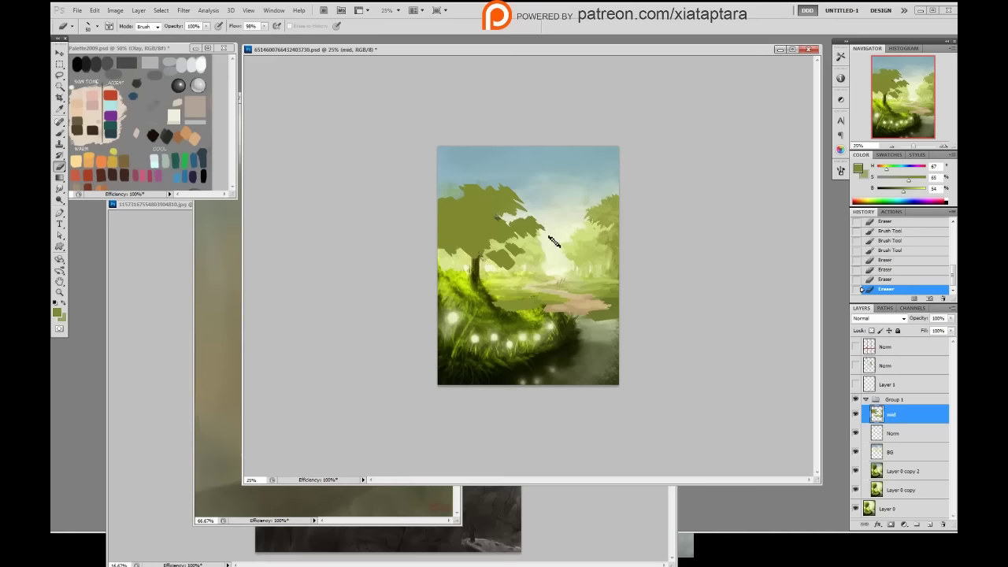
- Fill in the middle of the left tree's crown with a broad stroke and sample its green
{"action": "key", "text": "b"}
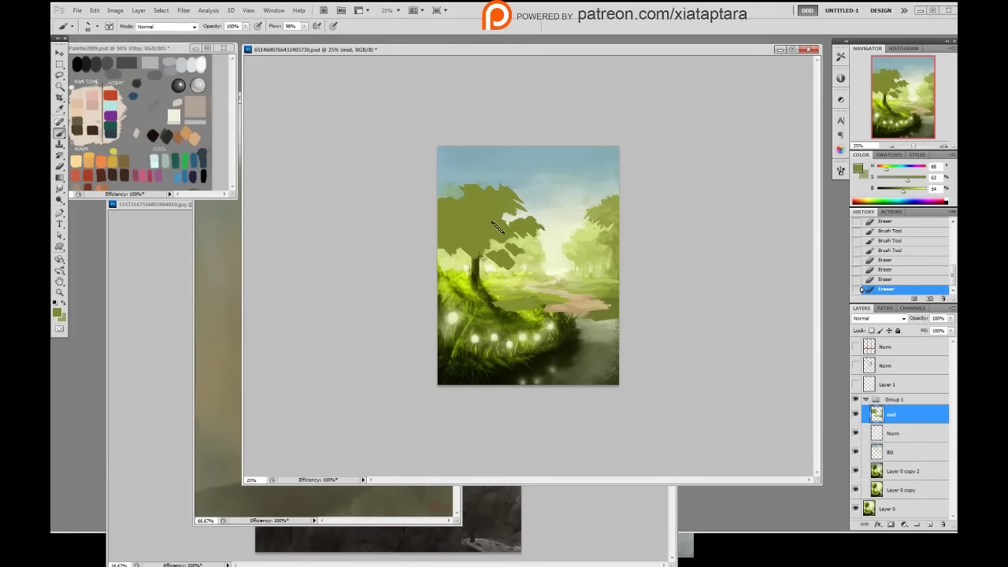
{"action": "mouse_move", "coordinate": [498, 228]}
{"action": "left_mouse_down"}
{"action": "mouse_move", "coordinate": [497, 203]}
{"action": "mouse_move", "coordinate": [460, 195]}
{"action": "mouse_move", "coordinate": [445, 206]}
{"action": "mouse_move", "coordinate": [463, 236]}
{"action": "left_mouse_up"}
{"action": "left_click", "coordinate": [454, 208], "text": "alt"}
{"action": "left_click", "coordinate": [468, 234], "text": "alt"}
- Load the mid layer's painted area as a selection with its outline hidden and darken the brush green to 42% brightness
{"action": "left_click", "coordinate": [875, 417], "text": "ctrl"}
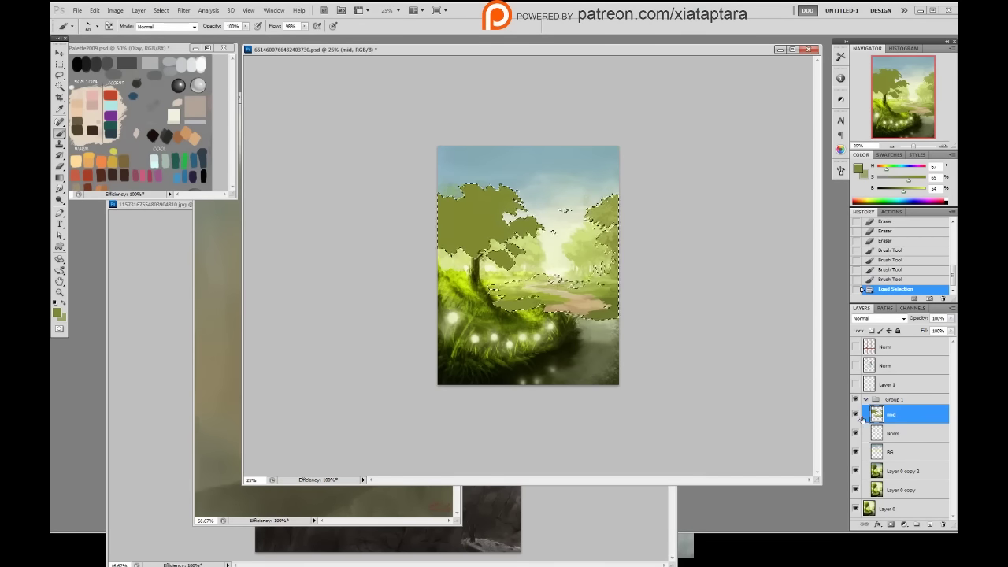
{"action": "key", "text": "ctrl+h"}
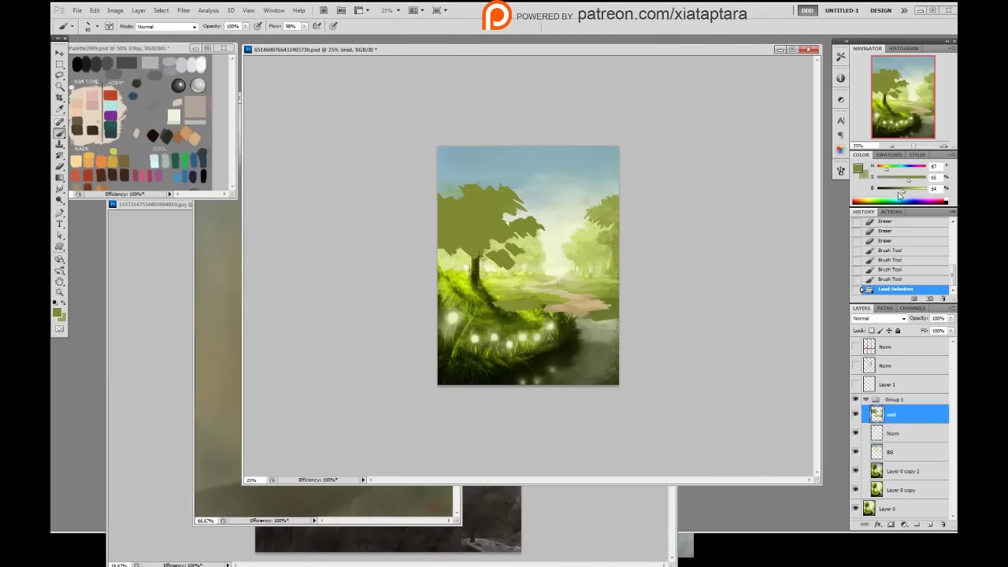
{"action": "left_click_drag", "start_coordinate": [899, 193], "coordinate": [908, 181]}
- Try shading the underside of the left tree's crown within the selection, compare with the mid layer hidden, and revert the strokes
{"action": "mouse_move", "coordinate": [482, 239]}
{"action": "left_mouse_down"}
{"action": "mouse_move", "coordinate": [448, 236]}
{"action": "mouse_move", "coordinate": [463, 228]}
{"action": "mouse_move", "coordinate": [448, 214]}
{"action": "mouse_move", "coordinate": [464, 247]}
{"action": "mouse_move", "coordinate": [445, 226]}
{"action": "mouse_move", "coordinate": [451, 252]}
{"action": "left_mouse_up"}
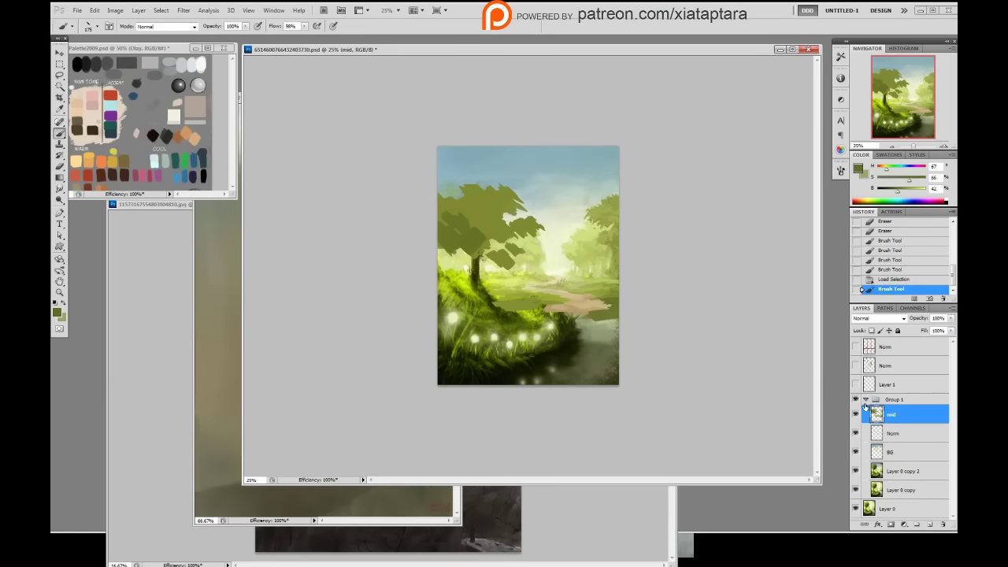
{"action": "left_click", "coordinate": [856, 414]}
{"action": "left_click", "coordinate": [856, 415]}
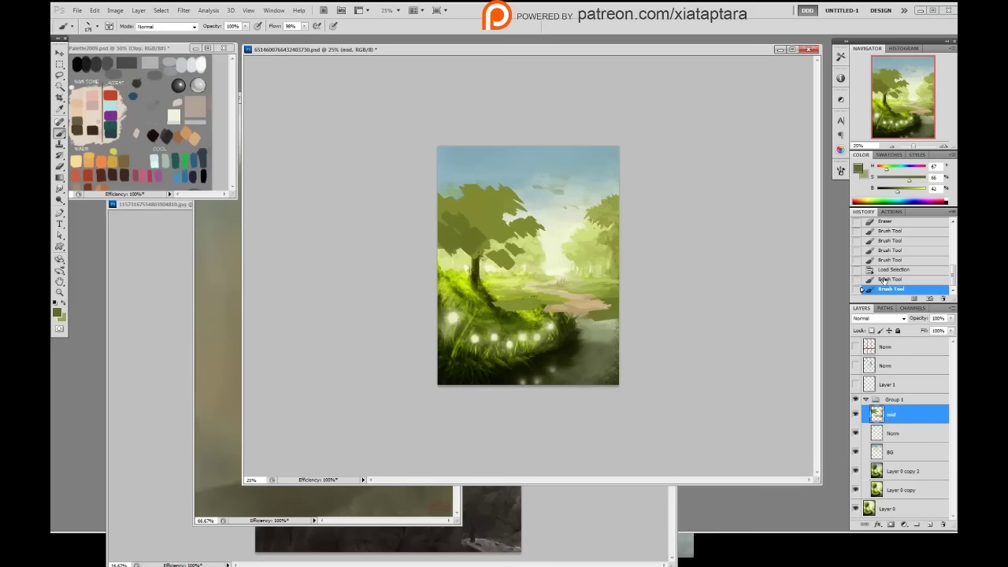
{"action": "left_click", "coordinate": [886, 271]}
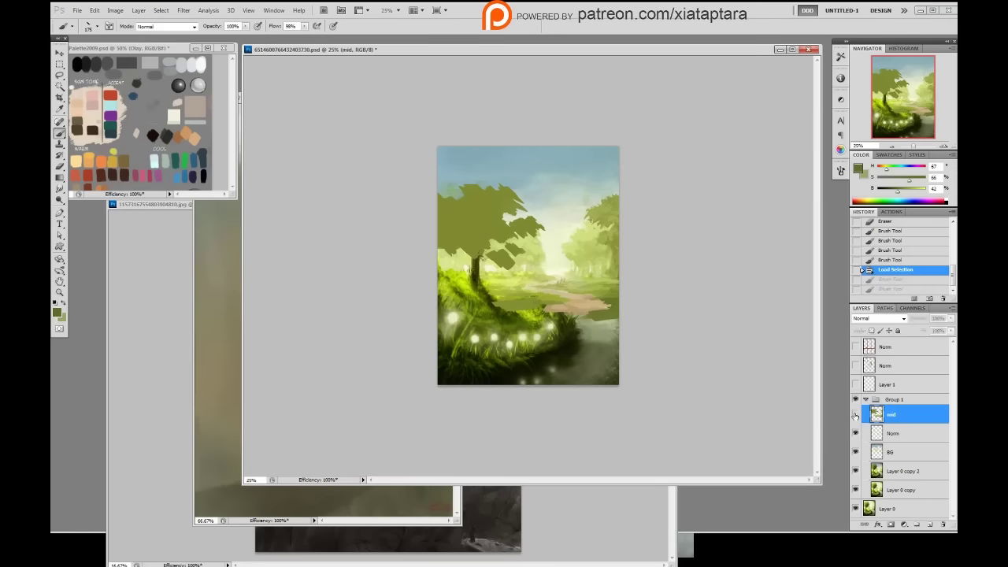
{"action": "left_click", "coordinate": [856, 414]}
{"action": "left_click", "coordinate": [856, 415]}
{"action": "key", "text": "ctrl+h"}
{"action": "key", "text": "ctrl+h"}
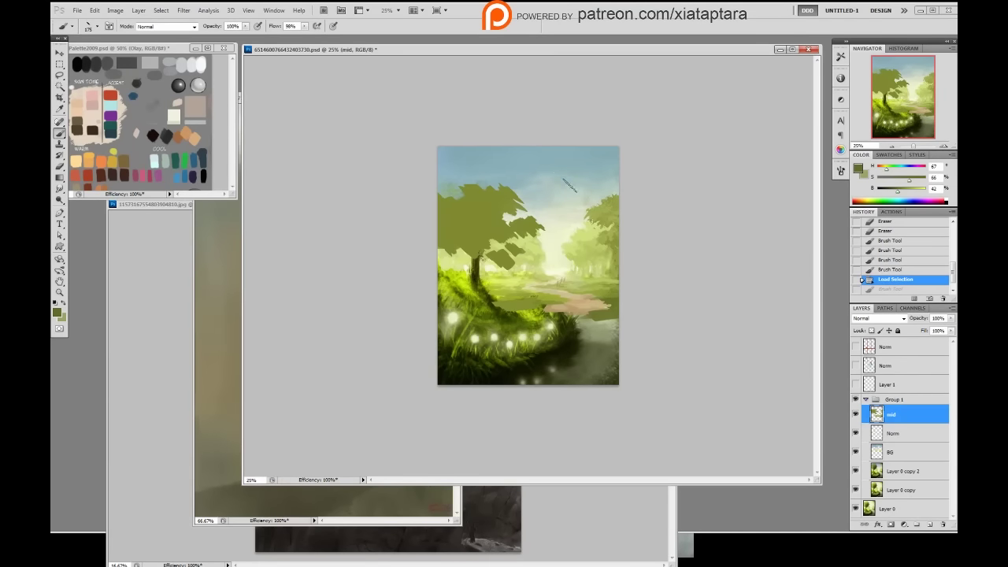
- Try dark strokes over the sky, trees and meadow within the hidden selection, undo them and deselect
{"action": "mouse_move", "coordinate": [560, 189]}
{"action": "left_mouse_down"}
{"action": "mouse_move", "coordinate": [535, 172]}
{"action": "mouse_move", "coordinate": [523, 211]}
{"action": "left_mouse_up"}
{"action": "left_click_drag", "start_coordinate": [529, 220], "coordinate": [551, 227]}
{"action": "left_click_drag", "start_coordinate": [588, 211], "coordinate": [610, 238]}
{"action": "mouse_move", "coordinate": [570, 287]}
{"action": "left_mouse_down"}
{"action": "mouse_move", "coordinate": [549, 307]}
{"action": "mouse_move", "coordinate": [530, 304]}
{"action": "left_mouse_up"}
{"action": "left_click_drag", "start_coordinate": [505, 216], "coordinate": [498, 231]}
{"action": "mouse_move", "coordinate": [501, 194]}
{"action": "left_mouse_down"}
{"action": "mouse_move", "coordinate": [469, 220]}
{"action": "mouse_move", "coordinate": [487, 240]}
{"action": "left_mouse_up"}
{"action": "left_click_drag", "start_coordinate": [514, 244], "coordinate": [500, 260]}
{"action": "key", "text": "ctrl+z"}
{"action": "key", "text": "ctrl+h"}
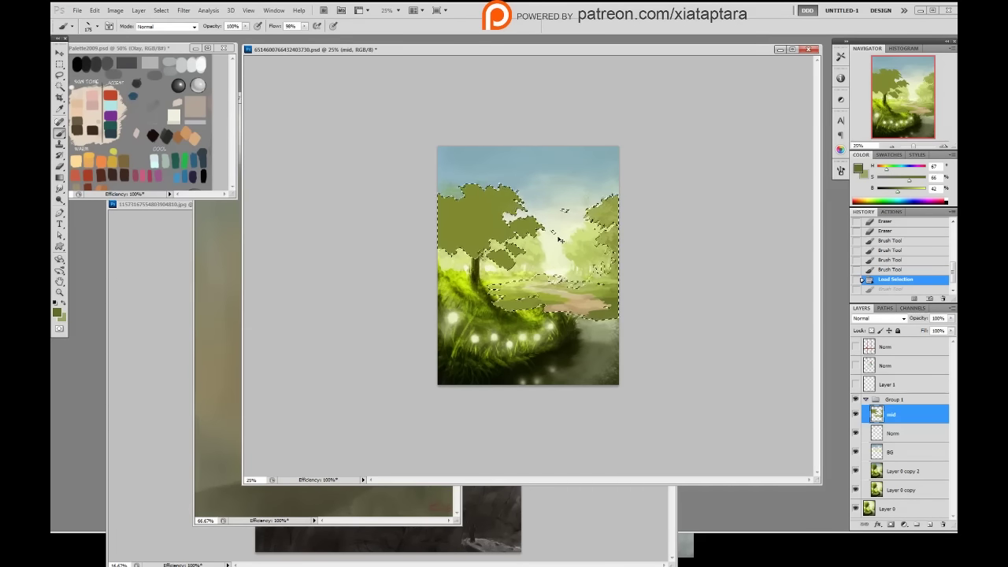
{"action": "key", "text": "ctrl+d"}
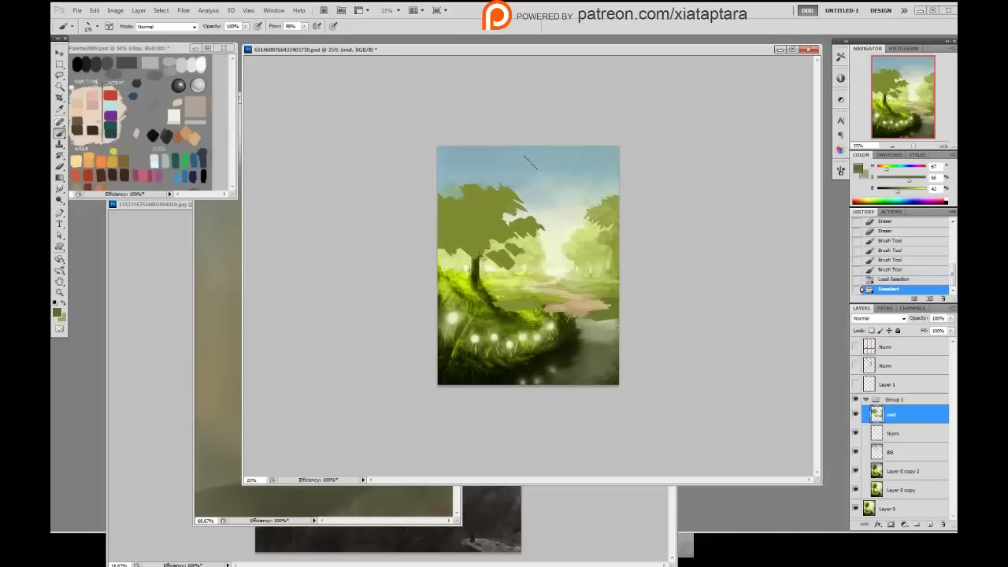
- Try diagonal dark green strokes across the sky and undo them
{"action": "left_click_drag", "start_coordinate": [518, 152], "coordinate": [565, 196]}
{"action": "key", "text": "ctrl+z"}
{"action": "mouse_move", "coordinate": [517, 154]}
{"action": "left_mouse_down"}
{"action": "mouse_move", "coordinate": [538, 189]}
{"action": "mouse_move", "coordinate": [570, 198]}
{"action": "left_mouse_up"}
{"action": "key", "text": "ctrl+z"}
- Paint darker green shadows through the middle, underside and left side of the left tree's crown, resampling its greens
{"action": "mouse_move", "coordinate": [471, 244]}
{"action": "left_mouse_down"}
{"action": "mouse_move", "coordinate": [481, 243]}
{"action": "mouse_move", "coordinate": [477, 230]}
{"action": "mouse_move", "coordinate": [463, 233]}
{"action": "mouse_move", "coordinate": [466, 221]}
{"action": "mouse_move", "coordinate": [511, 237]}
{"action": "left_mouse_up"}
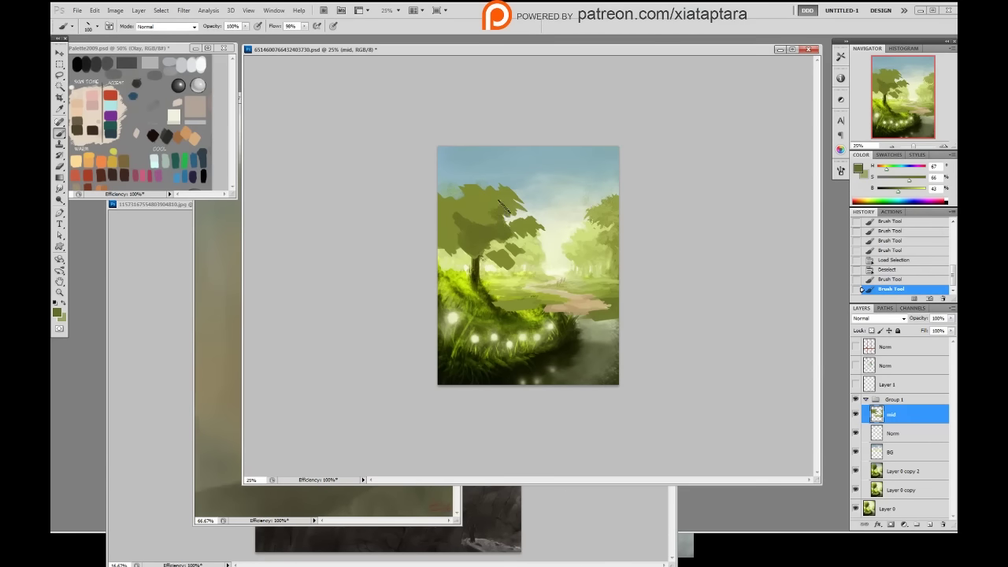
{"action": "mouse_move", "coordinate": [510, 203]}
{"action": "left_mouse_down"}
{"action": "mouse_move", "coordinate": [491, 230]}
{"action": "mouse_move", "coordinate": [487, 216]}
{"action": "mouse_move", "coordinate": [498, 230]}
{"action": "mouse_move", "coordinate": [489, 216]}
{"action": "mouse_move", "coordinate": [488, 233]}
{"action": "mouse_move", "coordinate": [499, 234]}
{"action": "mouse_move", "coordinate": [493, 219]}
{"action": "mouse_move", "coordinate": [467, 243]}
{"action": "left_mouse_up"}
{"action": "left_click", "coordinate": [485, 221], "text": "alt"}
{"action": "left_click", "coordinate": [484, 224], "text": "alt"}
{"action": "left_click", "coordinate": [479, 243], "text": "alt"}
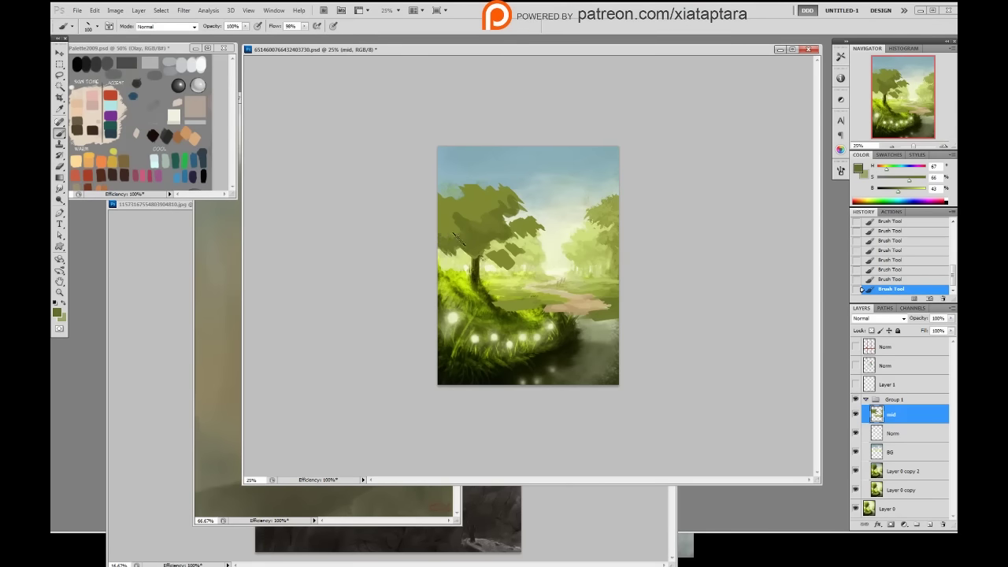
{"action": "left_click", "coordinate": [455, 226], "text": "alt"}
{"action": "left_click", "coordinate": [460, 244], "text": "alt"}
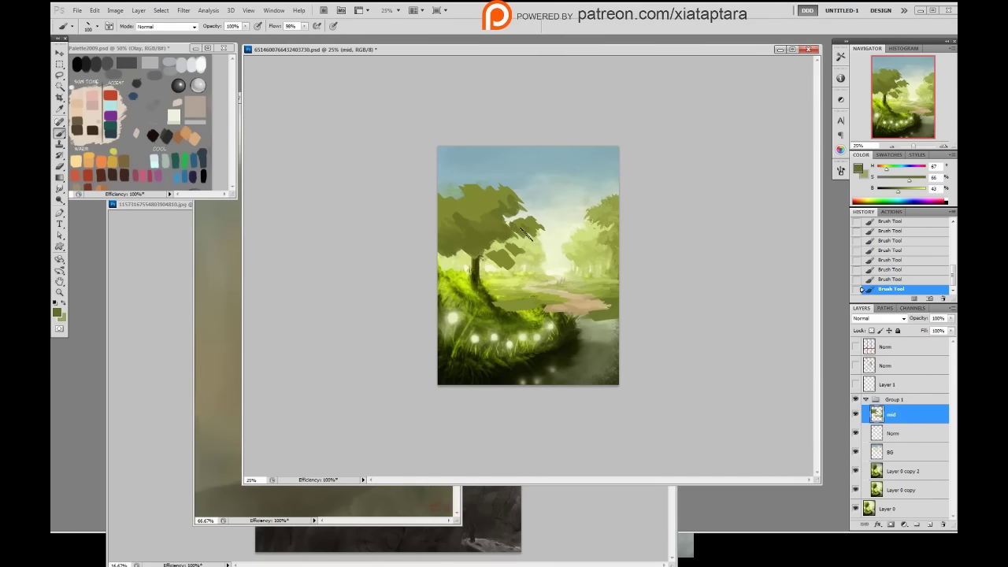
- Shade the left tree's right-hand leaf clusters with sampled greens and save the painting
{"action": "left_click", "coordinate": [556, 211], "text": "alt"}
{"action": "left_click", "coordinate": [521, 226], "text": "alt"}
{"action": "left_click", "coordinate": [525, 228], "text": "alt"}
{"action": "left_click", "coordinate": [535, 219], "text": "alt"}
{"action": "key", "text": "ctrl+s"}
- Refine the light and dark masses of the left tree's upper crown with sampled greens and erase along its upper right edge
{"action": "left_click", "coordinate": [493, 212], "text": "alt"}
{"action": "left_click", "coordinate": [491, 201], "text": "alt"}
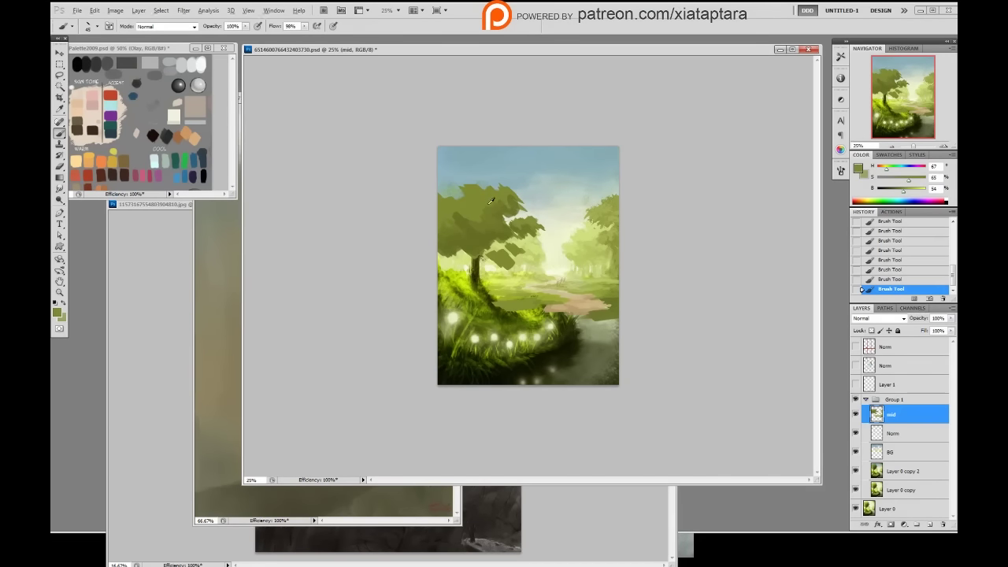
{"action": "left_click", "coordinate": [494, 217], "text": "alt"}
{"action": "left_click", "coordinate": [470, 199], "text": "alt"}
{"action": "key", "text": "e"}
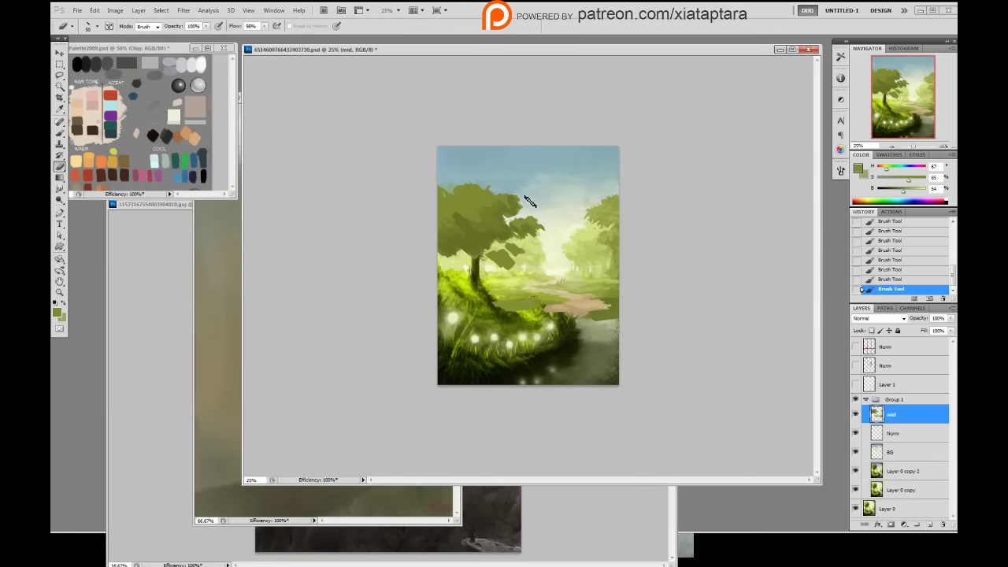
{"action": "left_click_drag", "start_coordinate": [525, 197], "coordinate": [542, 141]}
{"action": "left_click_drag", "start_coordinate": [484, 216], "coordinate": [481, 206]}
- Choose a scattered leaf-textured brush and paint loose foliage along the top of the left tree's crown
{"action": "key", "text": "b"}
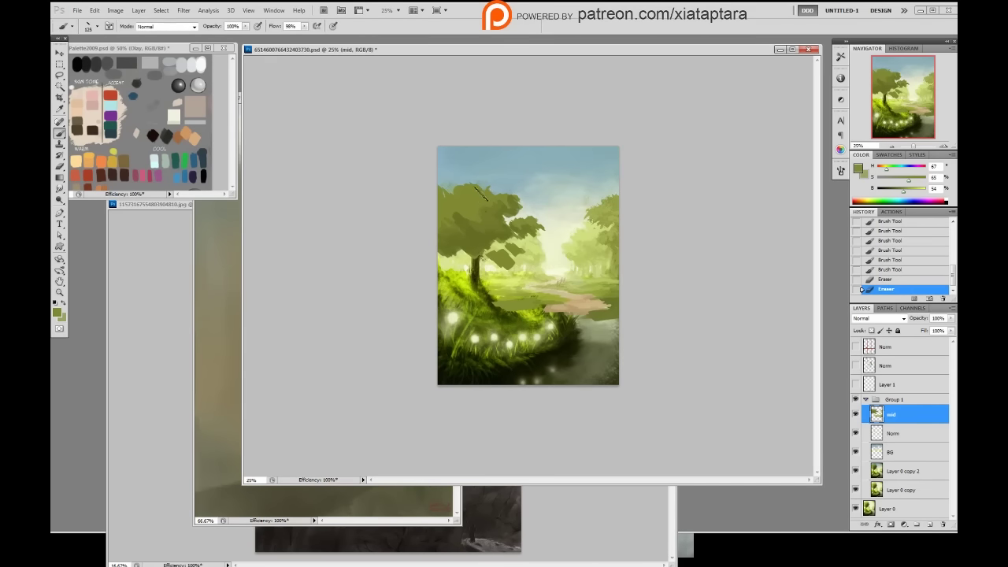
{"action": "right_click", "coordinate": [484, 196]}
{"action": "left_click", "coordinate": [500, 286]}
{"action": "left_click", "coordinate": [641, 178]}
{"action": "mouse_move", "coordinate": [466, 178]}
{"action": "left_mouse_down"}
{"action": "mouse_move", "coordinate": [504, 192]}
{"action": "mouse_move", "coordinate": [465, 198]}
{"action": "mouse_move", "coordinate": [452, 183]}
{"action": "mouse_move", "coordinate": [469, 205]}
{"action": "mouse_move", "coordinate": [461, 189]}
{"action": "mouse_move", "coordinate": [516, 202]}
{"action": "left_mouse_up"}
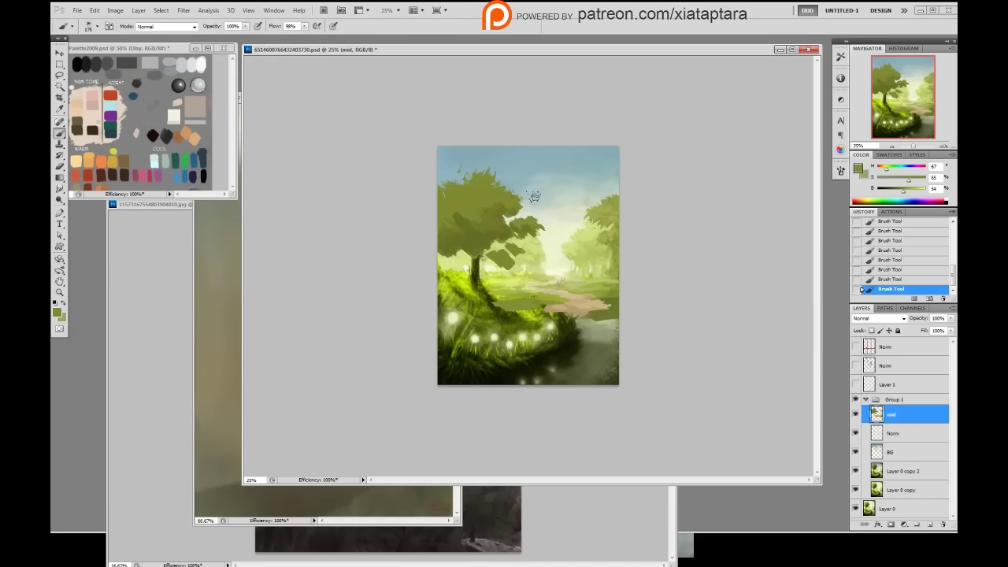
- Texture the upper and central parts of the left tree's crown with leafy strokes in sampled greens
{"action": "left_click", "coordinate": [501, 210], "text": "alt"}
{"action": "left_click", "coordinate": [492, 204], "text": "alt"}
{"action": "left_click", "coordinate": [479, 214], "text": "alt"}
{"action": "left_click", "coordinate": [505, 224], "text": "alt"}
- Reduce the leaf brush and work sampled light and dark greens into the left half of the crown
{"action": "key", "text": "bracketleft"}
{"action": "key", "text": "bracketleft"}
{"action": "key", "text": "bracketleft"}
{"action": "key", "text": "bracketleft"}
{"action": "left_click", "coordinate": [472, 224], "text": "alt"}
{"action": "left_click", "coordinate": [476, 198], "text": "alt"}
{"action": "left_click", "coordinate": [458, 192], "text": "alt"}
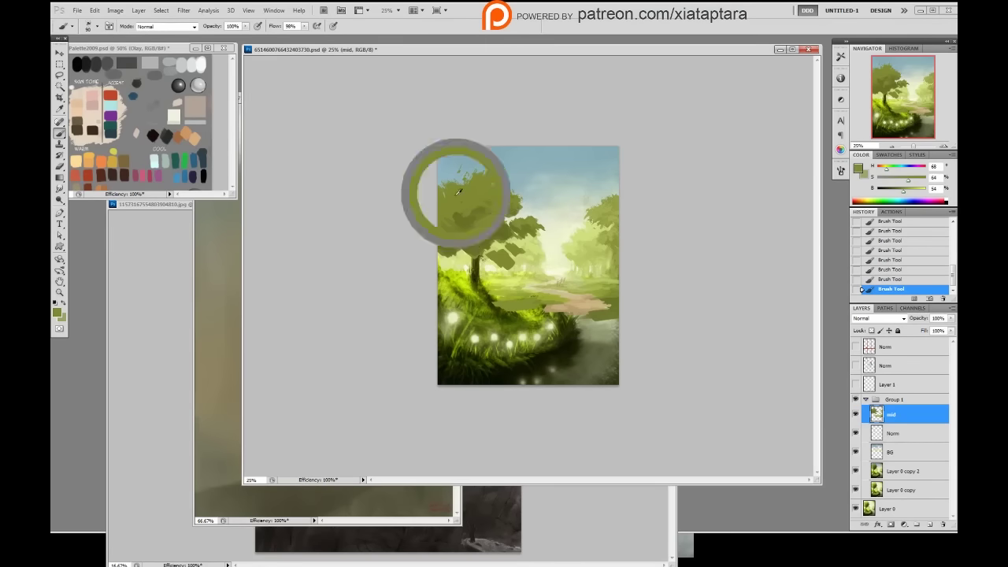
- Enlarge the leaf brush slightly and add dark sampled green foliage to the lower left of the crown
{"action": "left_click", "coordinate": [465, 226], "text": "alt"}
{"action": "key", "text": "bracketright"}
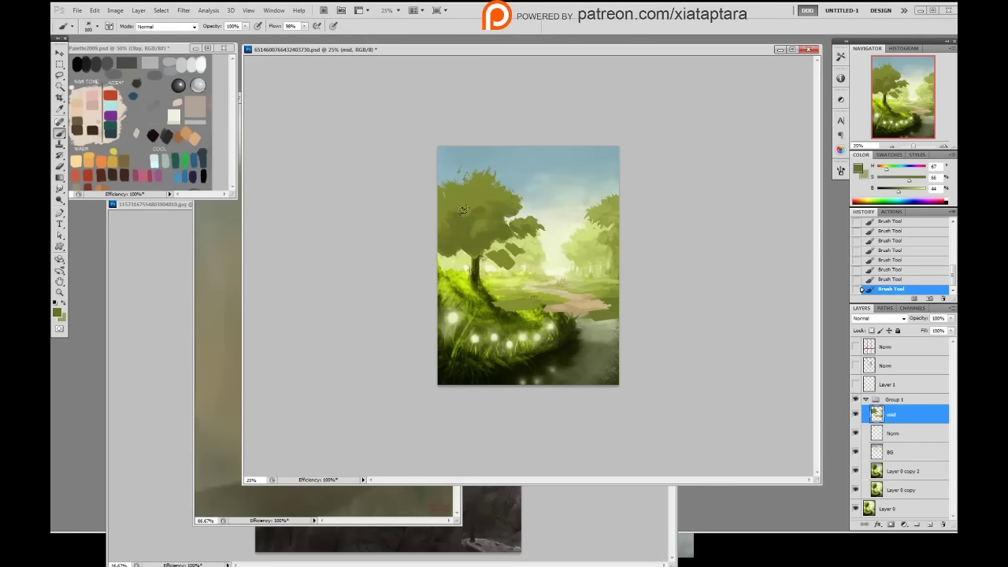
{"action": "left_click", "coordinate": [471, 193], "text": "alt"}
{"action": "left_click", "coordinate": [461, 231], "text": "alt"}
{"action": "mouse_move", "coordinate": [458, 240]}
{"action": "left_mouse_down"}
{"action": "mouse_move", "coordinate": [443, 258]}
{"action": "mouse_move", "coordinate": [447, 246]}
{"action": "left_mouse_up"}
- Choose a different eraser tip and break up the underside of the left tree's crown around the trunk
{"action": "key", "text": "e"}
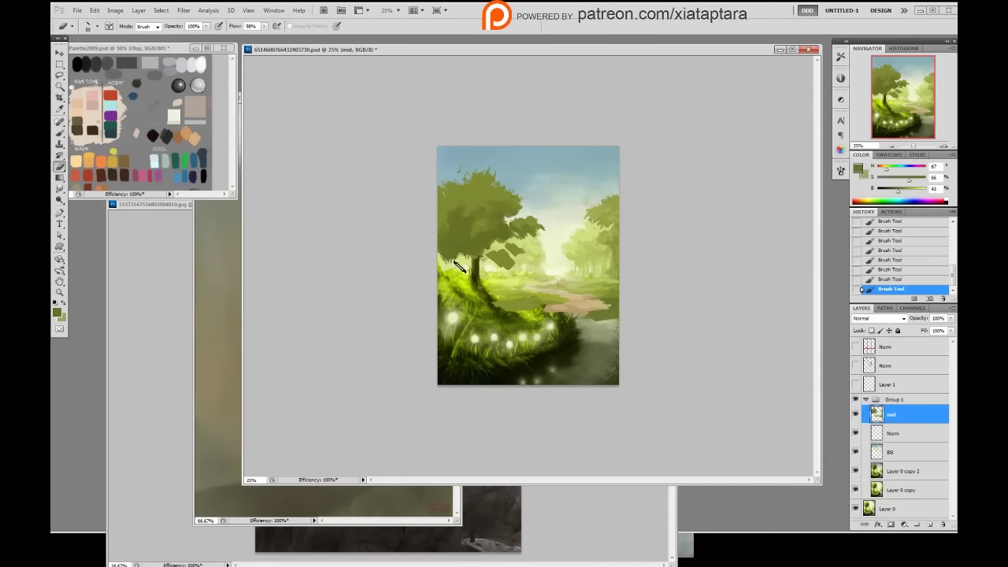
{"action": "right_click", "coordinate": [453, 263]}
{"action": "left_click", "coordinate": [548, 336]}
{"action": "left_click", "coordinate": [648, 263]}
{"action": "mouse_move", "coordinate": [459, 266]}
{"action": "left_mouse_down"}
{"action": "mouse_move", "coordinate": [468, 270]}
{"action": "mouse_move", "coordinate": [443, 264]}
{"action": "mouse_move", "coordinate": [512, 240]}
{"action": "mouse_move", "coordinate": [489, 257]}
{"action": "mouse_move", "coordinate": [509, 266]}
{"action": "mouse_move", "coordinate": [503, 249]}
{"action": "left_mouse_up"}
- Paint leafy strokes into the cluster beside the left tree's trunk and trim its lower edge with a smaller eraser
{"action": "key", "text": "bracketleft"}
{"action": "key", "text": "bracketleft"}
{"action": "key", "text": "bracketleft"}
{"action": "key", "text": "b"}
{"action": "left_click_drag", "start_coordinate": [501, 250], "coordinate": [491, 274]}
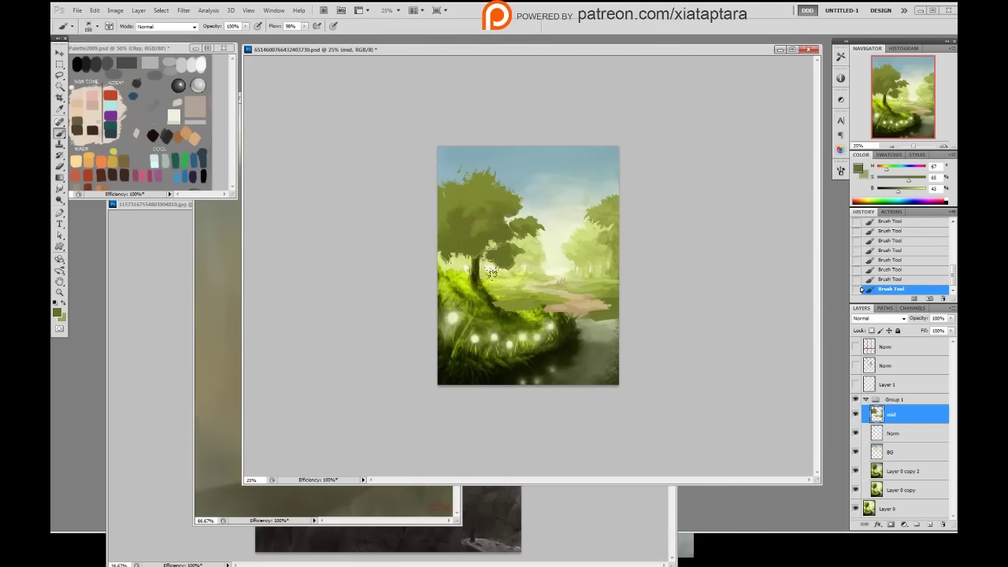
{"action": "key", "text": "e"}
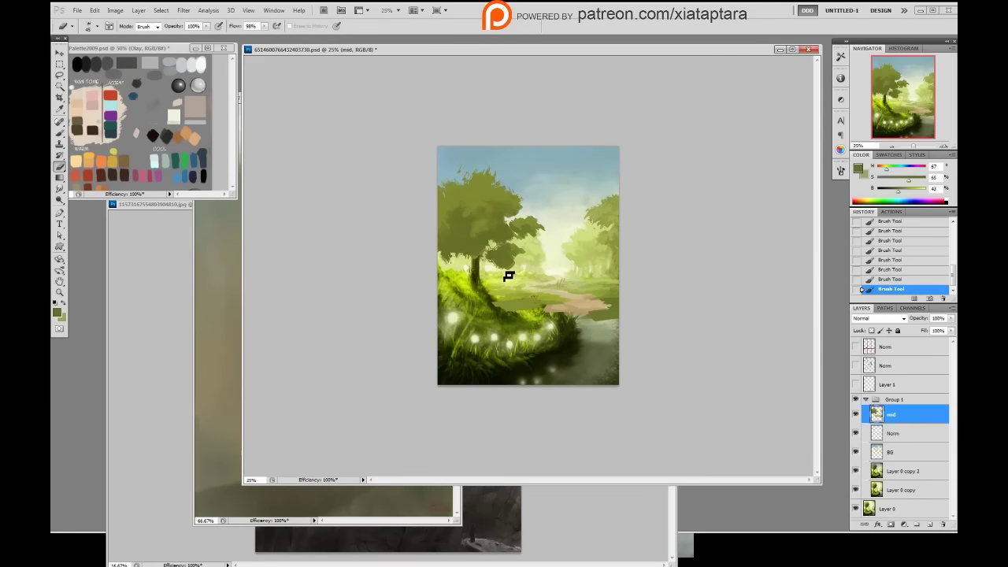
{"action": "left_click_drag", "start_coordinate": [506, 274], "coordinate": [527, 265]}
{"action": "left_click_drag", "start_coordinate": [529, 262], "coordinate": [530, 260]}
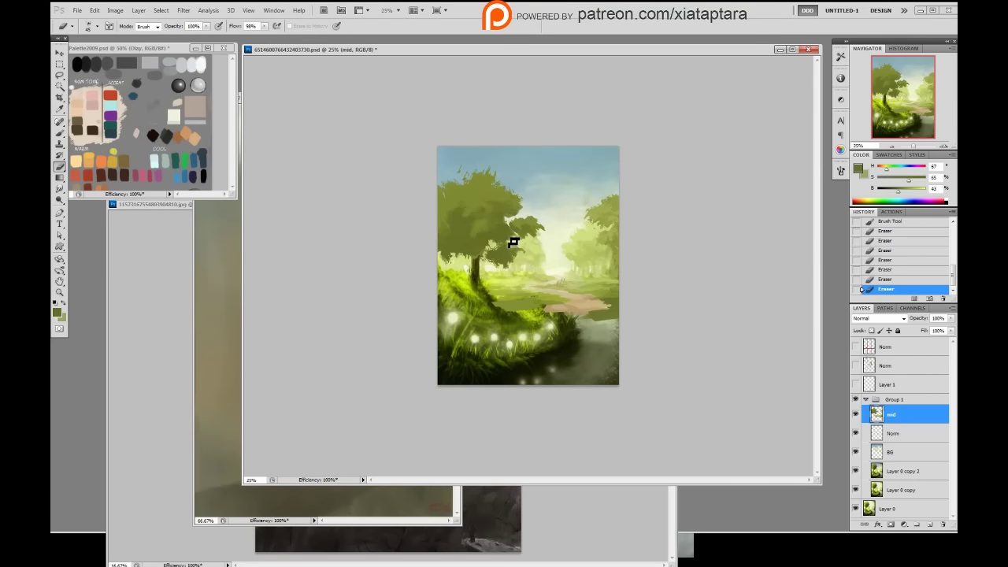
- Add lighter foliage to the cluster beside the left tree's trunk using a sampled green and a newly chosen brush tip
{"action": "key", "text": "b"}
{"action": "left_click", "coordinate": [529, 220], "text": "alt"}
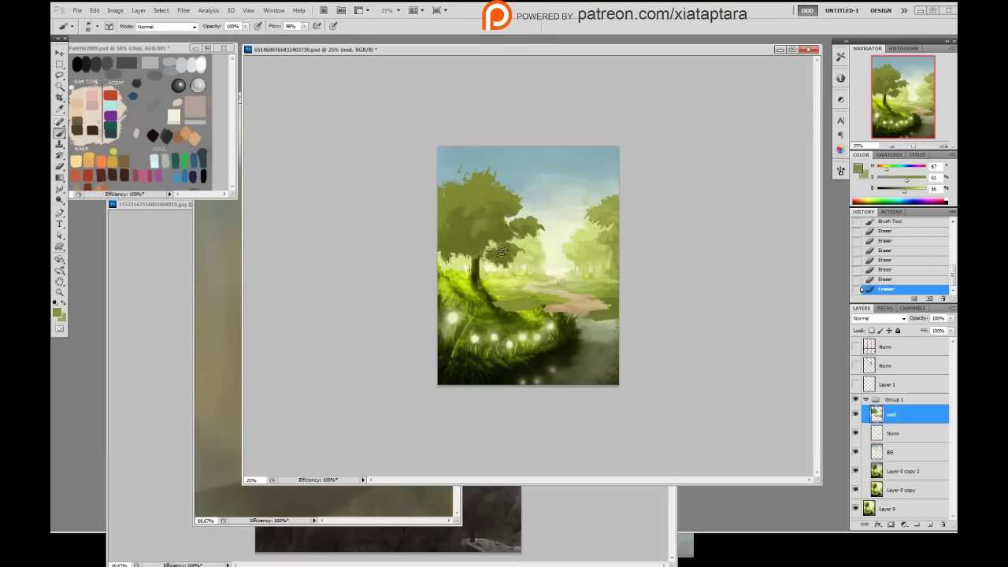
{"action": "mouse_move", "coordinate": [506, 248]}
{"action": "left_mouse_down"}
{"action": "mouse_move", "coordinate": [494, 262]}
{"action": "mouse_move", "coordinate": [513, 250]}
{"action": "left_mouse_up"}
{"action": "right_click", "coordinate": [531, 228]}
{"action": "left_click", "coordinate": [610, 288]}
{"action": "left_click", "coordinate": [683, 230]}
{"action": "key", "text": "bracketright"}
{"action": "key", "text": "bracketright"}
{"action": "left_click_drag", "start_coordinate": [510, 251], "coordinate": [508, 258]}
{"action": "left_click_drag", "start_coordinate": [512, 254], "coordinate": [504, 260]}
- Paint small leaf strokes across the upper middle of the left tree's crown with repeatedly sampled greens
{"action": "mouse_move", "coordinate": [500, 209]}
{"action": "left_mouse_down"}
{"action": "mouse_move", "coordinate": [515, 211]}
{"action": "mouse_move", "coordinate": [471, 213]}
{"action": "left_mouse_up"}
{"action": "left_click", "coordinate": [460, 200], "text": "alt"}
{"action": "left_click", "coordinate": [470, 202], "text": "alt"}
{"action": "left_click", "coordinate": [470, 211], "text": "alt"}
{"action": "left_click", "coordinate": [470, 209], "text": "alt"}
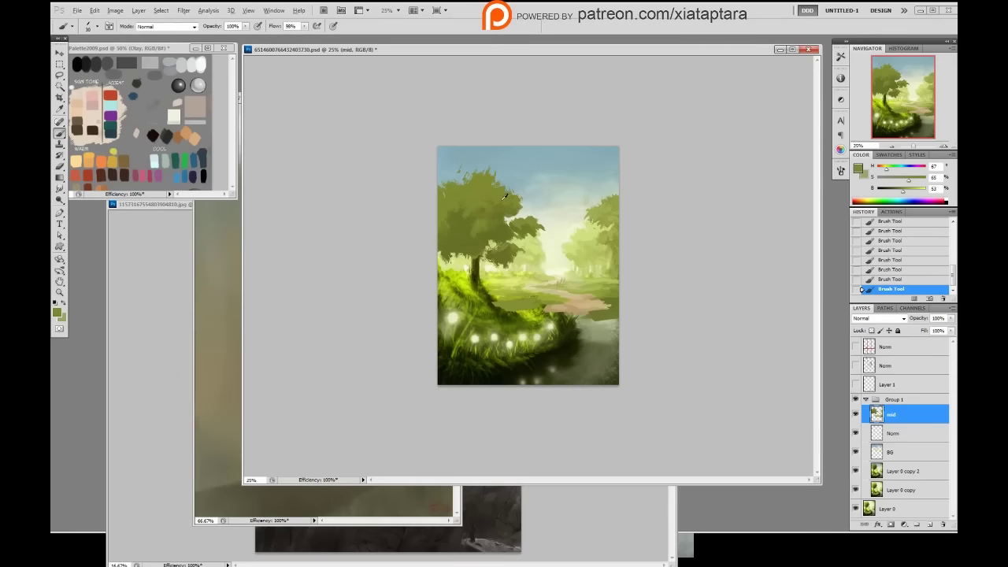
- Detail the left tree's right-hand clusters and the left side of its crown with greens sampled nearby
{"action": "left_click", "coordinate": [526, 221], "text": "alt"}
{"action": "left_click", "coordinate": [533, 226], "text": "alt"}
{"action": "left_click", "coordinate": [525, 230], "text": "alt"}
{"action": "left_click", "coordinate": [502, 229], "text": "alt"}
{"action": "left_click", "coordinate": [461, 233], "text": "alt"}
{"action": "left_click", "coordinate": [455, 218], "text": "alt"}
- Switch to a larger textured brush at 50% opacity and blend sampled greens across the left tree's upper and left crown
{"action": "right_click", "coordinate": [458, 217]}
{"action": "double_click", "coordinate": [488, 318]}
{"action": "key", "text": "bracketright"}
{"action": "key", "text": "bracketright"}
{"action": "key", "text": "5"}
{"action": "left_click", "coordinate": [475, 195], "text": "alt"}
{"action": "left_click", "coordinate": [493, 196], "text": "alt"}
{"action": "key", "text": "bracketleft"}
{"action": "left_click", "coordinate": [466, 215], "text": "alt"}
{"action": "left_click", "coordinate": [456, 219], "text": "alt"}
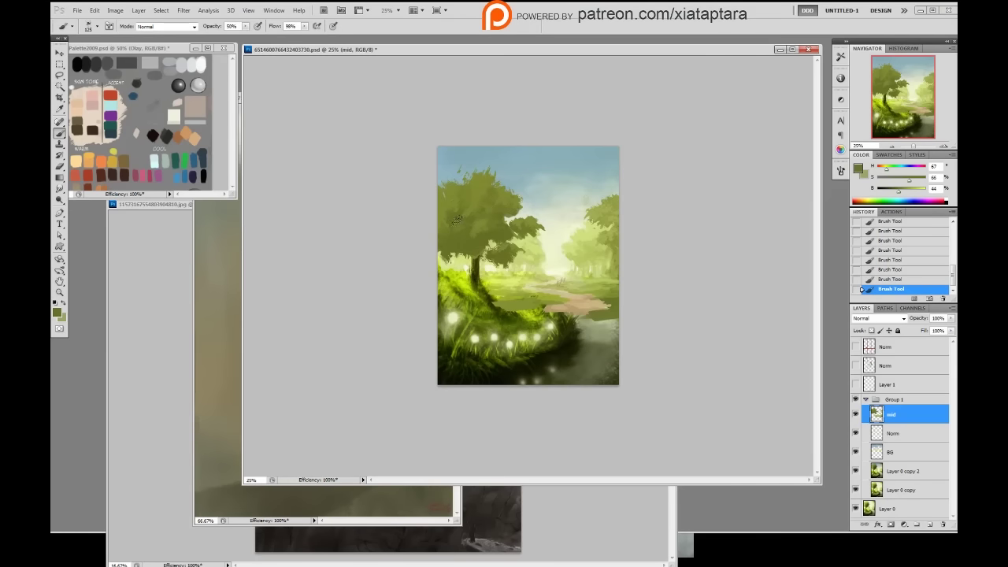
- Blend sampled greens into the lower part of the left tree's crown and around the top of its trunk
{"action": "left_click", "coordinate": [445, 211], "text": "alt"}
{"action": "left_click", "coordinate": [475, 252], "text": "alt"}
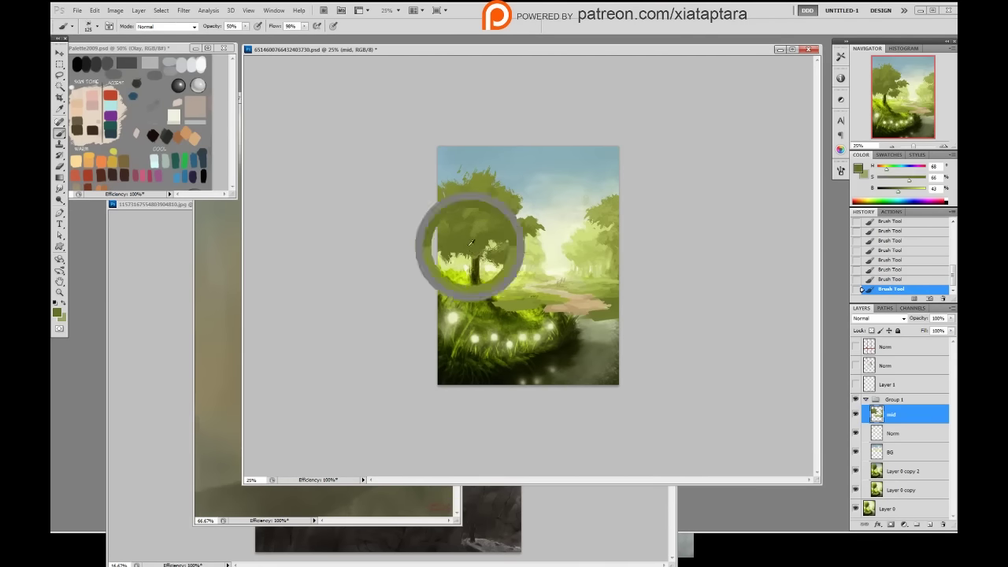
{"action": "left_click", "coordinate": [477, 244], "text": "alt"}
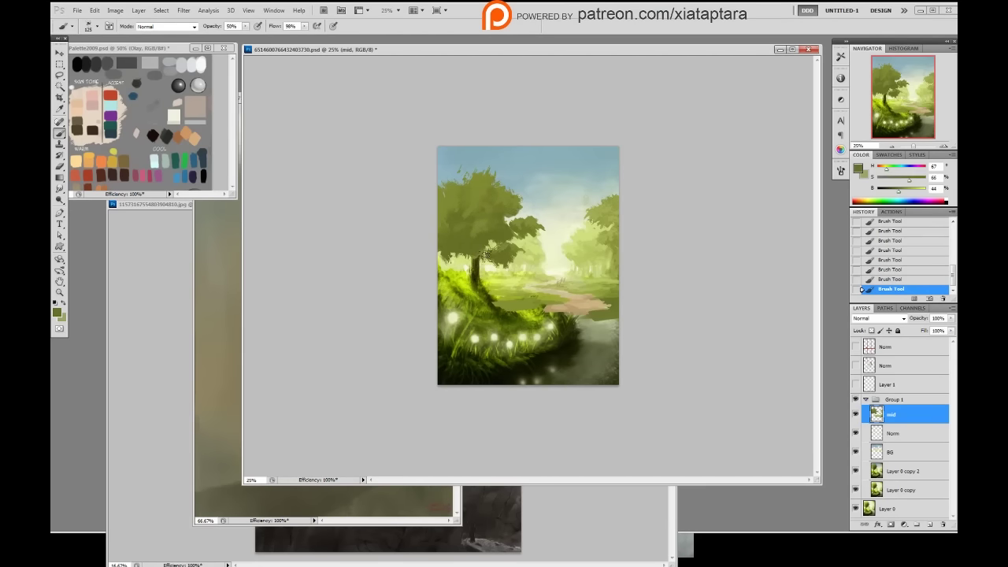
{"action": "left_click_drag", "start_coordinate": [469, 272], "coordinate": [459, 260]}
- Check the layer directly below "mid" by toggling its visibility, and add a new empty layer above it
{"action": "left_click", "coordinate": [892, 439]}
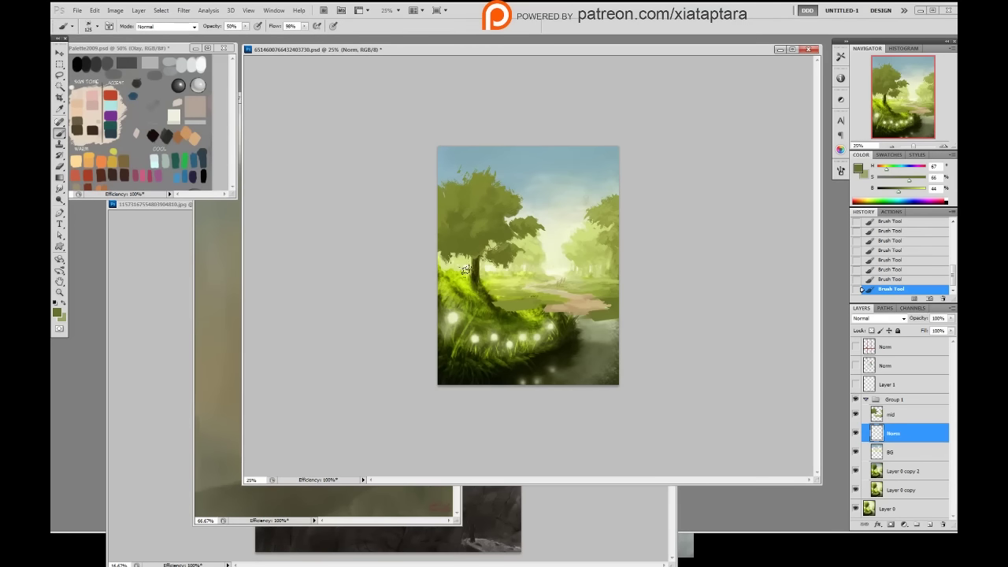
{"action": "left_click", "coordinate": [856, 434]}
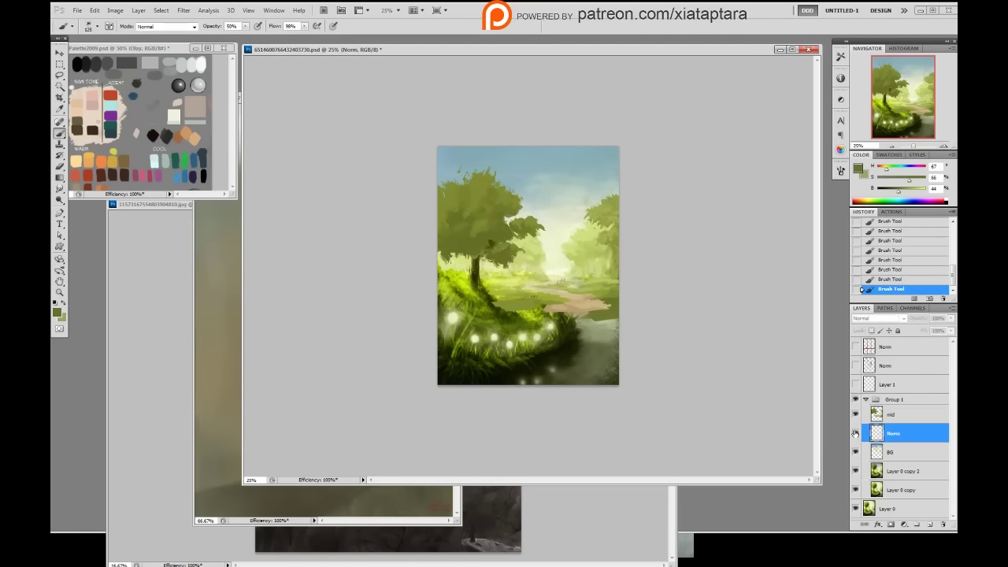
{"action": "left_click", "coordinate": [857, 434]}
{"action": "key", "text": "ctrl+alt+shift+n"}
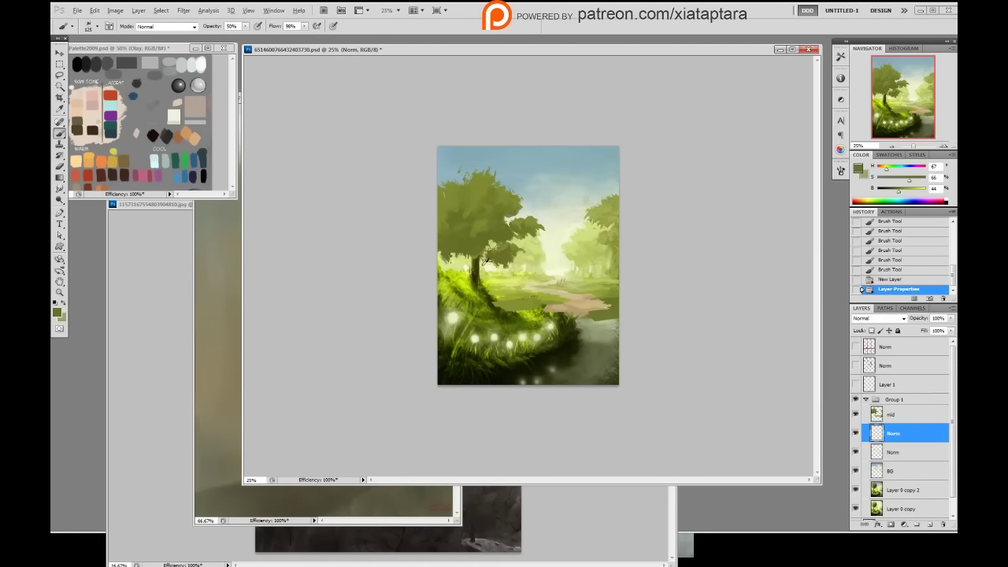
- Choose a small hard brush tip at 100% opacity and paint out the left tree's trunk with sampled pale greens
{"action": "left_click", "coordinate": [481, 265], "text": "alt"}
{"action": "right_click", "coordinate": [489, 261]}
{"action": "left_click", "coordinate": [549, 318]}
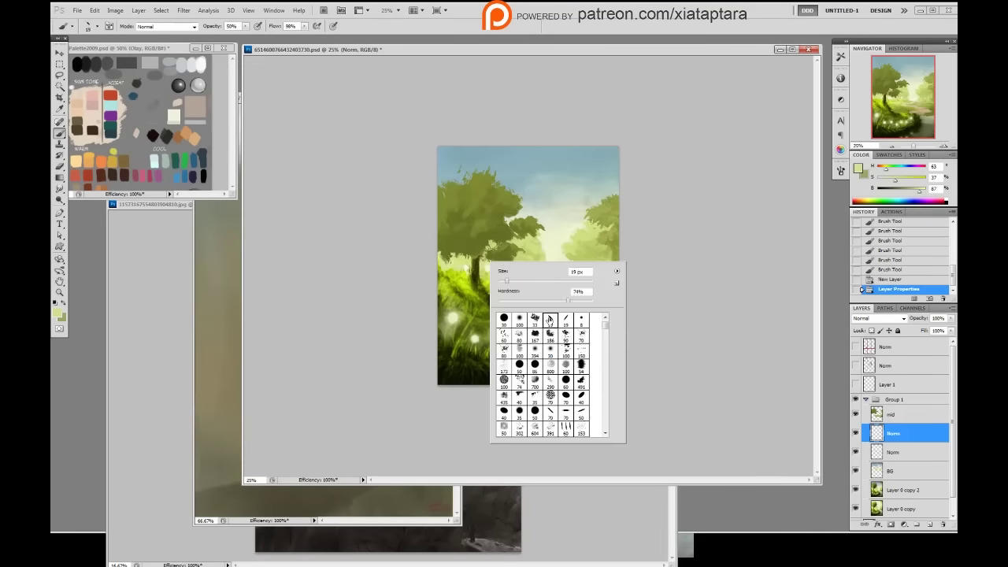
{"action": "mouse_move", "coordinate": [486, 267]}
{"action": "left_mouse_down"}
{"action": "mouse_move", "coordinate": [473, 258]}
{"action": "mouse_move", "coordinate": [476, 276]}
{"action": "left_mouse_up"}
{"action": "key", "text": "ctrl+z"}
{"action": "left_click", "coordinate": [469, 261], "text": "alt"}
{"action": "left_click", "coordinate": [486, 265], "text": "alt"}
{"action": "left_click", "coordinate": [494, 276], "text": "alt"}
{"action": "left_click", "coordinate": [490, 280], "text": "alt"}
{"action": "left_click", "coordinate": [486, 282], "text": "alt"}
{"action": "left_click", "coordinate": [478, 268], "text": "alt"}
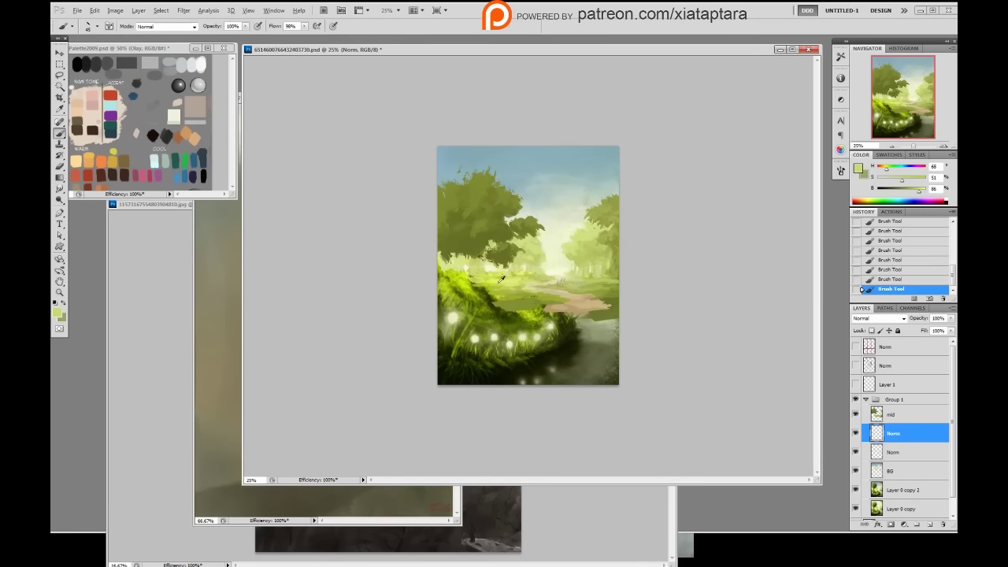
- Cover the old trunk base and the upper edge of the grassy mound with greens sampled from the meadow
{"action": "left_click", "coordinate": [499, 280], "text": "alt"}
{"action": "left_click", "coordinate": [474, 286], "text": "alt"}
{"action": "left_click", "coordinate": [476, 290], "text": "alt"}
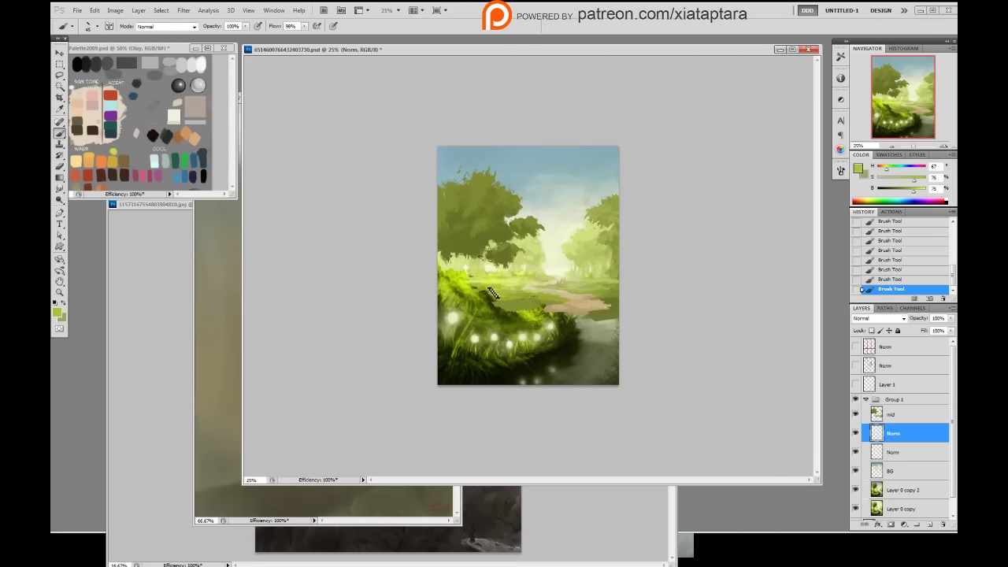
{"action": "left_click", "coordinate": [496, 287], "text": "alt"}
{"action": "left_click", "coordinate": [502, 287], "text": "alt"}
{"action": "left_click", "coordinate": [472, 290], "text": "alt"}
{"action": "left_click", "coordinate": [463, 274], "text": "alt"}
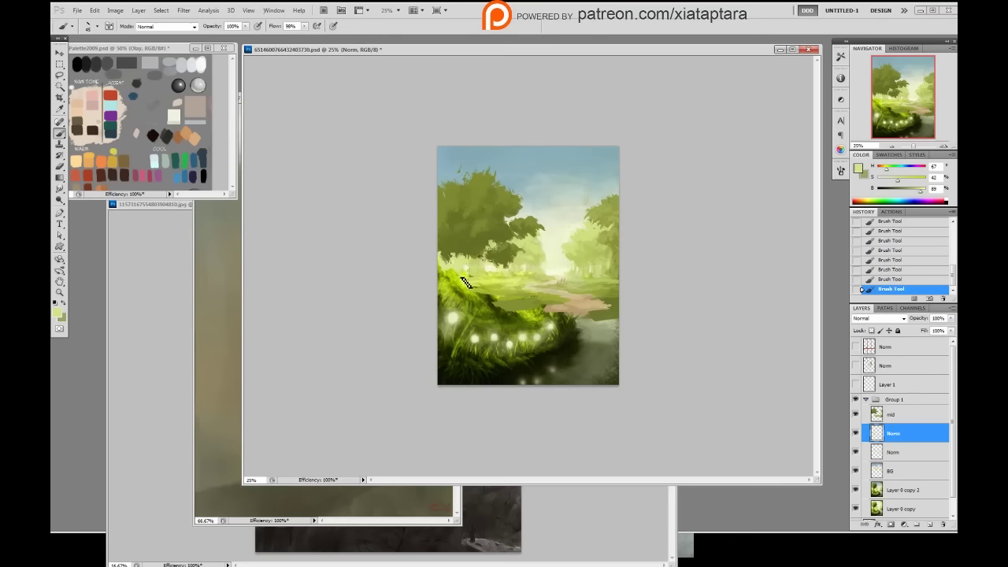
{"action": "left_click", "coordinate": [455, 267], "text": "alt"}
{"action": "left_click_drag", "start_coordinate": [441, 279], "coordinate": [440, 276]}
- Add a new layer above "mid", enlarge the brush and darken a sampled path-edge green to 34% brightness
{"action": "left_click", "coordinate": [883, 414]}
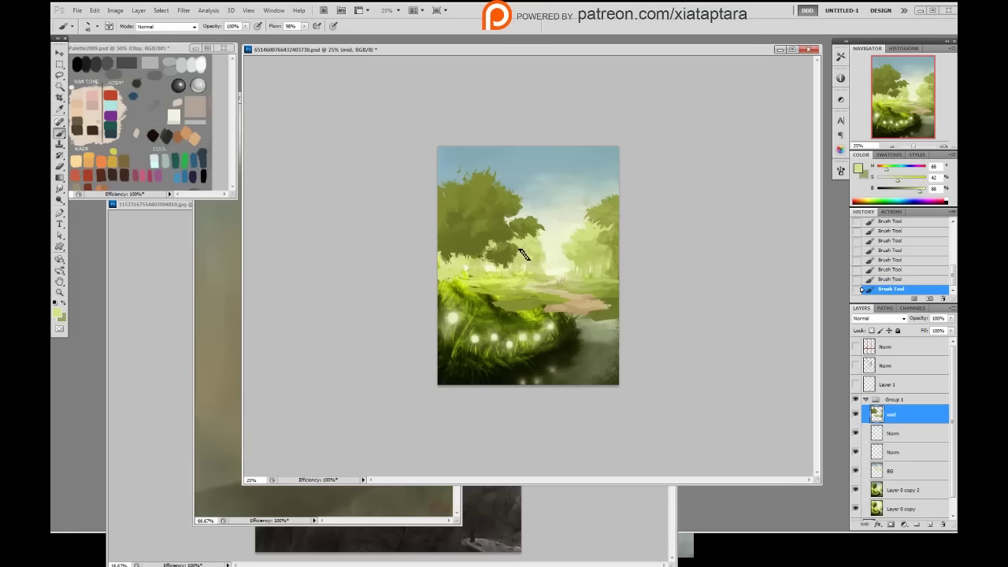
{"action": "key", "text": "ctrl+shift+alt+n"}
{"action": "key", "text": "bracketright"}
{"action": "key", "text": "bracketright"}
{"action": "key", "text": "bracketright"}
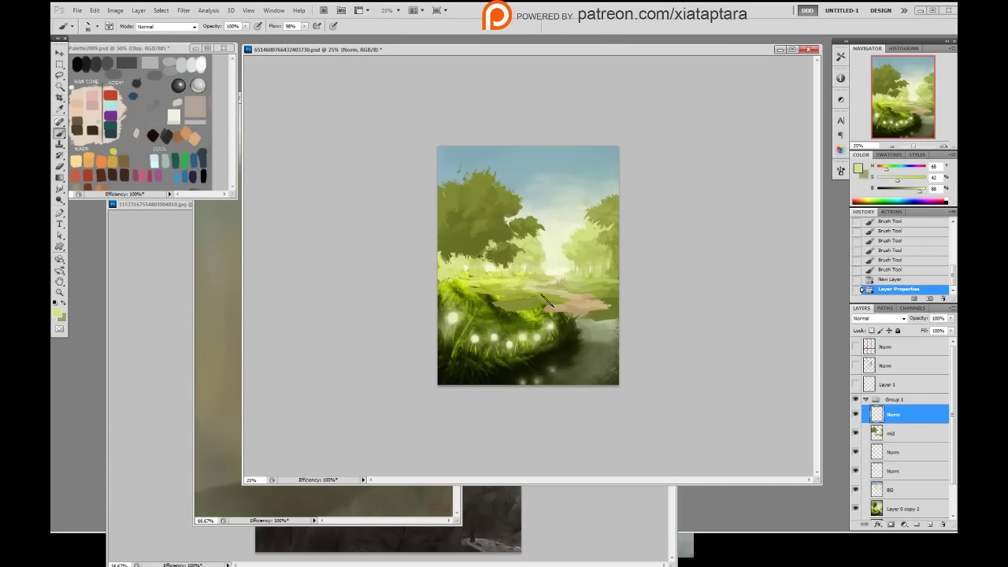
{"action": "left_click", "coordinate": [605, 309], "text": "alt"}
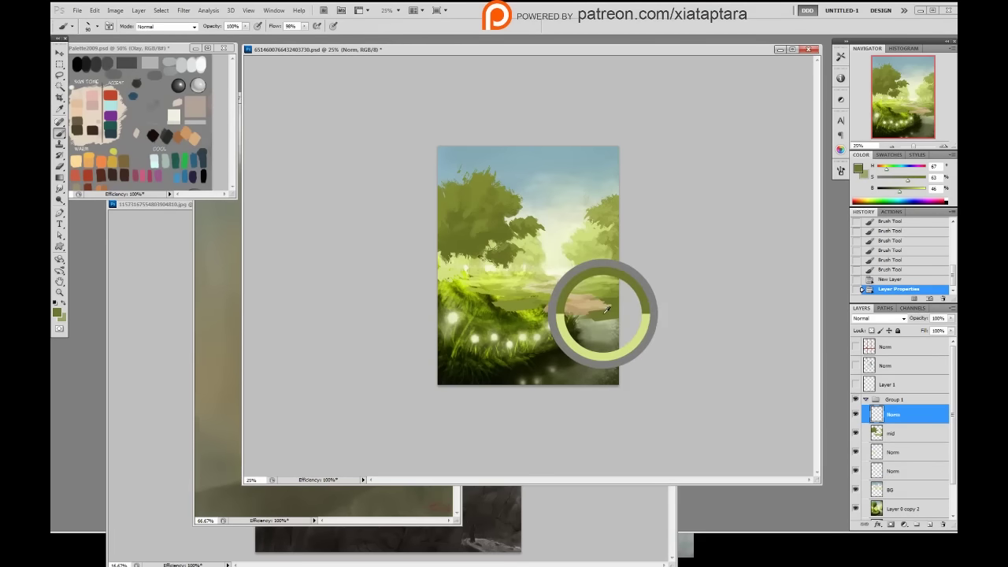
{"action": "left_click", "coordinate": [894, 192]}
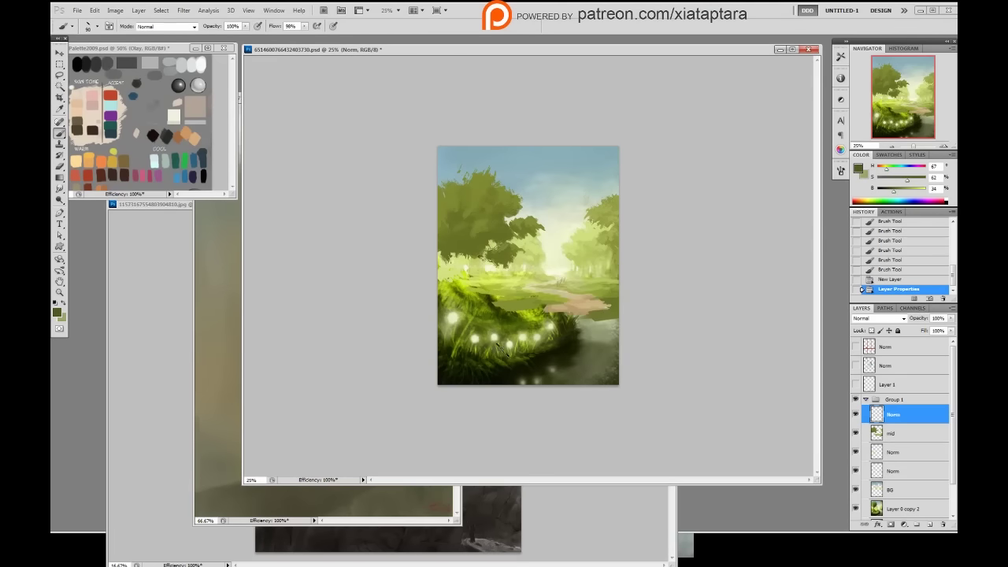
- Block in the whole grassy foreground with flat dark green using a newly chosen brush tip, covering the glowing flowers
{"action": "right_click", "coordinate": [545, 380]}
{"action": "left_click", "coordinate": [621, 433]}
{"action": "left_click", "coordinate": [697, 336]}
{"action": "left_click_drag", "start_coordinate": [433, 355], "coordinate": [513, 410]}
{"action": "key", "text": "ctrl+z"}
{"action": "mouse_move", "coordinate": [431, 371]}
{"action": "left_mouse_down"}
{"action": "mouse_move", "coordinate": [543, 401]}
{"action": "mouse_move", "coordinate": [429, 360]}
{"action": "mouse_move", "coordinate": [449, 374]}
{"action": "mouse_move", "coordinate": [421, 339]}
{"action": "mouse_move", "coordinate": [497, 365]}
{"action": "mouse_move", "coordinate": [473, 340]}
{"action": "mouse_move", "coordinate": [534, 366]}
{"action": "mouse_move", "coordinate": [510, 342]}
{"action": "mouse_move", "coordinate": [552, 349]}
{"action": "mouse_move", "coordinate": [470, 352]}
{"action": "left_mouse_up"}
{"action": "mouse_move", "coordinate": [415, 326]}
{"action": "left_mouse_down"}
{"action": "mouse_move", "coordinate": [490, 325]}
{"action": "mouse_move", "coordinate": [440, 334]}
{"action": "mouse_move", "coordinate": [429, 320]}
{"action": "mouse_move", "coordinate": [525, 334]}
{"action": "mouse_move", "coordinate": [526, 298]}
{"action": "mouse_move", "coordinate": [444, 320]}
{"action": "mouse_move", "coordinate": [490, 351]}
{"action": "mouse_move", "coordinate": [437, 308]}
{"action": "mouse_move", "coordinate": [441, 320]}
{"action": "mouse_move", "coordinate": [429, 329]}
{"action": "mouse_move", "coordinate": [573, 341]}
{"action": "mouse_move", "coordinate": [519, 332]}
{"action": "mouse_move", "coordinate": [531, 326]}
{"action": "mouse_move", "coordinate": [514, 321]}
{"action": "mouse_move", "coordinate": [554, 335]}
{"action": "left_mouse_up"}
{"action": "left_click", "coordinate": [525, 304], "text": "alt"}
{"action": "key", "text": "ctrl+z"}
- Darken the sampled green and paint shadow patches across the foreground's left side, trying several tips and enlarging to 175 px
{"action": "left_click", "coordinate": [509, 335], "text": "alt"}
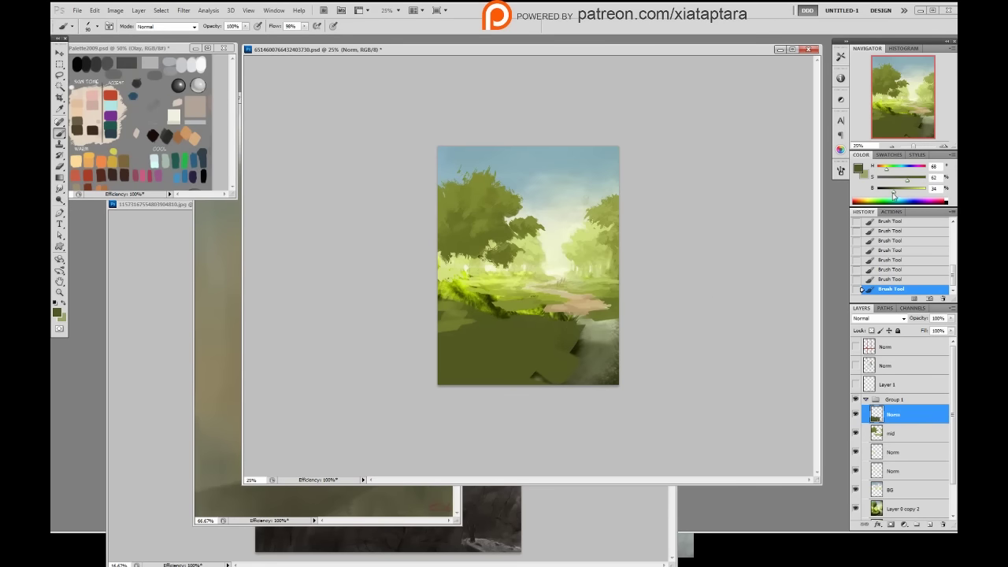
{"action": "mouse_move", "coordinate": [455, 369]}
{"action": "left_mouse_down"}
{"action": "mouse_move", "coordinate": [432, 378]}
{"action": "mouse_move", "coordinate": [456, 348]}
{"action": "left_mouse_up"}
{"action": "right_click", "coordinate": [489, 361]}
{"action": "left_click", "coordinate": [698, 363]}
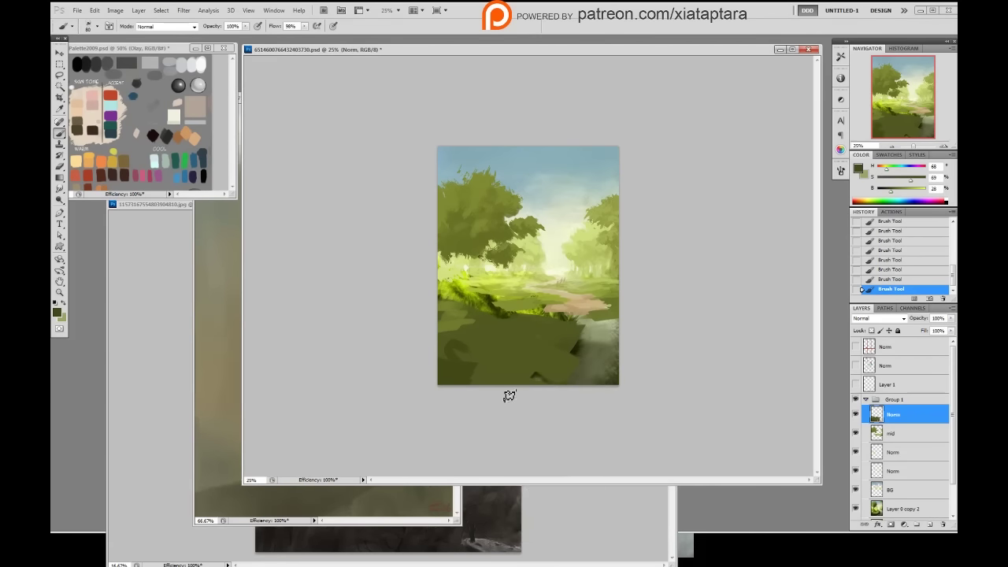
{"action": "right_click", "coordinate": [494, 339]}
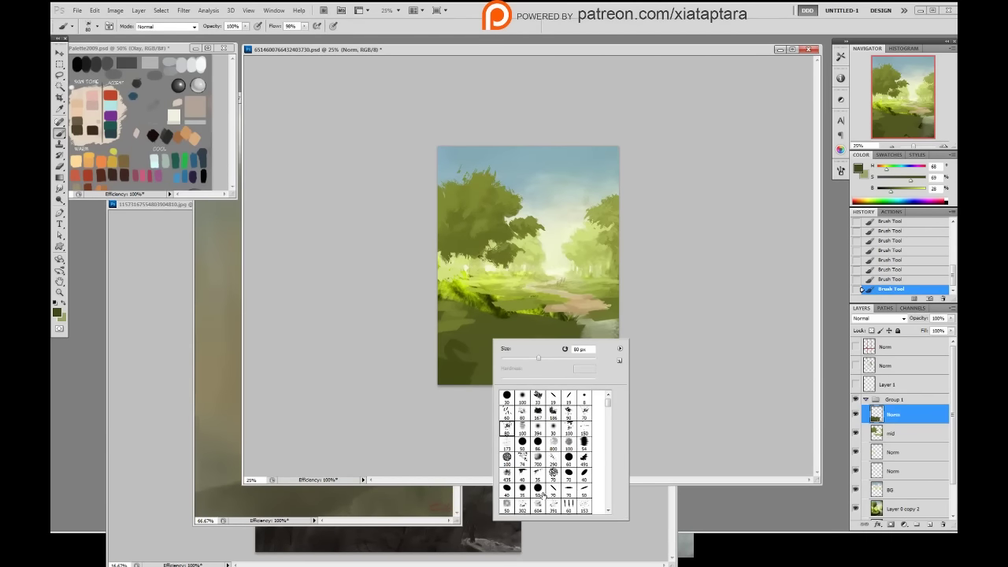
{"action": "left_click", "coordinate": [584, 476]}
{"action": "left_click", "coordinate": [681, 367]}
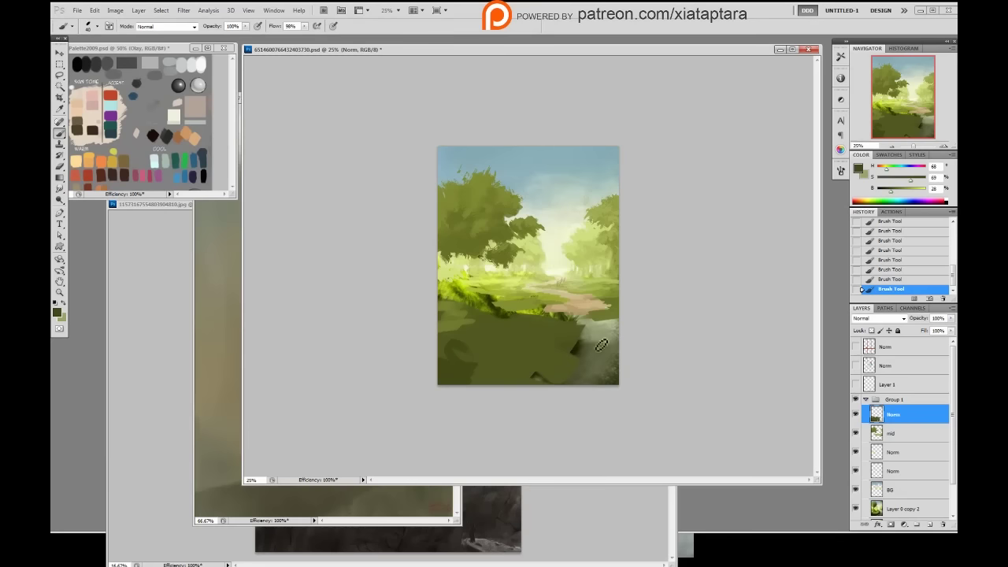
{"action": "key", "text": "]"}
{"action": "key", "text": "bracketright"}
{"action": "key", "text": "bracketright"}
{"action": "left_click_drag", "start_coordinate": [453, 351], "coordinate": [487, 358]}
- Add more dark shading to the lower and left foreground with a round tip and a textured tip at 175 px
{"action": "right_click", "coordinate": [535, 337]}
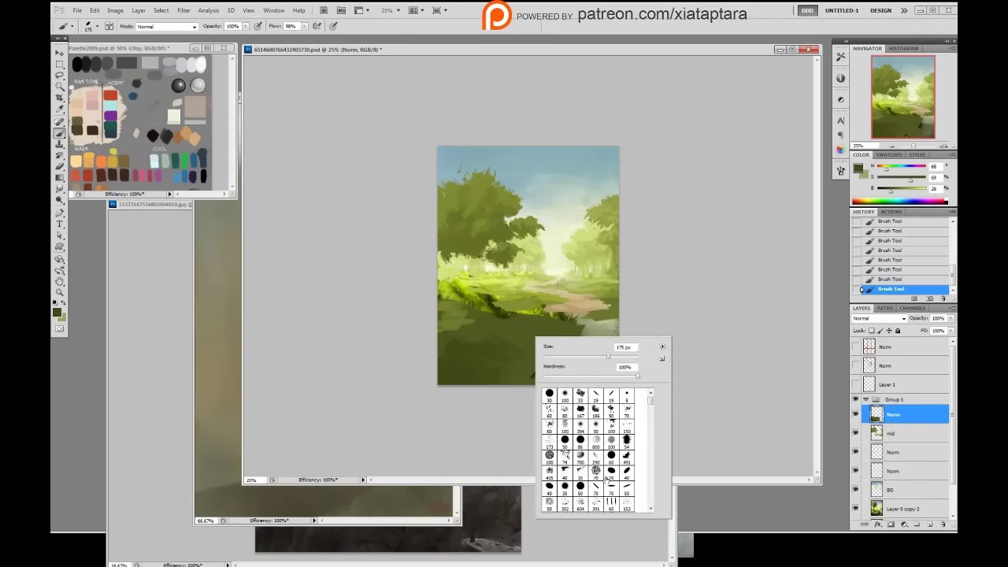
{"action": "double_click", "coordinate": [562, 488]}
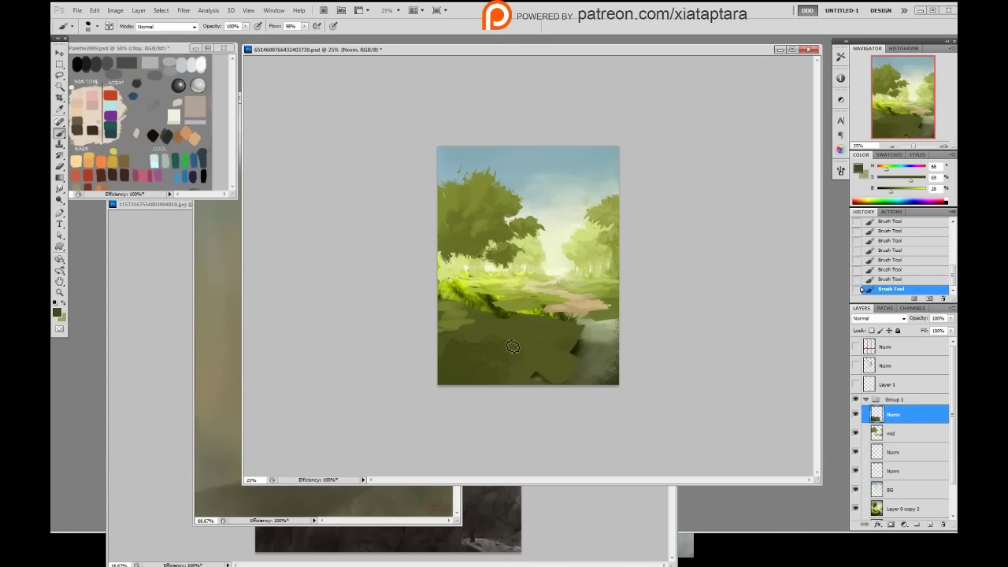
{"action": "mouse_move", "coordinate": [535, 363]}
{"action": "left_mouse_down"}
{"action": "mouse_move", "coordinate": [522, 340]}
{"action": "mouse_move", "coordinate": [526, 375]}
{"action": "left_mouse_up"}
{"action": "right_click", "coordinate": [533, 329]}
{"action": "double_click", "coordinate": [548, 404]}
{"action": "key", "text": "bracketright"}
{"action": "key", "text": "bracketright"}
{"action": "key", "text": "bracketright"}
{"action": "mouse_move", "coordinate": [429, 316]}
{"action": "left_mouse_down"}
{"action": "mouse_move", "coordinate": [469, 324]}
{"action": "mouse_move", "coordinate": [461, 317]}
{"action": "left_mouse_up"}
- Switch to a thin brush tip enlarged to 60 px and paint sampled greens along the dark foreground's upper edge
{"action": "left_click", "coordinate": [514, 334], "text": "alt"}
{"action": "right_click", "coordinate": [525, 328]}
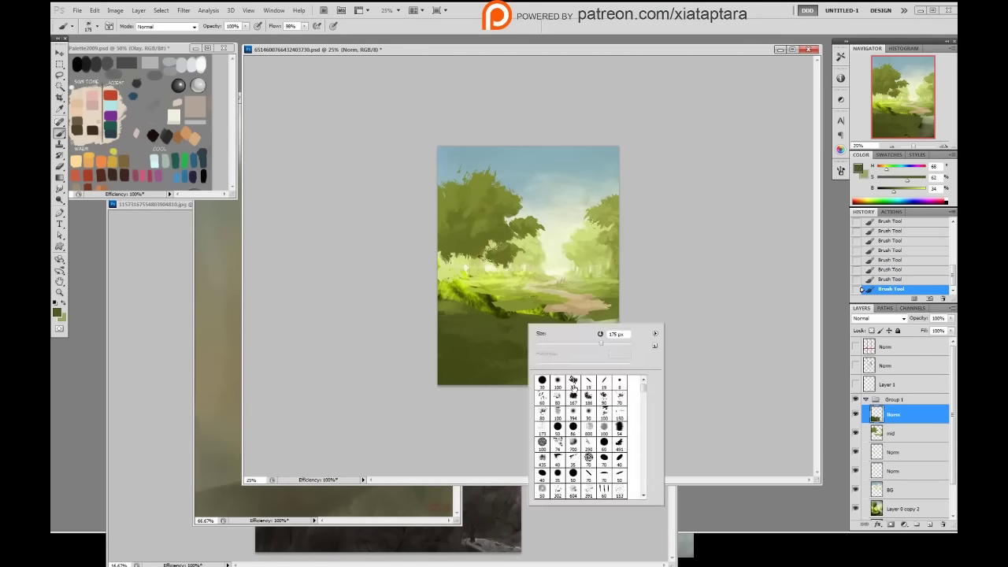
{"action": "left_click", "coordinate": [603, 383]}
{"action": "left_click", "coordinate": [684, 324]}
{"action": "key", "text": "bracketright"}
{"action": "key", "text": "bracketright"}
{"action": "key", "text": "bracketright"}
{"action": "key", "text": "bracketright"}
{"action": "key", "text": "bracketright"}
{"action": "key", "text": "bracketright"}
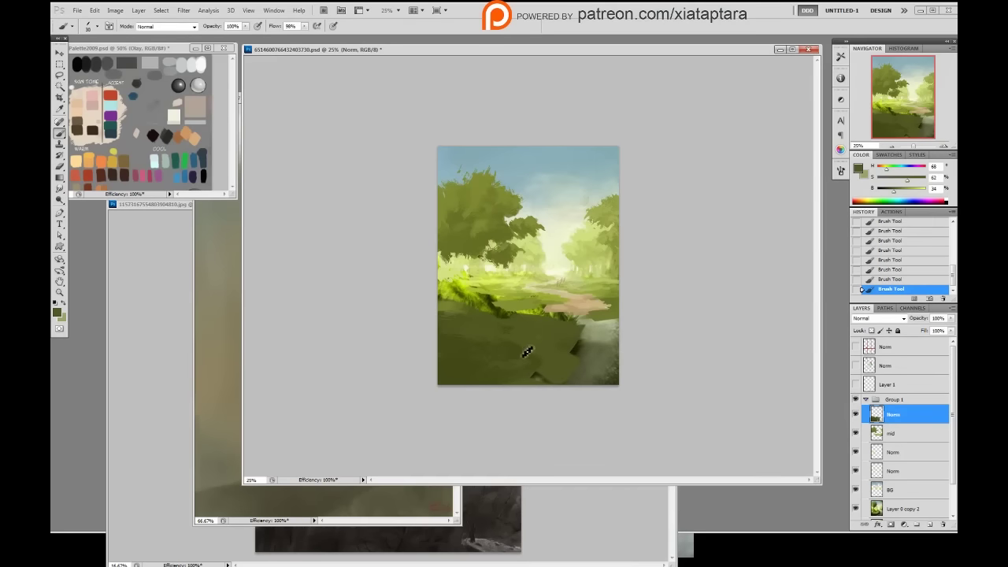
{"action": "key", "text": "bracketright"}
{"action": "left_click", "coordinate": [508, 351], "text": "alt"}
{"action": "left_click", "coordinate": [518, 299], "text": "alt"}
{"action": "mouse_move", "coordinate": [500, 313]}
{"action": "left_mouse_down"}
{"action": "mouse_move", "coordinate": [556, 318]}
{"action": "mouse_move", "coordinate": [526, 317]}
{"action": "left_mouse_up"}
{"action": "left_click", "coordinate": [616, 310], "text": "alt"}
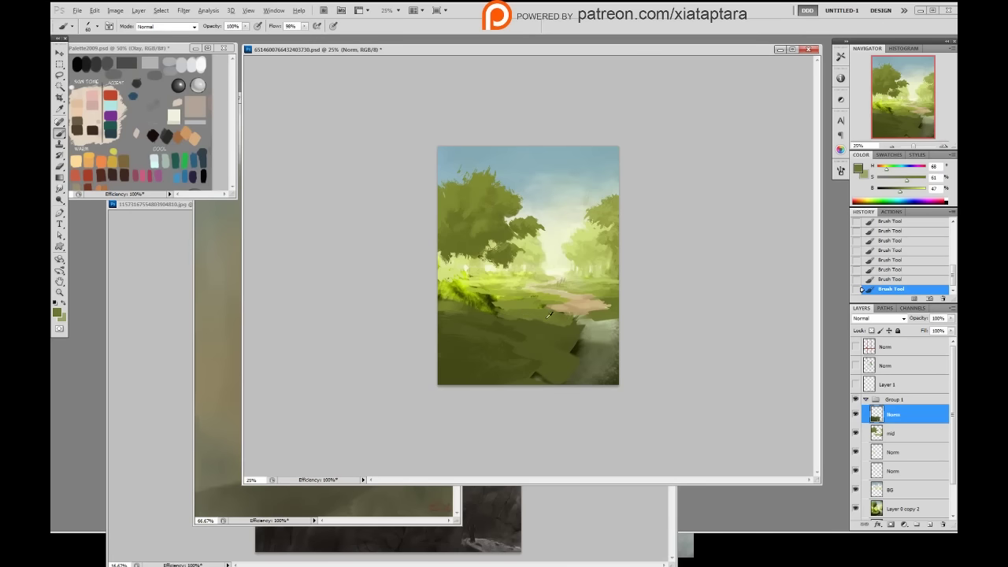
- Break up the border between the dark foreground and the meadow near the path with alternating sampled greens
{"action": "left_click", "coordinate": [541, 315], "text": "alt"}
{"action": "left_click", "coordinate": [523, 315], "text": "alt"}
{"action": "left_click", "coordinate": [532, 312], "text": "alt"}
{"action": "left_click", "coordinate": [501, 303], "text": "alt"}
{"action": "left_click", "coordinate": [485, 319], "text": "alt"}
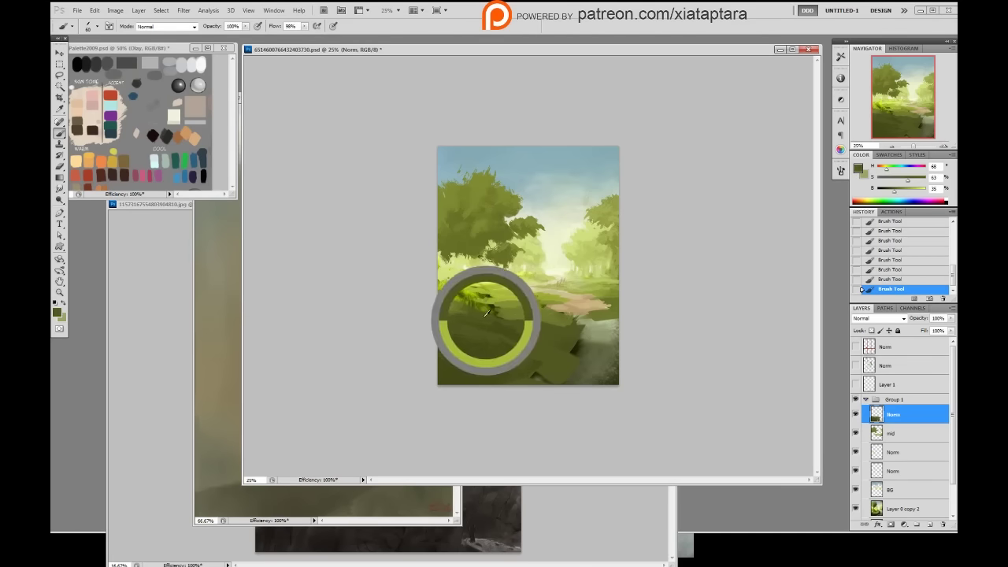
{"action": "left_click_drag", "start_coordinate": [467, 304], "coordinate": [560, 326]}
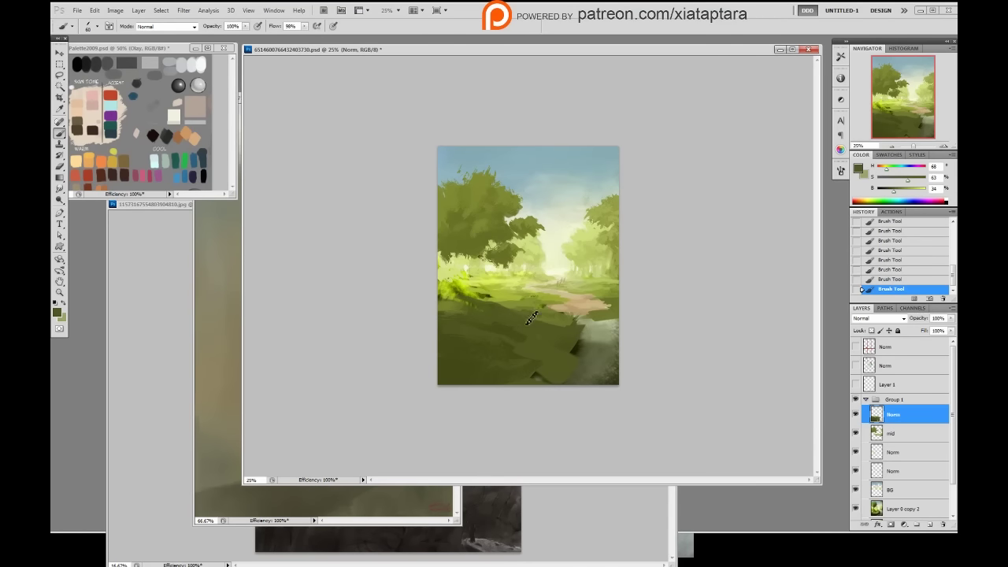
- Repaint the old grass tufts at the meadow's left side with sampled bright yellow-greens
{"action": "left_click", "coordinate": [504, 307], "text": "alt"}
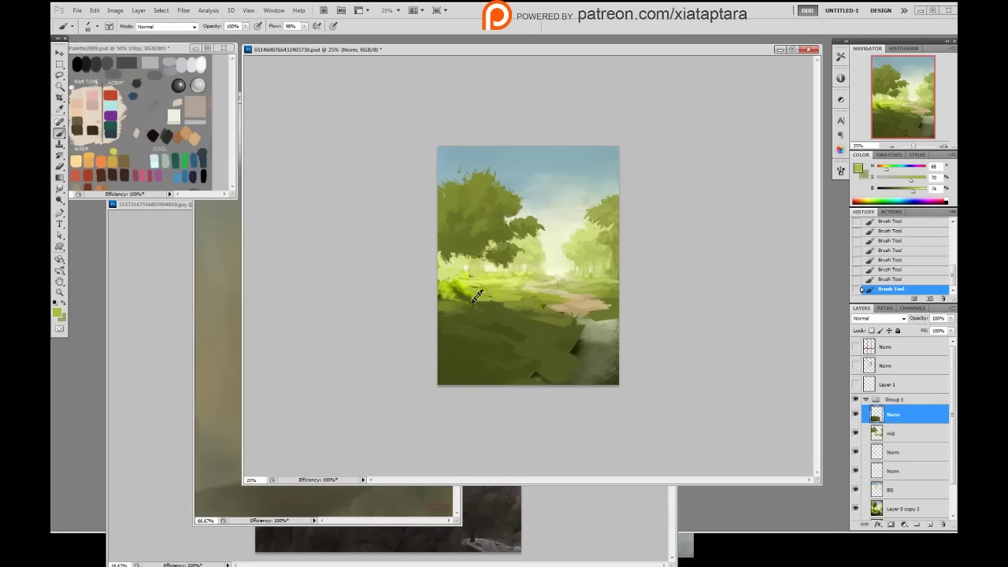
{"action": "left_click", "coordinate": [485, 287], "text": "alt"}
{"action": "left_click", "coordinate": [476, 286], "text": "alt"}
{"action": "left_click", "coordinate": [489, 282], "text": "alt"}
{"action": "left_click", "coordinate": [466, 292], "text": "alt"}
{"action": "left_click", "coordinate": [483, 281], "text": "alt"}
{"action": "left_click", "coordinate": [504, 285], "text": "alt"}
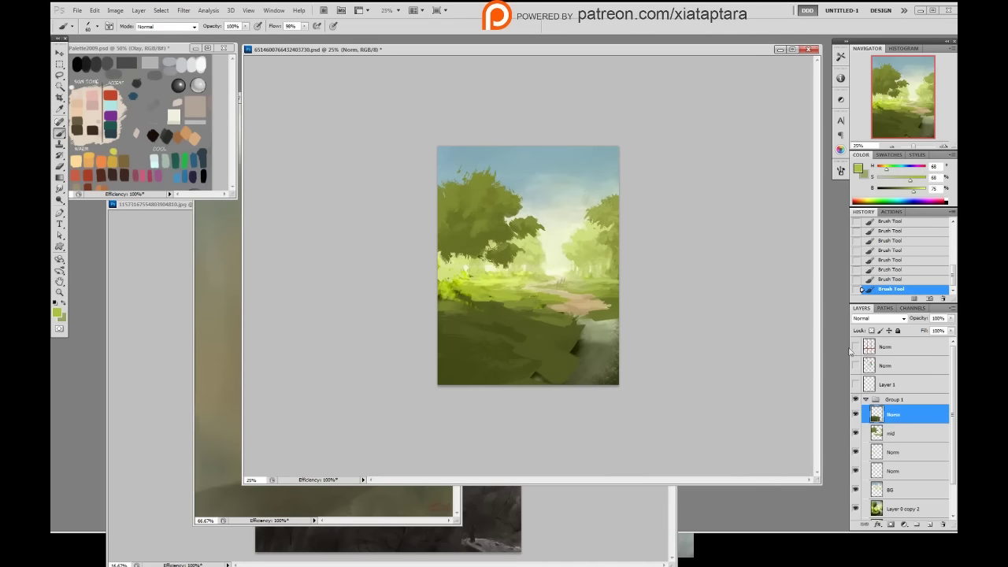
- Compare the repaint with the original by toggling Group 1's visibility while adding light greens to the left meadow
{"action": "left_click", "coordinate": [857, 400]}
{"action": "left_click", "coordinate": [857, 403]}
{"action": "left_click", "coordinate": [490, 295], "text": "alt"}
{"action": "left_click", "coordinate": [463, 286], "text": "alt"}
{"action": "left_click", "coordinate": [856, 402]}
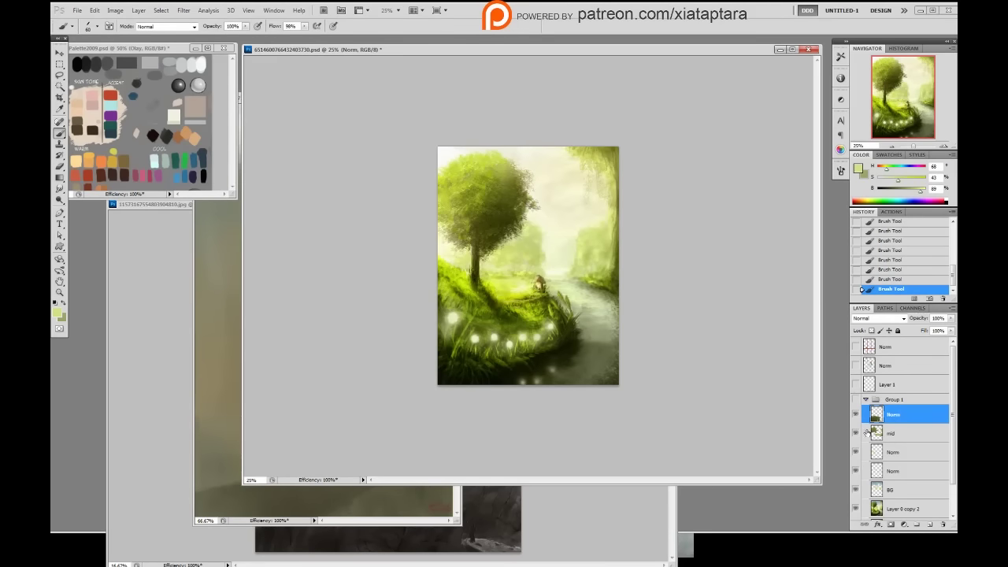
{"action": "left_click", "coordinate": [856, 402]}
- Blend mid and light greens along the left half of the boundary between the meadow and the dark foreground
{"action": "left_click", "coordinate": [492, 299], "text": "alt"}
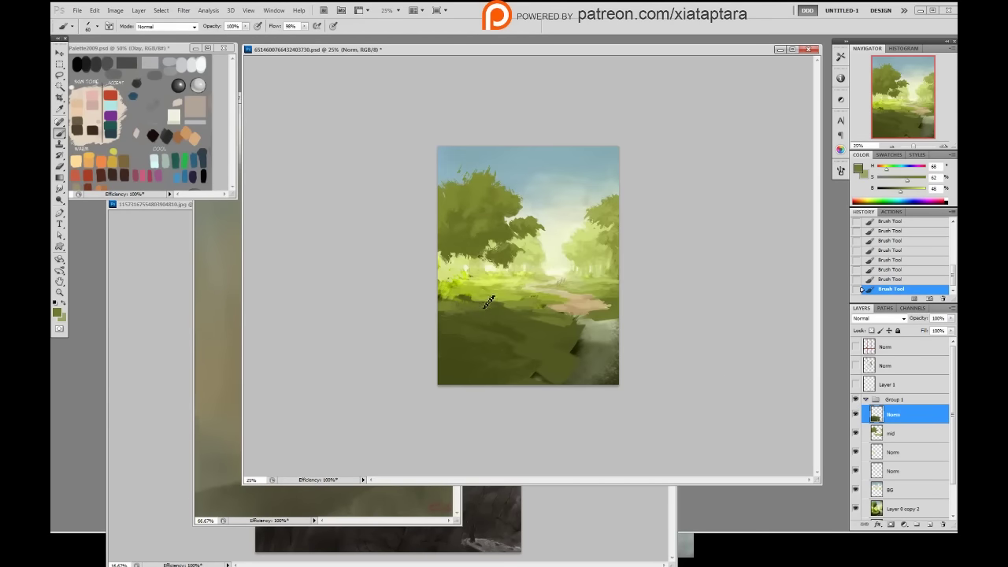
{"action": "left_click", "coordinate": [480, 296], "text": "alt"}
{"action": "left_click", "coordinate": [478, 302], "text": "alt"}
{"action": "left_click", "coordinate": [502, 303], "text": "alt"}
{"action": "left_click", "coordinate": [504, 300], "text": "alt"}
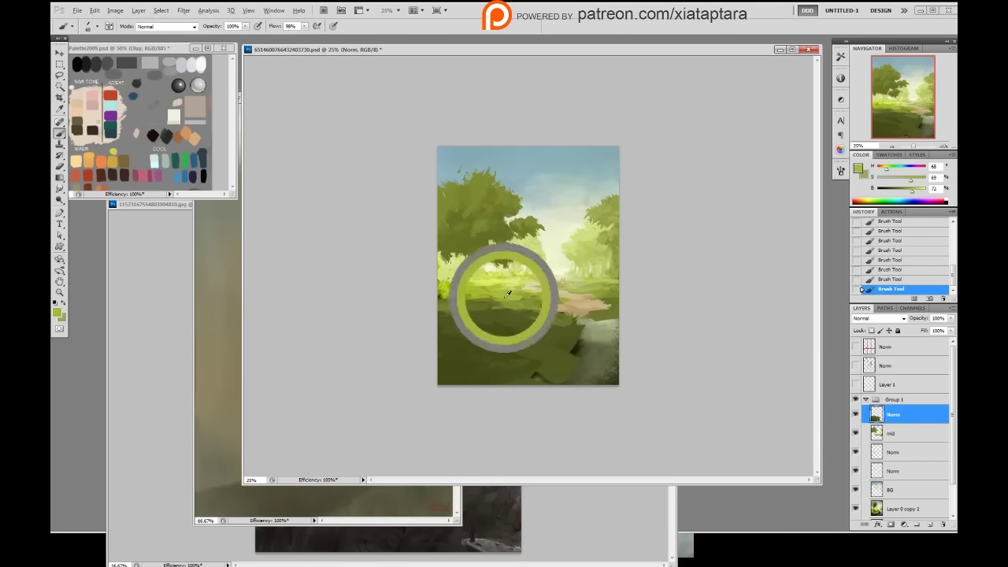
- Refine the shadow edge below the meadow with small strokes of sampled dark and mid greens
{"action": "left_click", "coordinate": [512, 320], "text": "alt"}
{"action": "left_click", "coordinate": [474, 304], "text": "alt"}
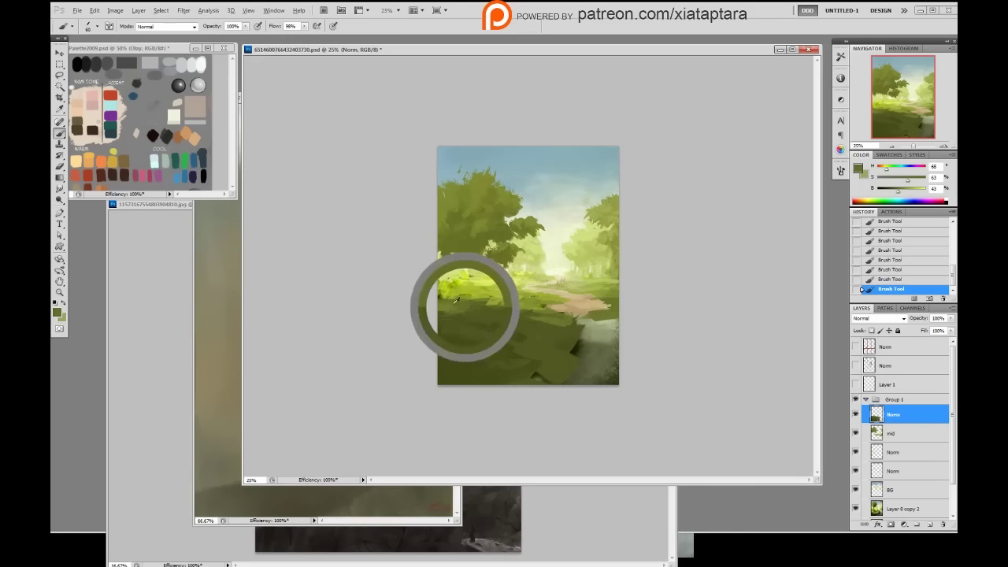
{"action": "left_click", "coordinate": [472, 305], "text": "alt"}
{"action": "left_click", "coordinate": [483, 304], "text": "alt"}
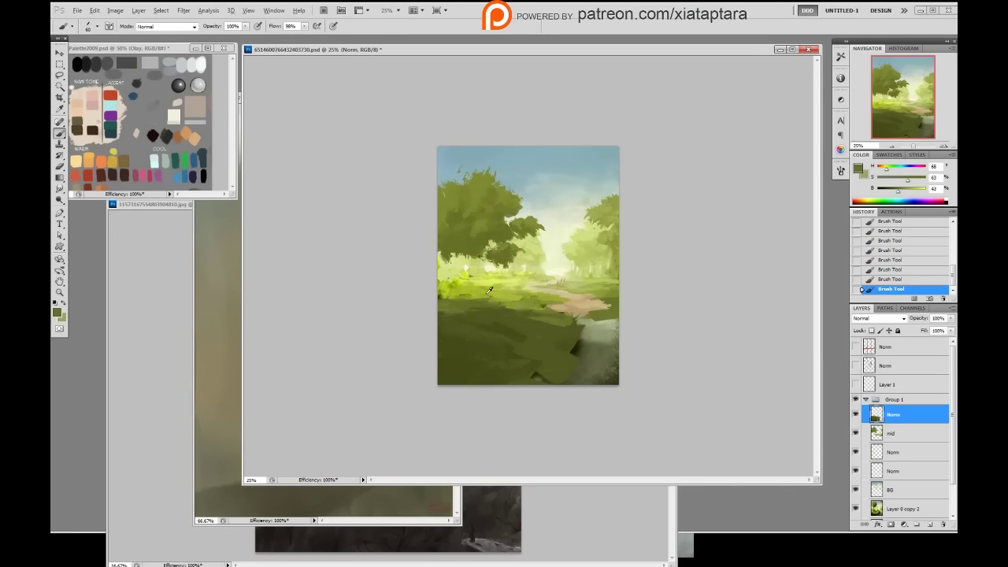
{"action": "left_click", "coordinate": [503, 307], "text": "alt"}
{"action": "left_click", "coordinate": [519, 307], "text": "alt"}
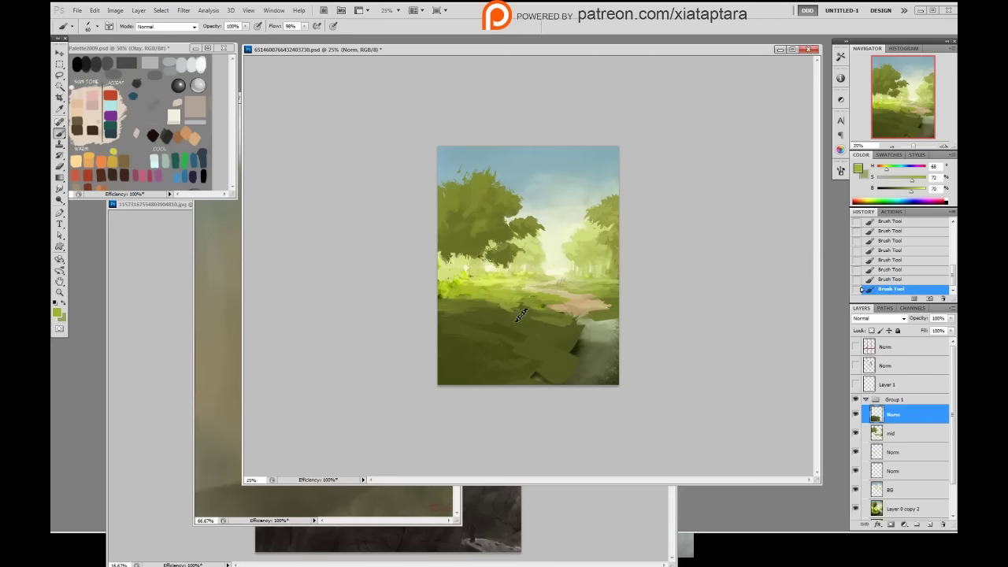
- Try light green patches across the upper part of the dark foreground and undo the strokes
{"action": "left_click", "coordinate": [475, 292], "text": "alt"}
{"action": "left_click_drag", "start_coordinate": [465, 326], "coordinate": [501, 315]}
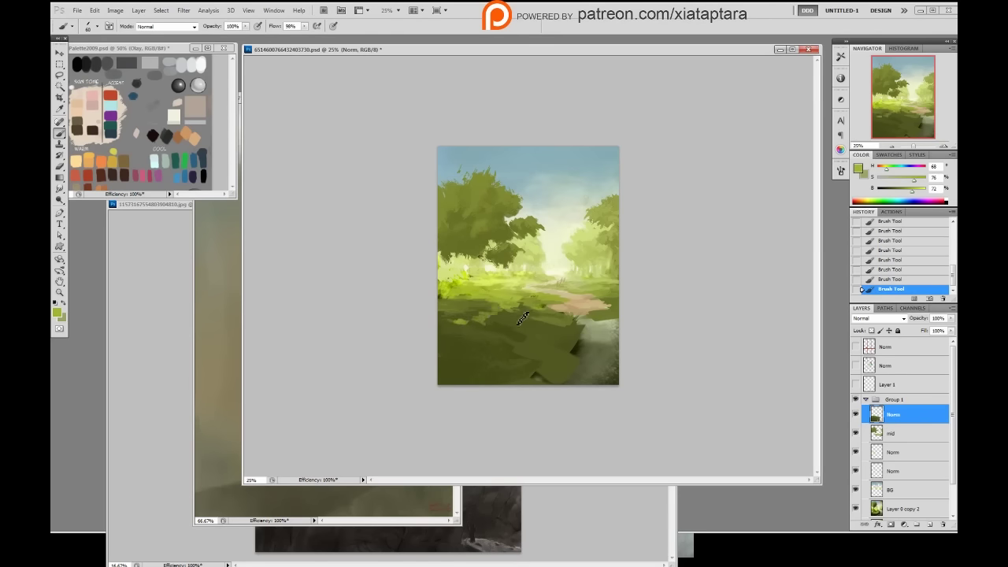
{"action": "key", "text": "ctrl+z"}
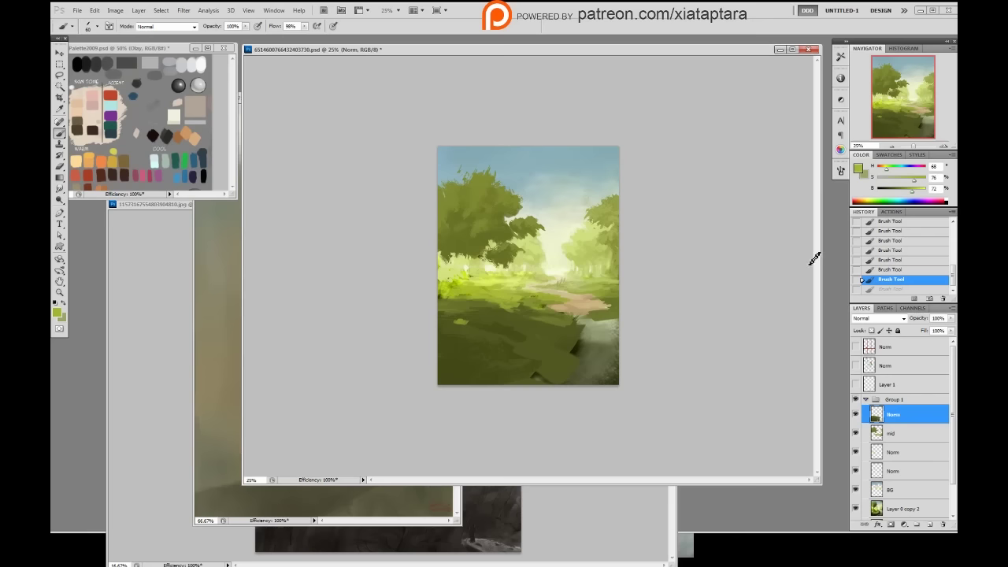
{"action": "key", "text": "ctrl+alt+z"}
- Paint sampled dark greens over the lower right part of the foreground, covering the leftover dark marks
{"action": "left_click", "coordinate": [521, 332], "text": "alt"}
{"action": "mouse_move", "coordinate": [547, 345]}
{"action": "left_mouse_down"}
{"action": "mouse_move", "coordinate": [567, 365]}
{"action": "mouse_move", "coordinate": [562, 375]}
{"action": "left_mouse_up"}
{"action": "left_click", "coordinate": [549, 370], "text": "alt"}
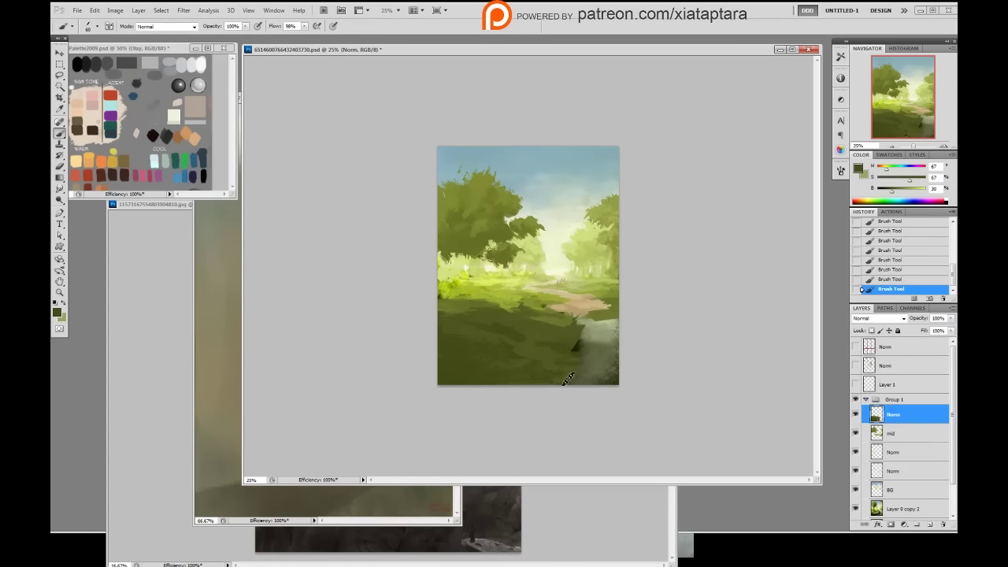
- Extend the dirt path from the meadow into the dark foreground using browns mixed and sampled from the existing path
{"action": "left_click", "coordinate": [546, 334], "text": "alt"}
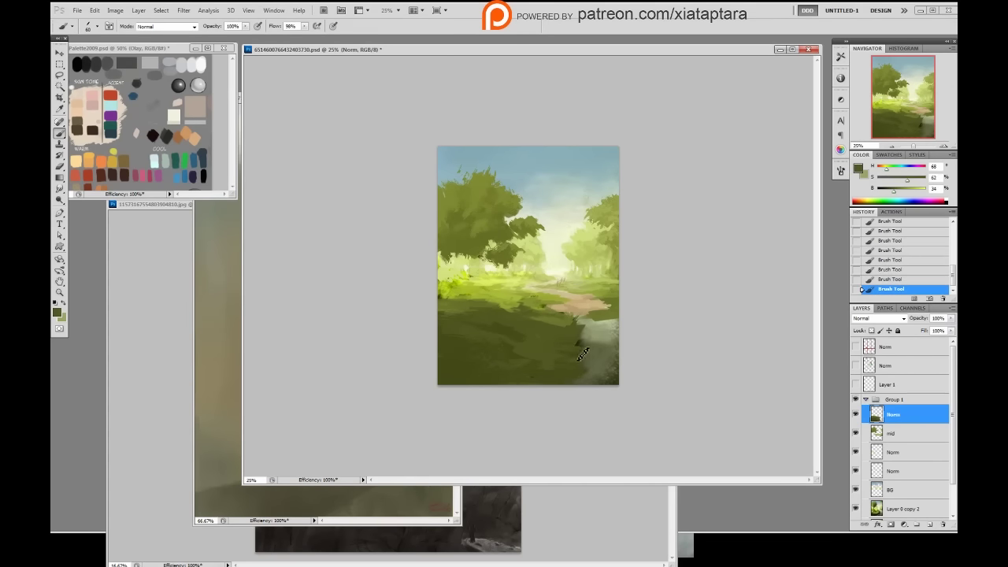
{"action": "left_click", "coordinate": [581, 314], "text": "alt"}
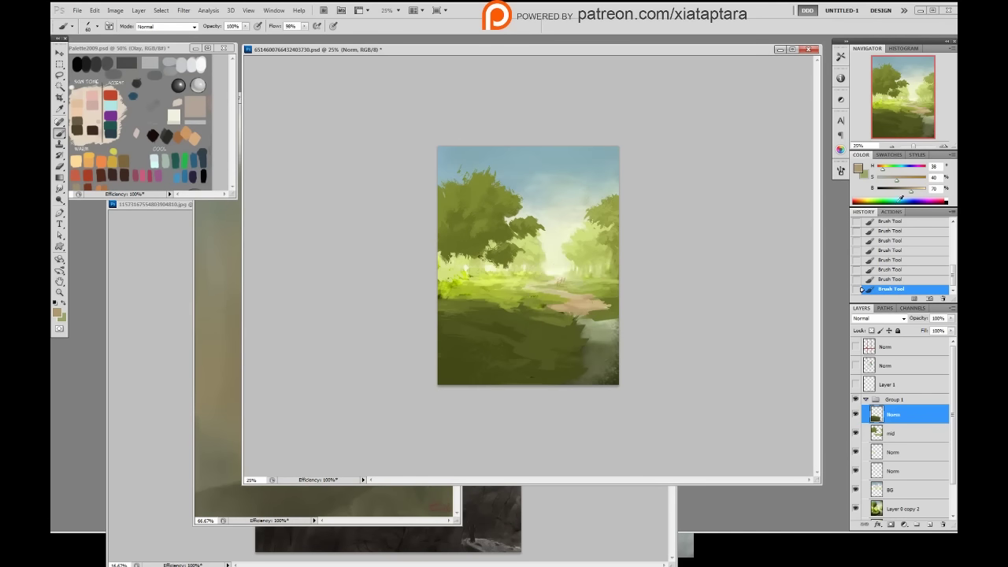
{"action": "left_click", "coordinate": [903, 178]}
{"action": "left_click_drag", "start_coordinate": [911, 189], "coordinate": [904, 189]}
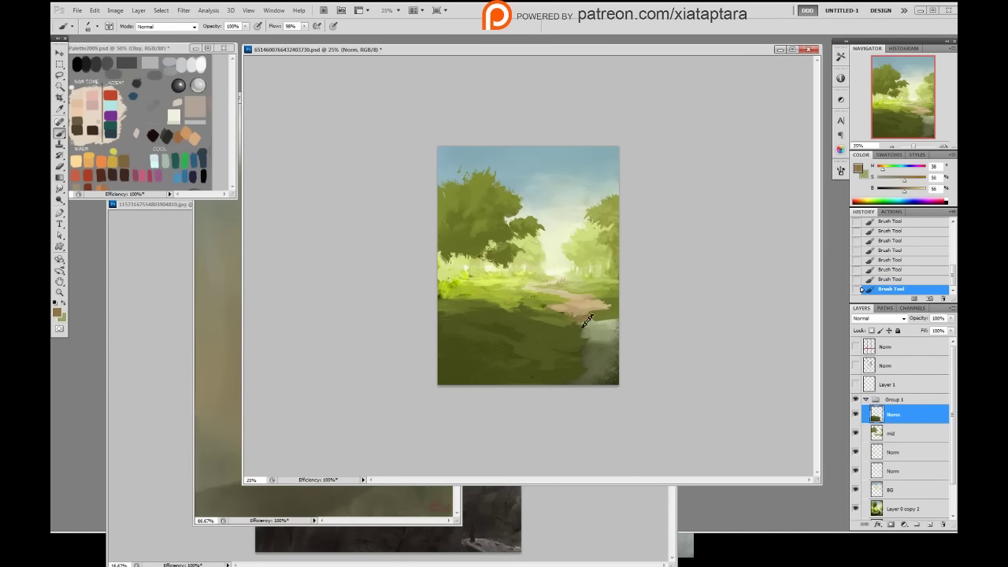
{"action": "left_click", "coordinate": [581, 310], "text": "alt"}
{"action": "mouse_move", "coordinate": [577, 317]}
{"action": "left_mouse_down"}
{"action": "mouse_move", "coordinate": [606, 333]}
{"action": "mouse_move", "coordinate": [563, 338]}
{"action": "mouse_move", "coordinate": [603, 310]}
{"action": "mouse_move", "coordinate": [587, 322]}
{"action": "mouse_move", "coordinate": [596, 324]}
{"action": "mouse_move", "coordinate": [557, 317]}
{"action": "mouse_move", "coordinate": [549, 329]}
{"action": "mouse_move", "coordinate": [581, 325]}
{"action": "mouse_move", "coordinate": [557, 333]}
{"action": "left_mouse_up"}
{"action": "left_click", "coordinate": [578, 321], "text": "alt"}
{"action": "left_click", "coordinate": [603, 311], "text": "alt"}
{"action": "left_click", "coordinate": [573, 329], "text": "alt"}
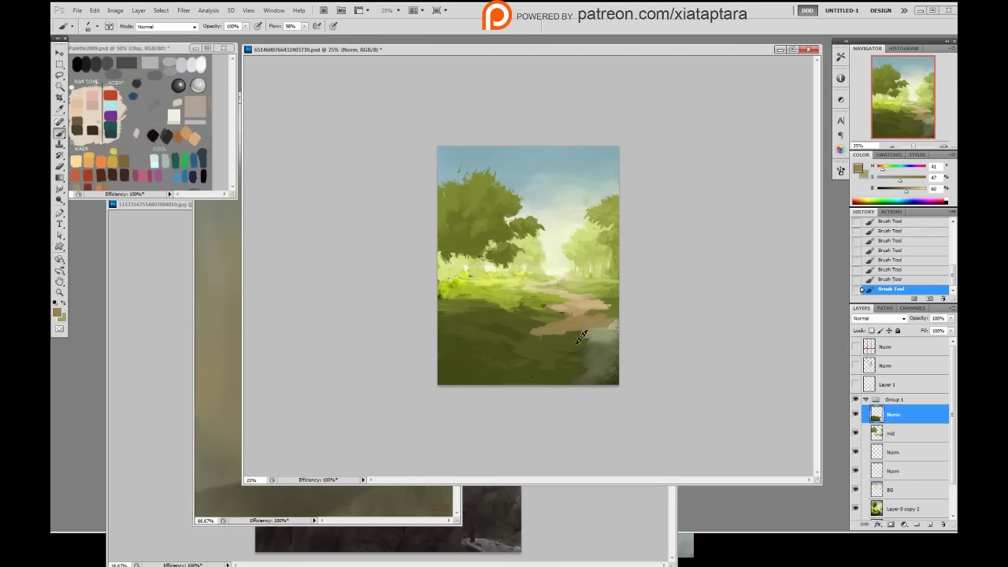
- Cover the leftover grey patch in the painting's lower right with sampled dark green and trim the path's right edge
{"action": "left_click", "coordinate": [579, 363], "text": "alt"}
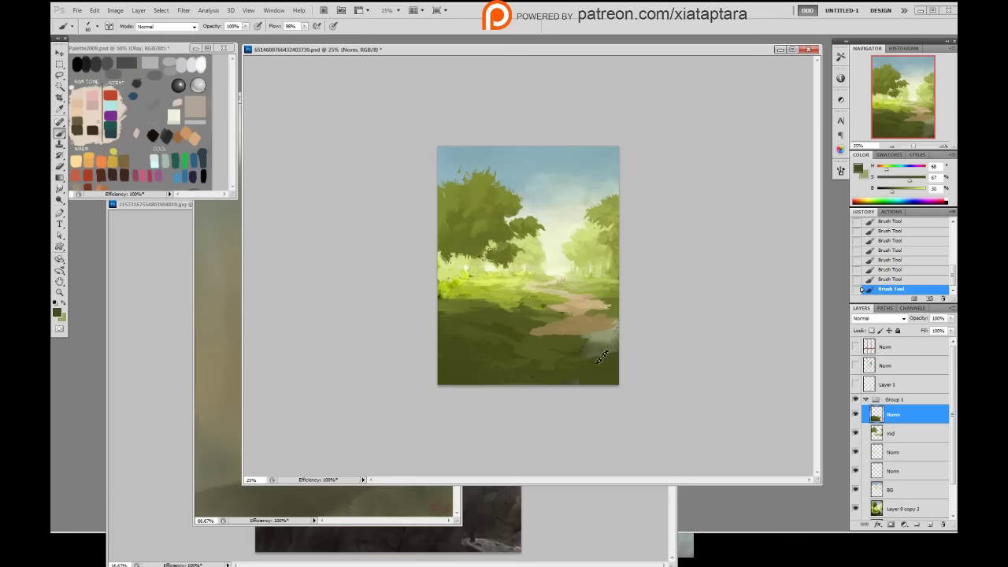
{"action": "left_click_drag", "start_coordinate": [601, 358], "coordinate": [614, 312]}
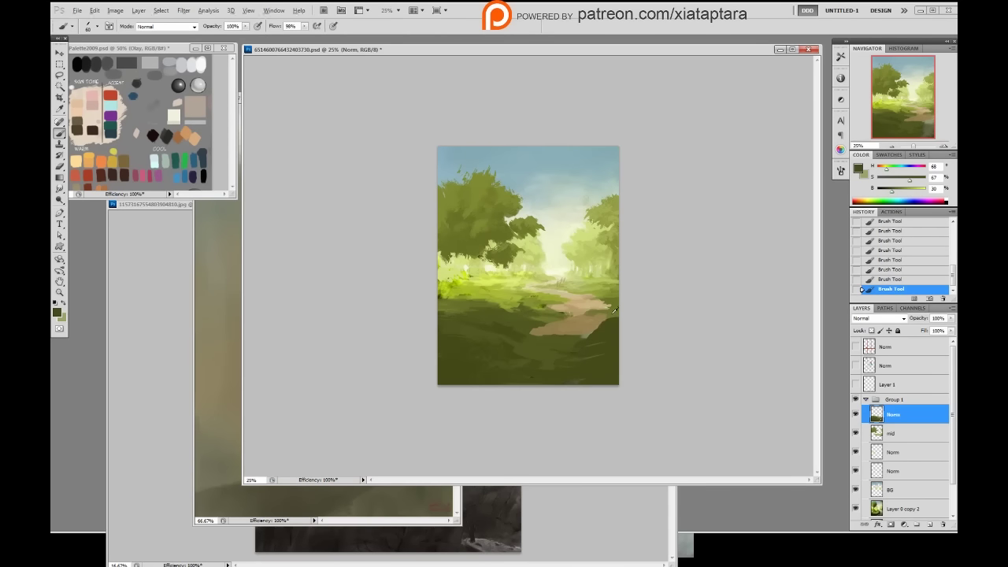
{"action": "left_click", "coordinate": [607, 306], "text": "alt"}
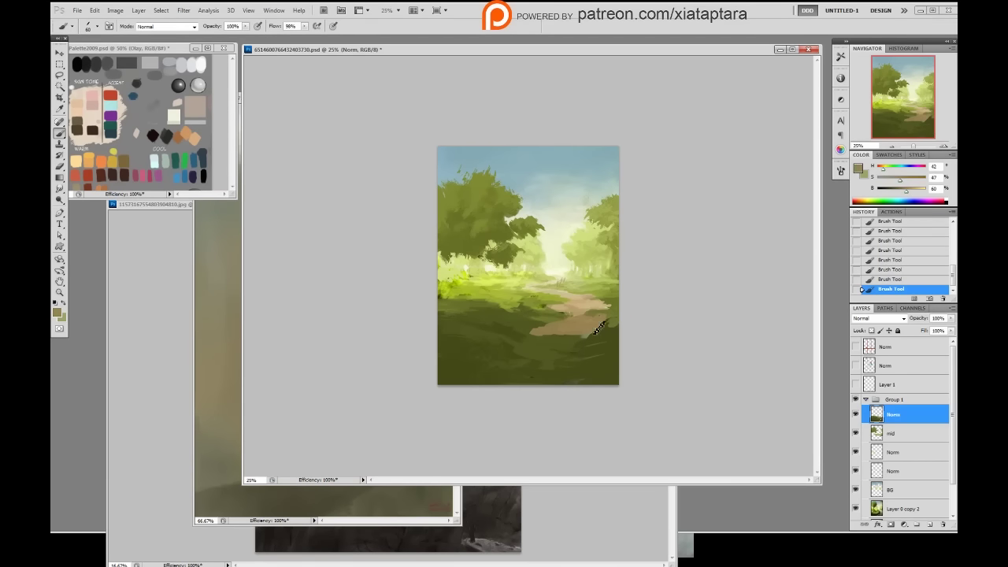
{"action": "left_click", "coordinate": [616, 331], "text": "alt"}
- Join the upper and lower path sections at the bend with sampled light and mid browns
{"action": "left_click", "coordinate": [573, 330], "text": "alt"}
{"action": "left_click", "coordinate": [567, 322], "text": "alt"}
{"action": "left_click", "coordinate": [578, 332], "text": "alt"}
{"action": "left_click", "coordinate": [586, 329], "text": "alt"}
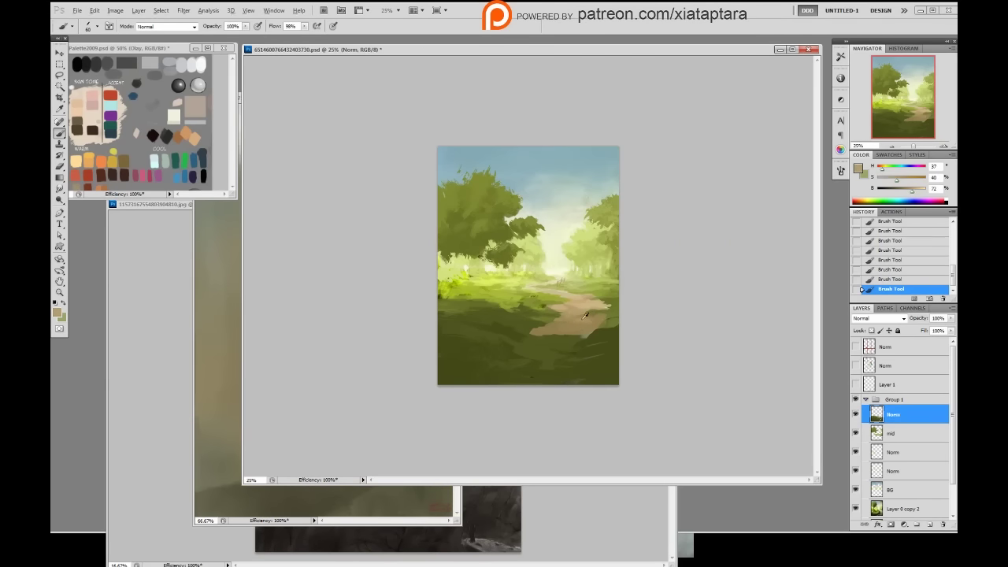
{"action": "left_click", "coordinate": [577, 329], "text": "alt"}
- Sweep the path toward the lower left of the foreground with long sampled-brown strokes and ragged edges
{"action": "mouse_move", "coordinate": [557, 336]}
{"action": "left_mouse_down"}
{"action": "mouse_move", "coordinate": [519, 350]}
{"action": "mouse_move", "coordinate": [536, 345]}
{"action": "mouse_move", "coordinate": [562, 359]}
{"action": "mouse_move", "coordinate": [551, 325]}
{"action": "mouse_move", "coordinate": [530, 344]}
{"action": "mouse_move", "coordinate": [499, 347]}
{"action": "mouse_move", "coordinate": [513, 353]}
{"action": "mouse_move", "coordinate": [481, 353]}
{"action": "mouse_move", "coordinate": [587, 344]}
{"action": "left_mouse_up"}
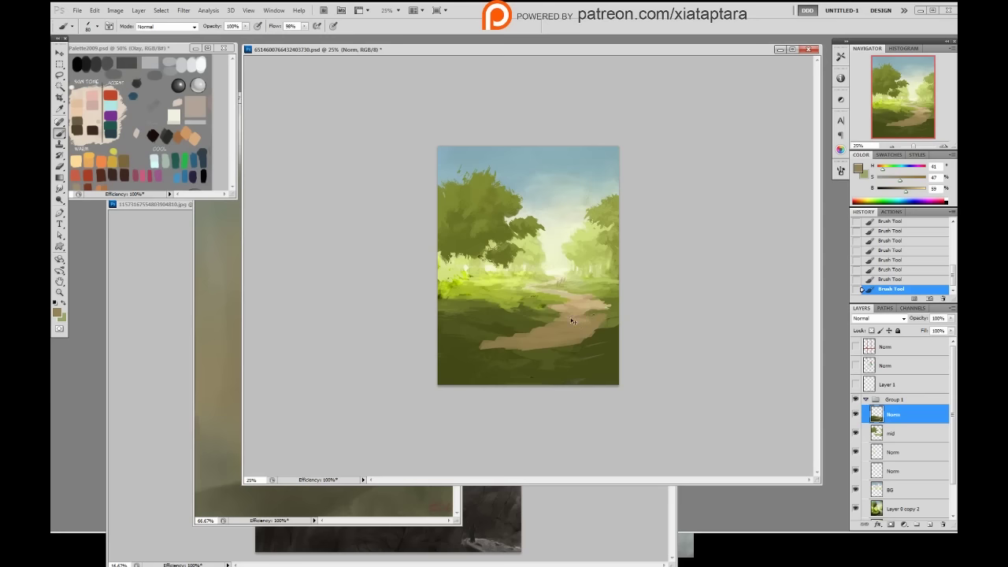
{"action": "left_click", "coordinate": [560, 313], "text": "alt"}
{"action": "left_click", "coordinate": [561, 307], "text": "alt"}
{"action": "left_click", "coordinate": [583, 302], "text": "alt"}
{"action": "left_click", "coordinate": [589, 325], "text": "alt"}
{"action": "left_click_drag", "start_coordinate": [479, 358], "coordinate": [555, 355]}
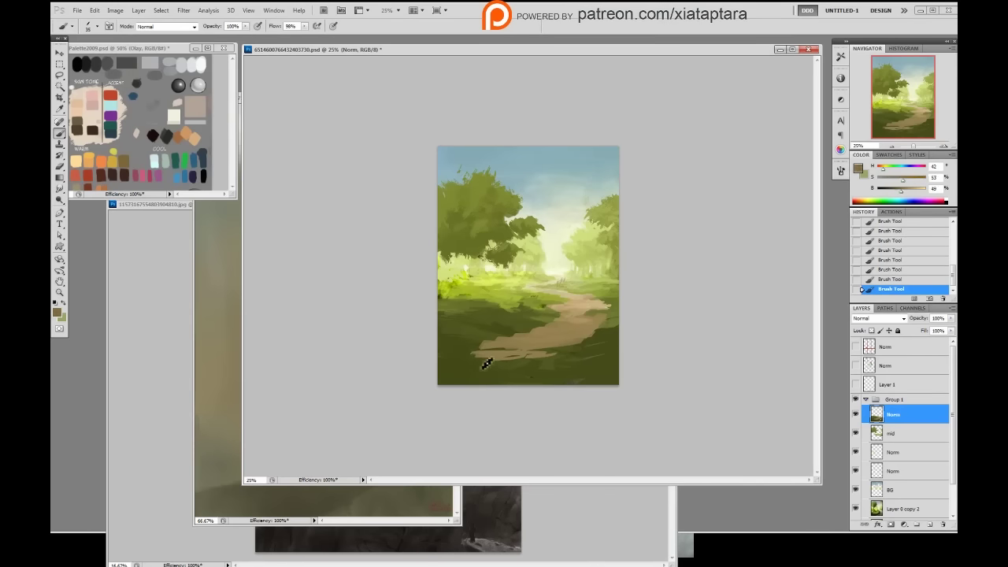
{"action": "mouse_move", "coordinate": [479, 354]}
{"action": "left_mouse_down"}
{"action": "mouse_move", "coordinate": [508, 358]}
{"action": "mouse_move", "coordinate": [473, 364]}
{"action": "mouse_move", "coordinate": [550, 362]}
{"action": "mouse_move", "coordinate": [552, 351]}
{"action": "mouse_move", "coordinate": [572, 350]}
{"action": "mouse_move", "coordinate": [523, 350]}
{"action": "left_mouse_up"}
- Widen the near part of the path with sampled browns until it fills the lower left foreground
{"action": "left_click", "coordinate": [566, 339], "text": "alt"}
{"action": "left_click", "coordinate": [580, 340], "text": "alt"}
{"action": "left_click_drag", "start_coordinate": [589, 338], "coordinate": [550, 345]}
{"action": "left_click", "coordinate": [604, 347], "text": "alt"}
{"action": "mouse_move", "coordinate": [599, 339]}
{"action": "left_mouse_down"}
{"action": "mouse_move", "coordinate": [482, 343]}
{"action": "mouse_move", "coordinate": [545, 340]}
{"action": "left_mouse_up"}
{"action": "left_click", "coordinate": [550, 329], "text": "alt"}
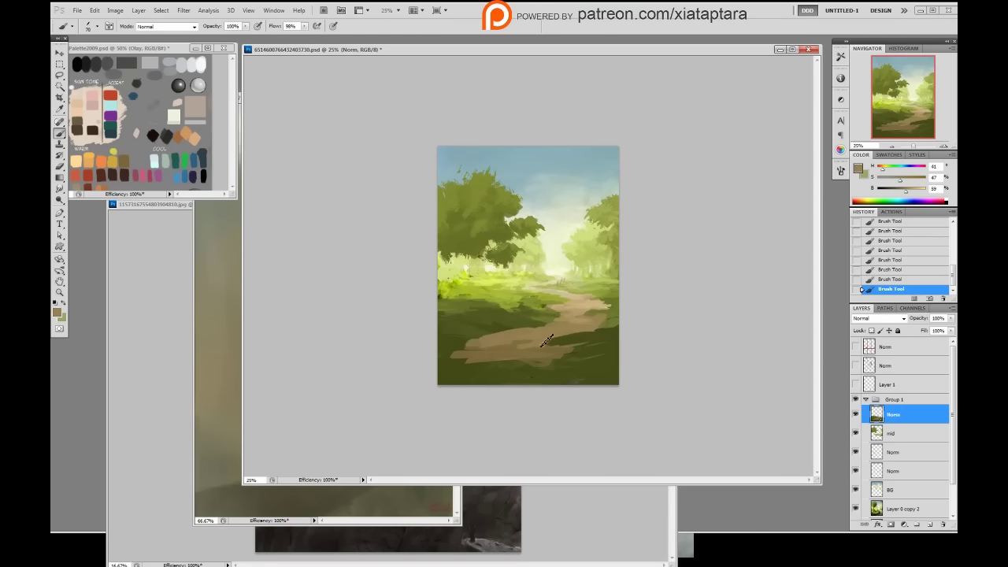
{"action": "left_click", "coordinate": [509, 347], "text": "alt"}
{"action": "mouse_move", "coordinate": [490, 366]}
{"action": "left_mouse_down"}
{"action": "mouse_move", "coordinate": [445, 370]}
{"action": "mouse_move", "coordinate": [510, 374]}
{"action": "left_mouse_up"}
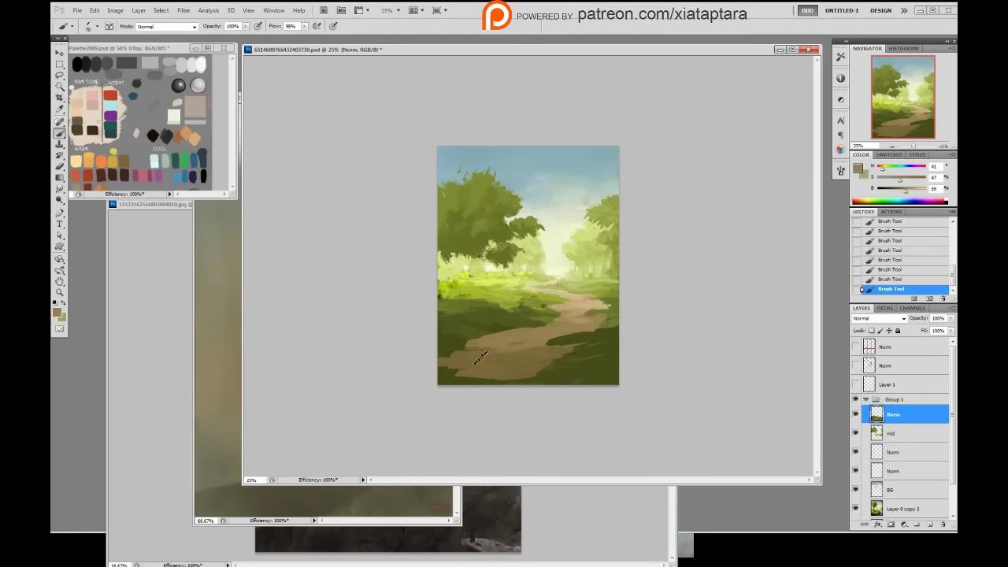
- Rework the near path's right edge and add a small isolated dirt patch in the grass on the right
{"action": "left_click", "coordinate": [538, 351], "text": "alt"}
{"action": "left_click_drag", "start_coordinate": [493, 347], "coordinate": [519, 351]}
{"action": "left_click", "coordinate": [558, 343], "text": "alt"}
{"action": "left_click", "coordinate": [553, 344], "text": "alt"}
{"action": "left_click", "coordinate": [559, 345], "text": "alt"}
{"action": "left_click", "coordinate": [551, 336], "text": "alt"}
{"action": "left_click_drag", "start_coordinate": [553, 345], "coordinate": [601, 367]}
{"action": "left_click", "coordinate": [564, 346], "text": "alt"}
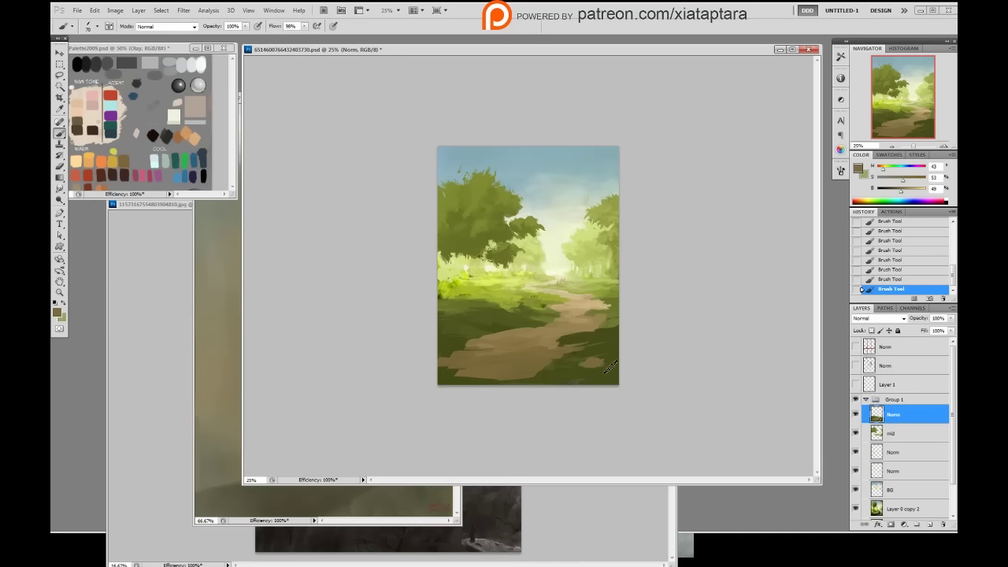
- Paint dark green grass over the bottom right part of the path and refine its edges with sampled colours
{"action": "left_click", "coordinate": [555, 367], "text": "alt"}
{"action": "mouse_move", "coordinate": [514, 361]}
{"action": "left_mouse_down"}
{"action": "mouse_move", "coordinate": [542, 374]}
{"action": "mouse_move", "coordinate": [501, 364]}
{"action": "mouse_move", "coordinate": [419, 390]}
{"action": "mouse_move", "coordinate": [510, 387]}
{"action": "left_mouse_up"}
{"action": "left_click", "coordinate": [479, 370], "text": "alt"}
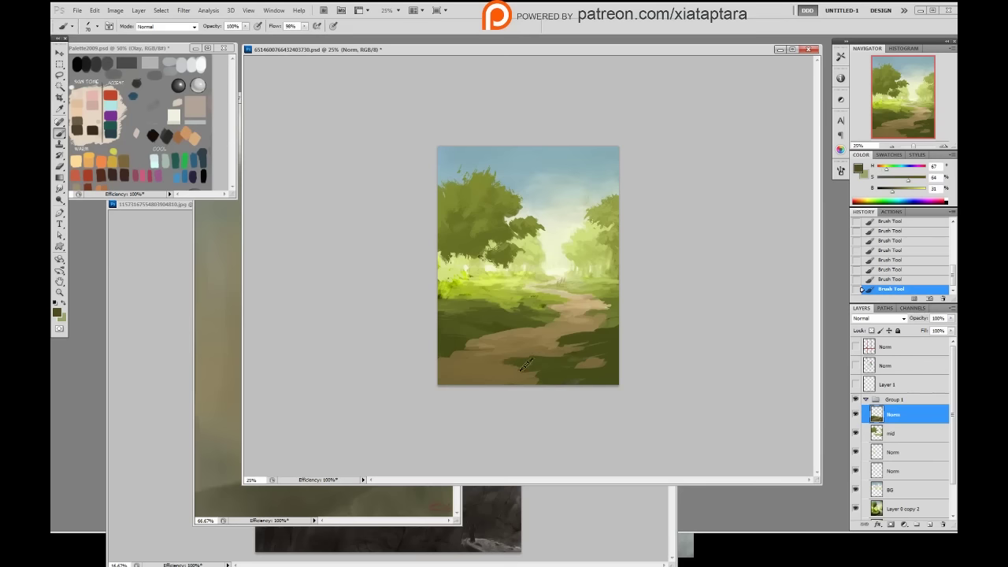
{"action": "left_click", "coordinate": [468, 360], "text": "alt"}
{"action": "left_click", "coordinate": [476, 337], "text": "alt"}
{"action": "left_click", "coordinate": [603, 326], "text": "alt"}
- Softly blend the foreground grass and path edges with an enlarged brush at 20% opacity, using sampled green and brown
{"action": "right_click", "coordinate": [599, 331]}
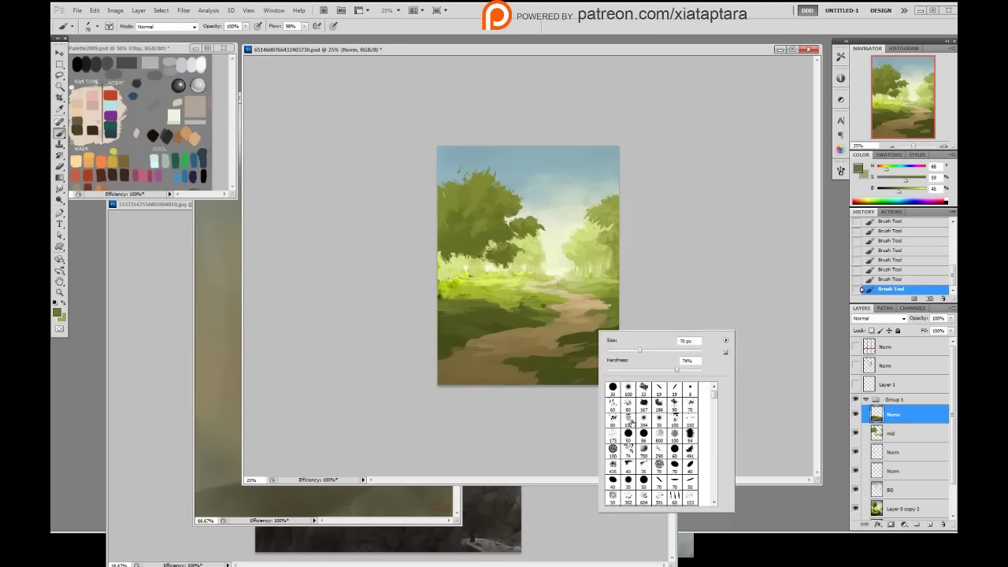
{"action": "left_click", "coordinate": [707, 321]}
{"action": "key", "text": "2"}
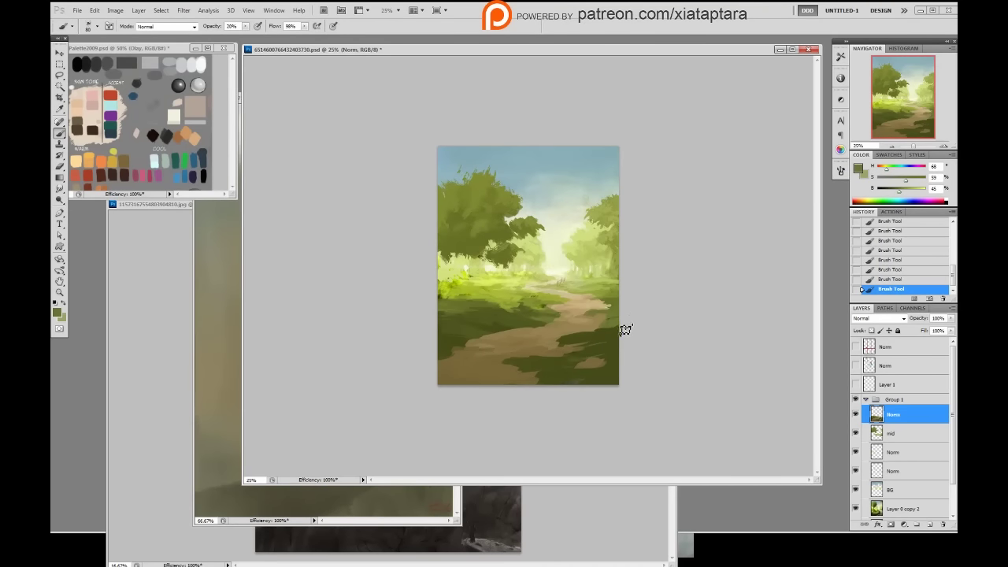
{"action": "key", "text": "bracketright"}
{"action": "key", "text": "bracketright"}
{"action": "key", "text": "bracketright"}
{"action": "key", "text": "bracketright"}
{"action": "left_click", "coordinate": [609, 322], "text": "alt"}
{"action": "left_click", "coordinate": [497, 339], "text": "alt"}
- Choose a small 19 px brush and refine the shadowed grass beside the path with sampled greens
{"action": "right_click", "coordinate": [580, 262]}
{"action": "double_click", "coordinate": [679, 295]}
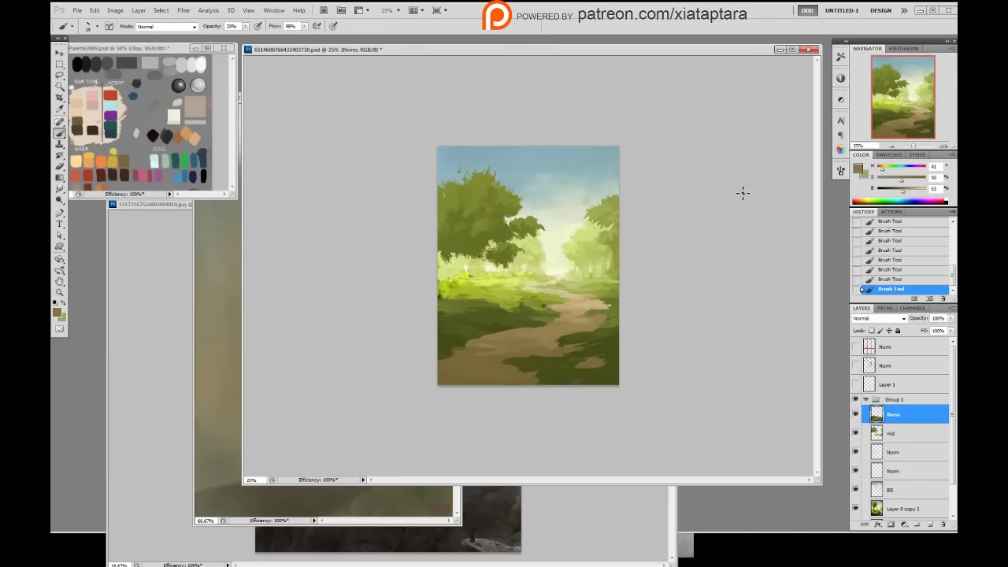
{"action": "left_click", "coordinate": [493, 311], "text": "alt"}
{"action": "left_click", "coordinate": [523, 320], "text": "alt"}
{"action": "left_click", "coordinate": [486, 317], "text": "alt"}
{"action": "left_click", "coordinate": [606, 309], "text": "alt"}
{"action": "left_click", "coordinate": [616, 330], "text": "alt"}
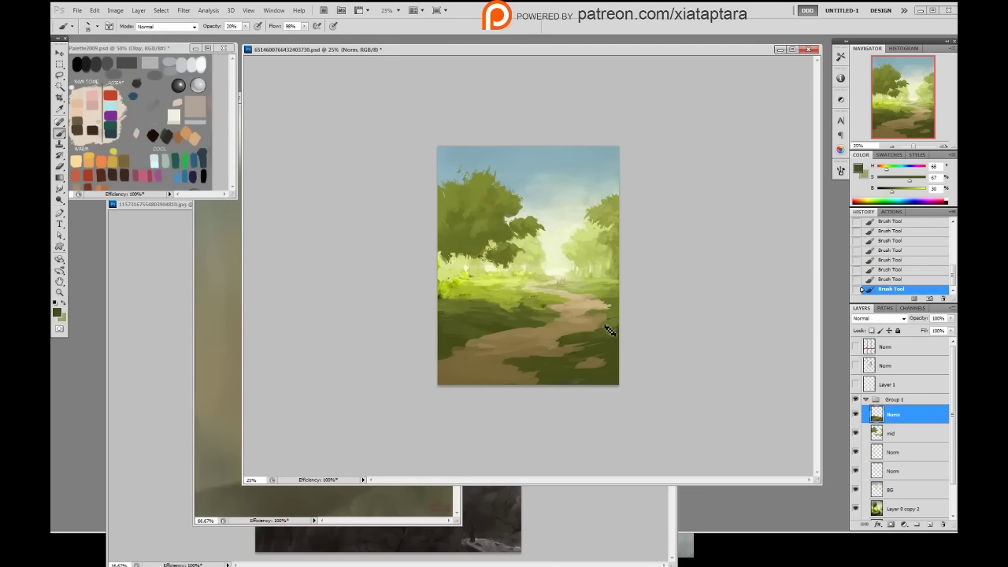
- Touch up the right side of the path bend with sampled browns and greens at 90% opacity
{"action": "key", "text": "9"}
{"action": "left_click", "coordinate": [592, 324], "text": "alt"}
{"action": "left_click", "coordinate": [580, 325], "text": "alt"}
{"action": "left_click", "coordinate": [607, 322], "text": "alt"}
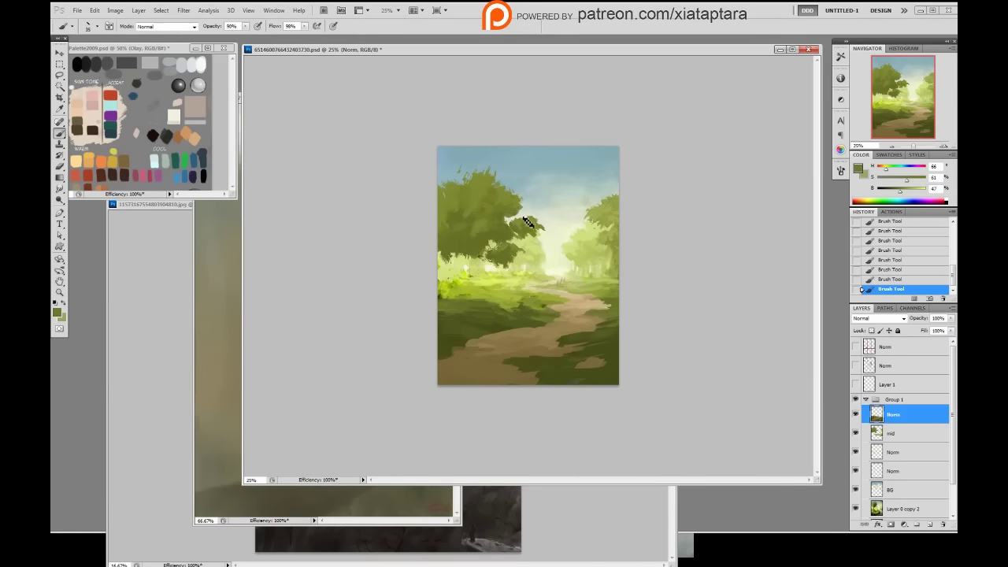
- On a new layer, block in the left tree's forked trunk in brown with hue 32, saturation 50 and brightness 42
{"action": "key", "text": "ctrl+shift+alt+n"}
{"action": "left_click", "coordinate": [476, 247], "text": "alt"}
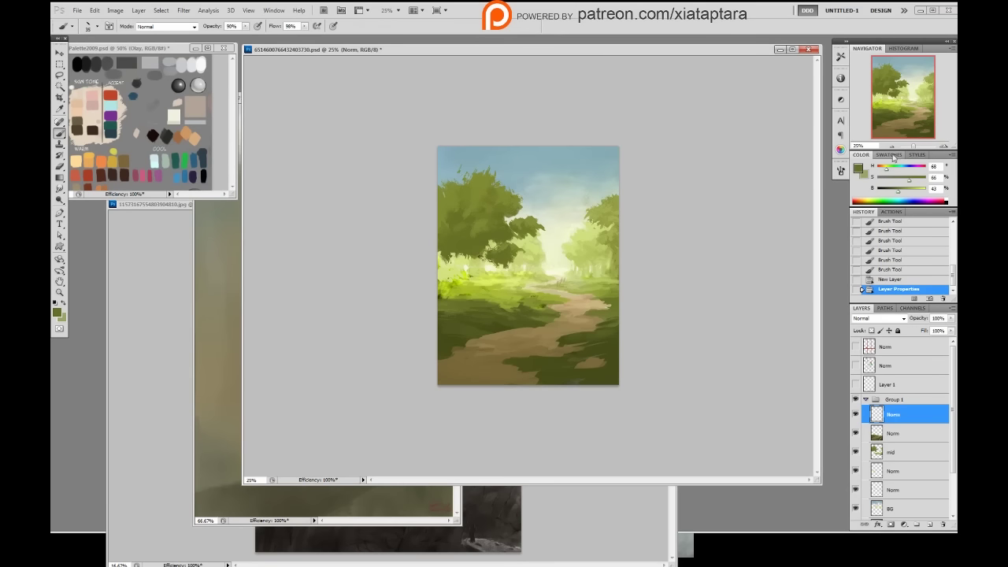
{"action": "left_click_drag", "start_coordinate": [885, 174], "coordinate": [903, 195]}
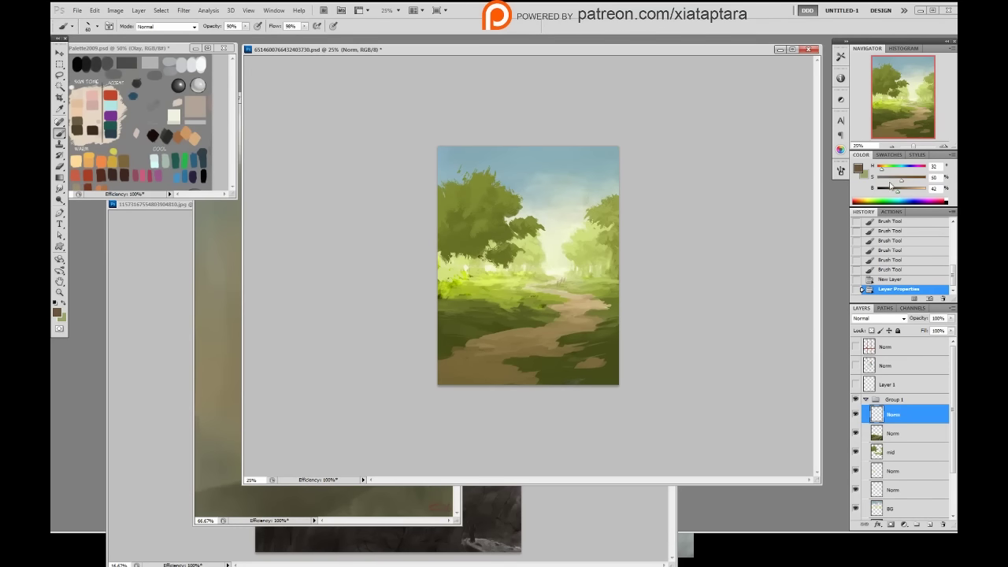
{"action": "mouse_move", "coordinate": [479, 265]}
{"action": "left_mouse_down"}
{"action": "mouse_move", "coordinate": [453, 280]}
{"action": "mouse_move", "coordinate": [461, 271]}
{"action": "mouse_move", "coordinate": [450, 259]}
{"action": "mouse_move", "coordinate": [443, 318]}
{"action": "mouse_move", "coordinate": [448, 259]}
{"action": "mouse_move", "coordinate": [473, 281]}
{"action": "mouse_move", "coordinate": [457, 317]}
{"action": "mouse_move", "coordinate": [455, 284]}
{"action": "left_mouse_up"}
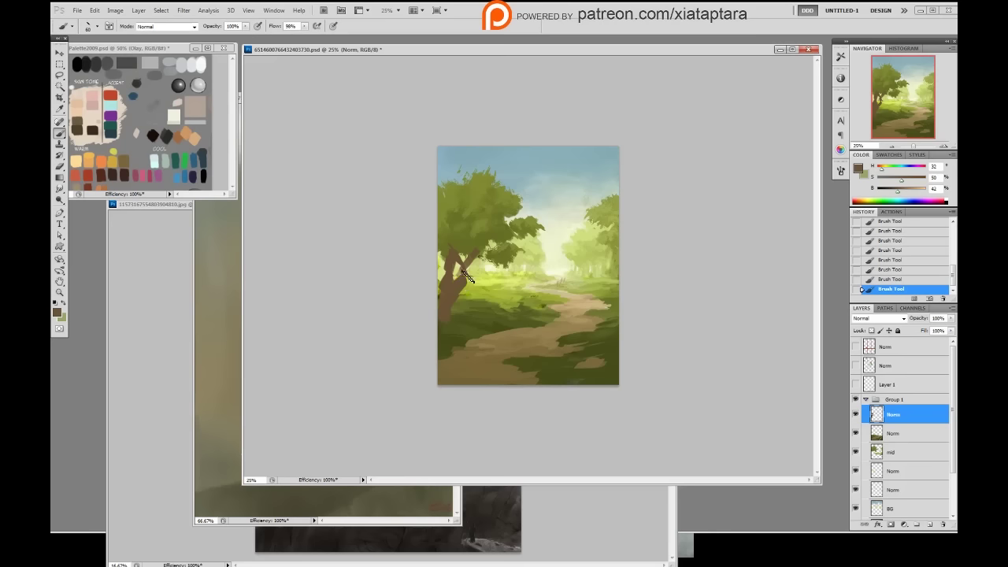
- Erase around the fork and the sides of the trunk to give it a slimmer, curved shape
{"action": "key", "text": "e"}
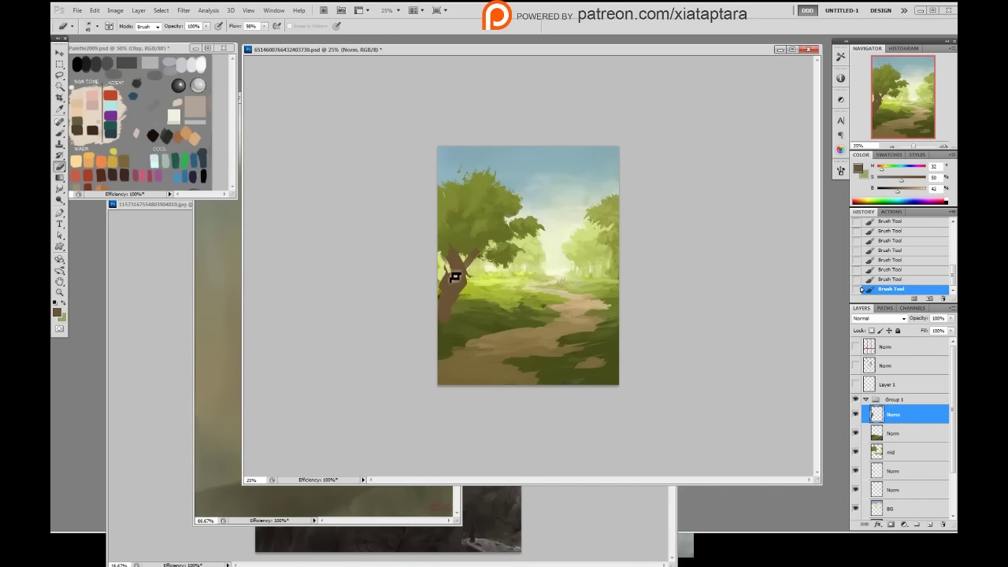
{"action": "mouse_move", "coordinate": [450, 270]}
{"action": "left_mouse_down"}
{"action": "mouse_move", "coordinate": [454, 288]}
{"action": "mouse_move", "coordinate": [452, 277]}
{"action": "mouse_move", "coordinate": [470, 272]}
{"action": "left_mouse_up"}
{"action": "right_click", "coordinate": [481, 269]}
{"action": "left_click", "coordinate": [546, 325]}
{"action": "left_click", "coordinate": [507, 251]}
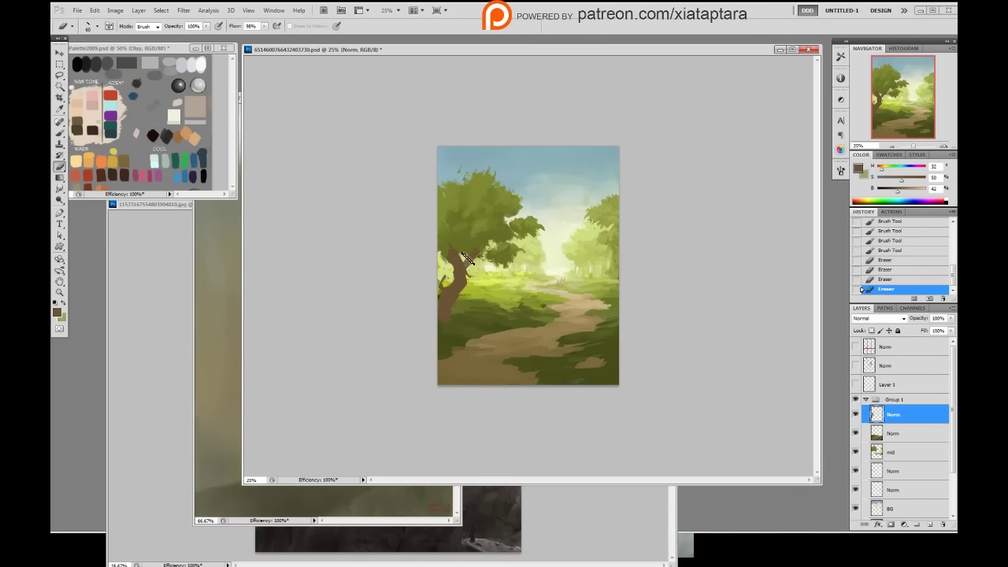
{"action": "mouse_move", "coordinate": [463, 253]}
{"action": "left_mouse_down"}
{"action": "mouse_move", "coordinate": [469, 266]}
{"action": "mouse_move", "coordinate": [472, 256]}
{"action": "mouse_move", "coordinate": [451, 259]}
{"action": "mouse_move", "coordinate": [446, 243]}
{"action": "left_mouse_up"}
{"action": "mouse_move", "coordinate": [448, 278]}
{"action": "left_mouse_down"}
{"action": "mouse_move", "coordinate": [432, 288]}
{"action": "mouse_move", "coordinate": [441, 276]}
{"action": "mouse_move", "coordinate": [433, 303]}
{"action": "mouse_move", "coordinate": [447, 301]}
{"action": "mouse_move", "coordinate": [461, 320]}
{"action": "left_mouse_up"}
- Reshape the trunk with brown strokes, adding spreading roots at its base and a branch reaching right
{"action": "key", "text": "b"}
{"action": "mouse_move", "coordinate": [458, 319]}
{"action": "left_mouse_down"}
{"action": "mouse_move", "coordinate": [445, 310]}
{"action": "mouse_move", "coordinate": [444, 324]}
{"action": "mouse_move", "coordinate": [447, 315]}
{"action": "left_mouse_up"}
{"action": "key", "text": "e"}
{"action": "key", "text": "b"}
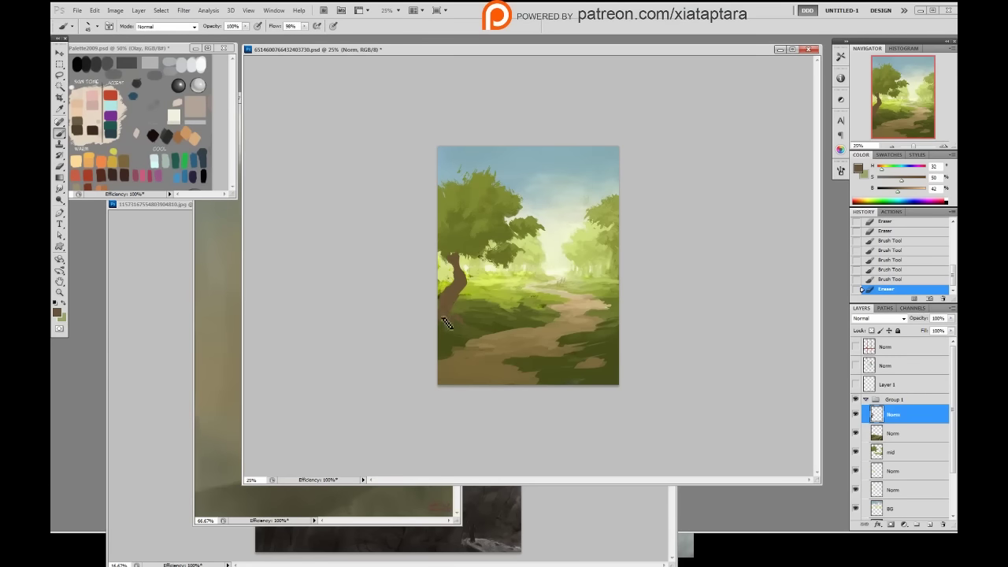
{"action": "left_click_drag", "start_coordinate": [443, 318], "coordinate": [460, 319]}
{"action": "left_click_drag", "start_coordinate": [451, 312], "coordinate": [458, 308]}
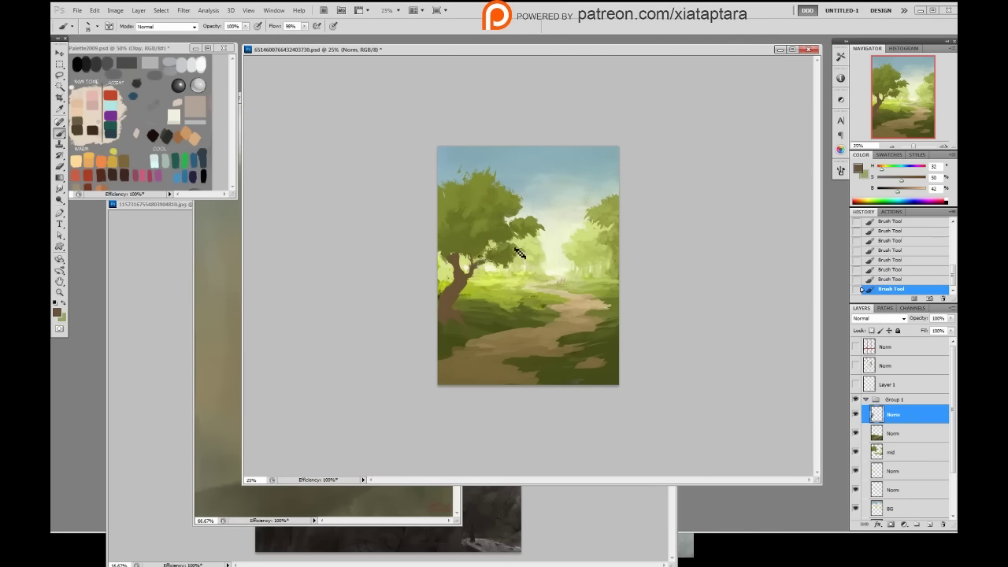
- Thin the right-hand branch with the eraser and repaint its outer end in sampled brown
{"action": "key", "text": "e"}
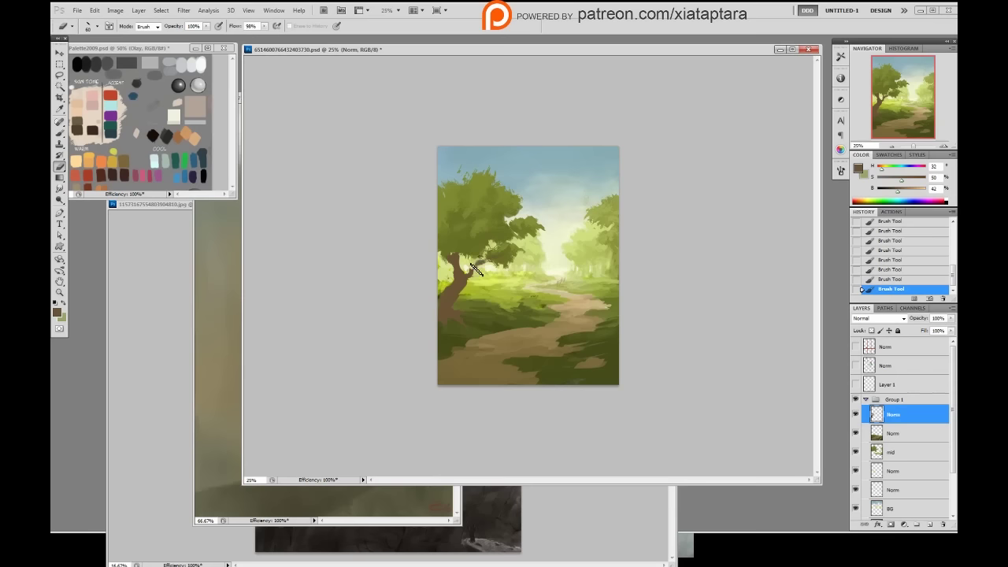
{"action": "mouse_move", "coordinate": [493, 260]}
{"action": "left_mouse_down"}
{"action": "mouse_move", "coordinate": [476, 270]}
{"action": "mouse_move", "coordinate": [486, 265]}
{"action": "left_mouse_up"}
{"action": "key", "text": "b"}
{"action": "left_click", "coordinate": [470, 273], "text": "alt"}
{"action": "left_click_drag", "start_coordinate": [483, 266], "coordinate": [492, 266]}
{"action": "left_click_drag", "start_coordinate": [490, 265], "coordinate": [496, 267]}
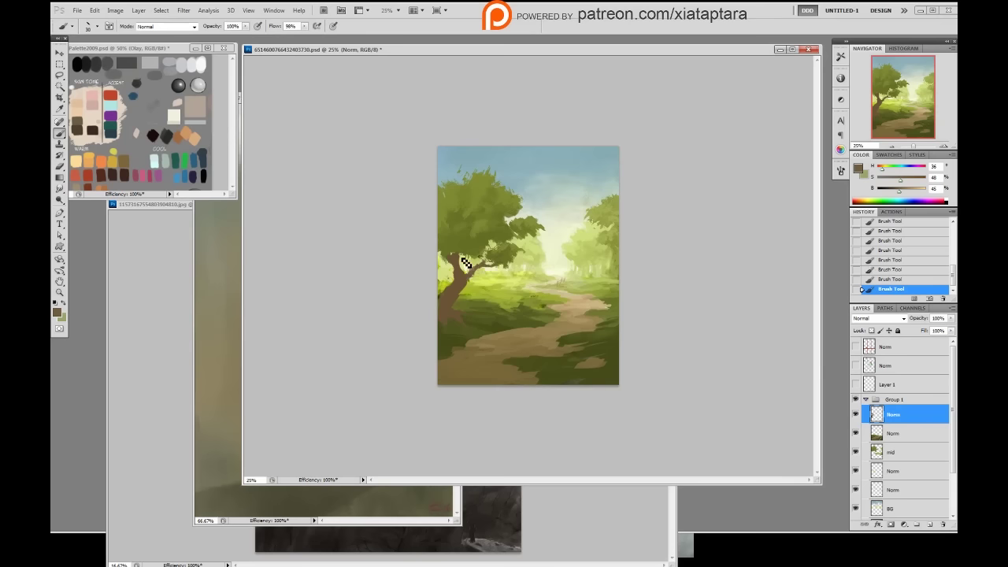
- Erase excess brown at the trunk's fork and repaint the upper branches and lower trunk
{"action": "key", "text": "e"}
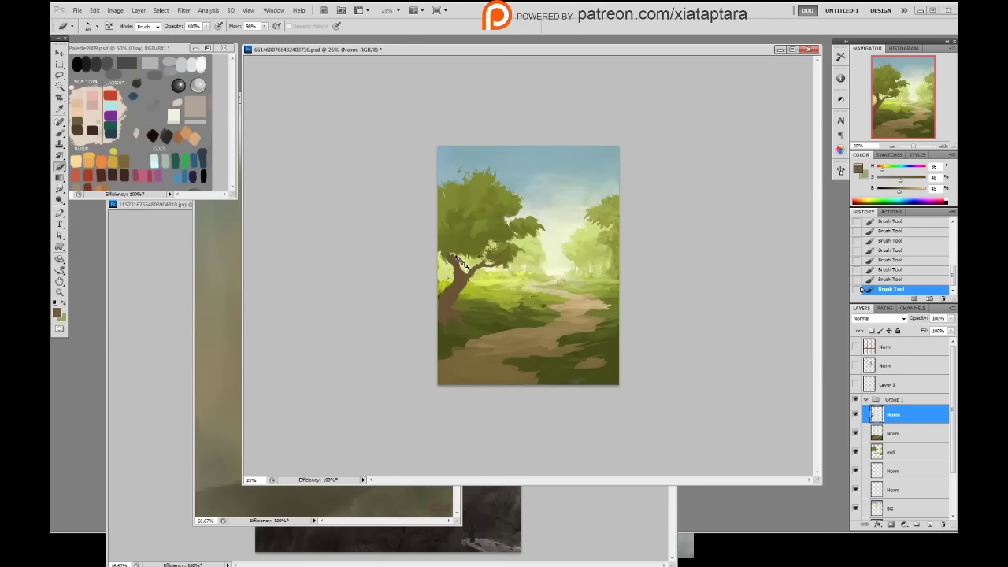
{"action": "left_click_drag", "start_coordinate": [460, 263], "coordinate": [463, 265]}
{"action": "mouse_move", "coordinate": [464, 265]}
{"action": "left_mouse_down"}
{"action": "mouse_move", "coordinate": [472, 264]}
{"action": "mouse_move", "coordinate": [461, 272]}
{"action": "left_mouse_up"}
{"action": "key", "text": "b"}
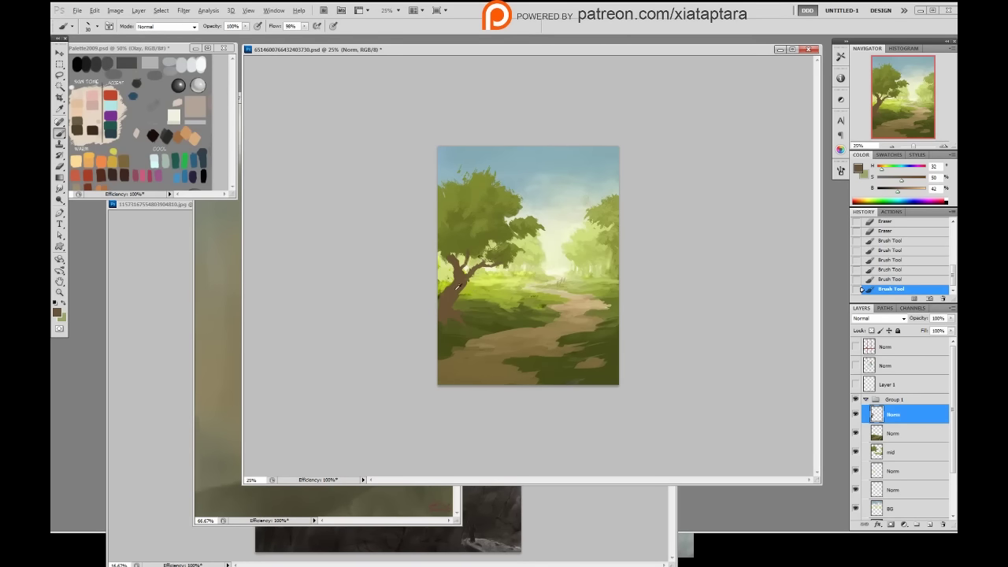
{"action": "left_click_drag", "start_coordinate": [444, 310], "coordinate": [449, 301]}
{"action": "left_click_drag", "start_coordinate": [451, 300], "coordinate": [449, 303]}
- Pick a 19 px brush and paint thin brown branches reaching up into the left tree's canopy
{"action": "left_click", "coordinate": [457, 264], "text": "alt"}
{"action": "left_click", "coordinate": [469, 257], "text": "alt"}
{"action": "right_click", "coordinate": [537, 222]}
{"action": "double_click", "coordinate": [614, 277]}
- Load the painted trunk's outline as a selection and add a new layer above it
{"action": "left_click", "coordinate": [873, 415], "text": "ctrl"}
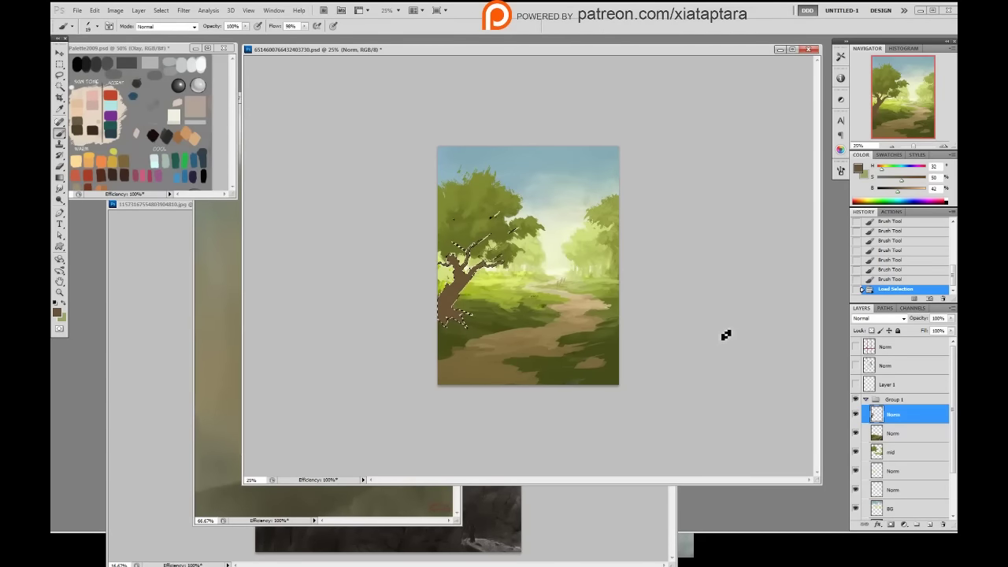
{"action": "key", "text": "ctrl+shift+alt+n"}
{"action": "right_click", "coordinate": [690, 330]}
{"action": "left_click", "coordinate": [579, 378]}
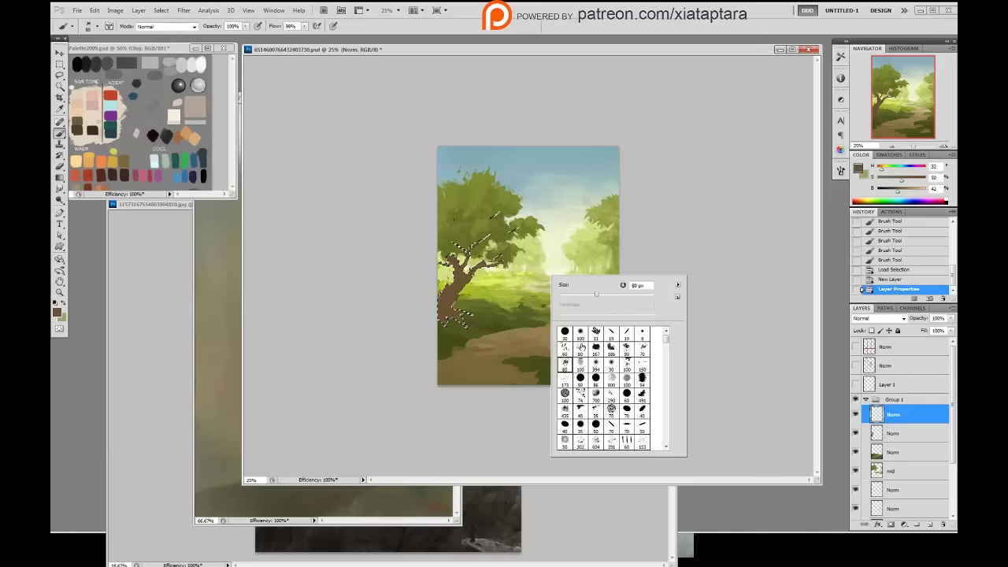
{"action": "left_click", "coordinate": [494, 289]}
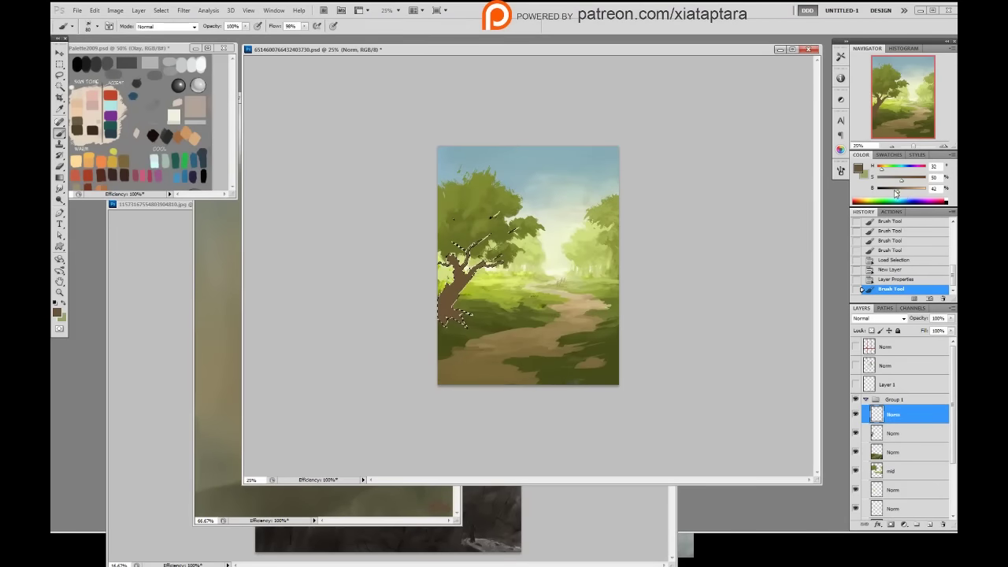
- Shade the upper trunk and branches at 50% opacity in dark brown, saturation 60 and brightness 27, and hide the selection outline
{"action": "left_click_drag", "start_coordinate": [895, 193], "coordinate": [890, 190]}
{"action": "mouse_move", "coordinate": [470, 287]}
{"action": "left_mouse_down"}
{"action": "mouse_move", "coordinate": [460, 313]}
{"action": "mouse_move", "coordinate": [448, 300]}
{"action": "mouse_move", "coordinate": [460, 288]}
{"action": "left_mouse_up"}
{"action": "key", "text": "ctrl+z"}
{"action": "left_click_drag", "start_coordinate": [473, 275], "coordinate": [495, 266]}
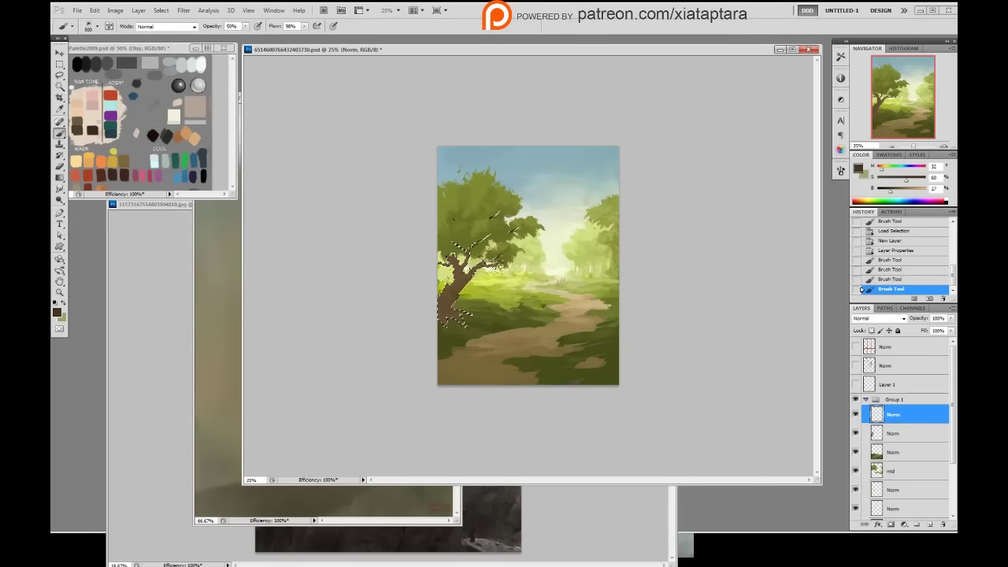
{"action": "mouse_move", "coordinate": [425, 238]}
{"action": "left_mouse_down"}
{"action": "mouse_move", "coordinate": [463, 254]}
{"action": "mouse_move", "coordinate": [469, 277]}
{"action": "left_mouse_up"}
{"action": "key", "text": "ctrl+h"}
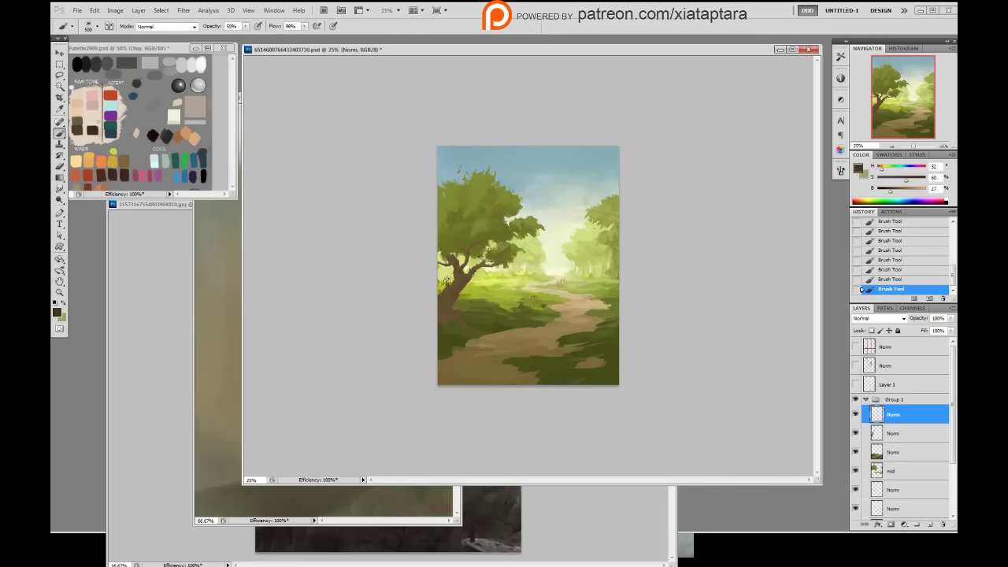
- Paint lighter brown highlights on the left tree's trunk in saturation 41, brightness 53, and refine them with a 40 px brush
{"action": "right_click", "coordinate": [468, 285]}
{"action": "double_click", "coordinate": [527, 340]}
{"action": "left_click_drag", "start_coordinate": [912, 189], "coordinate": [903, 188]}
{"action": "left_click", "coordinate": [897, 182]}
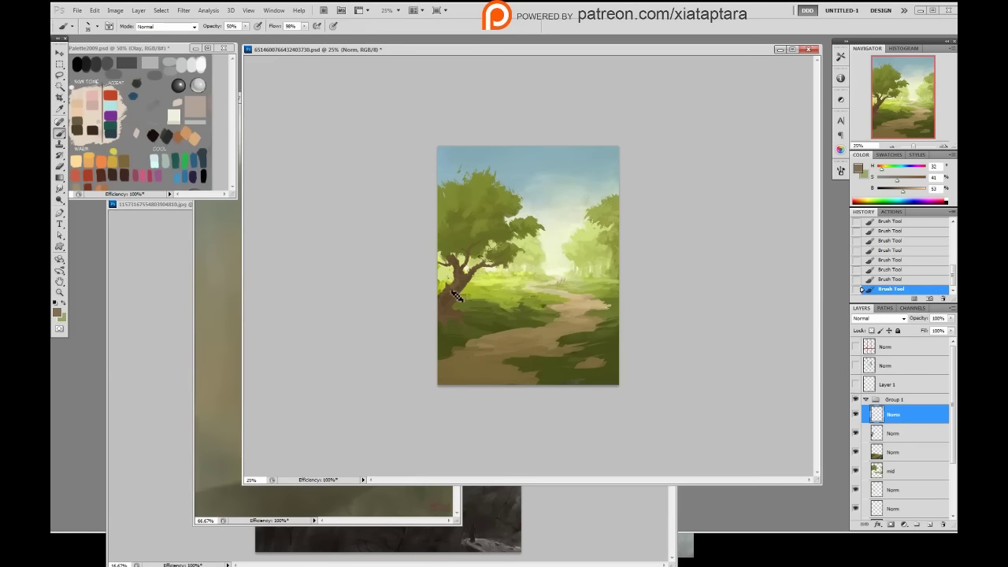
{"action": "right_click", "coordinate": [489, 309]}
{"action": "double_click", "coordinate": [494, 380]}
{"action": "right_click", "coordinate": [488, 309]}
{"action": "double_click", "coordinate": [560, 372]}
{"action": "left_click", "coordinate": [455, 297], "text": "alt"}
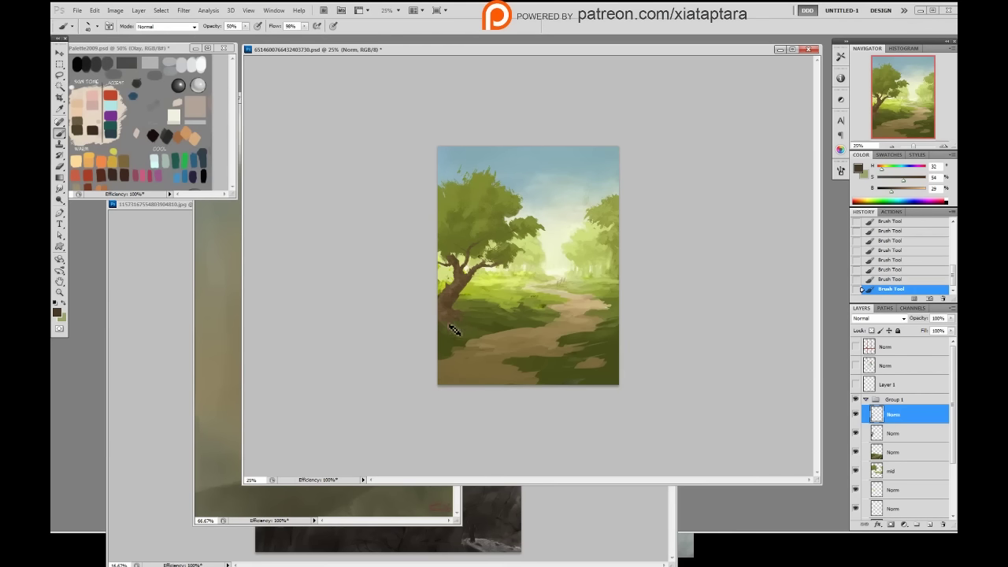
- Clear the selection and blend the foot of the left trunk into the ground at 50% opacity with colors sampled nearby
{"action": "key", "text": "ctrl+d"}
{"action": "left_click", "coordinate": [443, 314], "text": "alt"}
{"action": "left_click", "coordinate": [448, 312], "text": "alt"}
{"action": "left_click_drag", "start_coordinate": [451, 325], "coordinate": [454, 329]}
{"action": "key", "text": "ctrl+z"}
{"action": "left_click", "coordinate": [459, 320], "text": "alt"}
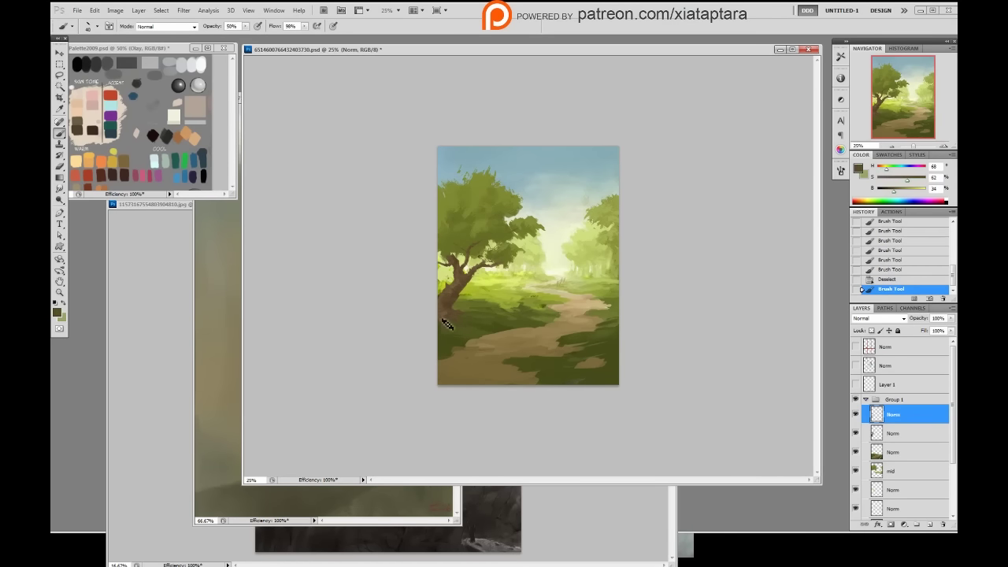
{"action": "left_click", "coordinate": [453, 327]}
- Rework the base of the left trunk at 100% opacity with sampled browns
{"action": "key", "text": "alt"}
{"action": "key", "text": "0"}
{"action": "key", "text": "alt"}
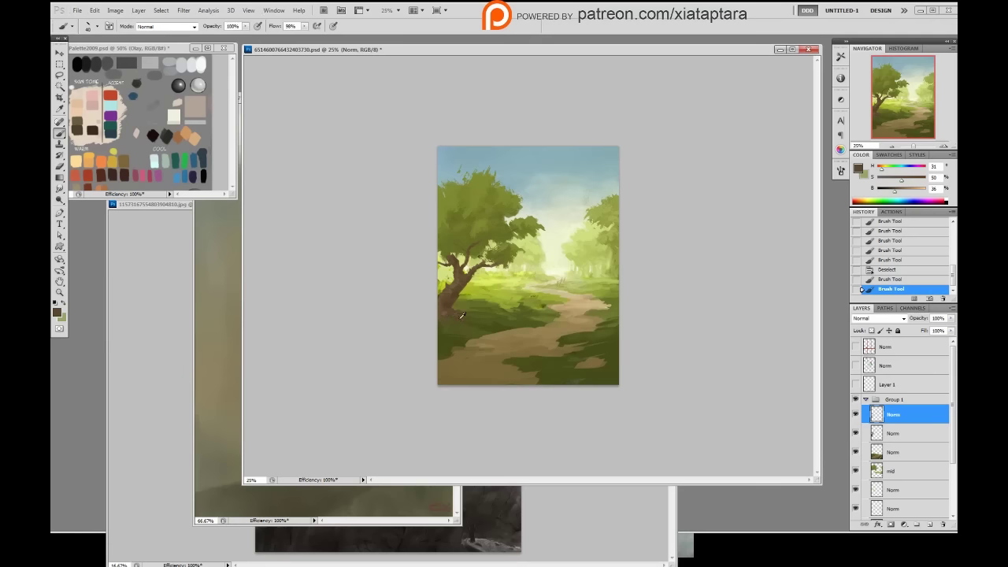
{"action": "left_click_drag", "start_coordinate": [444, 319], "coordinate": [449, 321]}
{"action": "left_click", "coordinate": [445, 323], "text": "alt"}
{"action": "left_click_drag", "start_coordinate": [446, 320], "coordinate": [452, 325]}
- Sample the dark grass green and paint leafy growth around the foot of the left trunk with an enlarged textured brush
{"action": "left_click", "coordinate": [491, 327], "text": "alt"}
{"action": "right_click", "coordinate": [463, 299]}
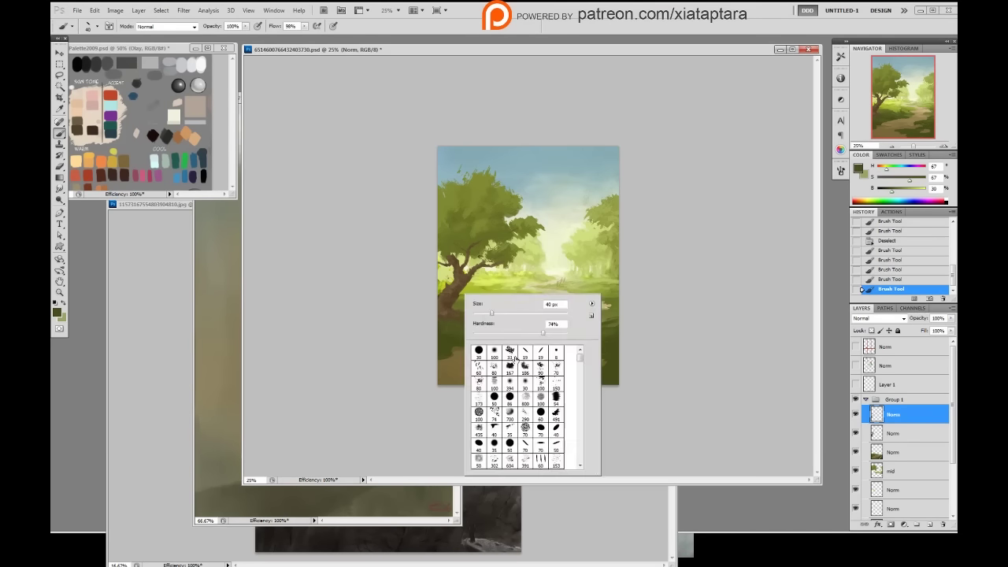
{"action": "left_click", "coordinate": [483, 383]}
{"action": "left_click", "coordinate": [701, 286]}
{"action": "key", "text": "bracketright"}
{"action": "key", "text": "bracketright"}
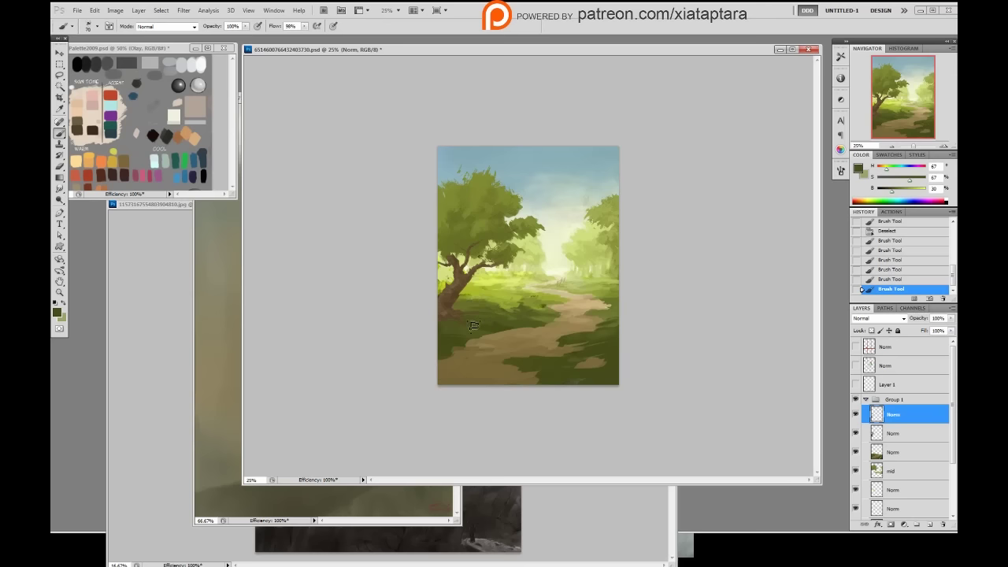
{"action": "left_click_drag", "start_coordinate": [474, 327], "coordinate": [467, 322]}
- Paint darker foliage below the left trunk down to the path edge, using saturation 74, brightness 23 and sampled greens
{"action": "left_click", "coordinate": [889, 190]}
{"action": "right_click", "coordinate": [527, 302]}
{"action": "left_click", "coordinate": [584, 360]}
{"action": "left_click", "coordinate": [622, 276]}
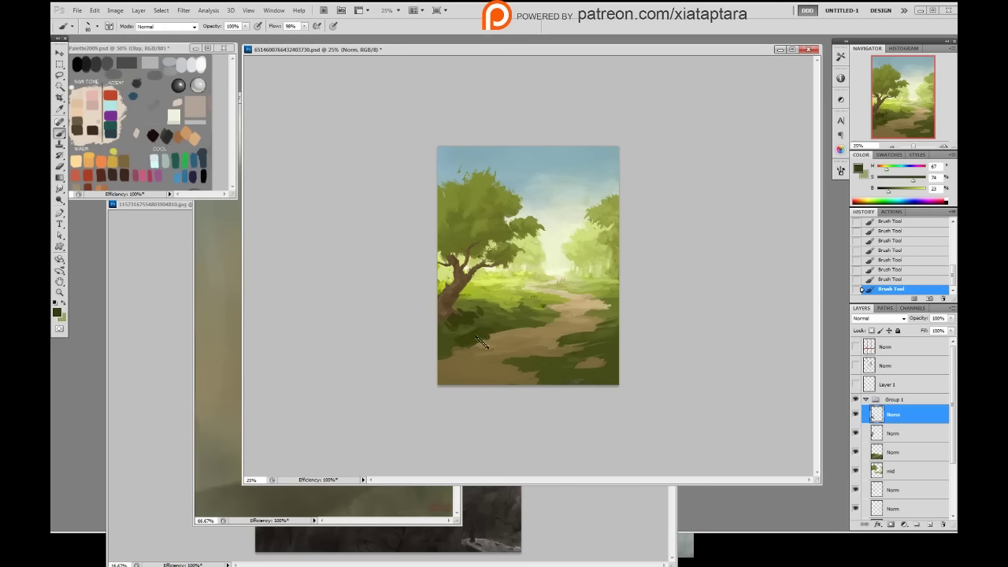
{"action": "left_click", "coordinate": [454, 317], "text": "alt"}
{"action": "left_click", "coordinate": [462, 325], "text": "alt"}
{"action": "left_click", "coordinate": [463, 324], "text": "alt"}
{"action": "left_click", "coordinate": [464, 324], "text": "alt"}
{"action": "left_click", "coordinate": [488, 345], "text": "alt"}
- Load the mid layer's outline as a selection and shade the left tree's canopy in dark green, saturation 75 and brightness 34
{"action": "left_click", "coordinate": [471, 237], "text": "alt"}
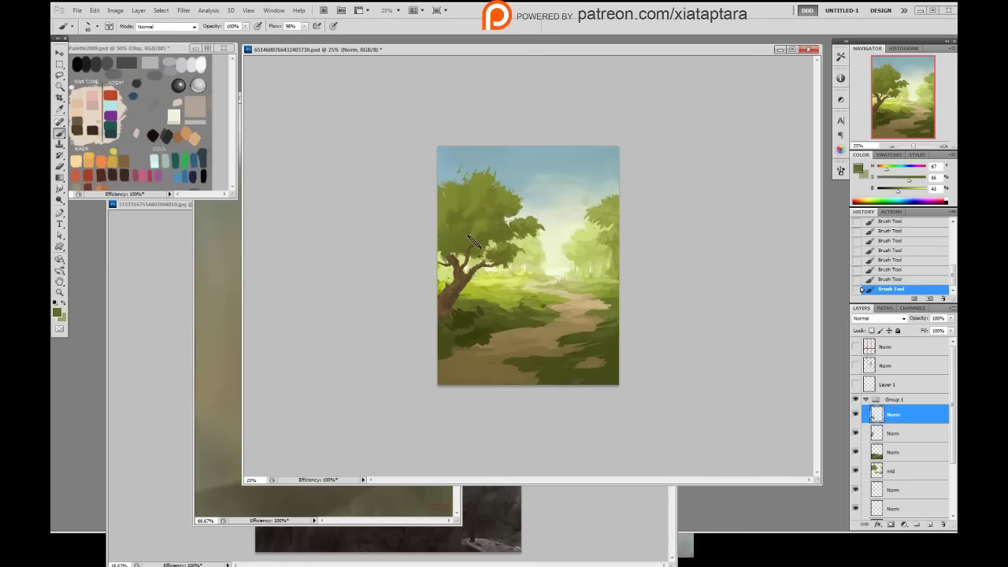
{"action": "left_click", "coordinate": [876, 470], "text": "ctrl"}
{"action": "right_click", "coordinate": [498, 313]}
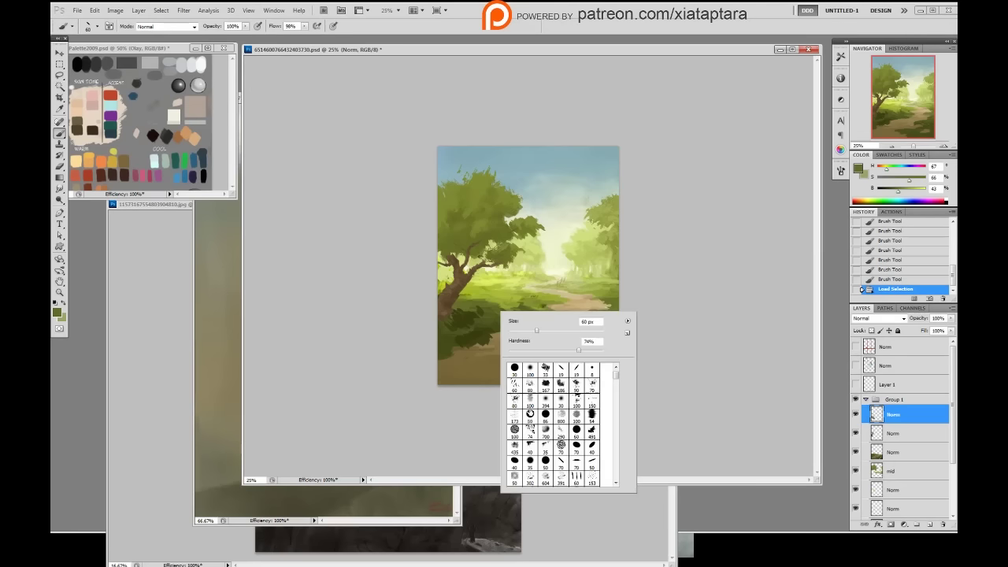
{"action": "left_click", "coordinate": [516, 401]}
{"action": "left_click", "coordinate": [673, 265]}
{"action": "key", "text": "5"}
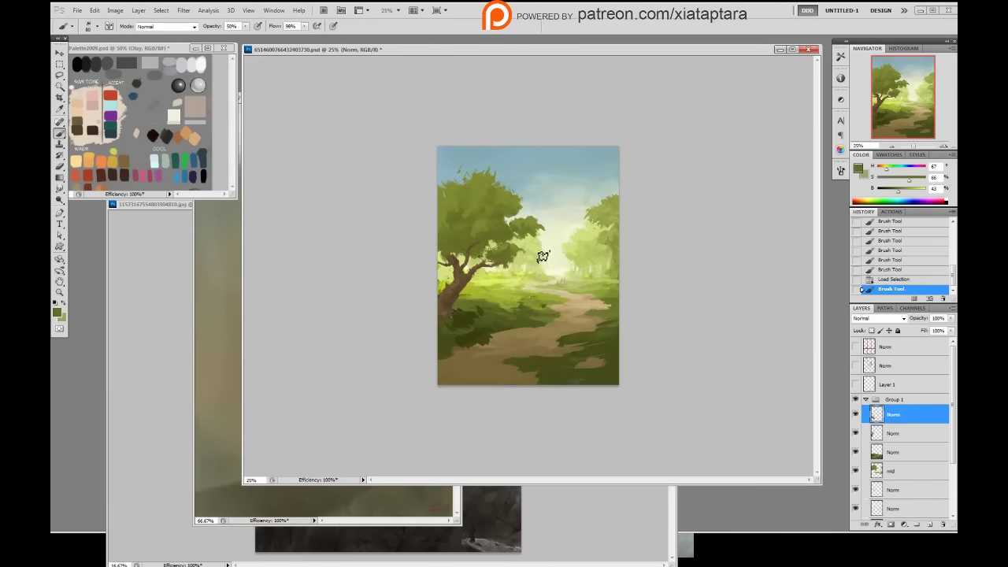
{"action": "key", "text": "bracketright"}
{"action": "key", "text": "bracketright"}
{"action": "left_click_drag", "start_coordinate": [895, 193], "coordinate": [892, 192]}
{"action": "mouse_move", "coordinate": [456, 251]}
{"action": "left_mouse_down"}
{"action": "mouse_move", "coordinate": [471, 230]}
{"action": "mouse_move", "coordinate": [493, 235]}
{"action": "left_mouse_up"}
{"action": "left_click_drag", "start_coordinate": [504, 248], "coordinate": [510, 254]}
{"action": "left_click_drag", "start_coordinate": [448, 233], "coordinate": [479, 221]}
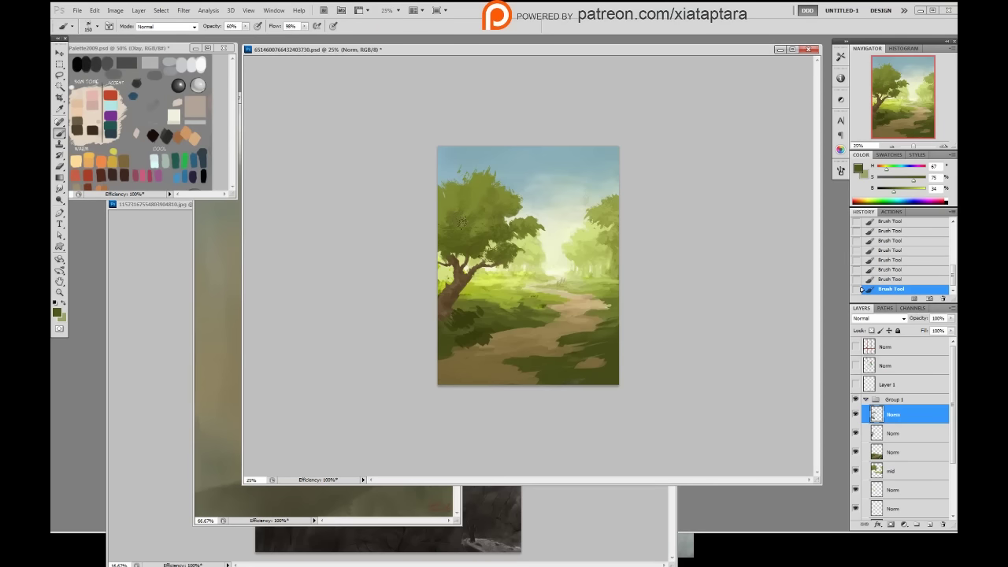
- Pick a leaf-shaped brush, sample a lighter canopy green, clear the selection and paint leaf clusters across the left tree
{"action": "right_click", "coordinate": [532, 189]}
{"action": "left_click_drag", "start_coordinate": [654, 250], "coordinate": [656, 271]}
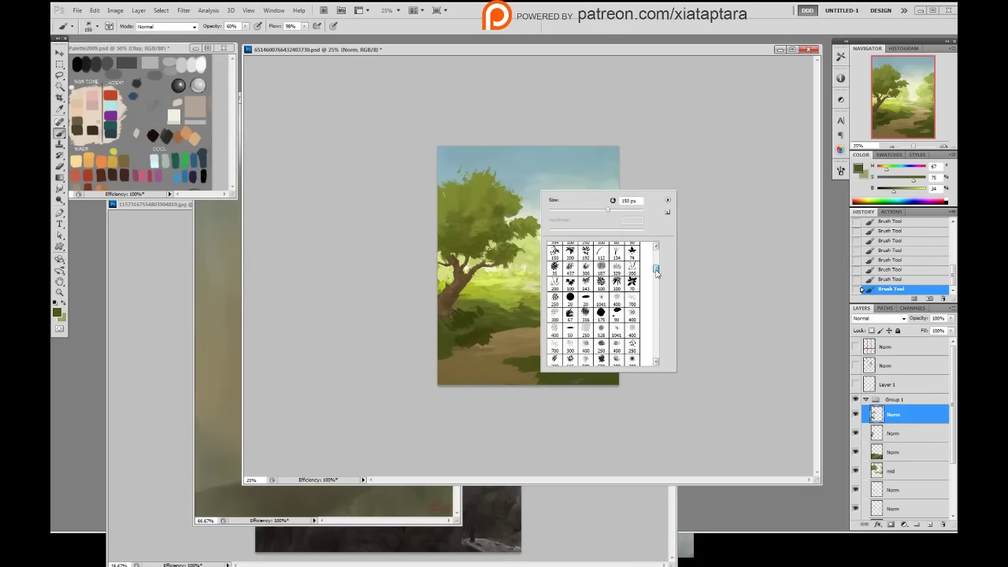
{"action": "left_click", "coordinate": [573, 287]}
{"action": "left_click", "coordinate": [732, 225]}
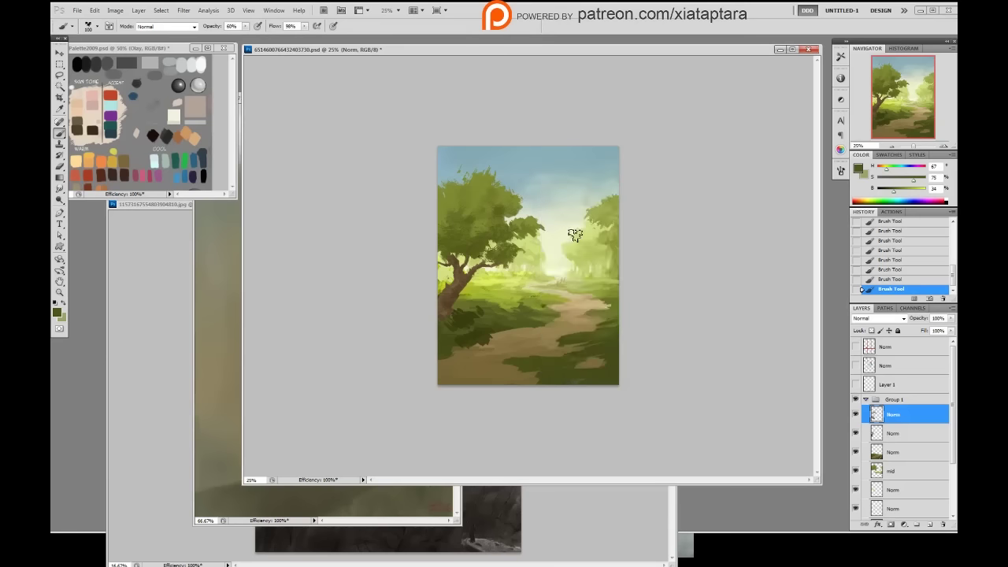
{"action": "left_click", "coordinate": [474, 206], "text": "alt"}
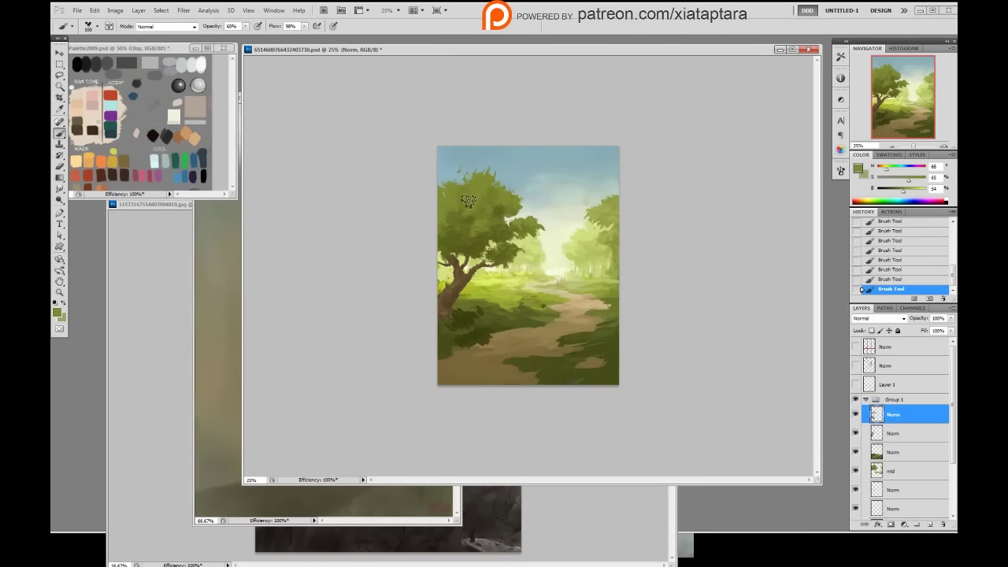
{"action": "key", "text": "["}
{"action": "key", "text": "ctrl+h"}
{"action": "key", "text": "ctrl+d"}
{"action": "left_click", "coordinate": [469, 216]}
{"action": "key", "text": "ctrl+z"}
{"action": "mouse_move", "coordinate": [491, 234]}
{"action": "left_mouse_down"}
{"action": "mouse_move", "coordinate": [510, 207]}
{"action": "mouse_move", "coordinate": [474, 219]}
{"action": "mouse_move", "coordinate": [481, 213]}
{"action": "left_mouse_up"}
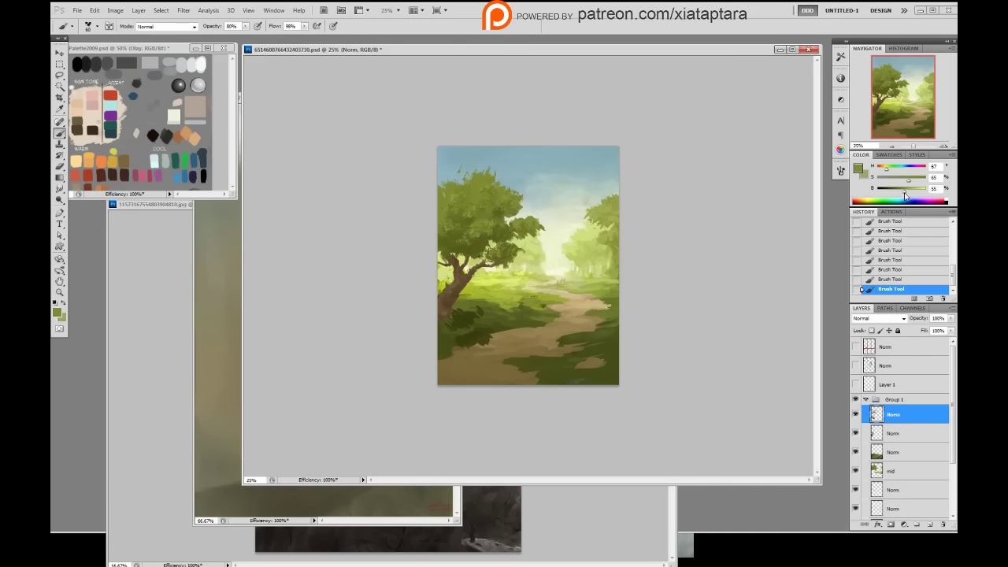
- Lighten the green to saturation 57, brightness 63 and paint sunlit leaves on the left tree with a textured brush
{"action": "left_click_drag", "start_coordinate": [905, 195], "coordinate": [905, 182]}
{"action": "key", "text": "period"}
{"action": "key", "text": "bracketleft"}
{"action": "key", "text": "bracketleft"}
{"action": "key", "text": "bracketleft"}
{"action": "key", "text": "bracketleft"}
{"action": "right_click", "coordinate": [516, 187]}
{"action": "right_click", "coordinate": [509, 291]}
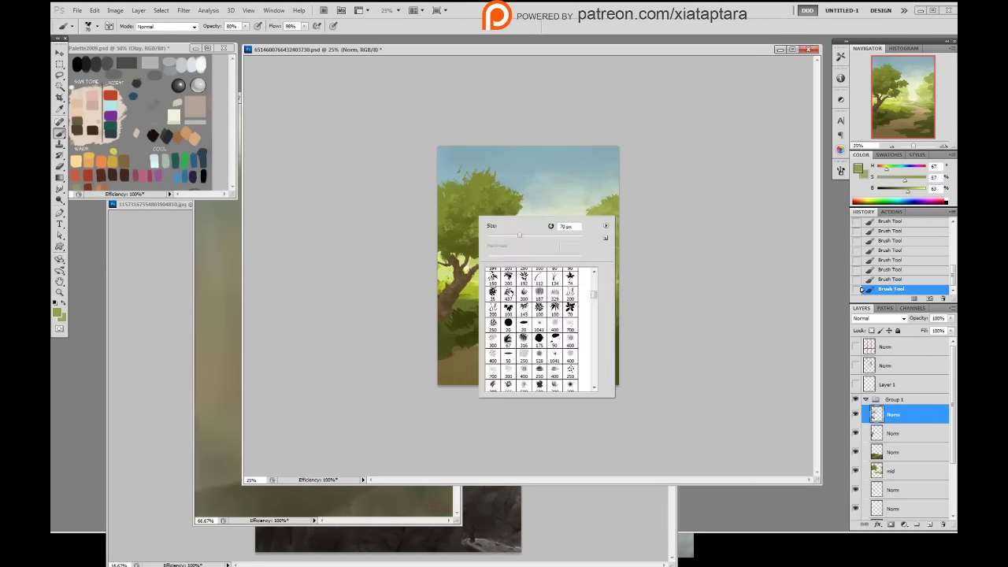
{"action": "left_click_drag", "start_coordinate": [594, 294], "coordinate": [594, 283]}
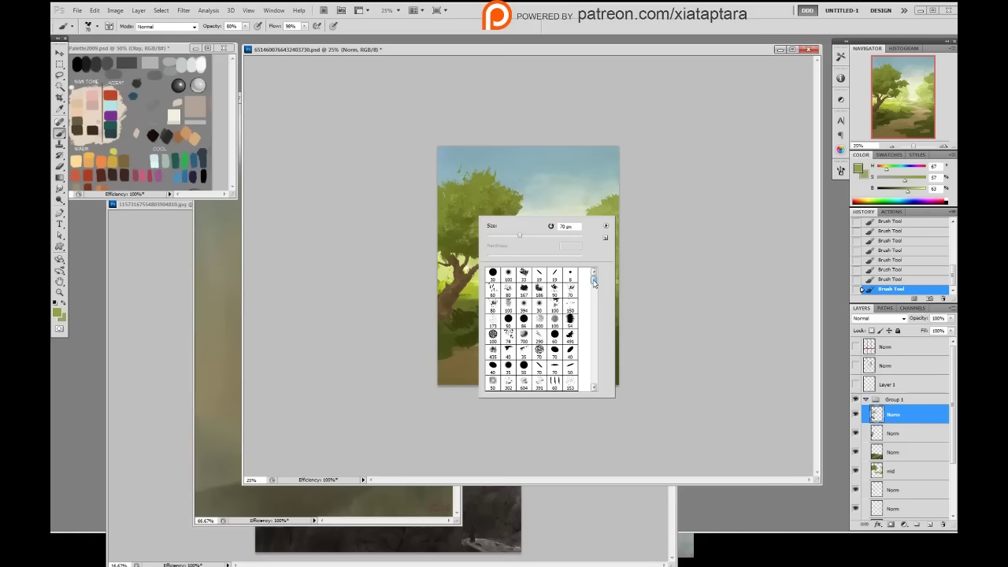
{"action": "double_click", "coordinate": [493, 303]}
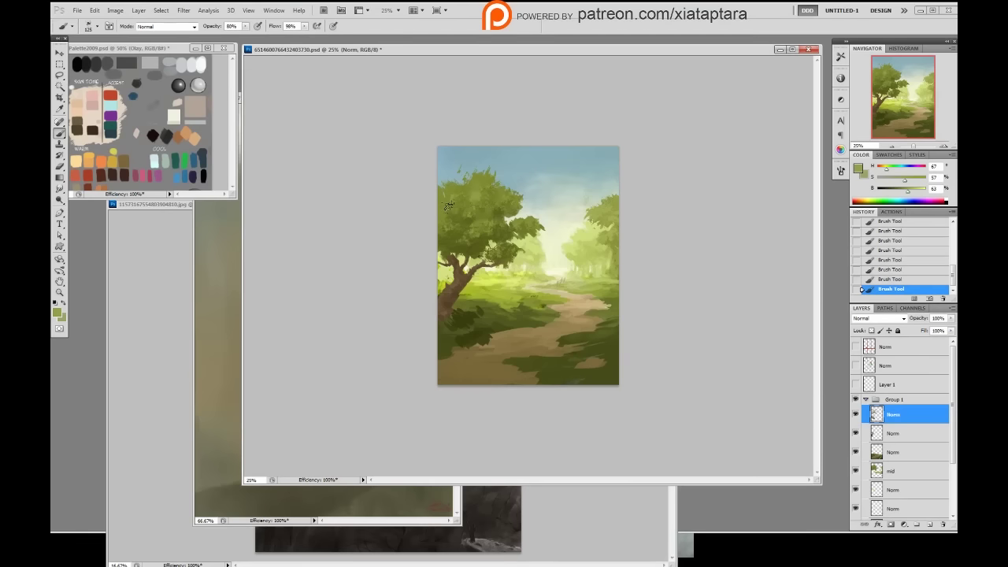
- Switch to a 35 px brush and touch up the left tree's upper leaves with a green sampled from the canopy
{"action": "right_click", "coordinate": [543, 145]}
{"action": "left_click", "coordinate": [689, 229]}
{"action": "right_click", "coordinate": [525, 219]}
{"action": "double_click", "coordinate": [603, 279]}
{"action": "left_click", "coordinate": [914, 189]}
{"action": "left_click", "coordinate": [478, 189], "text": "alt"}
- Hide and show Group 1 to compare the repaint with the original painting, and save the document
{"action": "left_click", "coordinate": [856, 400]}
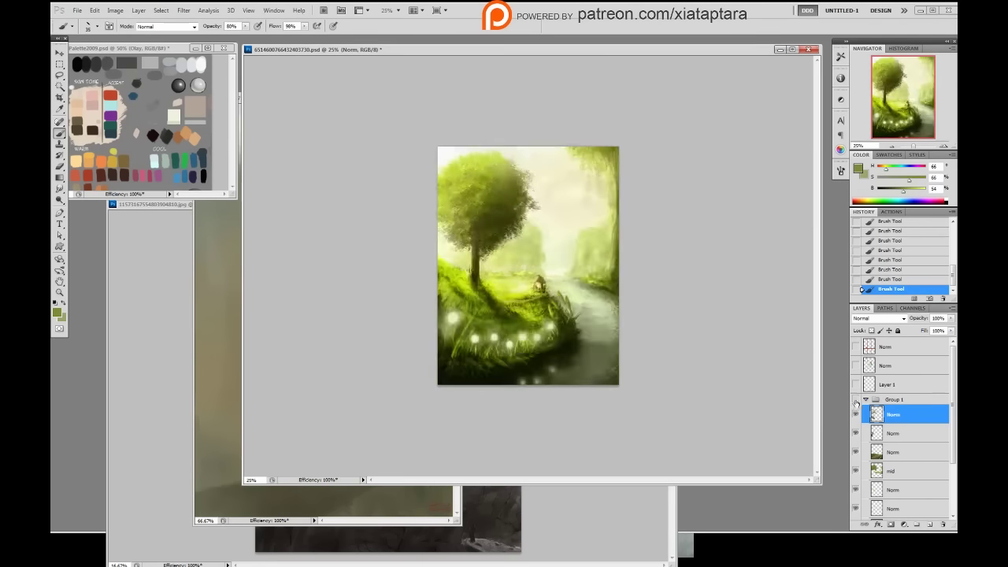
{"action": "left_click", "coordinate": [856, 401]}
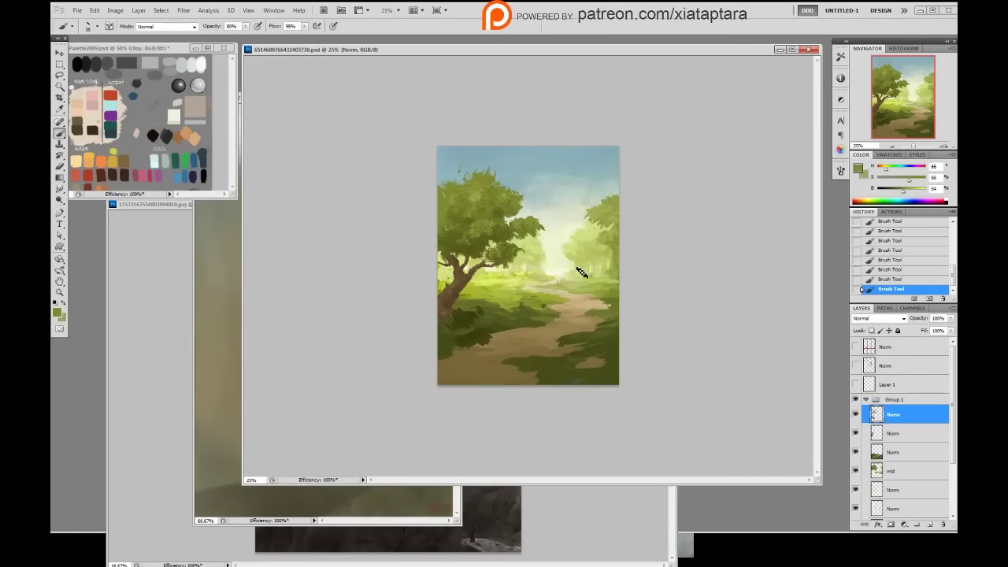
{"action": "key", "text": "ctrl+s"}
- Refine the bushes at the left trunk's foot with sampled greens, and compare with the original by hiding and showing Group 1
{"action": "left_click", "coordinate": [489, 224], "text": "alt"}
{"action": "left_click_drag", "start_coordinate": [471, 317], "coordinate": [468, 312]}
{"action": "left_click", "coordinate": [473, 320], "text": "alt"}
{"action": "left_click", "coordinate": [468, 321], "text": "alt"}
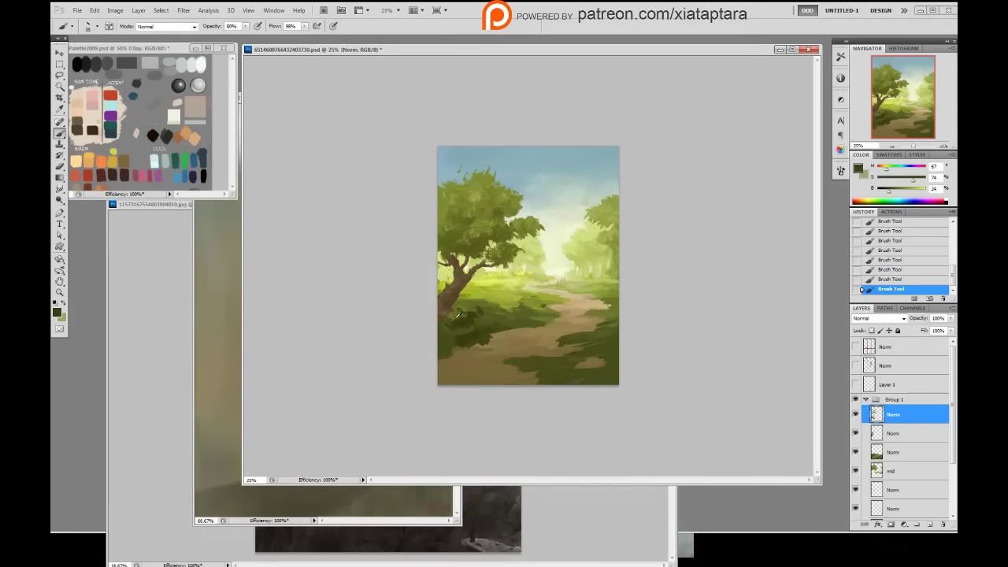
{"action": "left_click", "coordinate": [453, 323], "text": "alt"}
{"action": "left_click", "coordinate": [857, 400]}
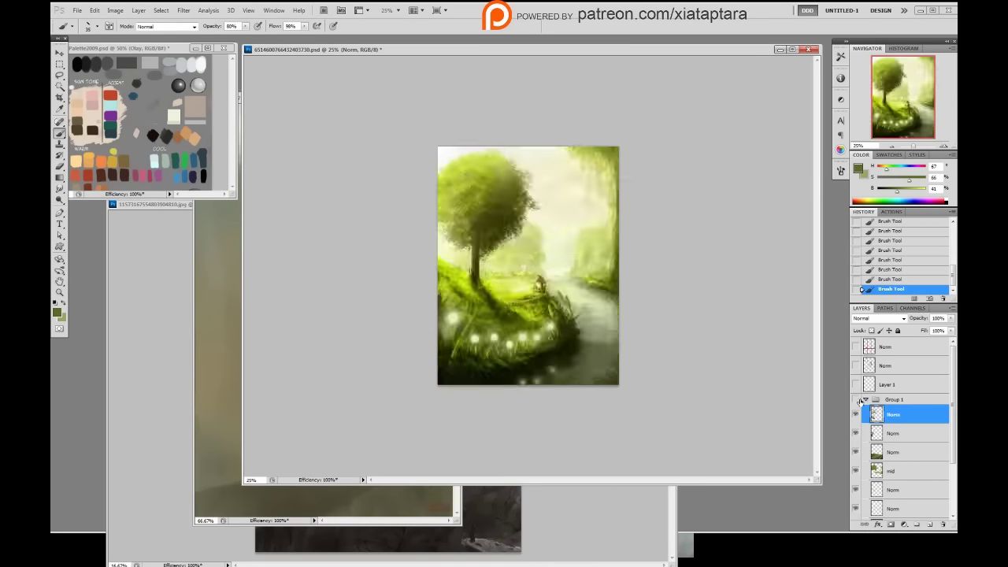
{"action": "left_click", "coordinate": [857, 400]}
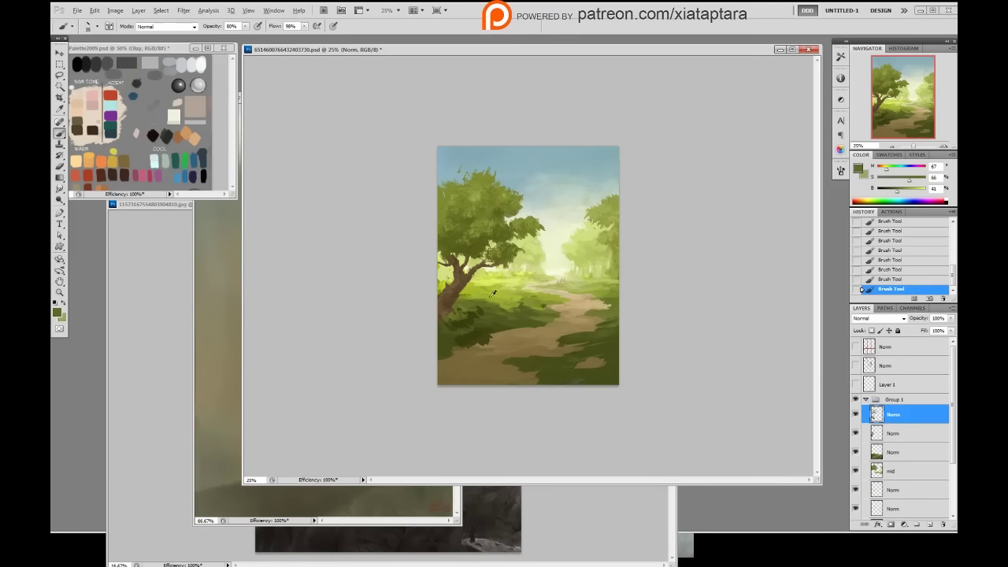
- Sample the trunk's brown and paint a small broken wooden fence beside the path, blending its base with surrounding colors
{"action": "left_click", "coordinate": [460, 287], "text": "alt"}
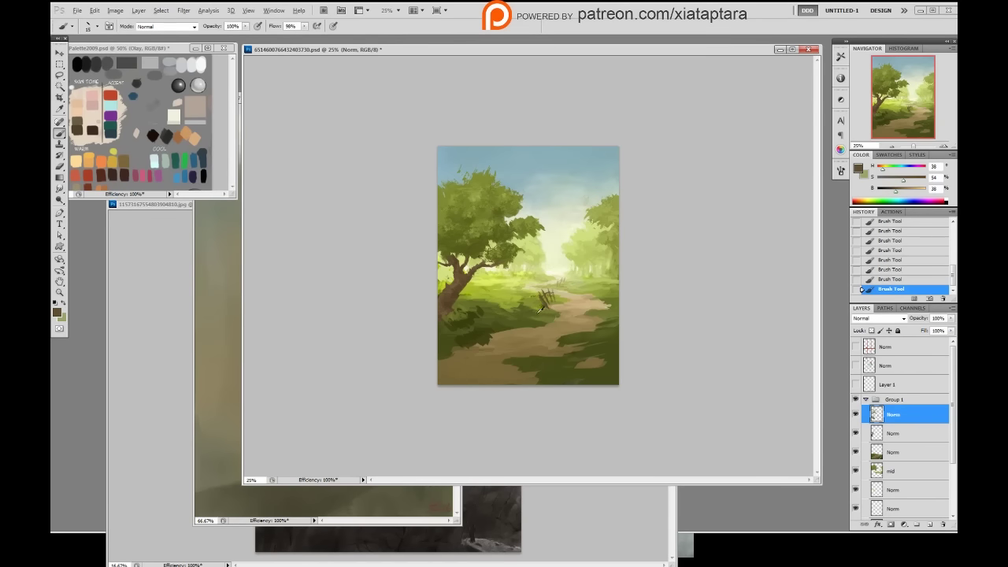
{"action": "left_click", "coordinate": [540, 309], "text": "alt"}
{"action": "left_click", "coordinate": [563, 319], "text": "alt"}
{"action": "left_click", "coordinate": [518, 321], "text": "alt"}
- Paint a small red-clothed figure standing on the path, using the palette's red and skin tone swatches
{"action": "left_click", "coordinate": [90, 180], "text": "alt"}
{"action": "left_click", "coordinate": [580, 326], "text": "alt"}
{"action": "left_click", "coordinate": [581, 328], "text": "alt"}
{"action": "left_click", "coordinate": [93, 92], "text": "alt"}
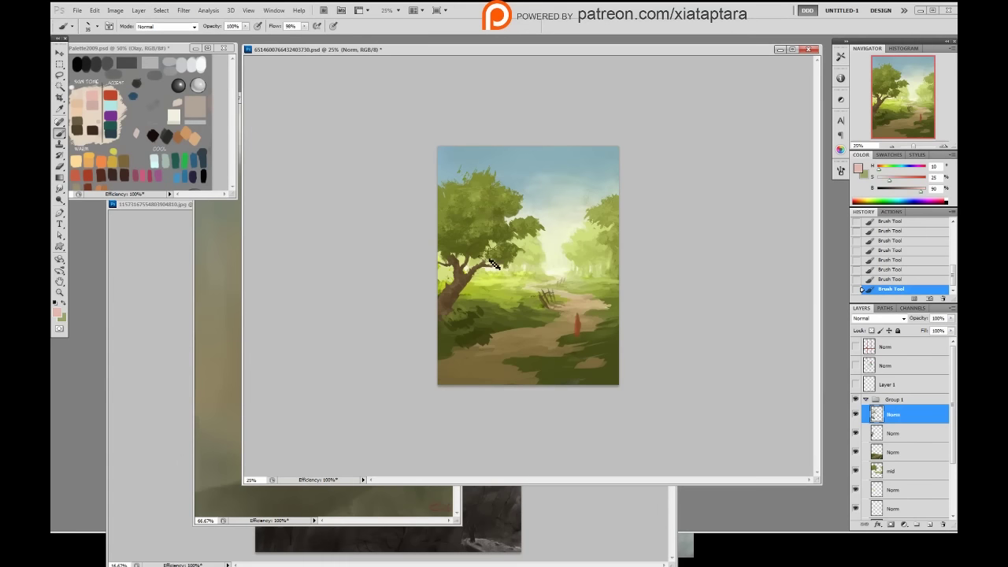
{"action": "left_click", "coordinate": [578, 321], "text": "alt"}
{"action": "left_click", "coordinate": [580, 313], "text": "alt"}
- Shrink the brush to 20 px and add dark details to the red figure with the palette's brown swatches
{"action": "left_click", "coordinate": [79, 126], "text": "alt"}
{"action": "key", "text": "["}
{"action": "key", "text": "["}
{"action": "key", "text": "["}
{"action": "left_click", "coordinate": [579, 317], "text": "alt"}
{"action": "left_click", "coordinate": [124, 169], "text": "alt"}
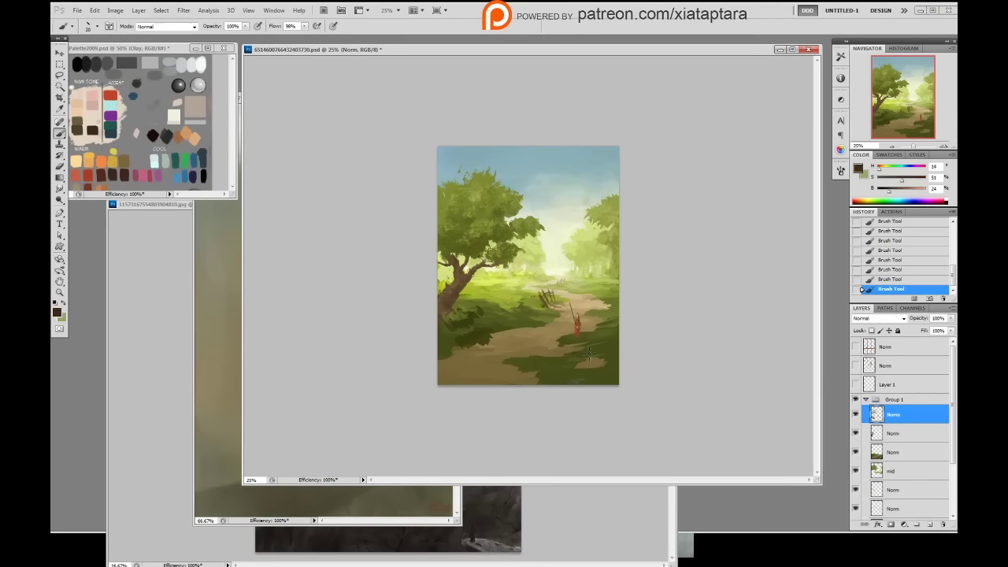
- Pick a 19 px brush, paint a thin dark staff beside the red figure and compare the scene with Group 1 hidden
{"action": "right_click", "coordinate": [596, 308]}
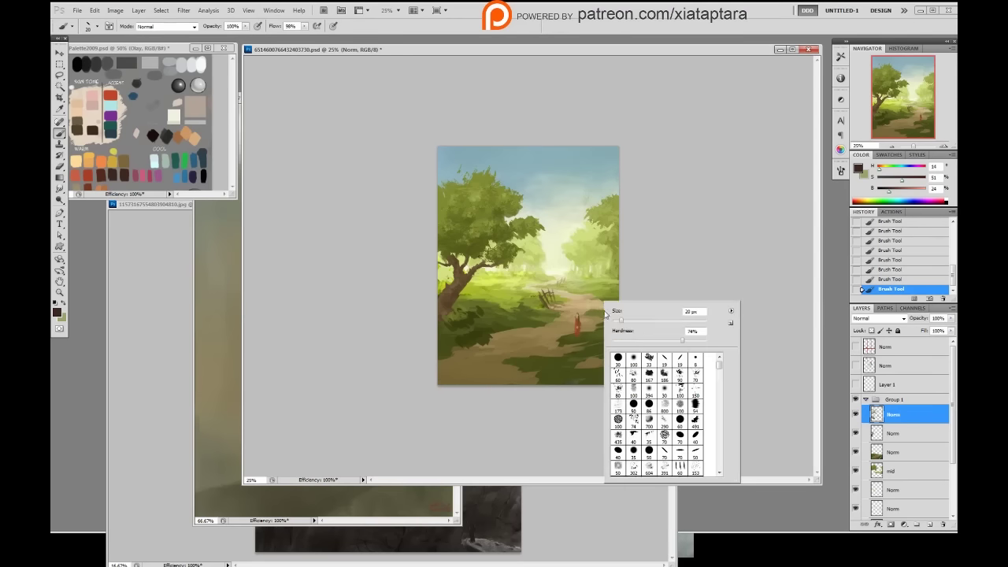
{"action": "double_click", "coordinate": [681, 361]}
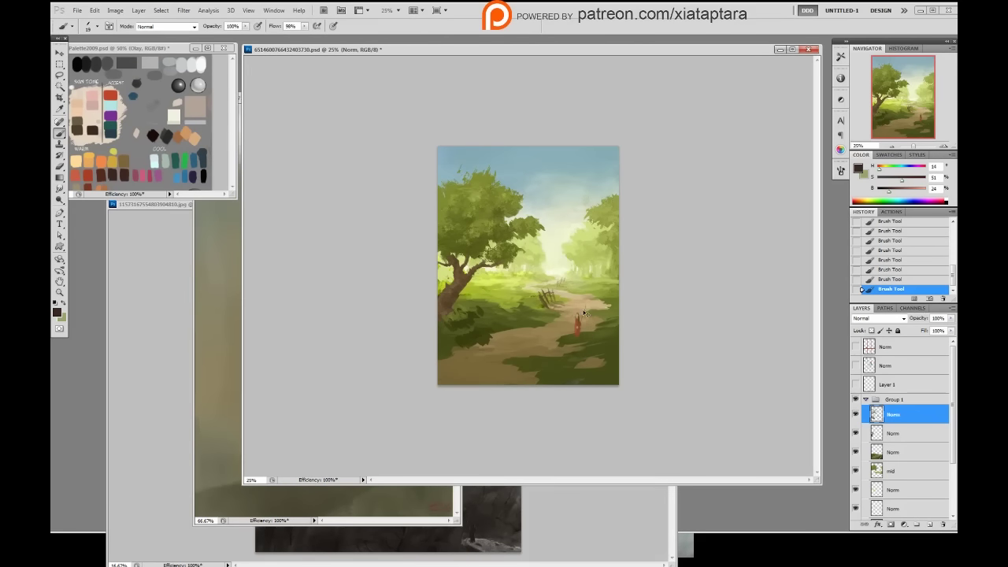
{"action": "left_click_drag", "start_coordinate": [585, 308], "coordinate": [581, 323]}
{"action": "key", "text": "ctrl+z"}
{"action": "left_click", "coordinate": [480, 332], "text": "alt"}
{"action": "left_click", "coordinate": [856, 400]}
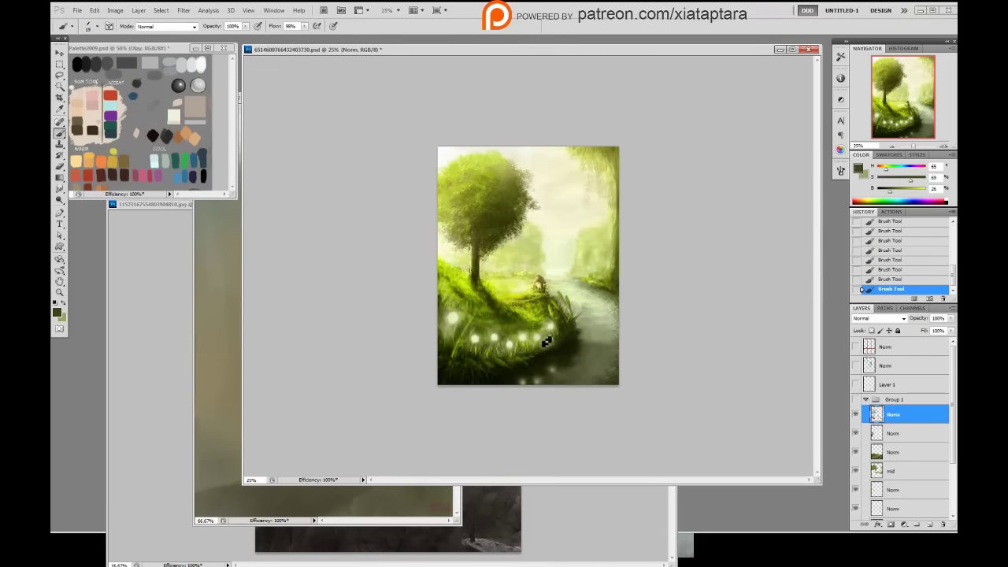
{"action": "left_click", "coordinate": [855, 399]}
- Dot small pale flowers over the dark grass beside the path with a 30 px round brush, lowering the opacity to 50%
{"action": "right_click", "coordinate": [587, 330]}
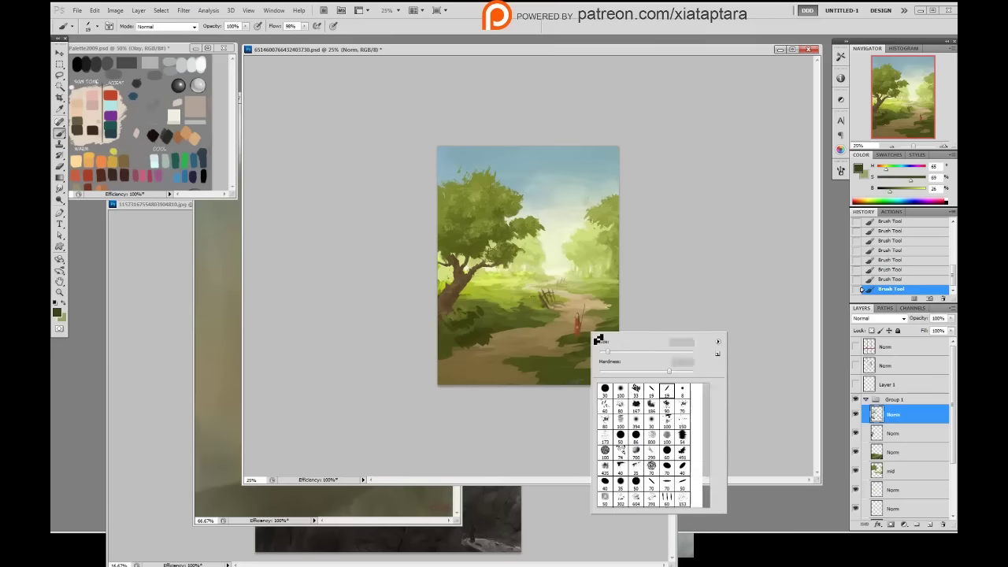
{"action": "left_click", "coordinate": [605, 388]}
{"action": "key", "text": "Return"}
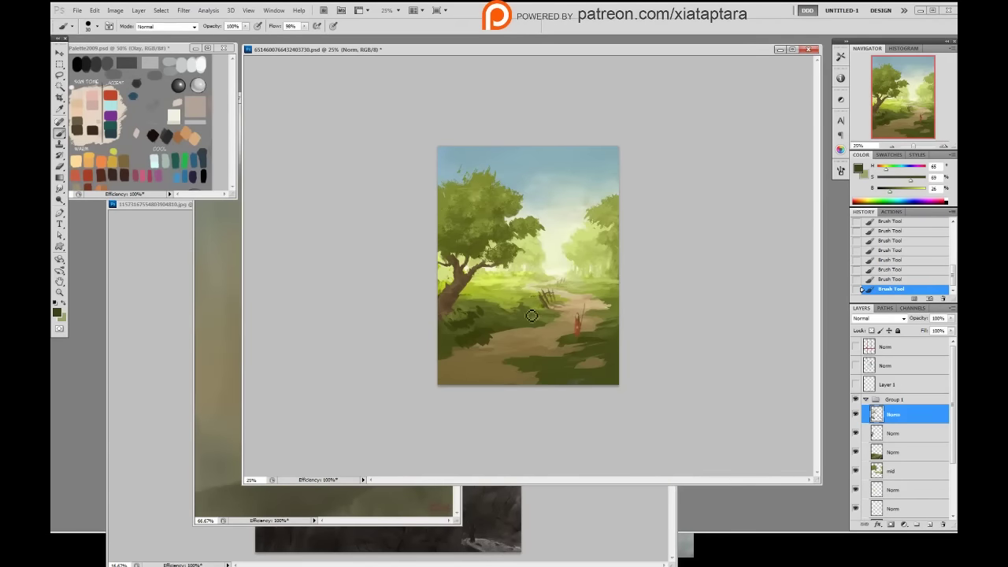
{"action": "left_click", "coordinate": [535, 229], "text": "alt"}
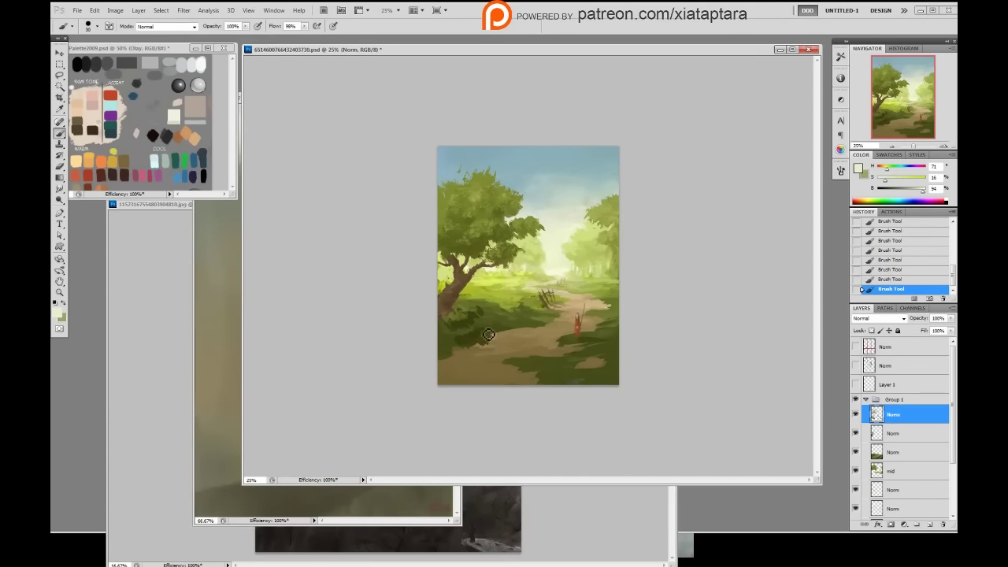
{"action": "left_click", "coordinate": [461, 336]}
{"action": "left_click", "coordinate": [471, 331]}
{"action": "key", "text": "5"}
{"action": "left_click", "coordinate": [495, 325]}
- Touch up the grass around the pale flowers in a sampled dark green with a 35 px brush, and compare with Group 1 hidden
{"action": "right_click", "coordinate": [515, 281]}
{"action": "double_click", "coordinate": [576, 339]}
{"action": "left_click", "coordinate": [461, 339], "text": "alt"}
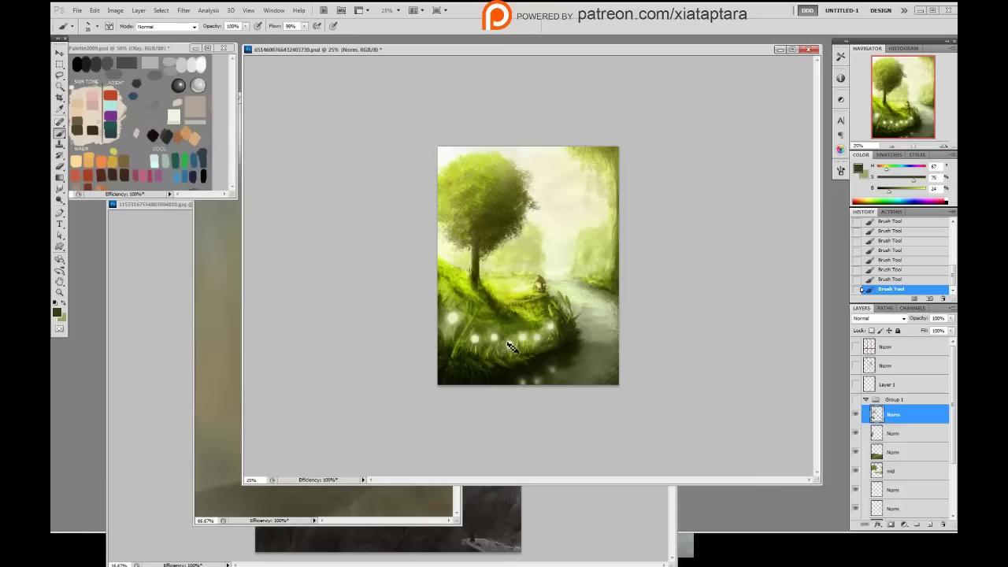
{"action": "left_click", "coordinate": [852, 399]}
{"action": "left_click", "coordinate": [856, 400]}
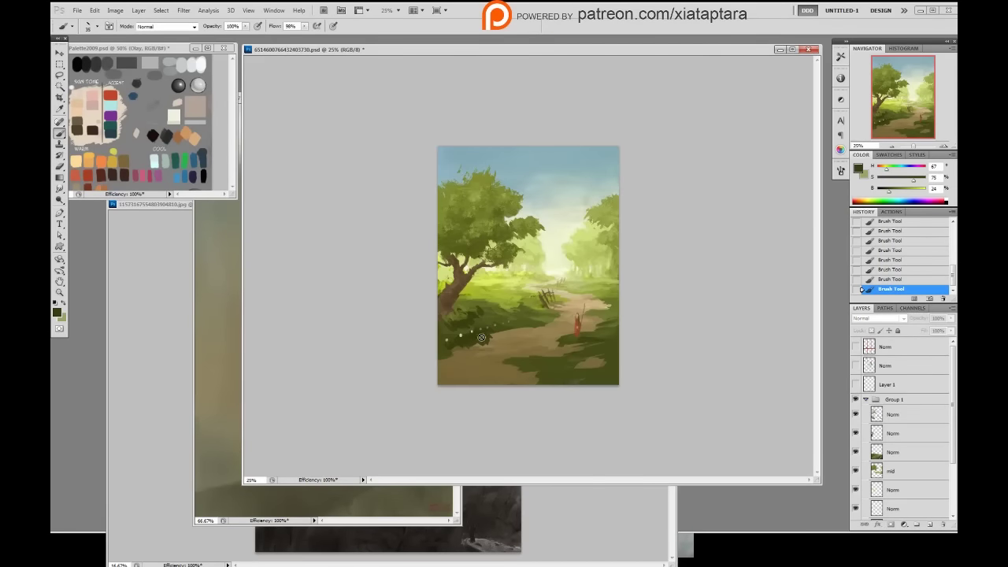
- Brighten the pale flowers on the group's top layer with the Dodge tool, using a 100 px brush, Highlights range and 20% exposure
{"action": "left_click", "coordinate": [889, 413]}
{"action": "key", "text": "o"}
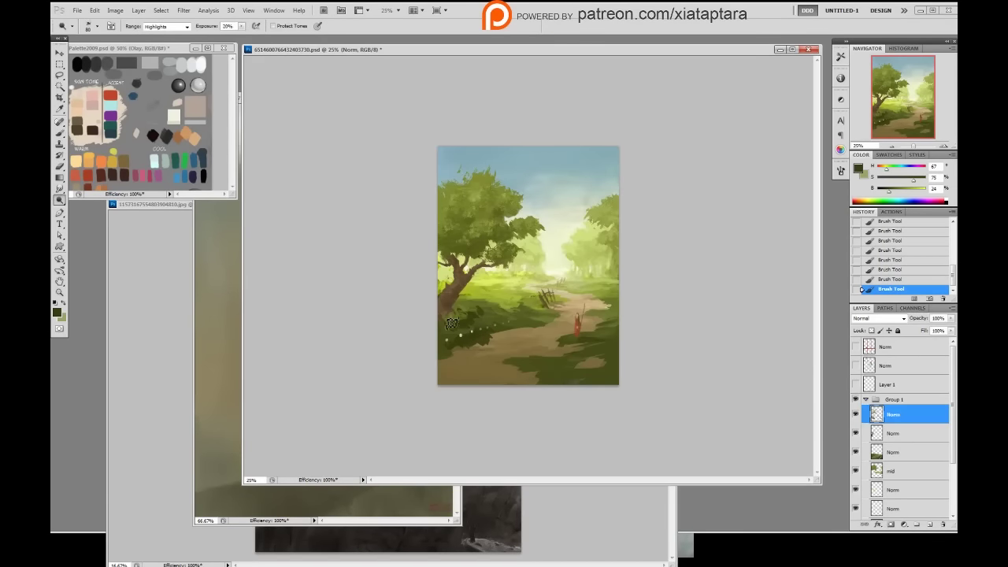
{"action": "left_click", "coordinate": [462, 354]}
{"action": "key", "text": "ctrl+z"}
{"action": "right_click", "coordinate": [445, 376]}
{"action": "left_click", "coordinate": [484, 389]}
{"action": "left_click", "coordinate": [651, 311]}
{"action": "key", "text": "ctrl+z"}
{"action": "left_click", "coordinate": [447, 342]}
{"action": "left_click", "coordinate": [452, 341]}
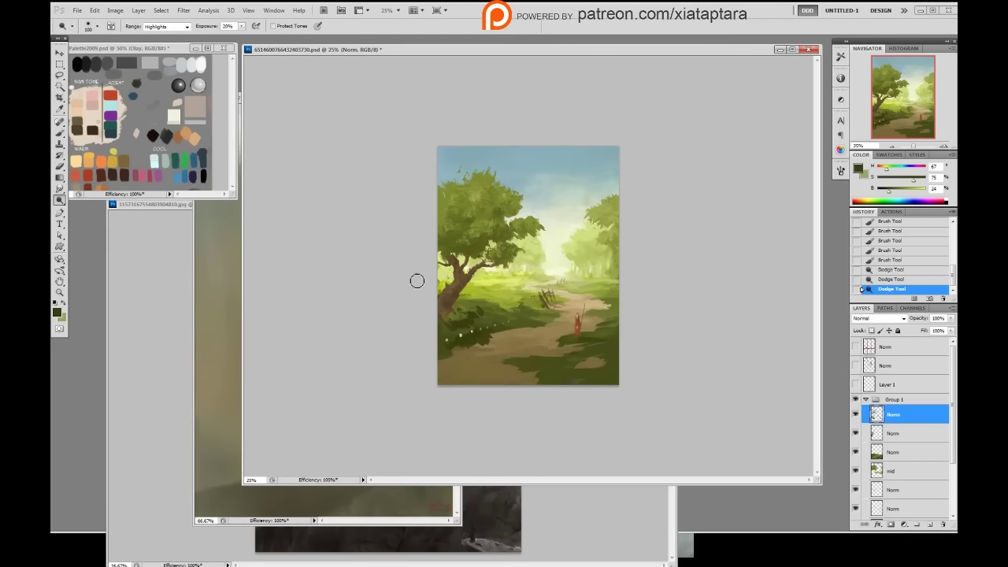